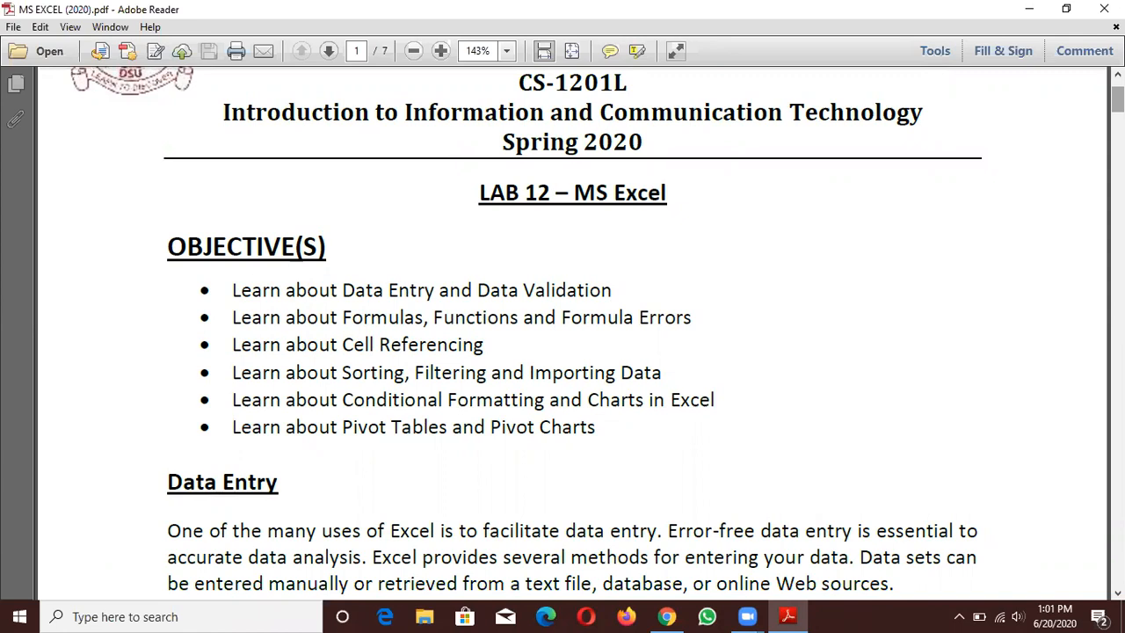
{"action": "scroll", "coordinate": [822, 179], "scroll_direction": "down", "scroll_amount": 3}
{"action": "scroll", "coordinate": [821, 179], "scroll_direction": "up", "scroll_amount": 1}
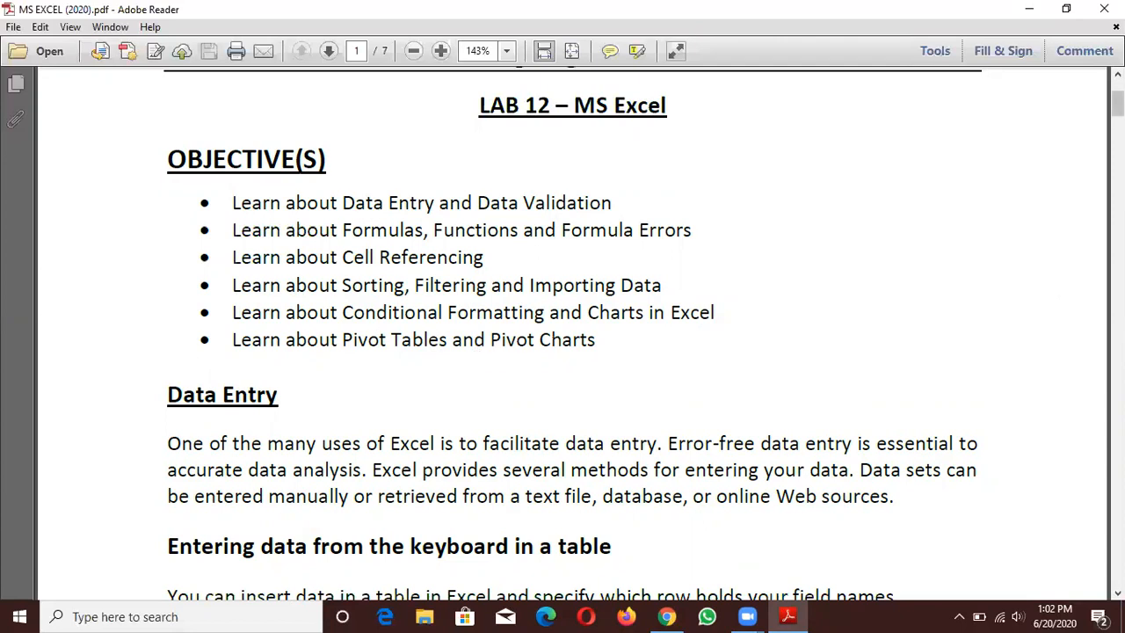
{"action": "scroll", "coordinate": [1115, 104], "scroll_direction": "down", "scroll_amount": 3}
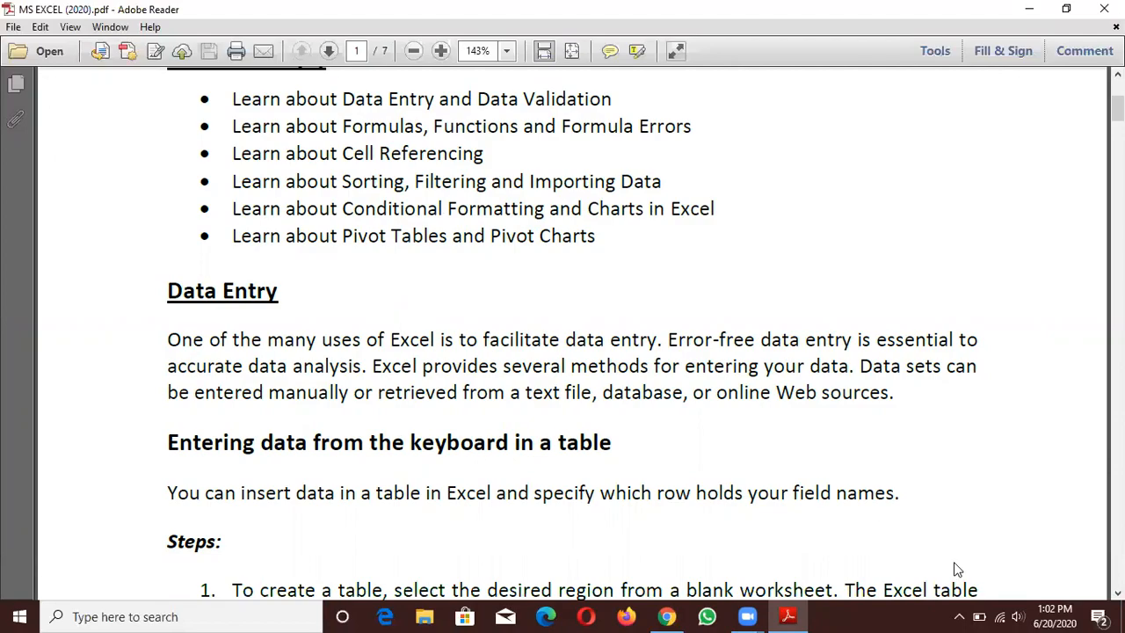
- Create a new Microsoft Excel Worksheet on the desktop and open it
{"action": "left_click", "coordinate": [1123, 622]}
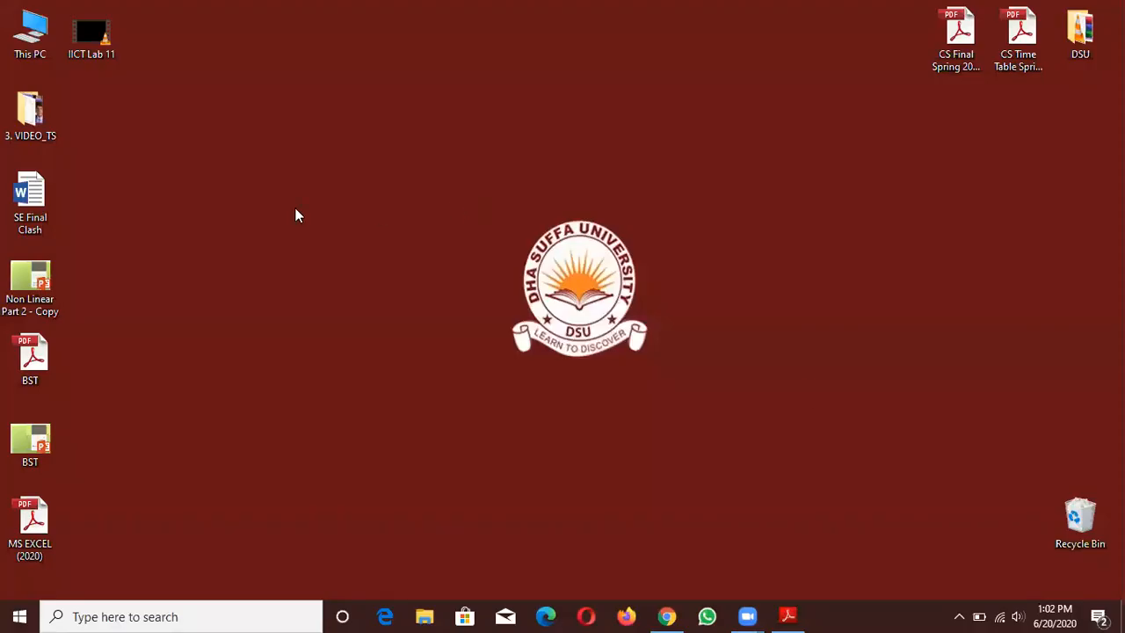
{"action": "right_click", "coordinate": [296, 214]}
{"action": "mouse_move", "coordinate": [443, 384]}
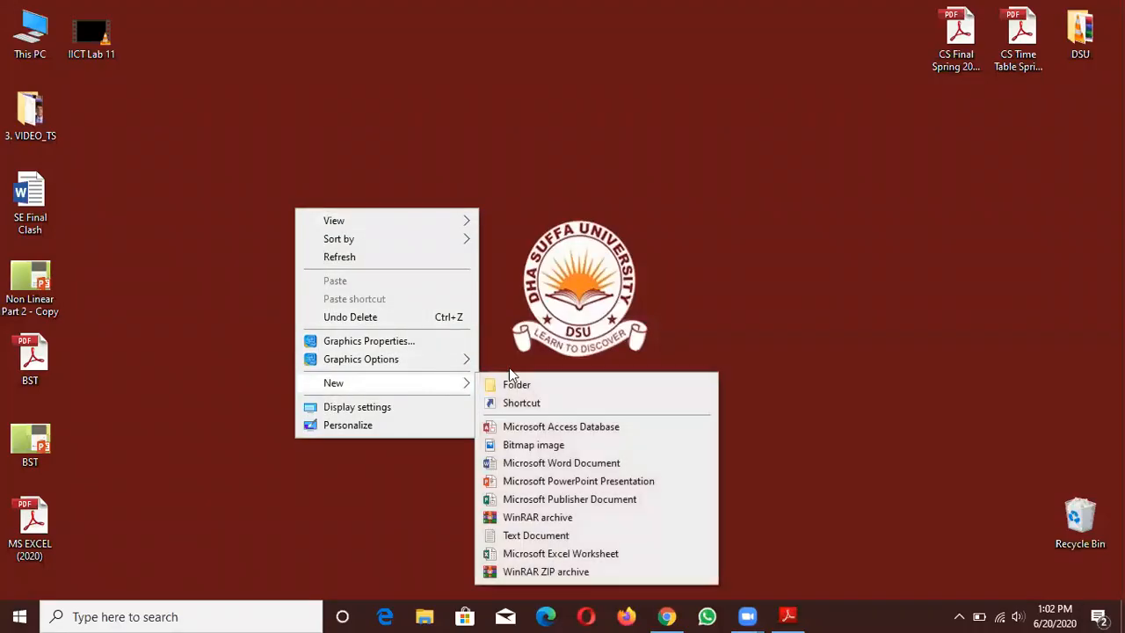
{"action": "left_click", "coordinate": [556, 554]}
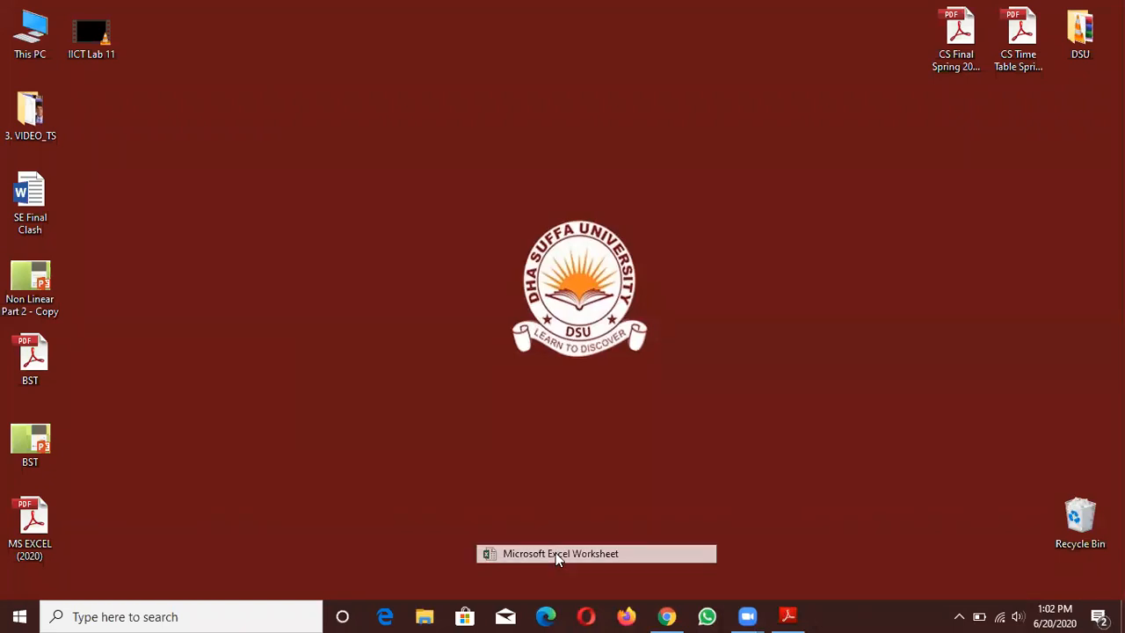
{"action": "left_click", "coordinate": [340, 200]}
{"action": "double_click", "coordinate": [340, 200]}
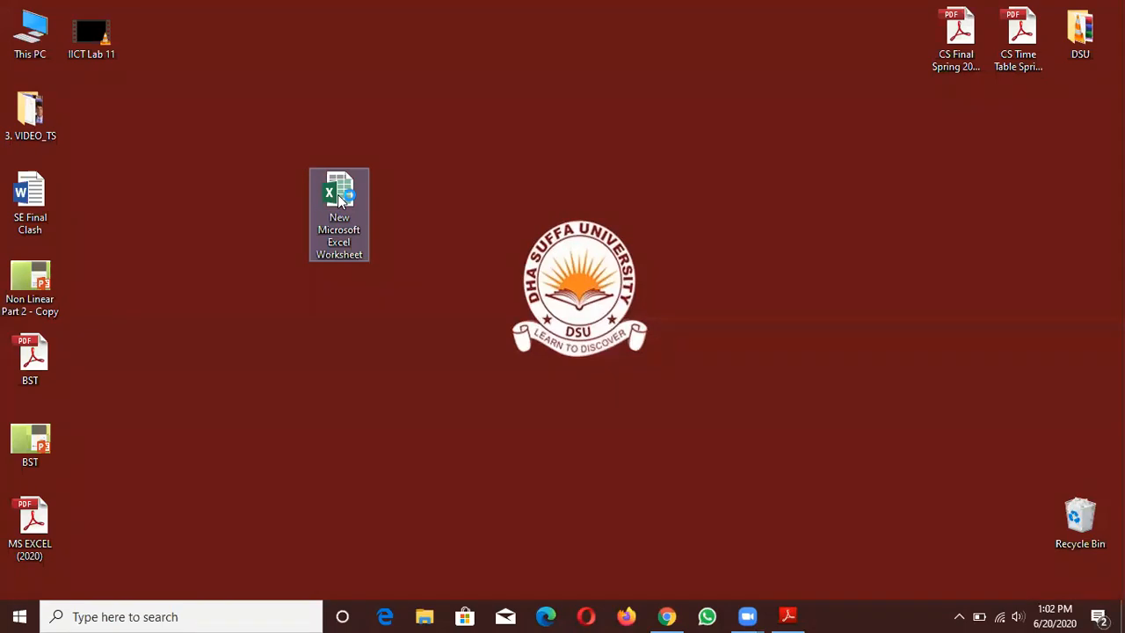
- Switch to the MS EXCEL (2020) PDF in Adobe Reader and read the steps for entering data from the keyboard in a table
{"action": "left_click", "coordinate": [780, 617]}
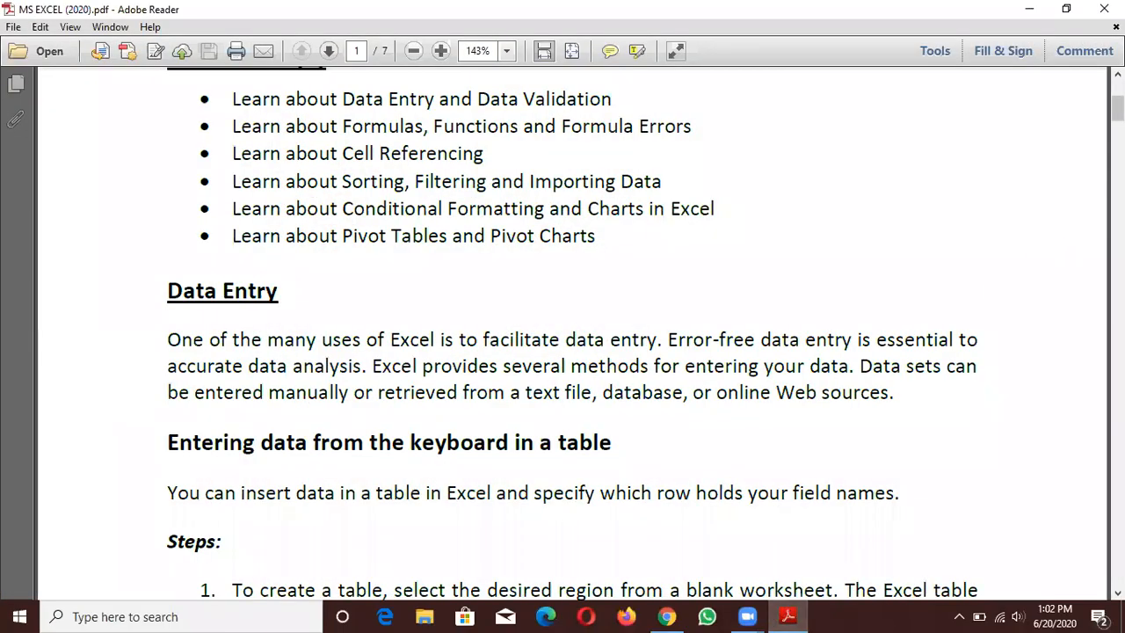
{"action": "scroll", "coordinate": [1081, 169], "scroll_direction": "down", "scroll_amount": 1}
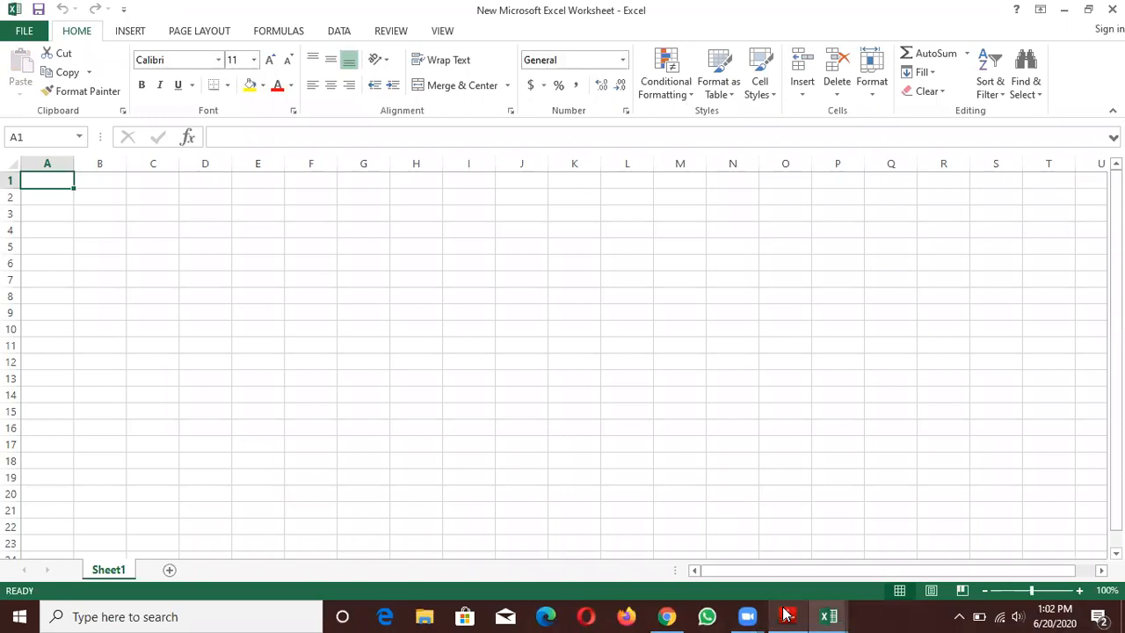
{"action": "left_click", "coordinate": [788, 615]}
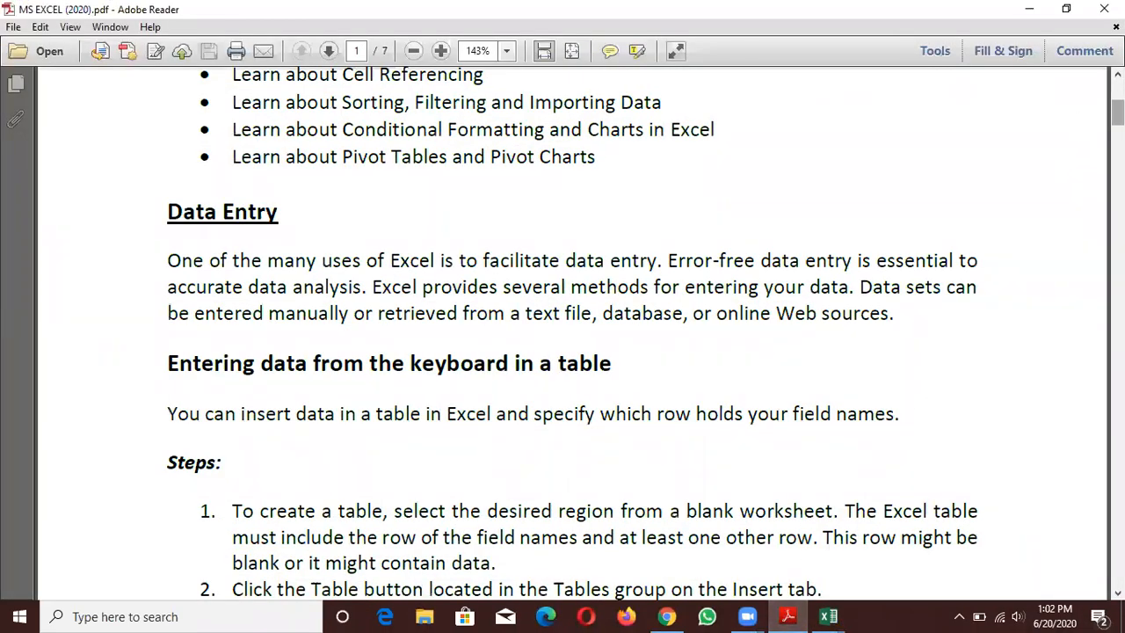
{"action": "left_click_drag", "start_coordinate": [1117, 113], "coordinate": [1117, 124]}
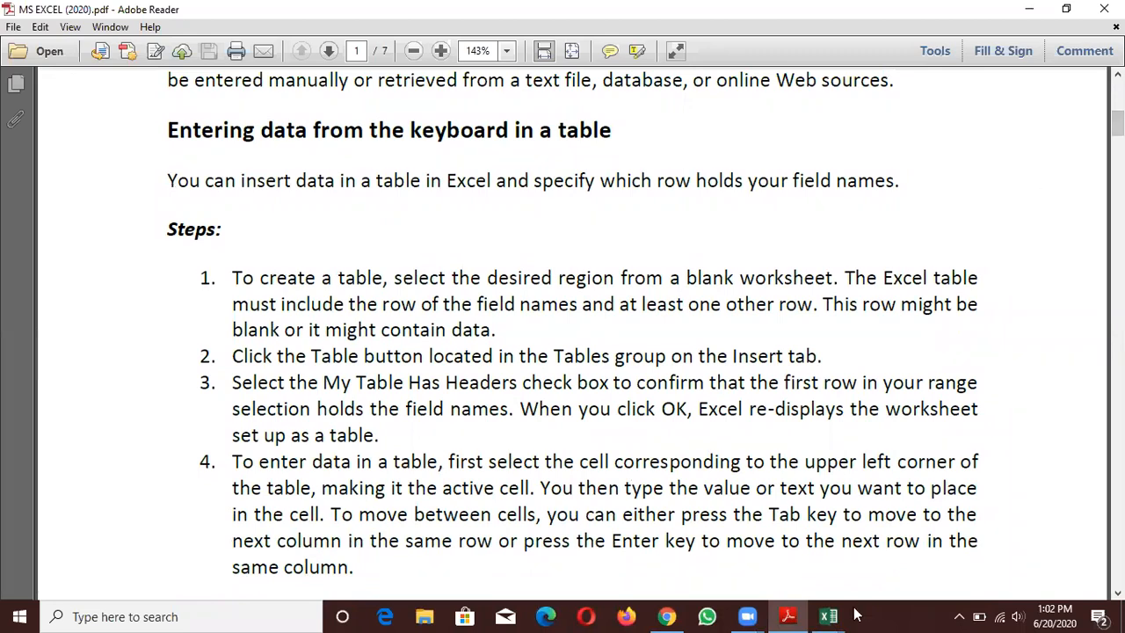
- Close the extra empty Excel window and switch to the New Microsoft Excel Worksheet workbook
{"action": "mouse_move", "coordinate": [835, 615]}
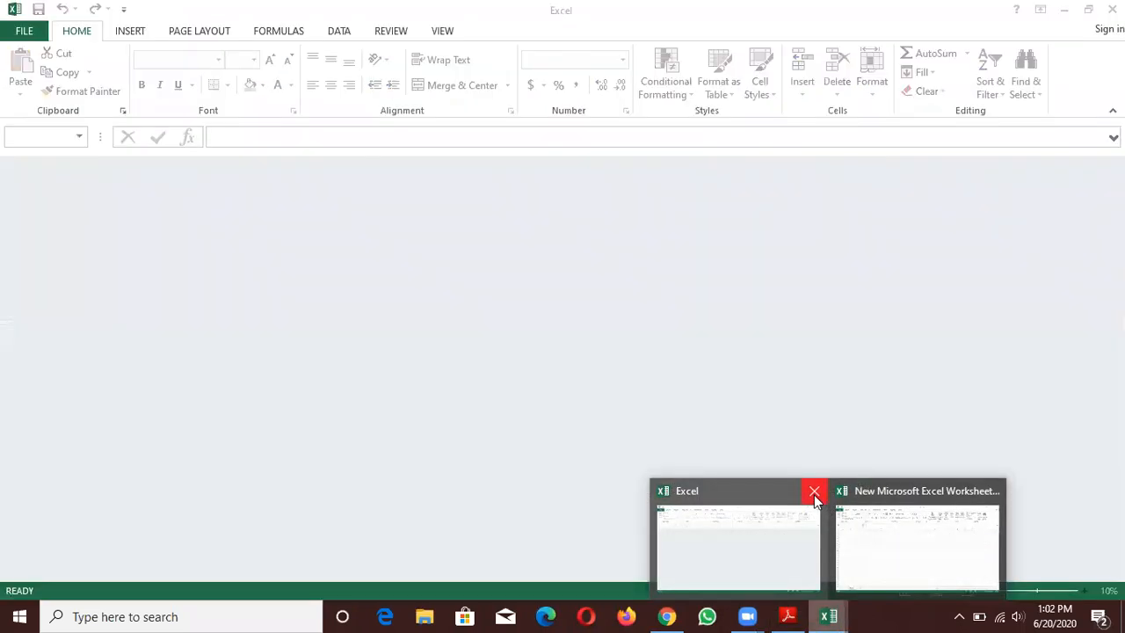
{"action": "left_click", "coordinate": [812, 493]}
{"action": "left_click", "coordinate": [814, 494]}
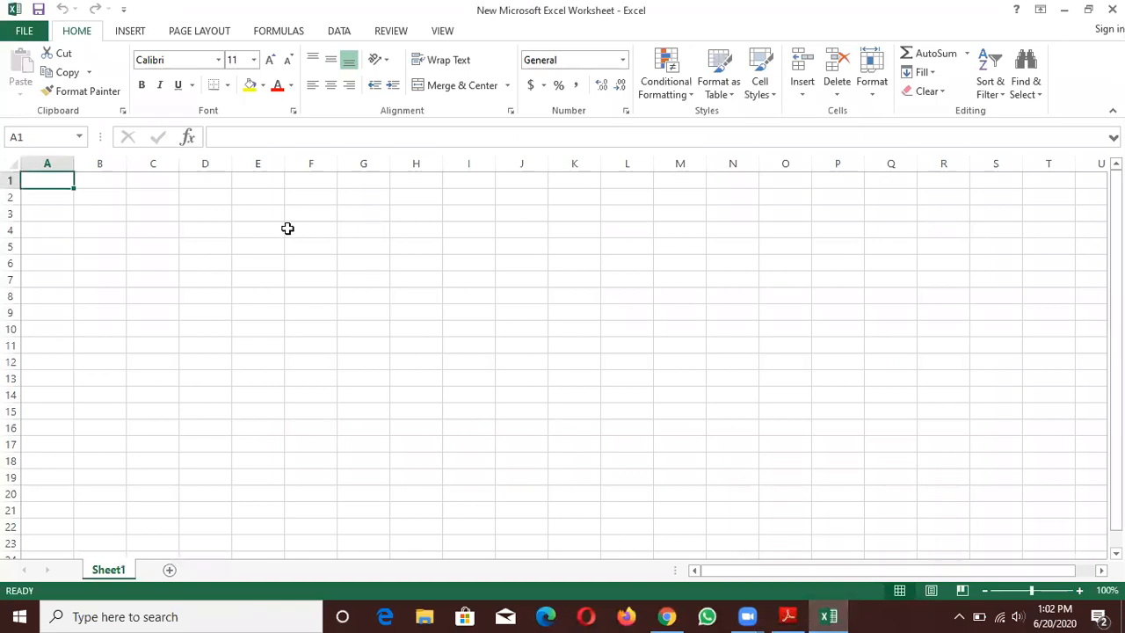
{"action": "left_click", "coordinate": [71, 202]}
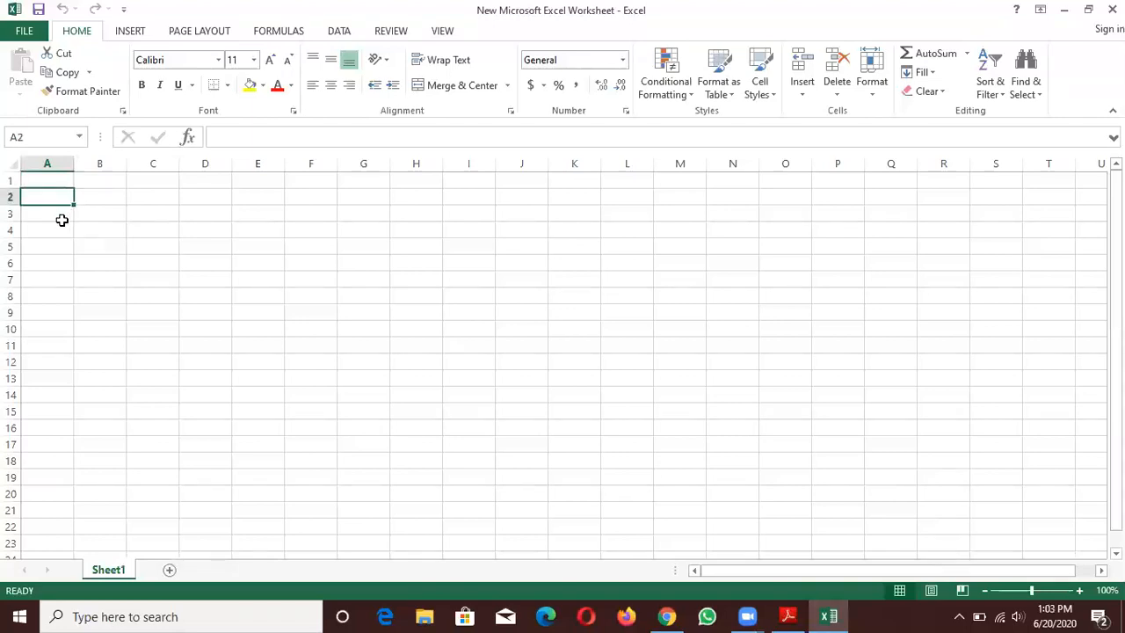
{"action": "left_click", "coordinate": [61, 219]}
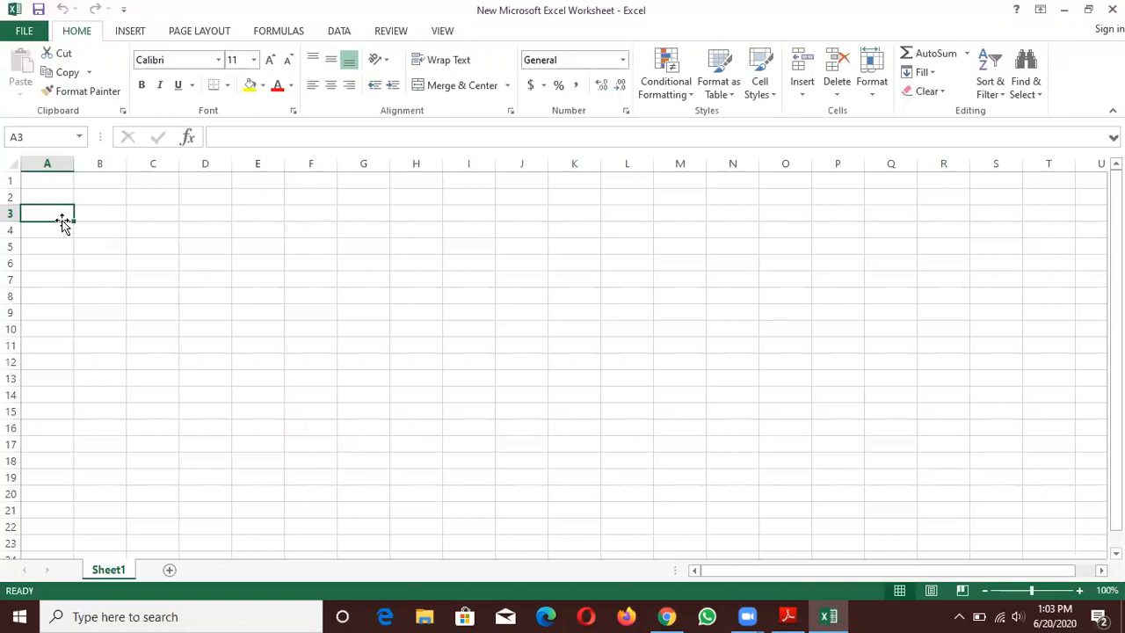
{"action": "left_click", "coordinate": [86, 223]}
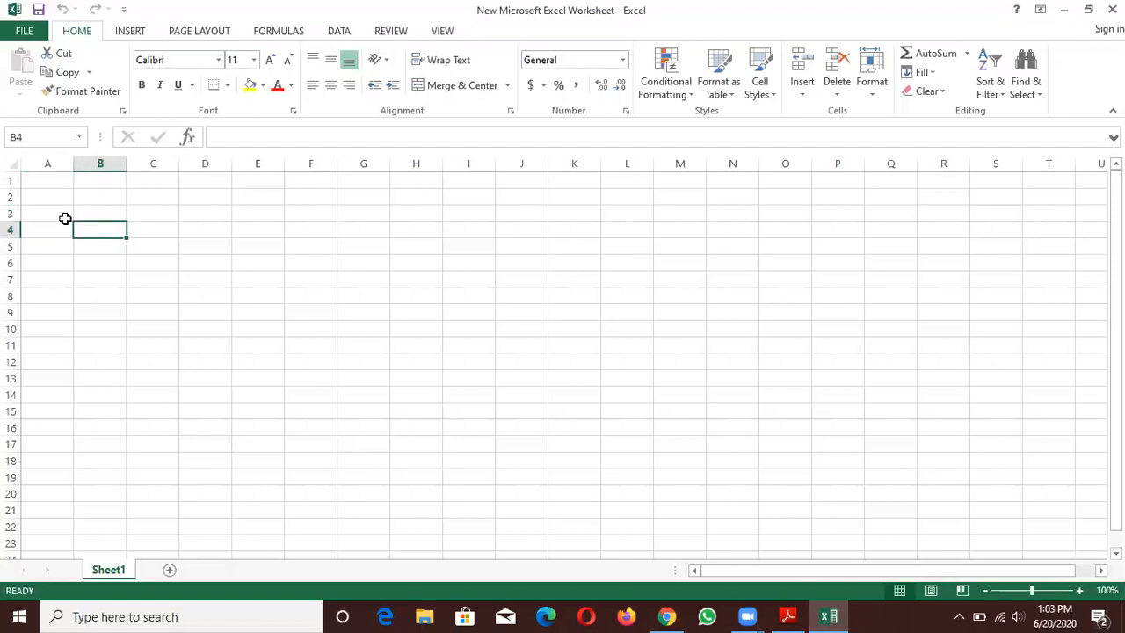
- Enter the column headers Reg No in cell A2 and Name in cell B2
{"action": "left_click", "coordinate": [55, 198]}
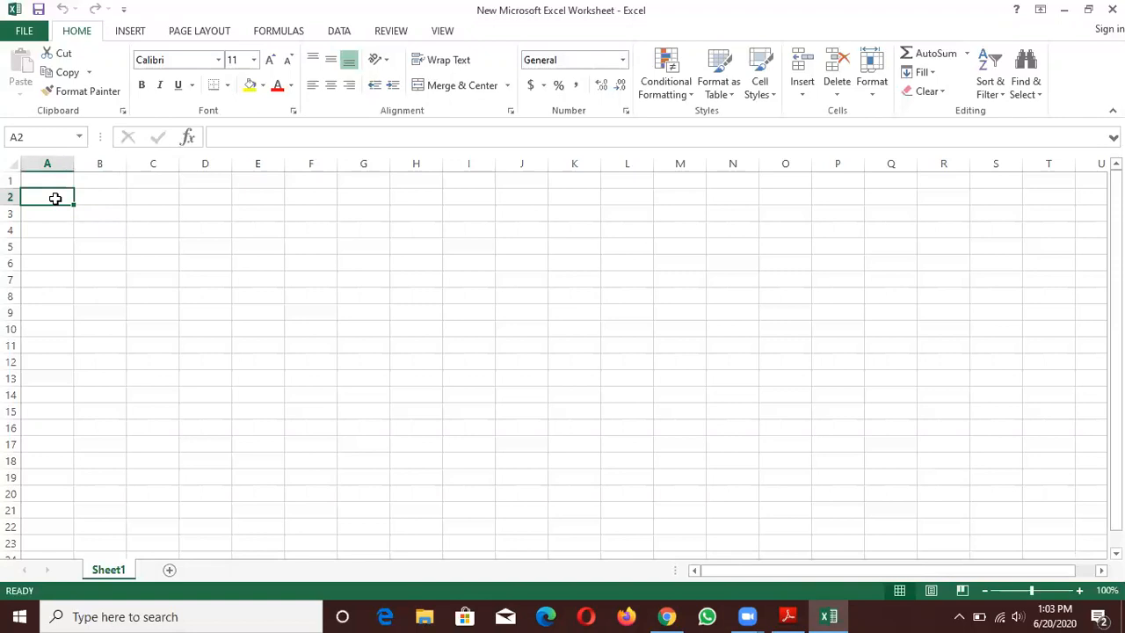
{"action": "type", "text": "Reg No"}
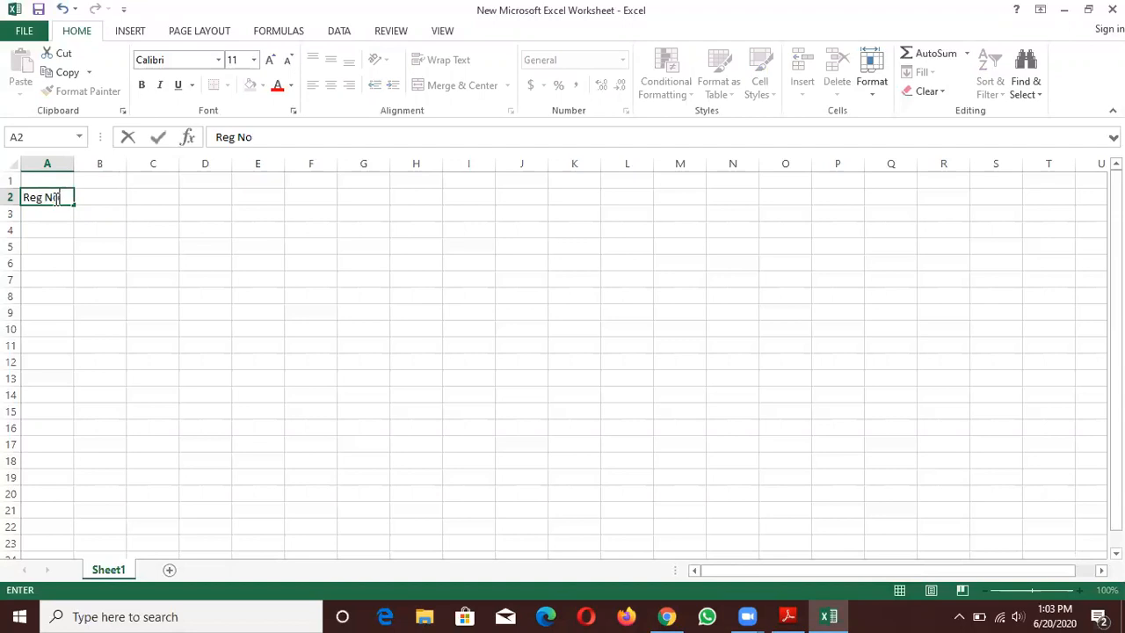
{"action": "key", "text": "Tab"}
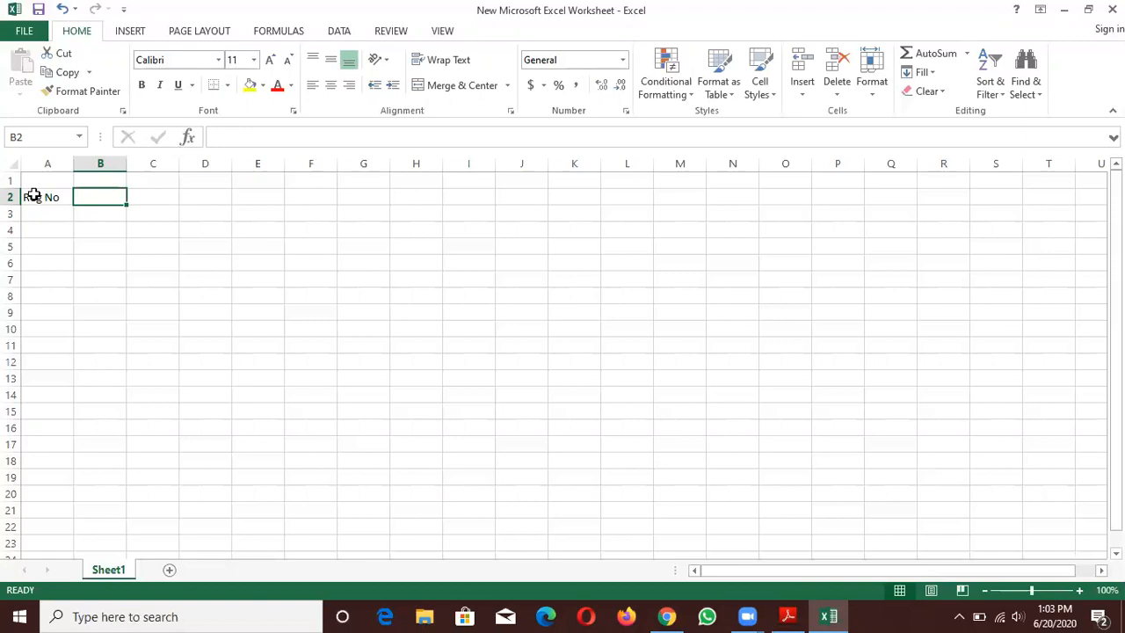
{"action": "double_click", "coordinate": [108, 198]}
{"action": "type", "text": "Name"}
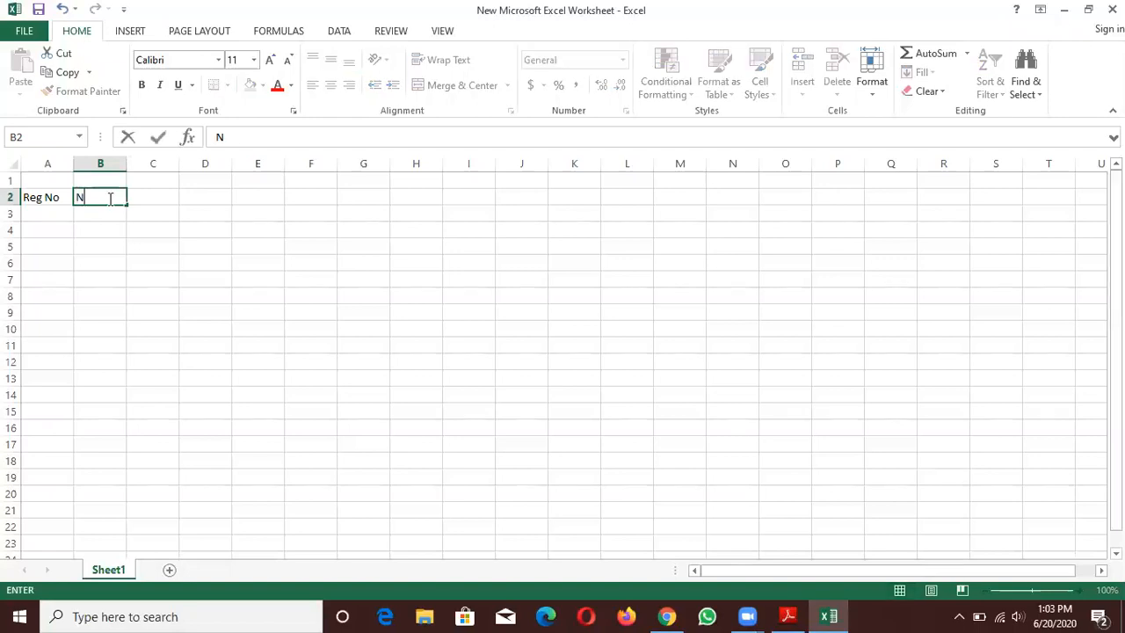
{"action": "key", "text": "Tab"}
- Enter the column headers Marks in cell C2 and Subject in cell D2
{"action": "type", "text": "Marks"}
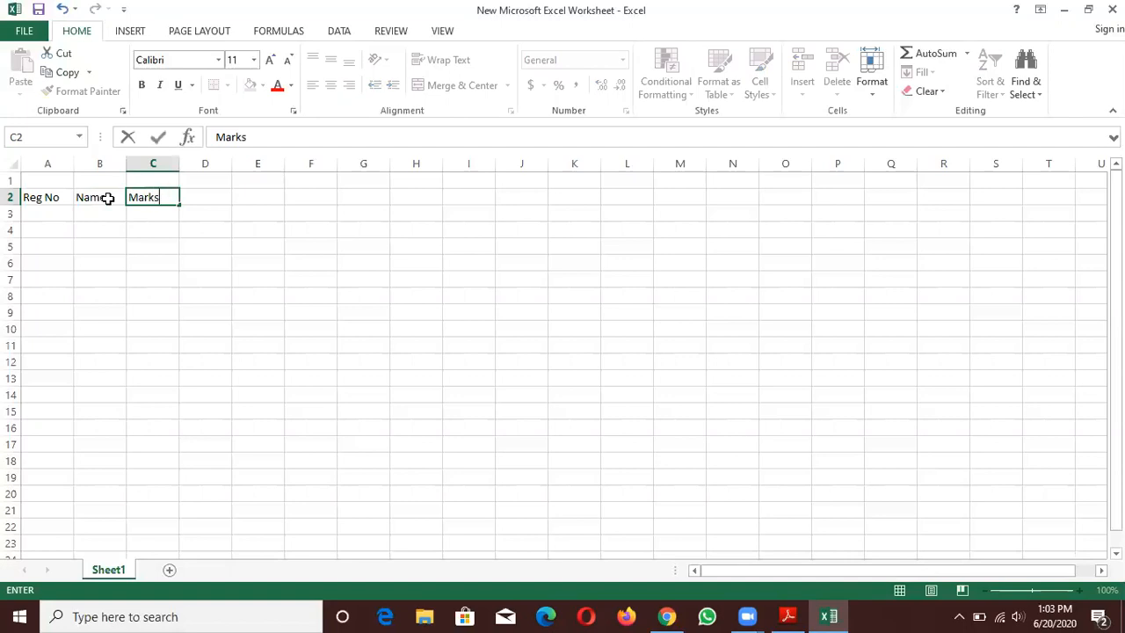
{"action": "key", "text": "Tab"}
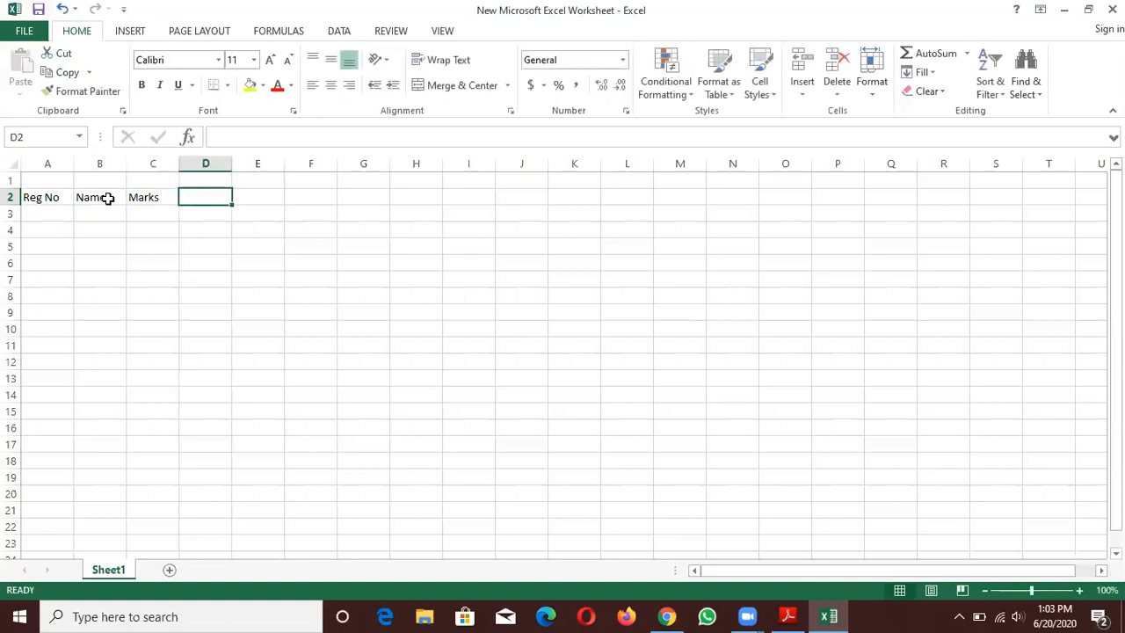
{"action": "type", "text": "Subject"}
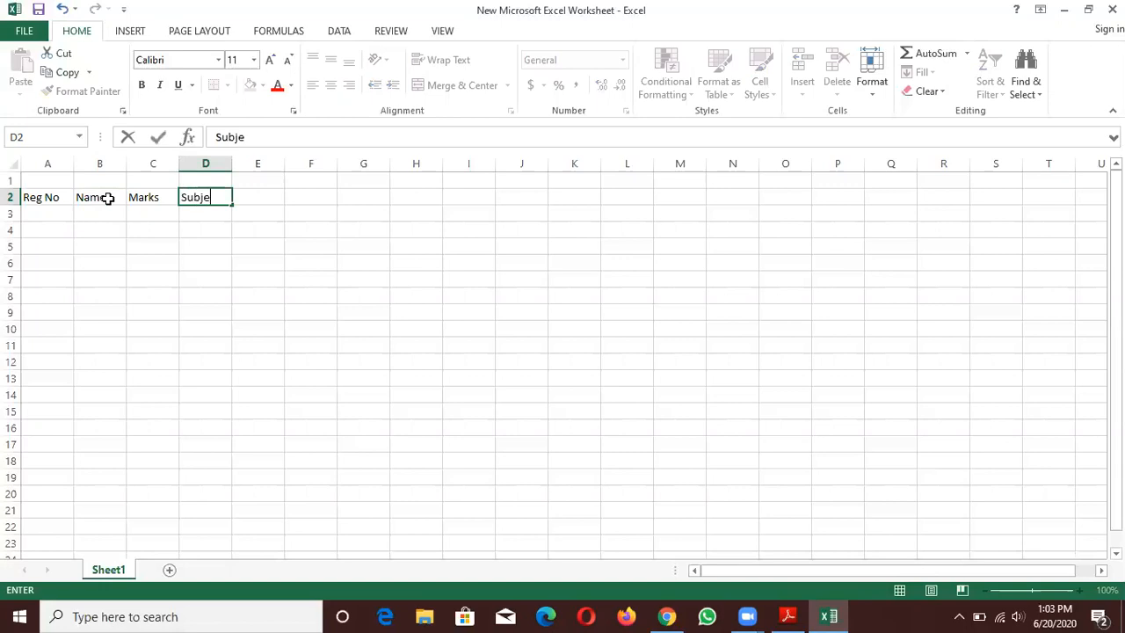
{"action": "left_click", "coordinate": [270, 200]}
- Replace the headers in cells C2 and D2 with Quiz1 and Quiz2
{"action": "left_click", "coordinate": [161, 199]}
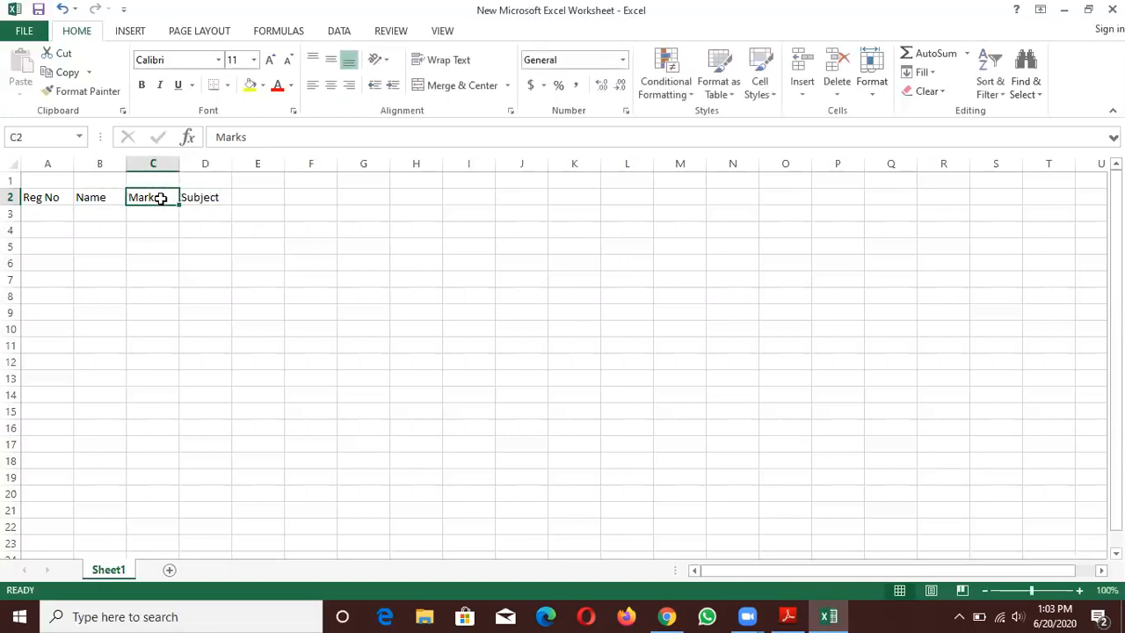
{"action": "key", "text": "Delete"}
{"action": "type", "text": "Quiz1"}
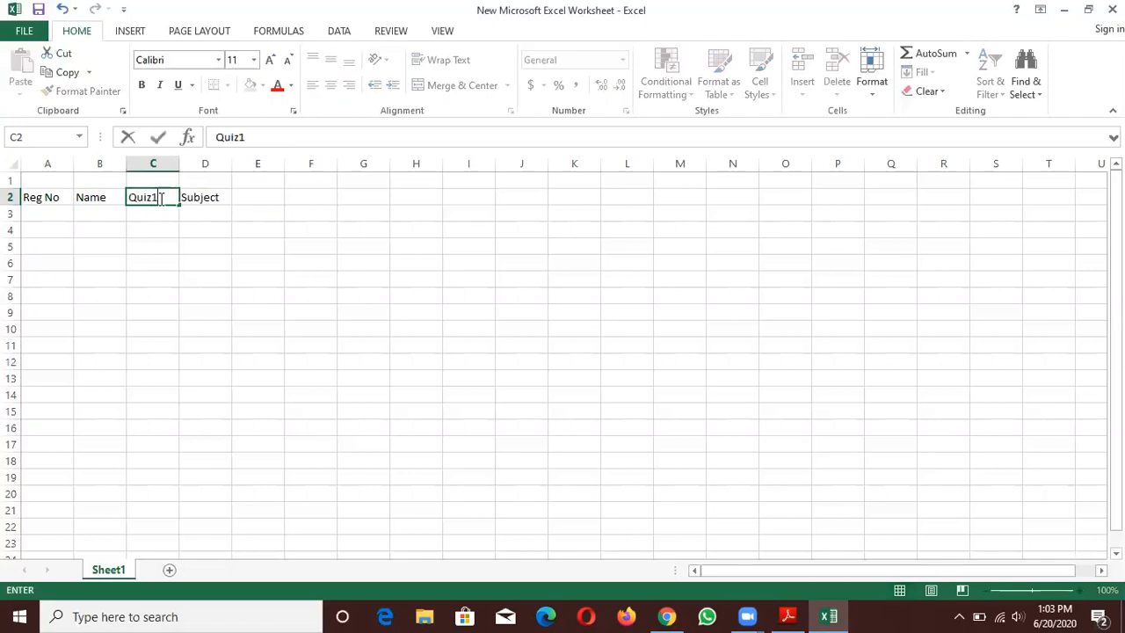
{"action": "left_click", "coordinate": [188, 197]}
{"action": "type", "text": "Quiz1"}
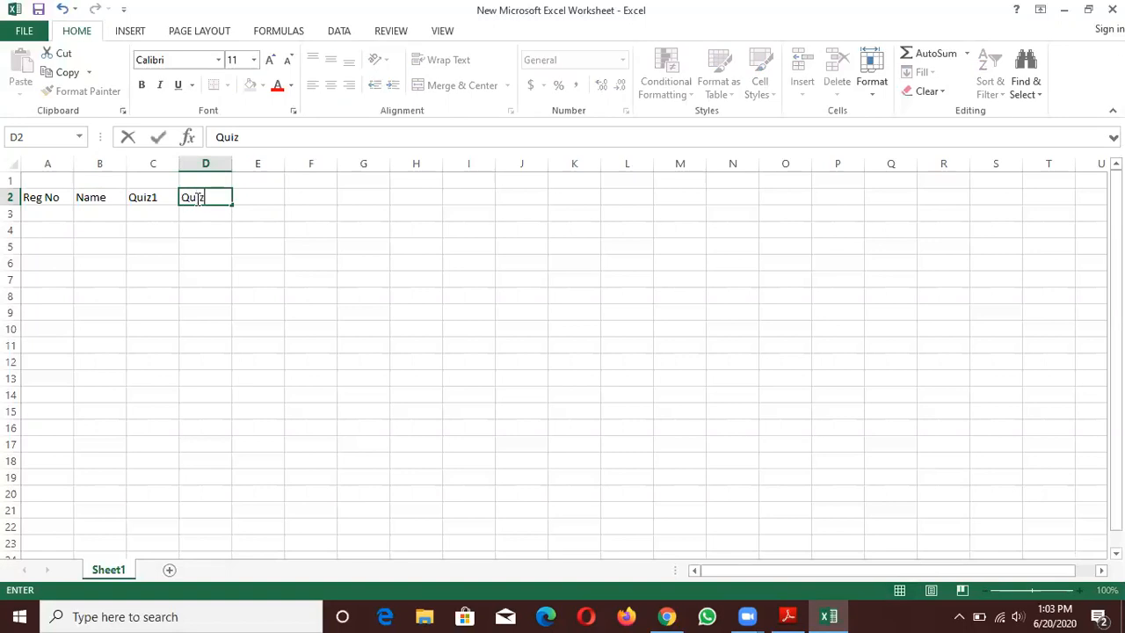
{"action": "key", "text": "BackSpace"}
{"action": "type", "text": "2"}
- Add the column headers Quiz3 in cell E2 and Total in cell F2
{"action": "left_click", "coordinate": [274, 197]}
{"action": "type", "text": "Quiz3"}
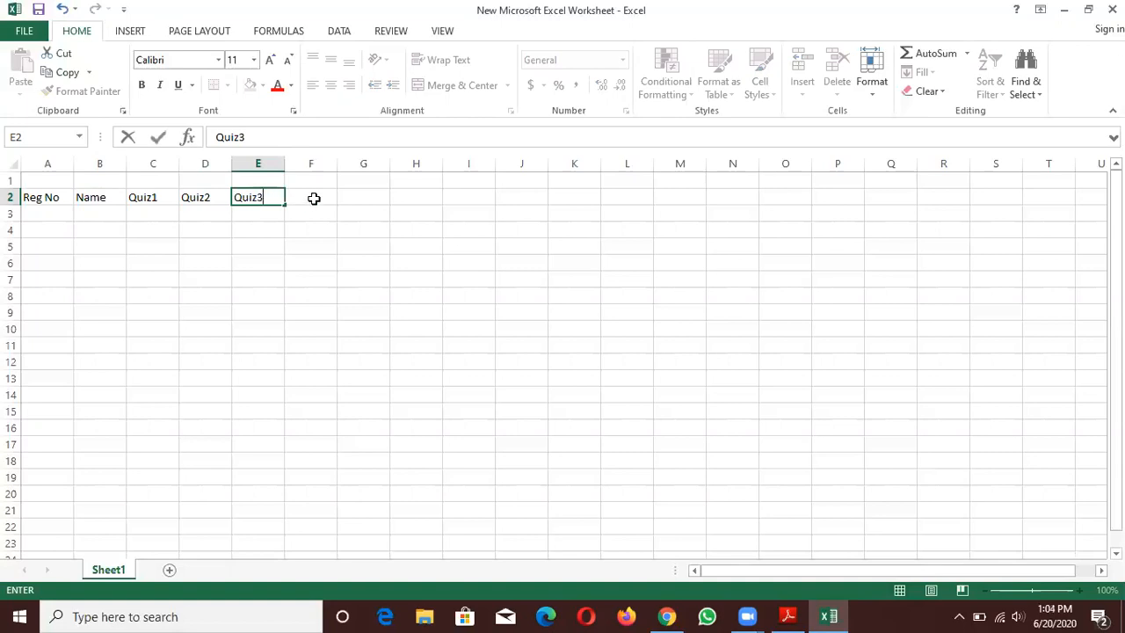
{"action": "left_click", "coordinate": [311, 197]}
{"action": "type", "text": "Total"}
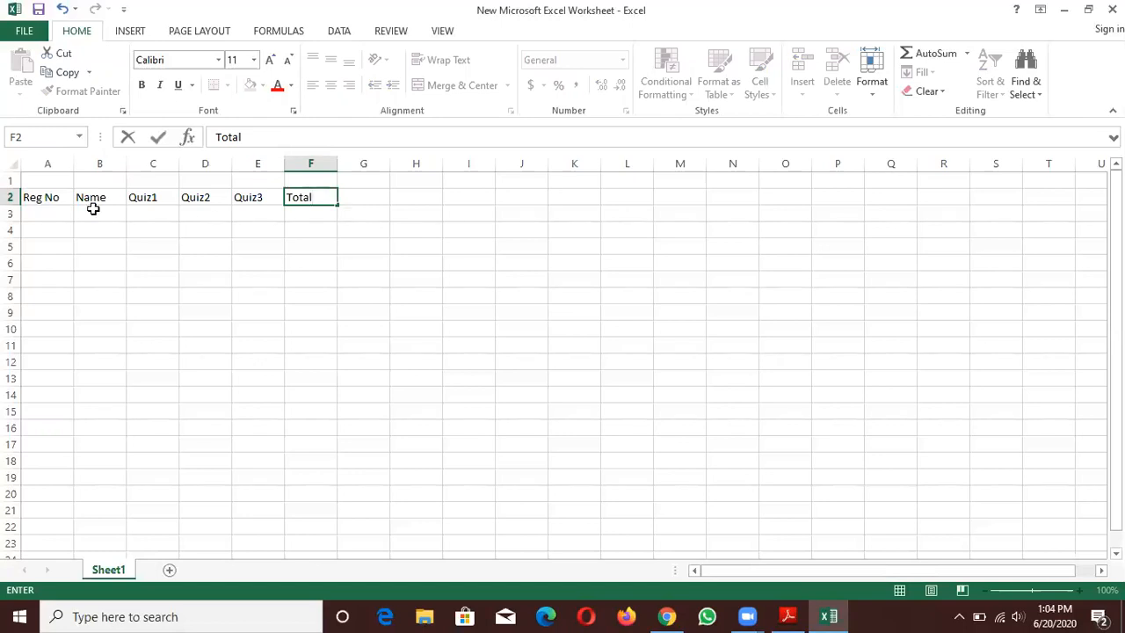
- Enter 1 in cell A3 and fill the Reg No column down to A12 as a series from 1 to 10
{"action": "left_click", "coordinate": [66, 217]}
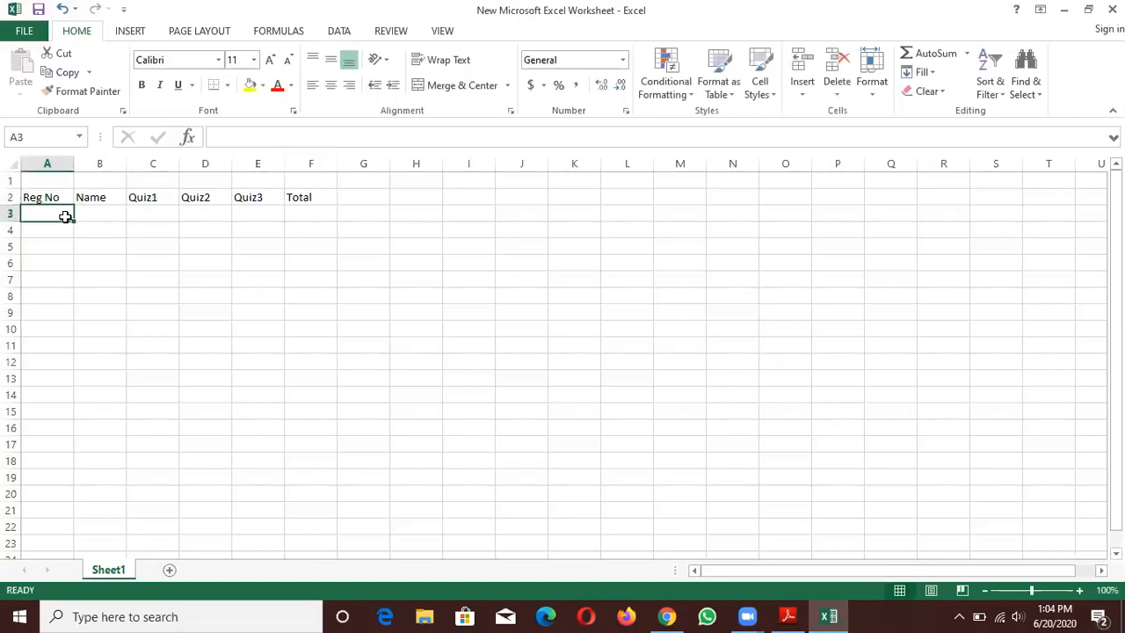
{"action": "type", "text": "1"}
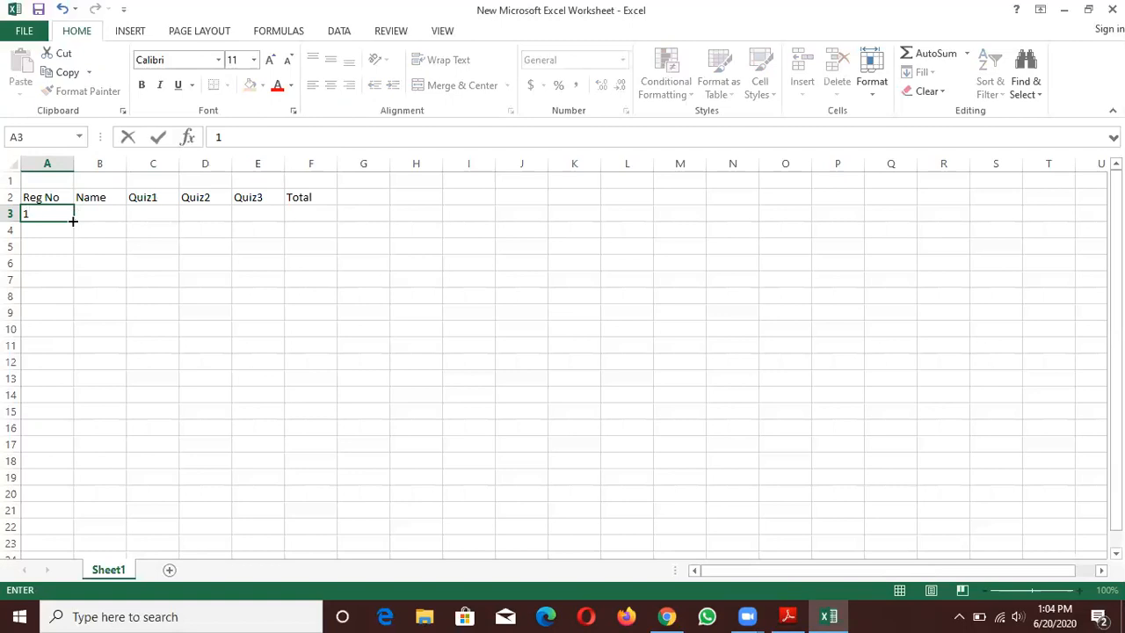
{"action": "left_click_drag", "start_coordinate": [73, 221], "coordinate": [70, 369]}
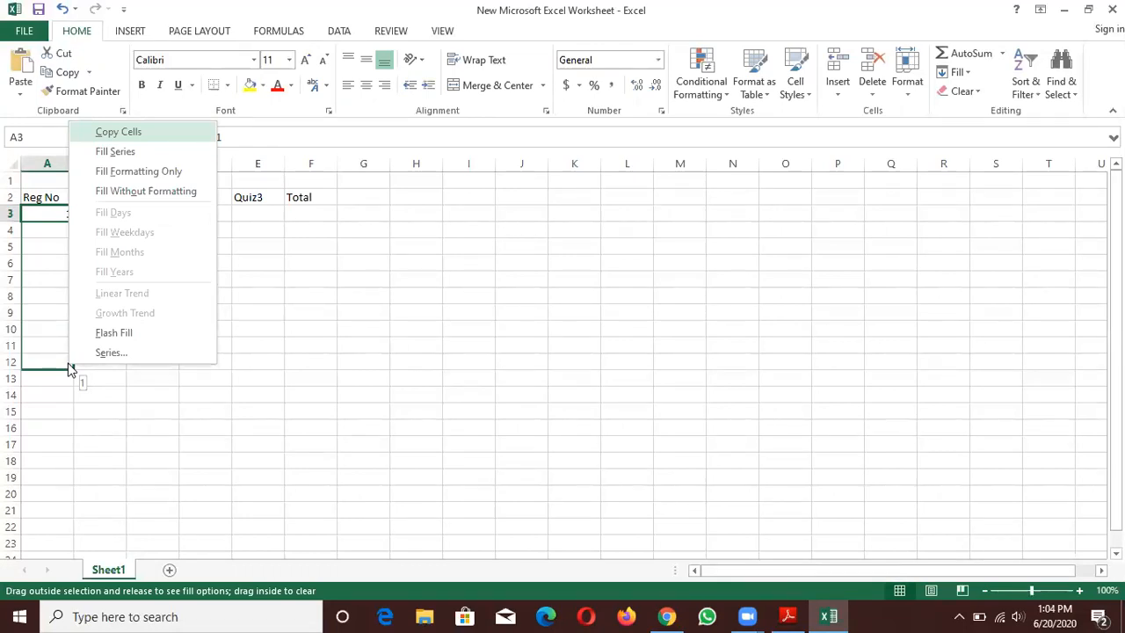
{"action": "left_click", "coordinate": [101, 155]}
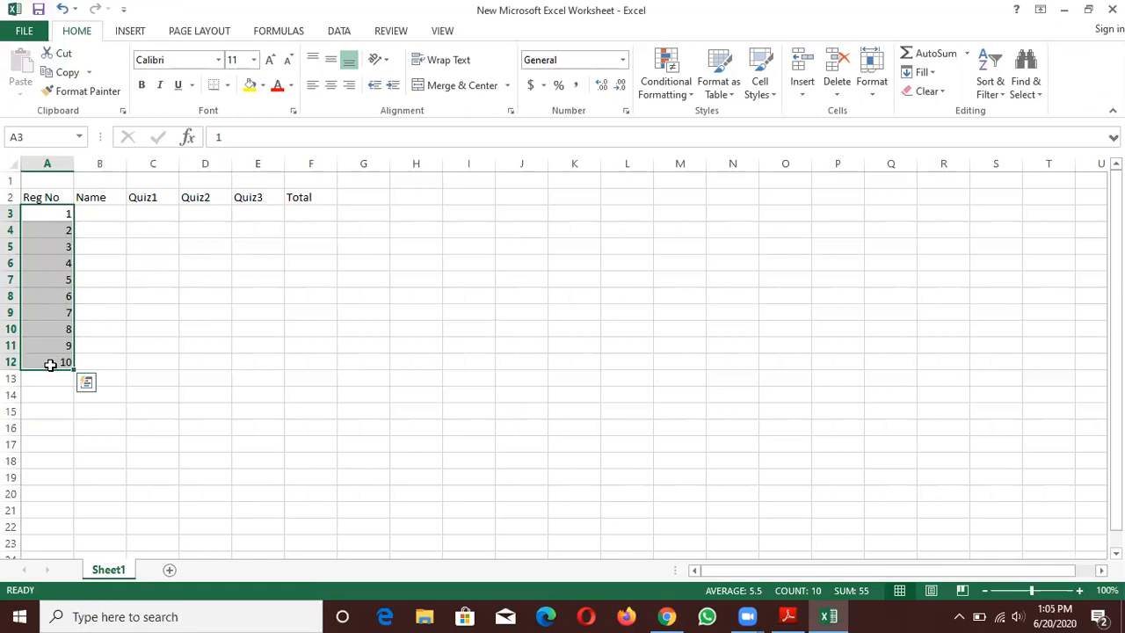
- Enter the first three students' first names in cells B3 to B5 of the Name column
{"action": "left_click", "coordinate": [107, 217]}
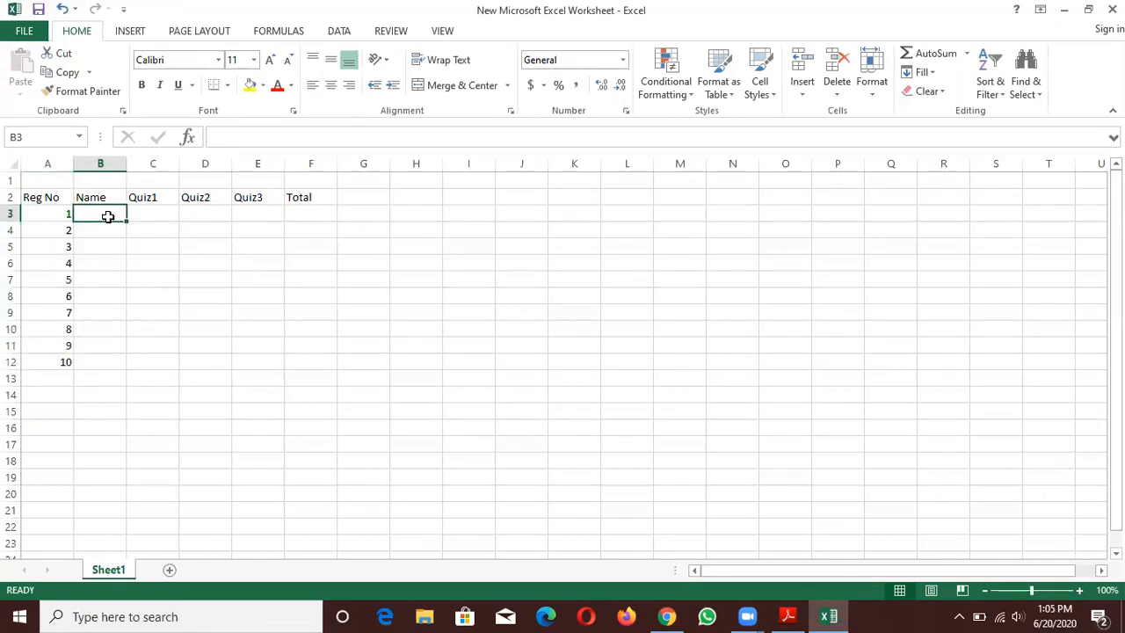
{"action": "type", "text": "Ali"}
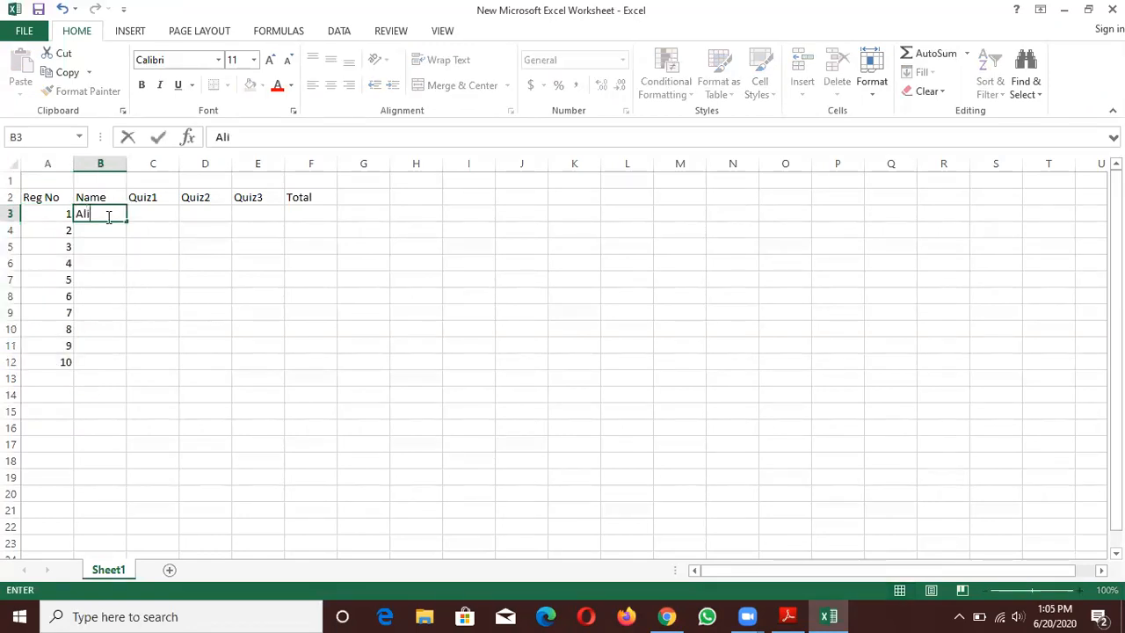
{"action": "key", "text": "Return"}
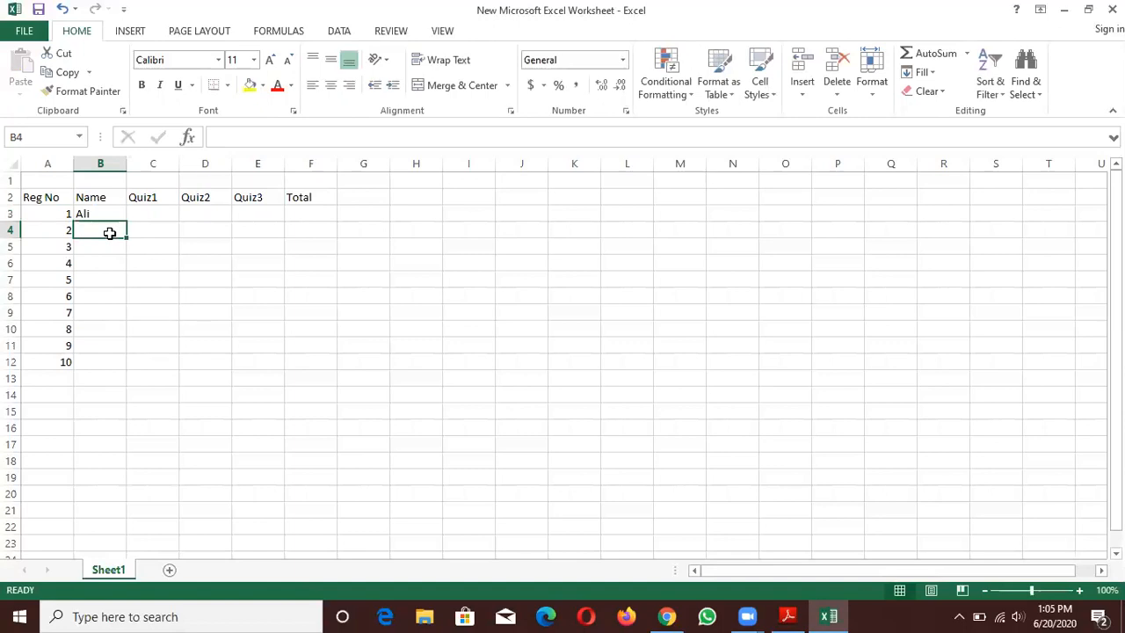
{"action": "type", "text": "Zain"}
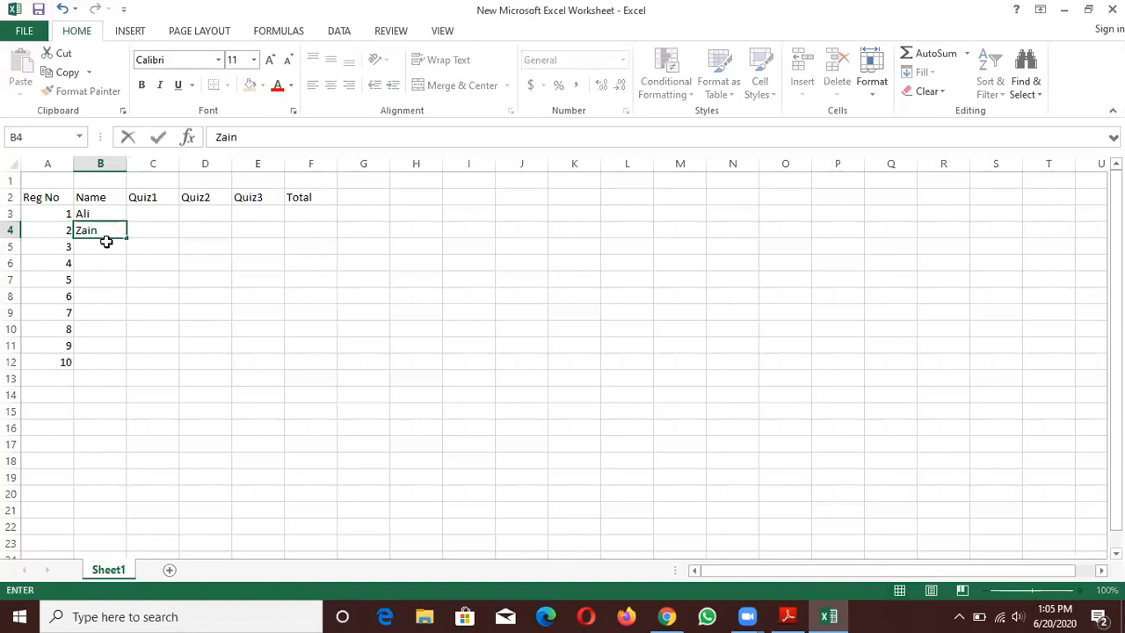
{"action": "key", "text": "Return"}
{"action": "type", "text": "No"}
{"action": "key", "text": "BackSpace"}
{"action": "type", "text": "oreen"}
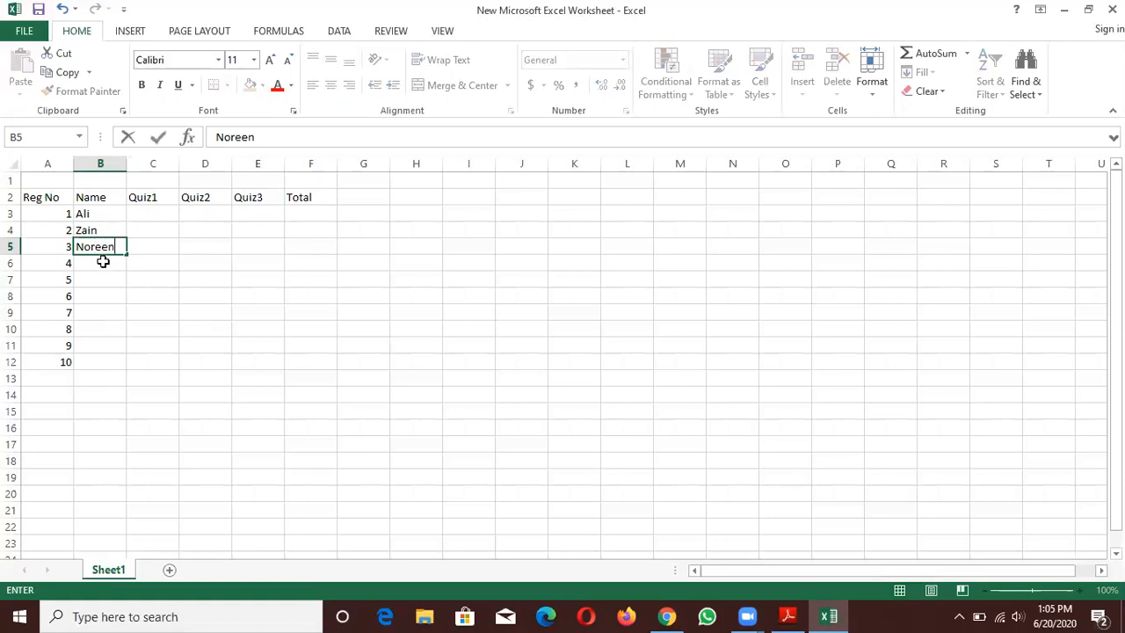
- Enter the students' first names for registration numbers 4 to 6 in cells B6 to B8
{"action": "left_click", "coordinate": [103, 262]}
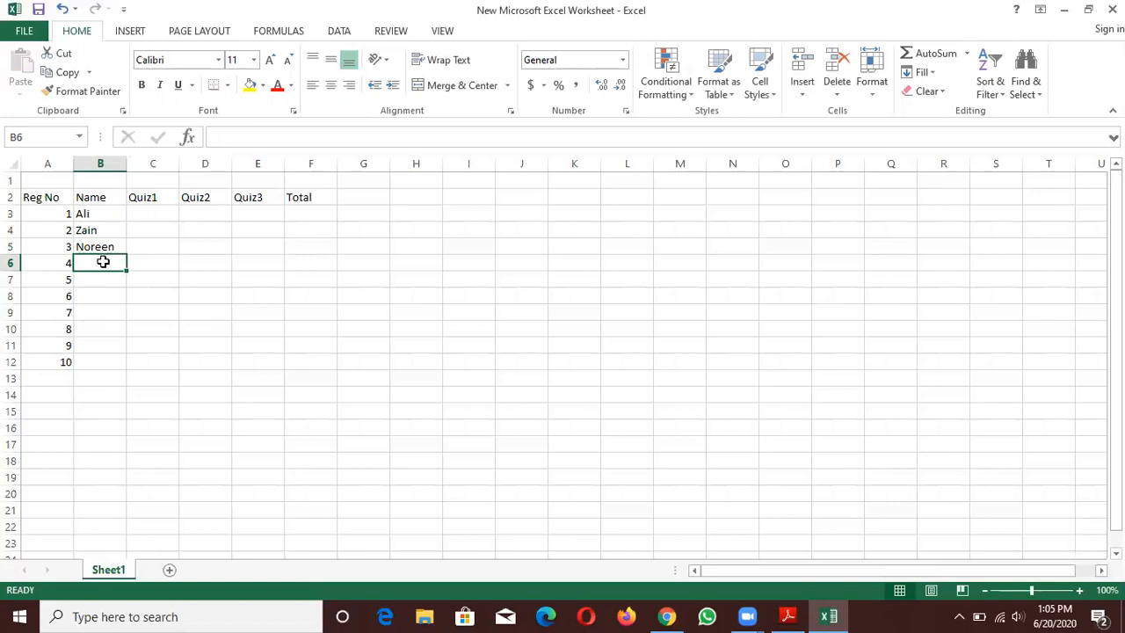
{"action": "type", "text": "Saad"}
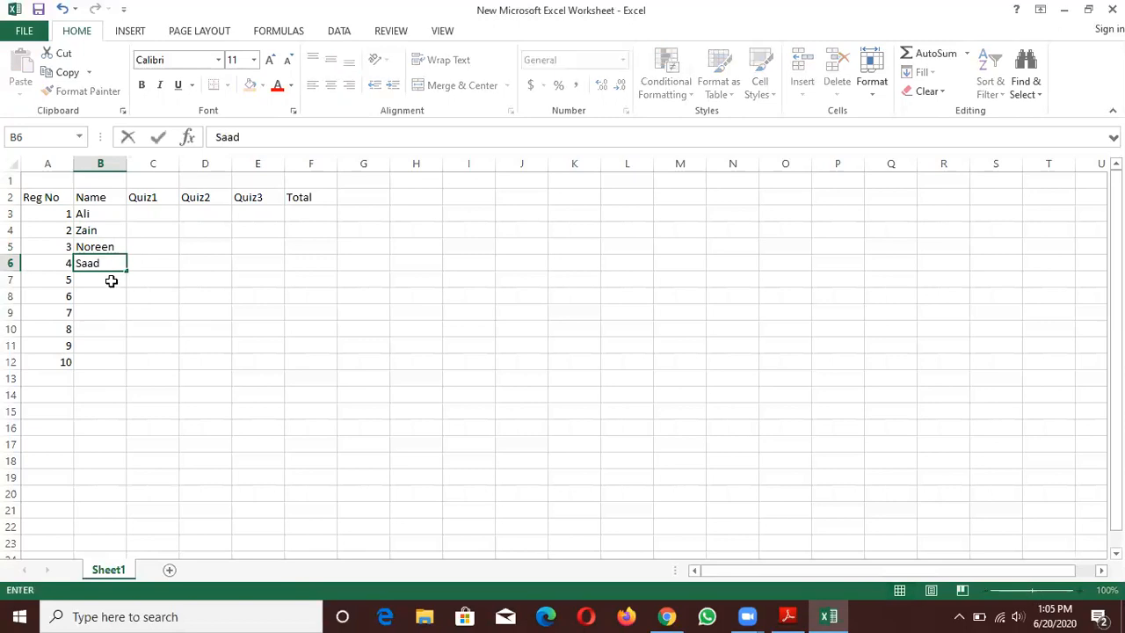
{"action": "left_click", "coordinate": [111, 280]}
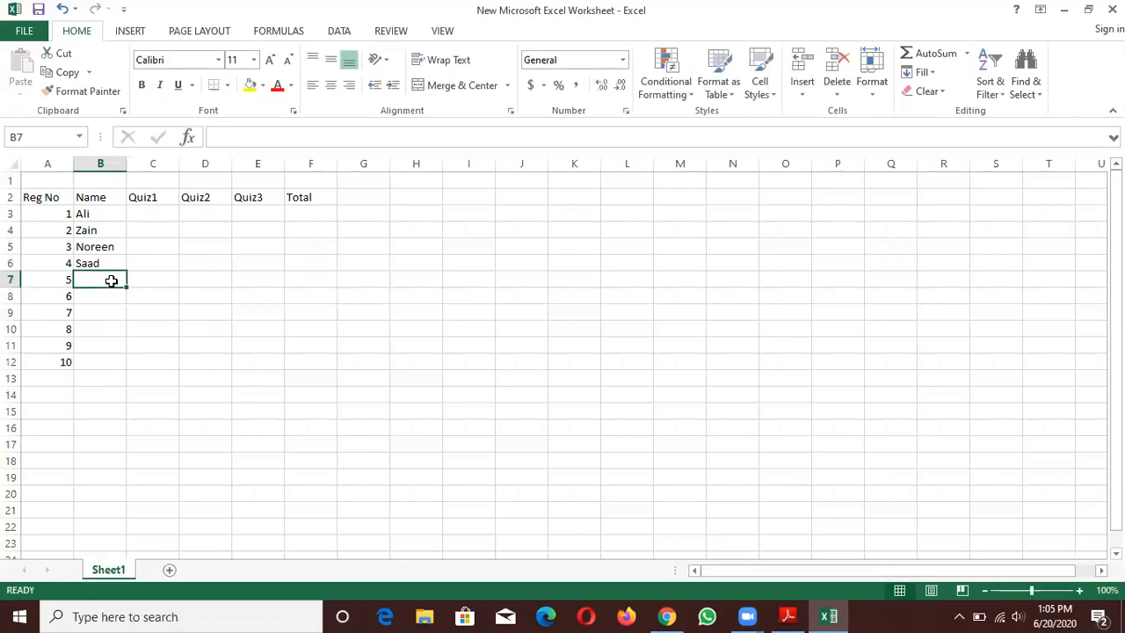
{"action": "type", "text": "Umer"}
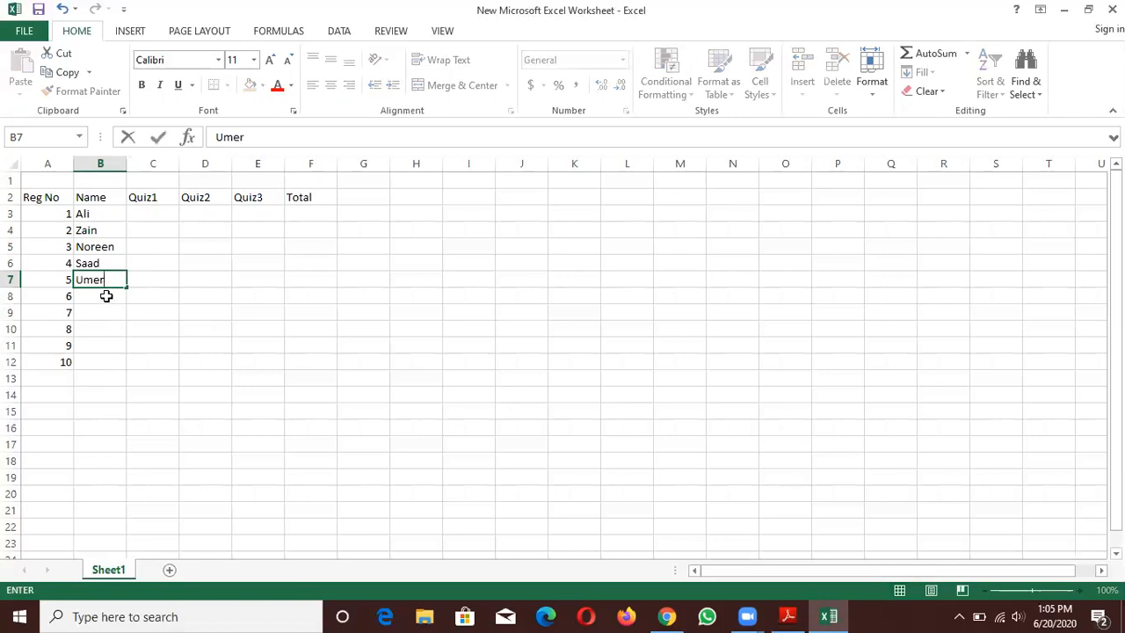
{"action": "left_click", "coordinate": [105, 295]}
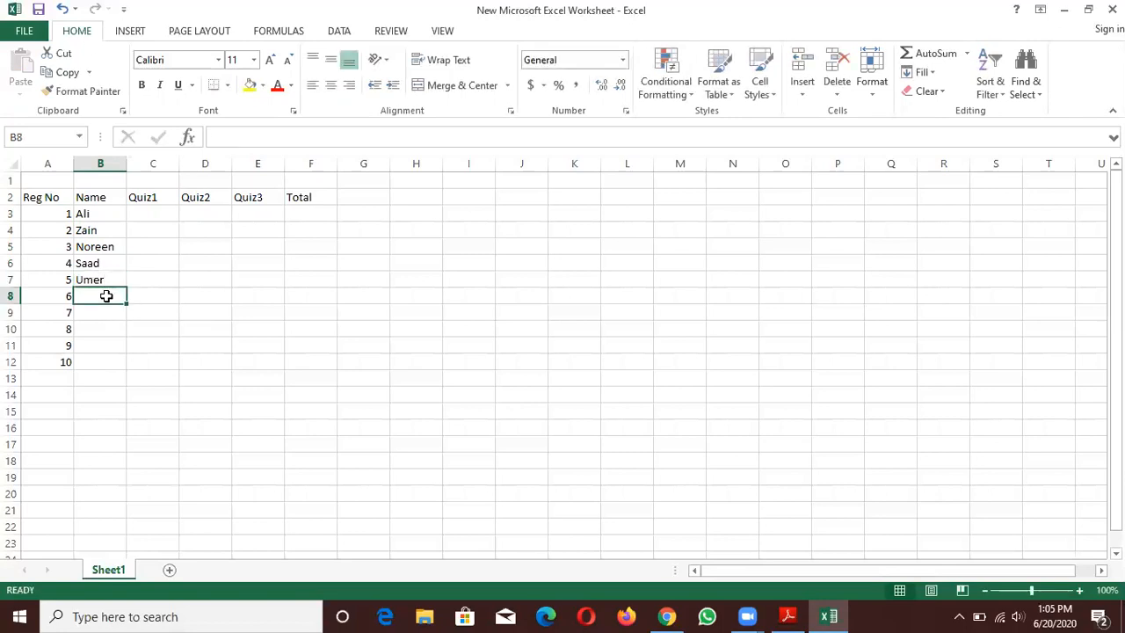
{"action": "type", "text": "Sumera"}
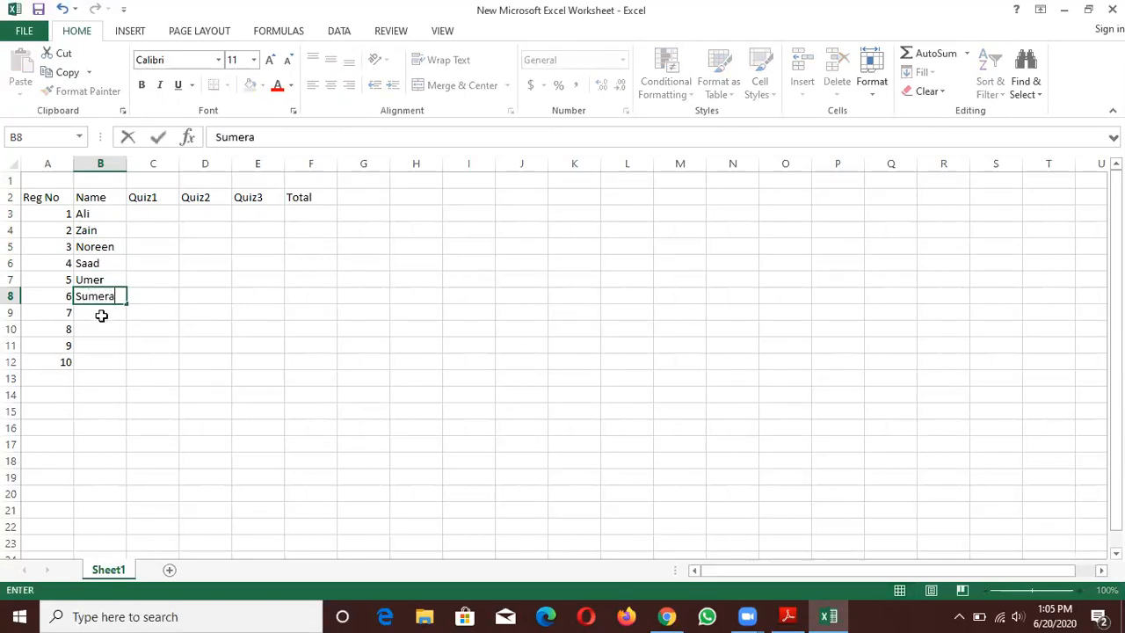
- Enter the students' first names for registration numbers 7 to 9 in cells B9 to B11
{"action": "left_click", "coordinate": [101, 315]}
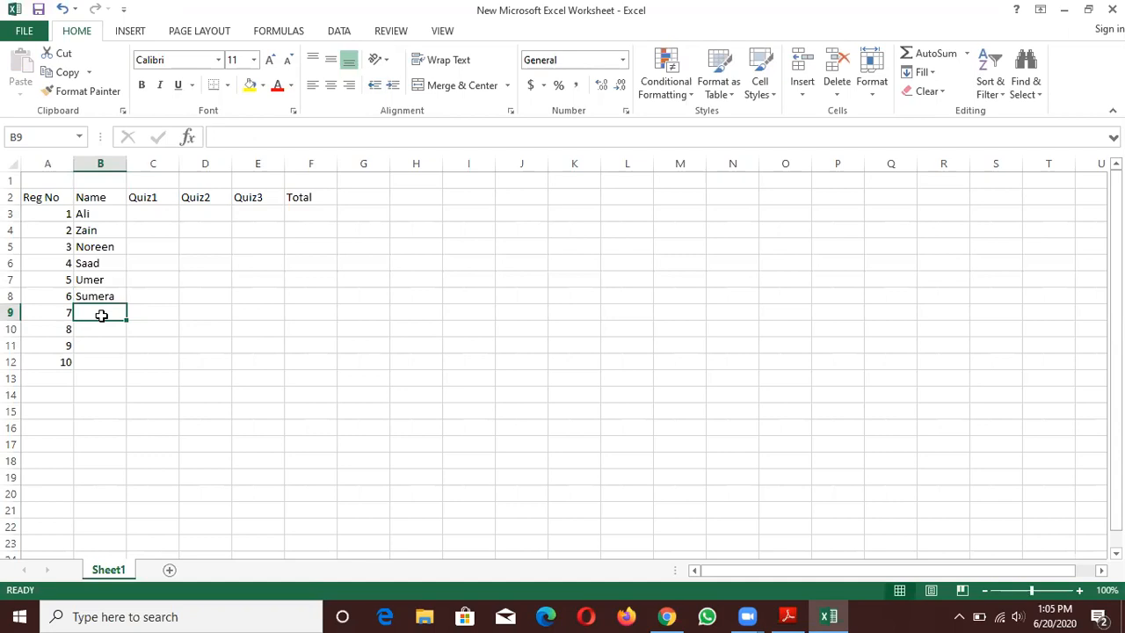
{"action": "type", "text": "Sadia"}
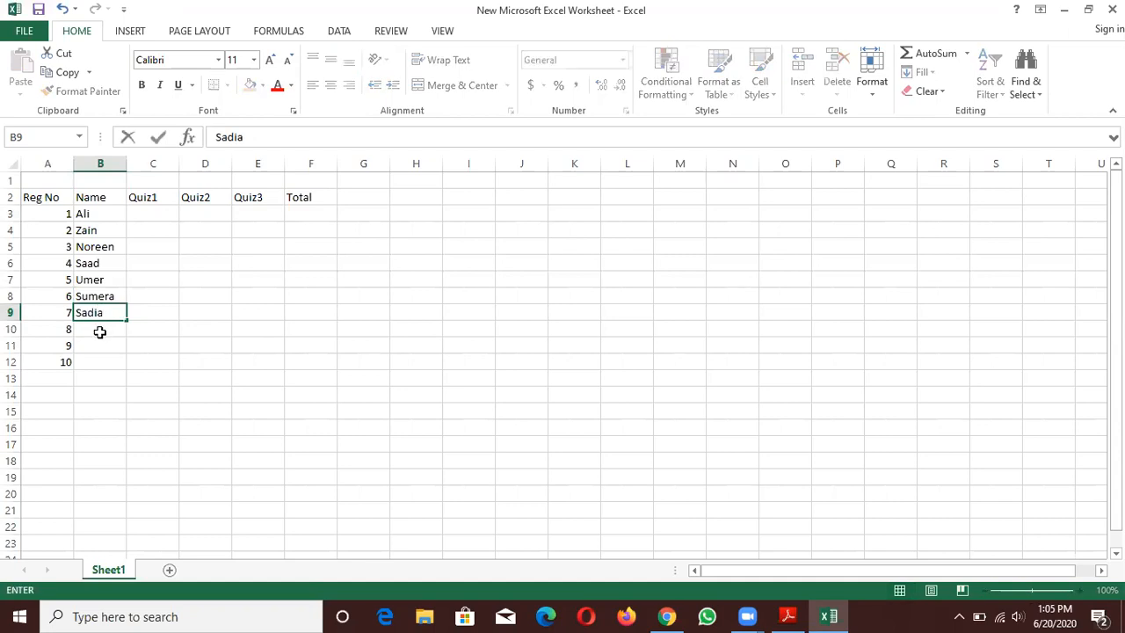
{"action": "left_click", "coordinate": [101, 332]}
{"action": "type", "text": "rabiya"}
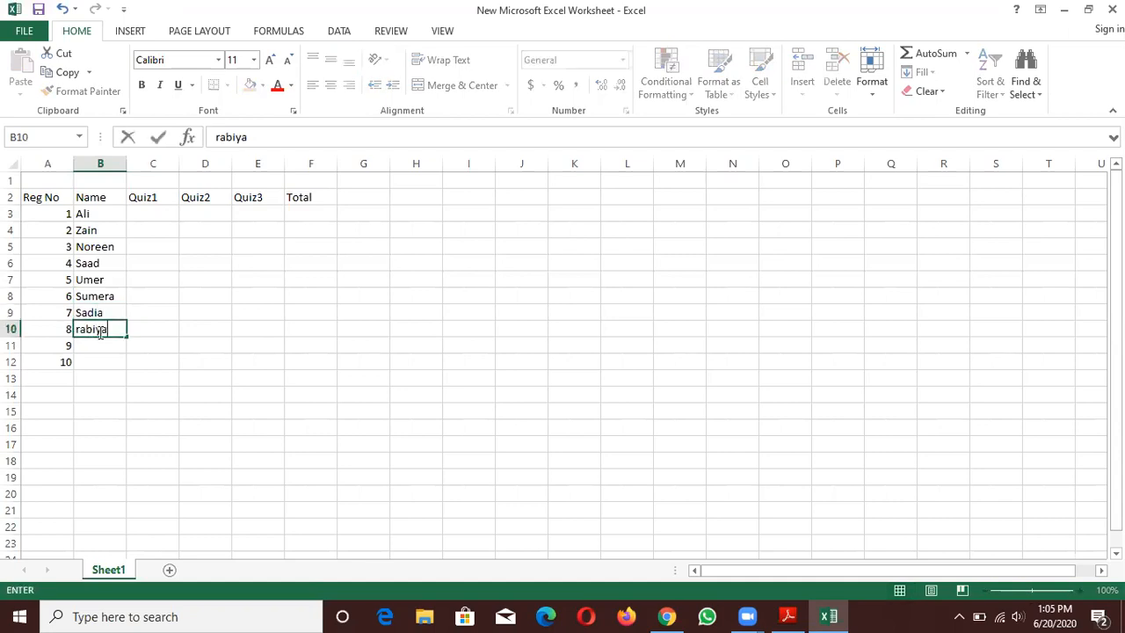
{"action": "left_click", "coordinate": [98, 346]}
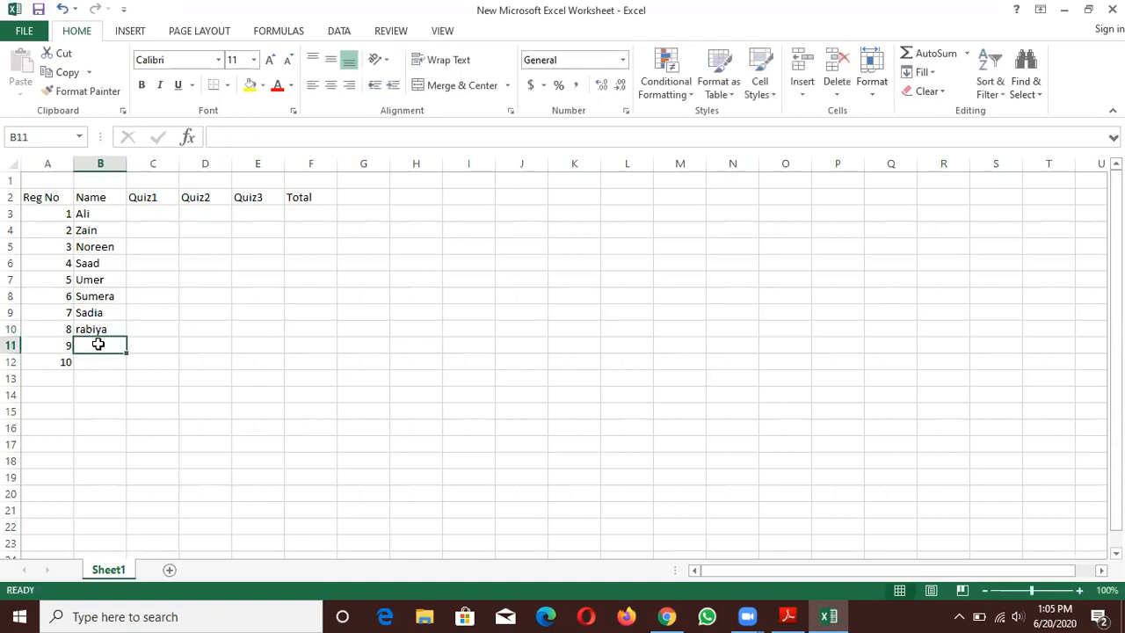
{"action": "type", "text": "Umama"}
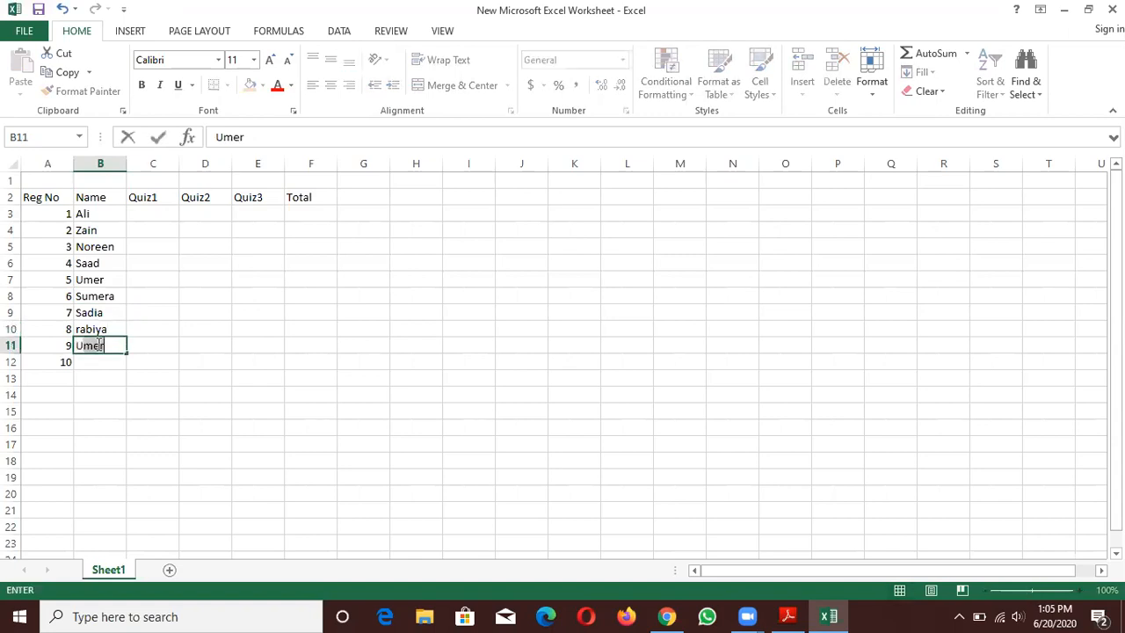
{"action": "left_click", "coordinate": [100, 365]}
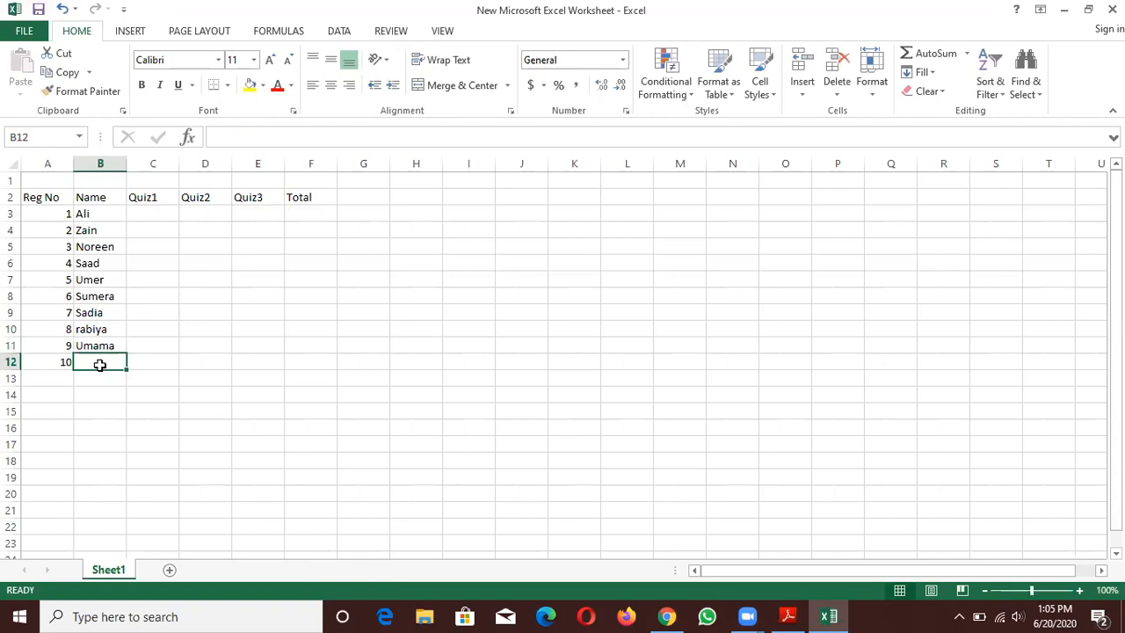
- Capitalize the first letter of the name in cell B10 and enter the tenth student's first name in cell B12
{"action": "left_click", "coordinate": [91, 330]}
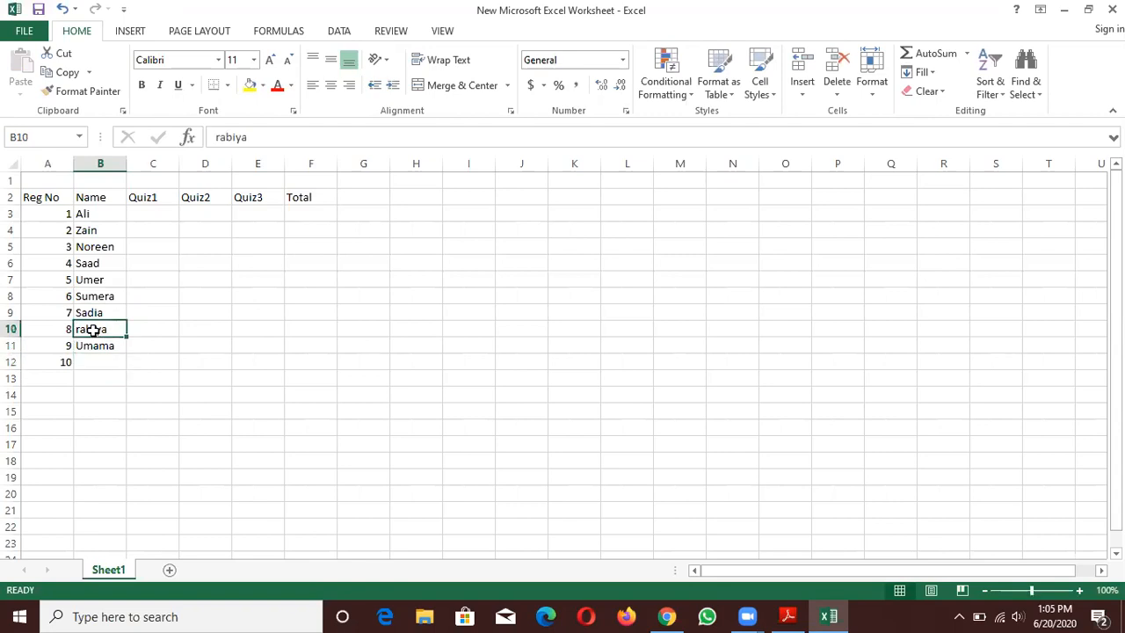
{"action": "double_click", "coordinate": [84, 329]}
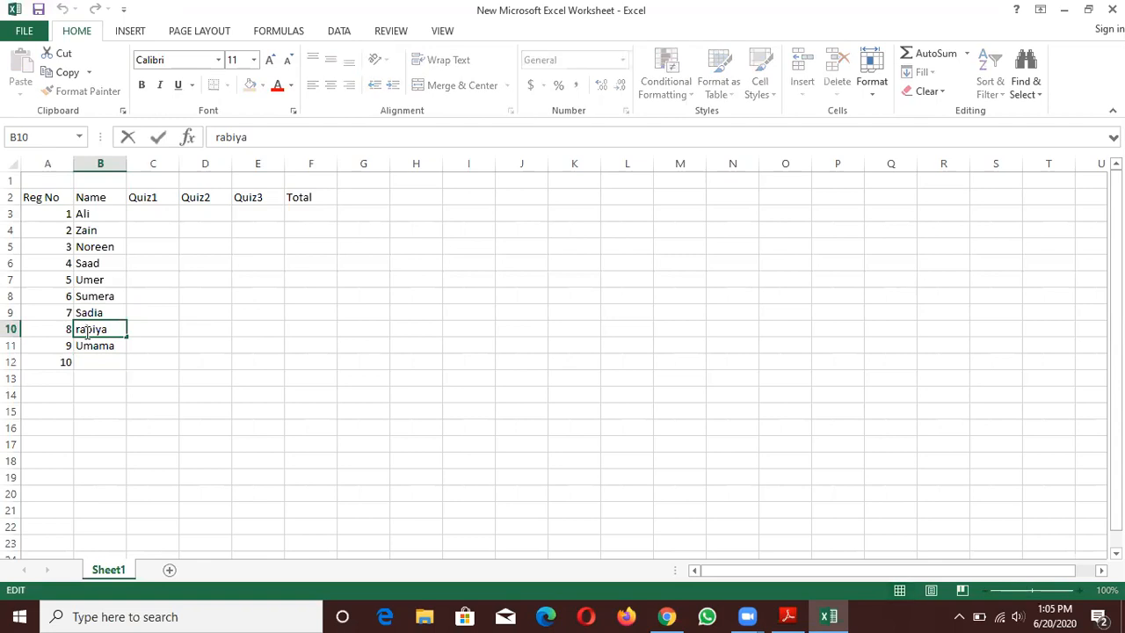
{"action": "key", "text": "BackSpace"}
{"action": "type", "text": "R"}
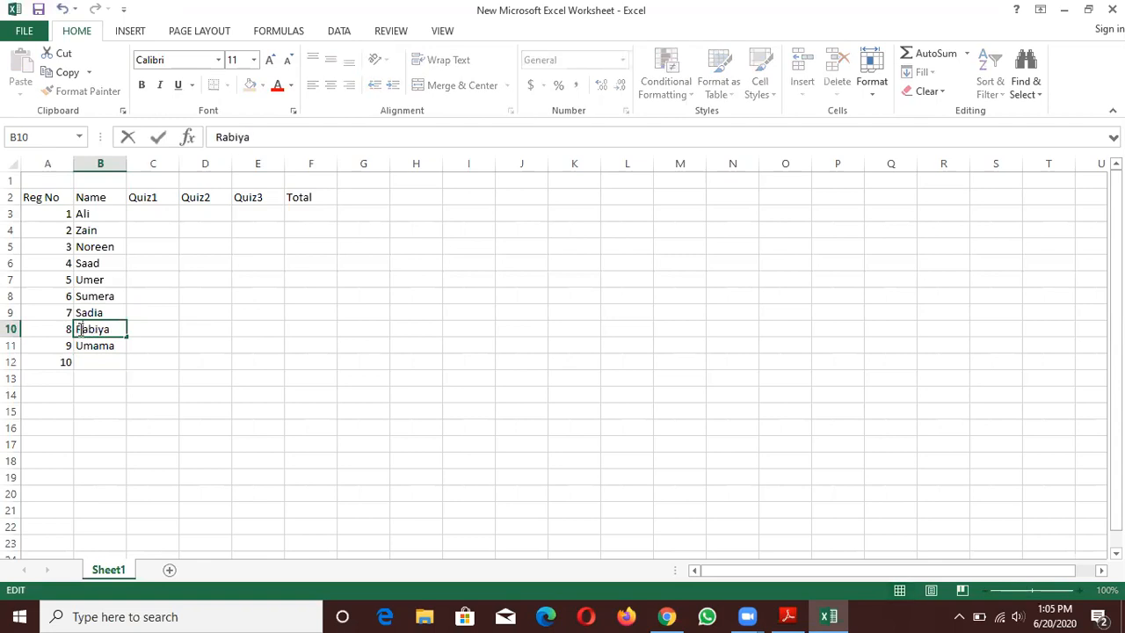
{"action": "left_click", "coordinate": [85, 362]}
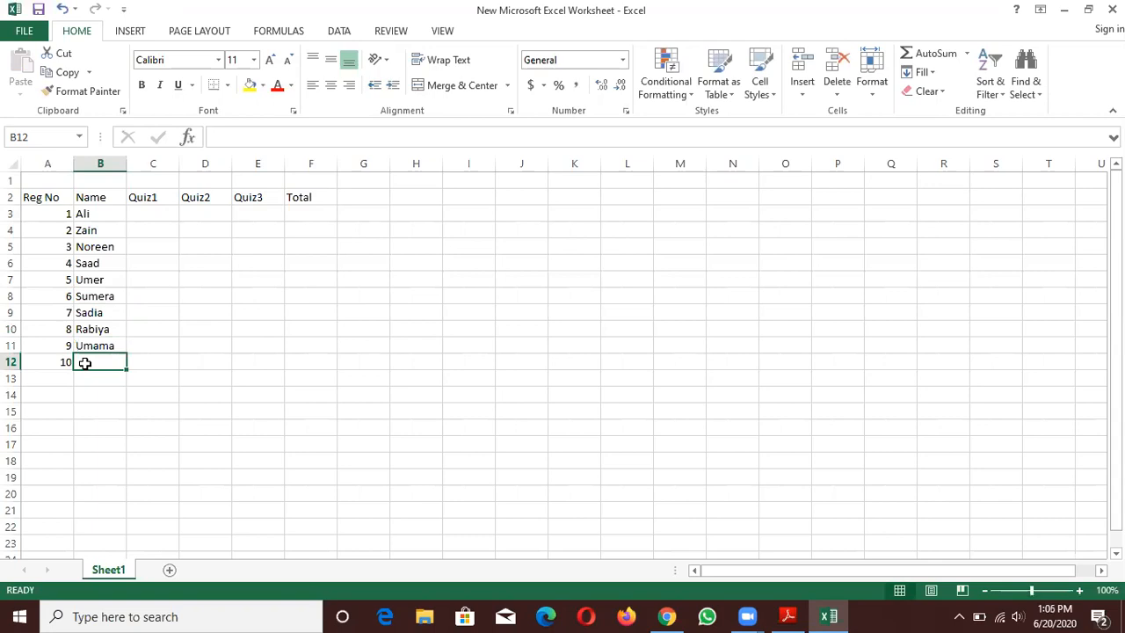
{"action": "type", "text": "Moid"}
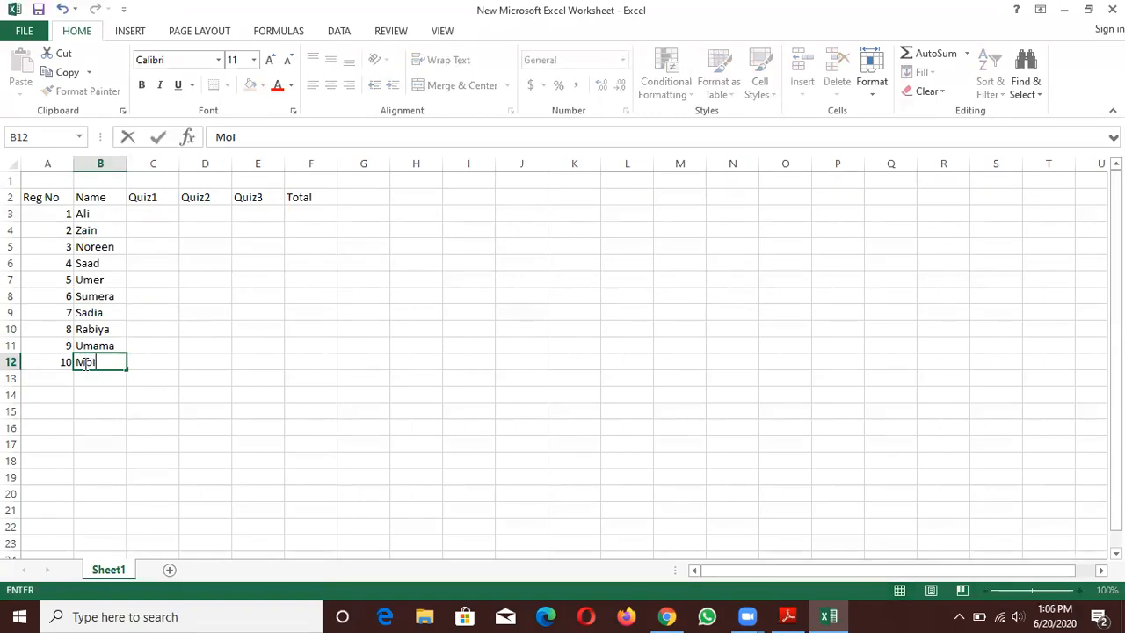
{"action": "left_click", "coordinate": [157, 373]}
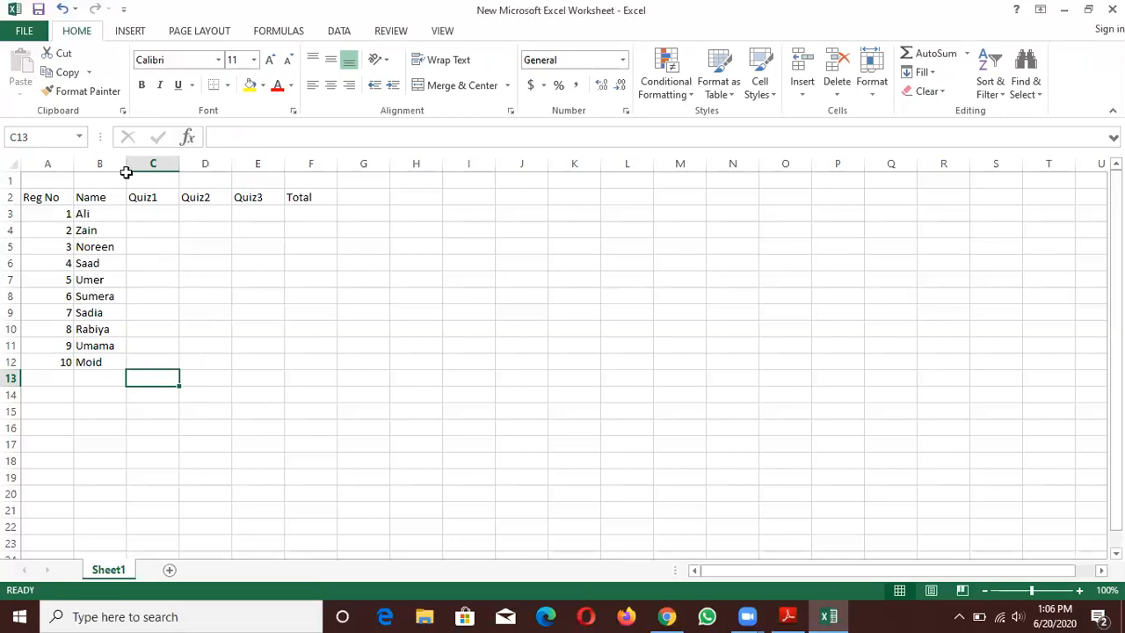
- Sort the names in B3:B12 from A to Z, expanding the selection to include the adjacent data
{"action": "left_click", "coordinate": [104, 214]}
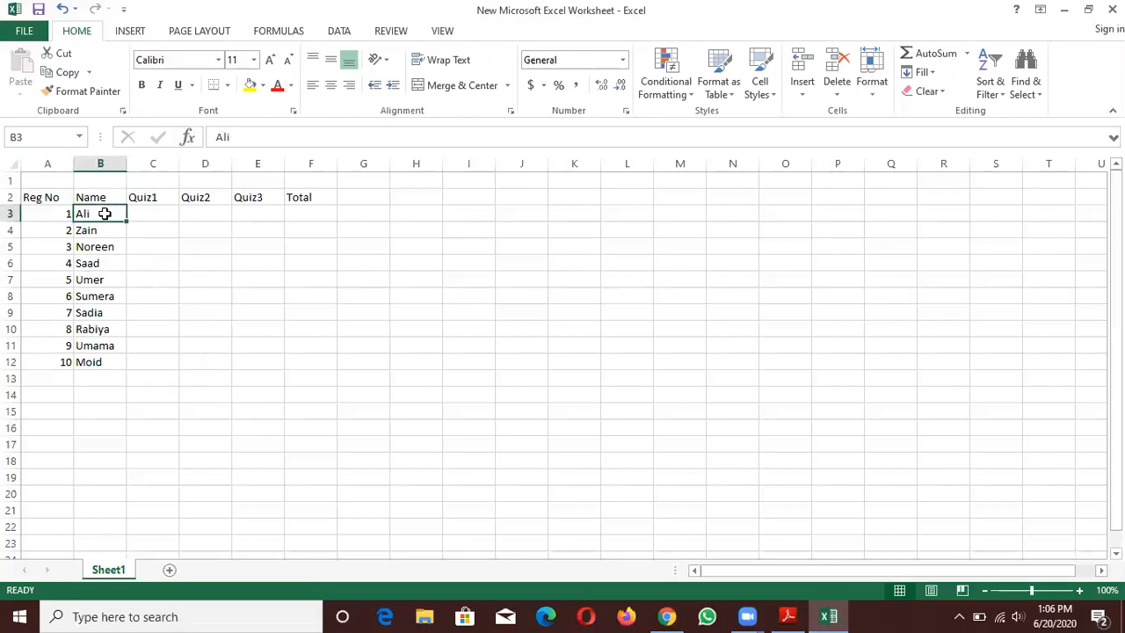
{"action": "key", "text": "shift+Down"}
{"action": "key", "text": "shift+Down"}
{"action": "key", "text": "shift+Down"}
{"action": "key", "text": "shift+Down"}
{"action": "key", "text": "shift+Down"}
{"action": "key", "text": "shift+Down"}
{"action": "key", "text": "shift+Down"}
{"action": "key", "text": "shift+Down"}
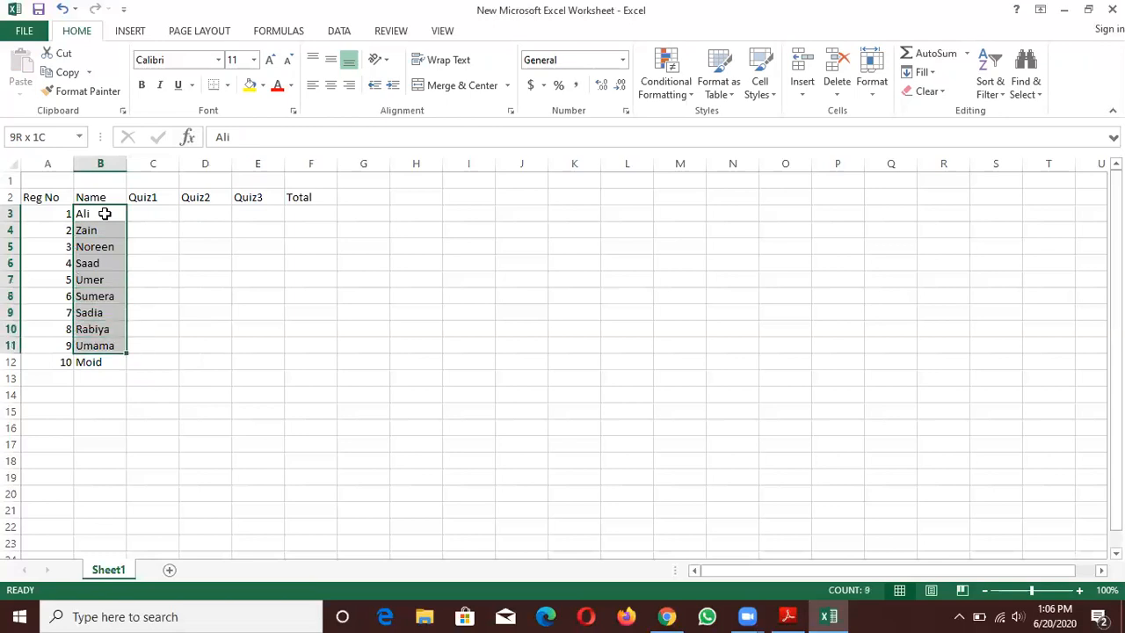
{"action": "key", "text": "shift+Down"}
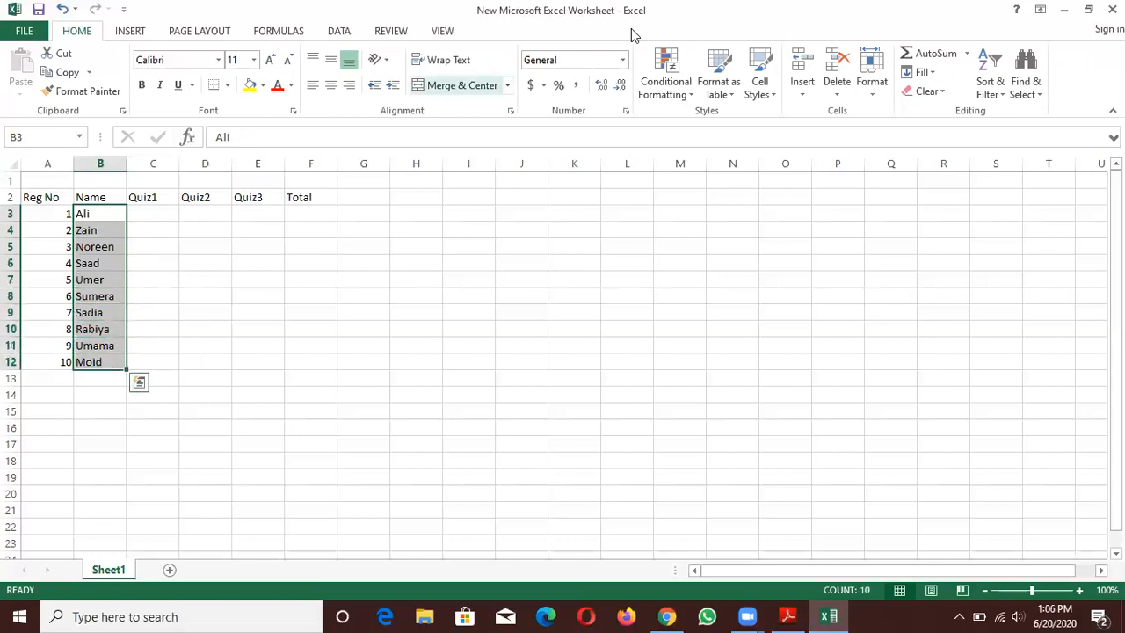
{"action": "left_click", "coordinate": [990, 88]}
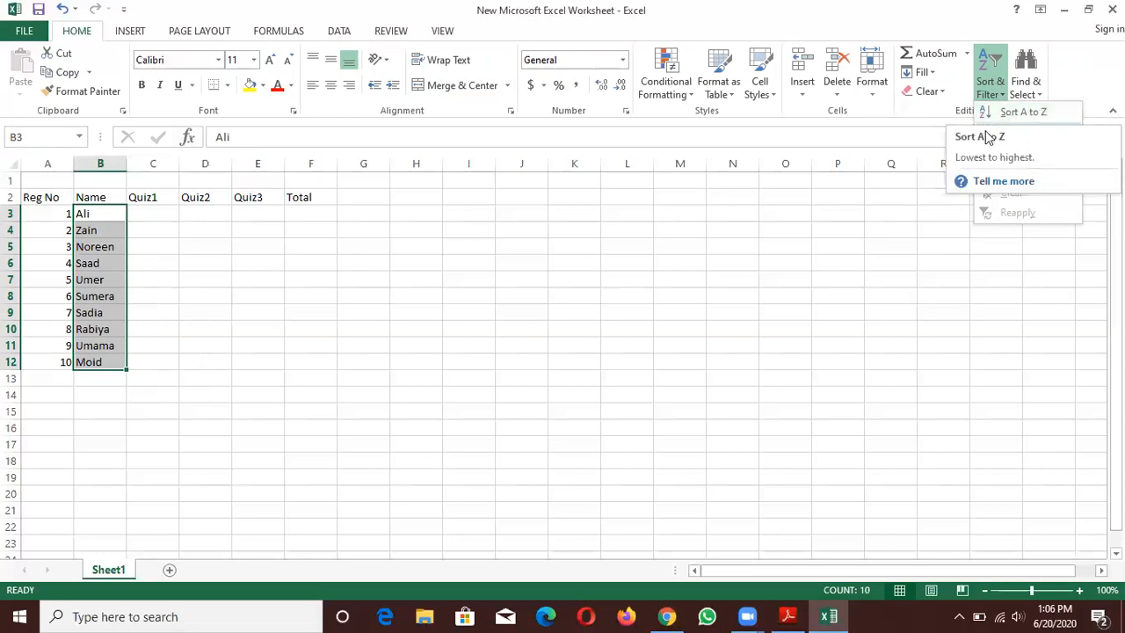
{"action": "left_click", "coordinate": [1053, 113]}
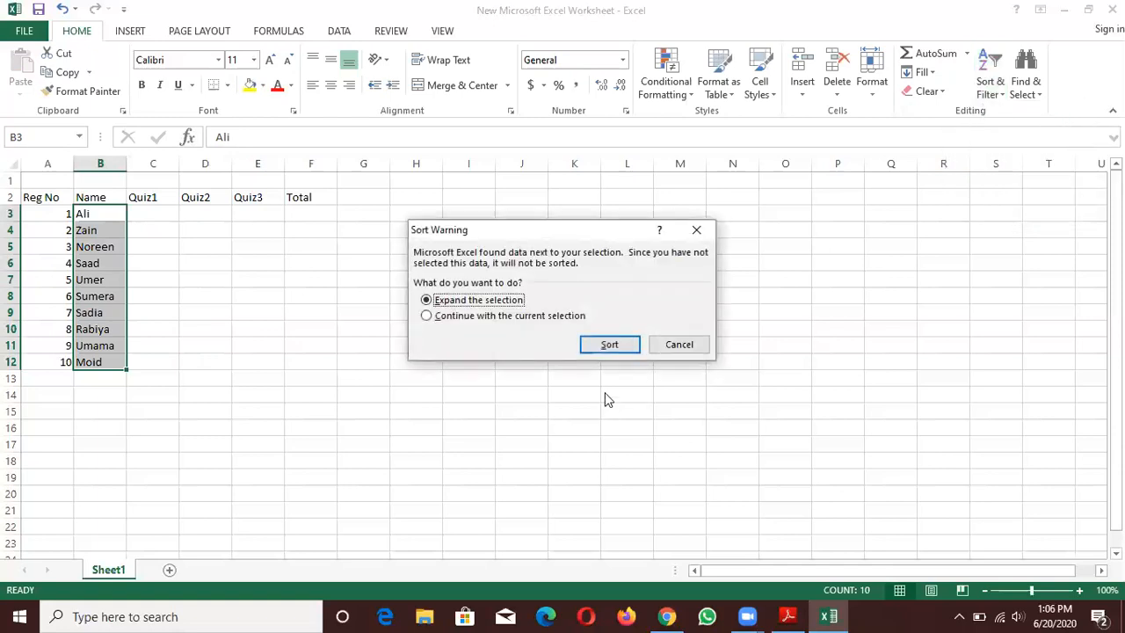
{"action": "left_click", "coordinate": [608, 345]}
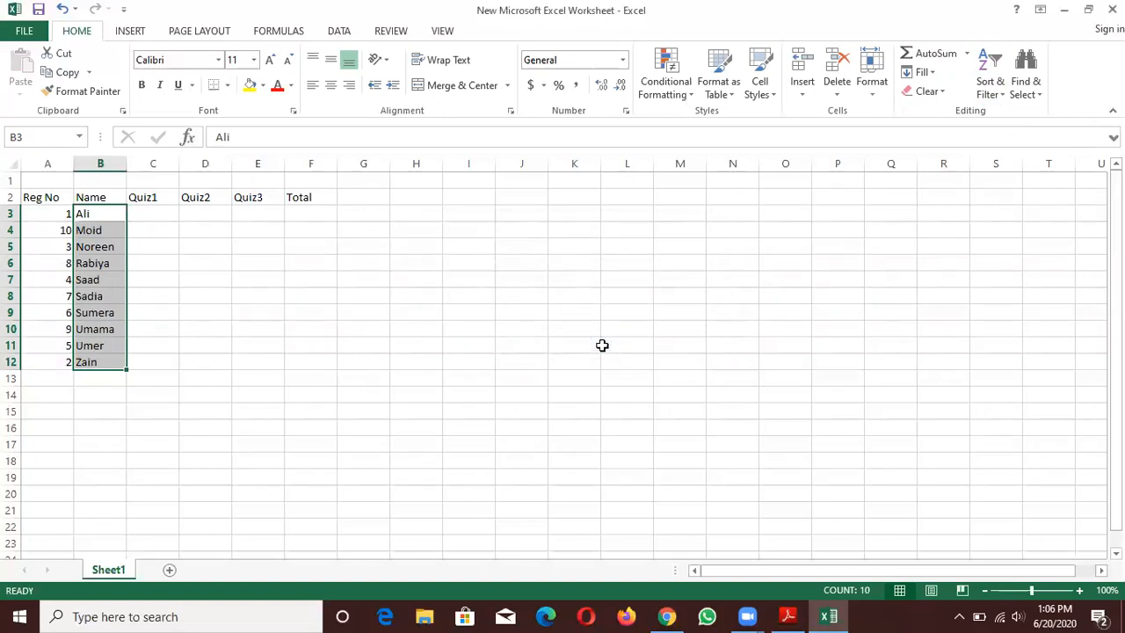
{"action": "left_click", "coordinate": [173, 273]}
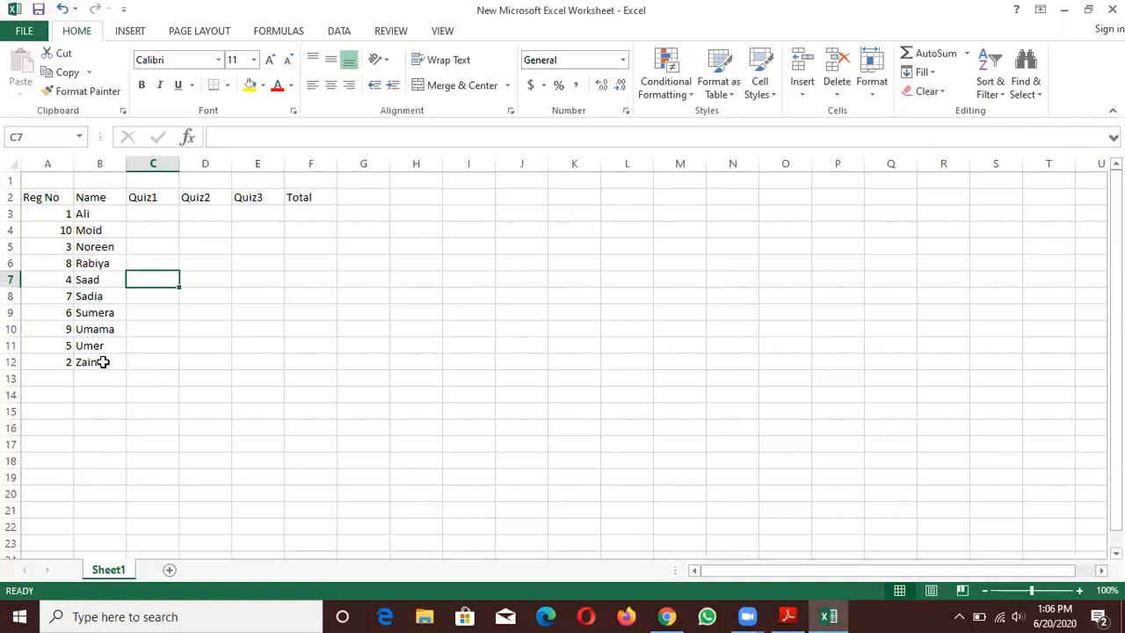
- Sort the registration numbers in A3:A12 from smallest to largest, continuing with the current selection so the names stay in place
{"action": "left_click", "coordinate": [43, 216]}
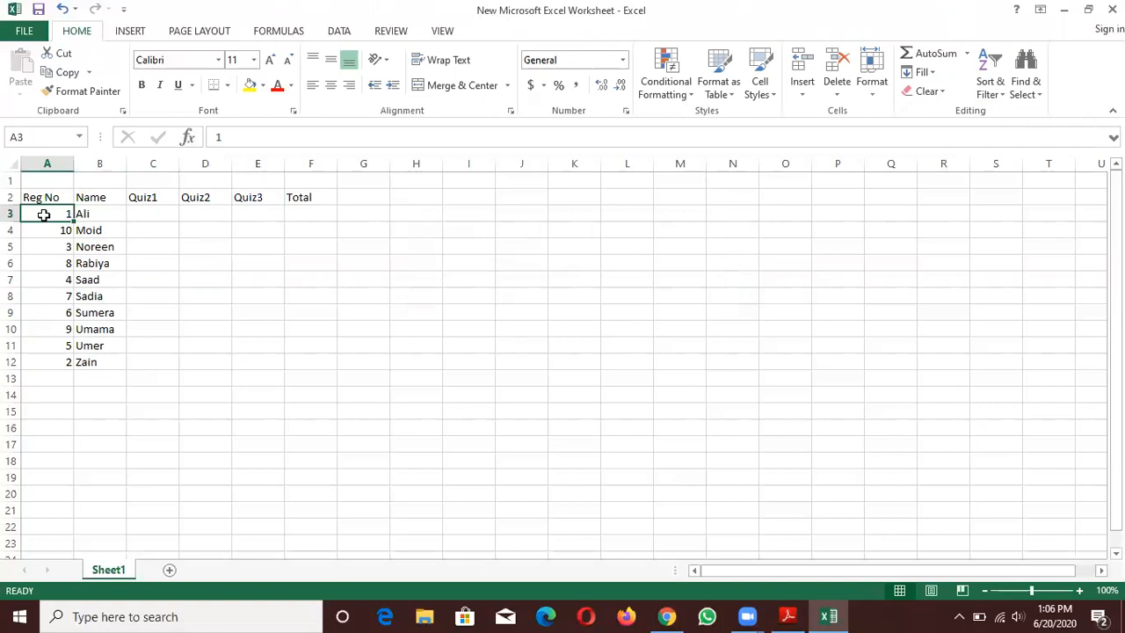
{"action": "key", "text": "shift+Down"}
{"action": "key", "text": "shift+Down"}
{"action": "key", "text": "shift+Down"}
{"action": "key", "text": "shift+Down"}
{"action": "key", "text": "shift+Down"}
{"action": "key", "text": "shift+Down"}
{"action": "key", "text": "shift+Down"}
{"action": "key", "text": "shift+Down"}
{"action": "key", "text": "shift+Down"}
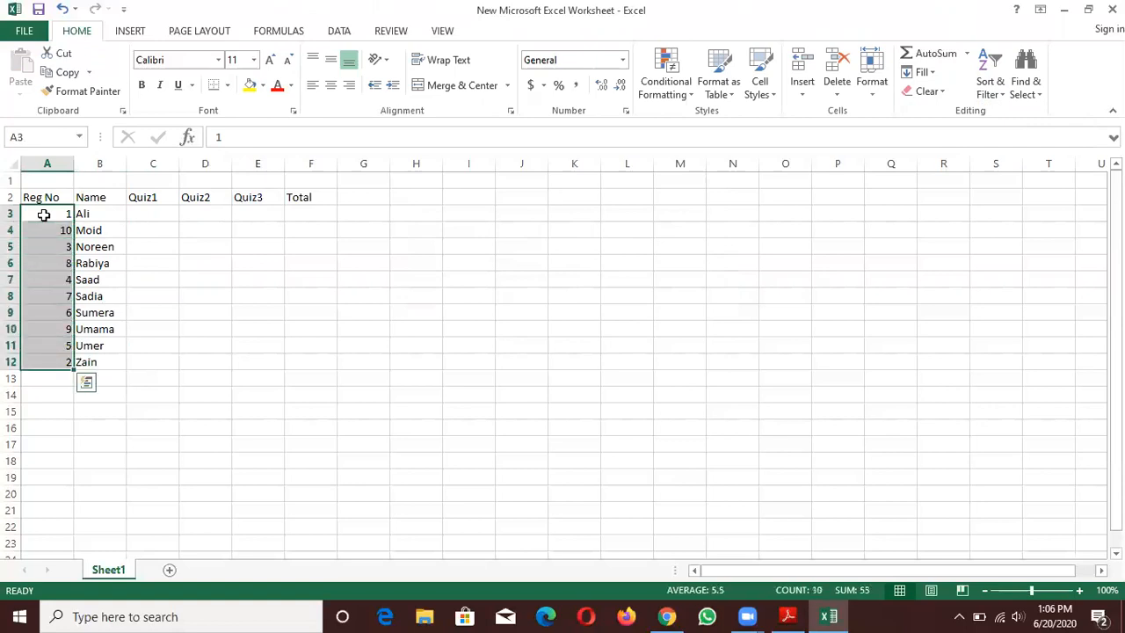
{"action": "left_click", "coordinate": [998, 95]}
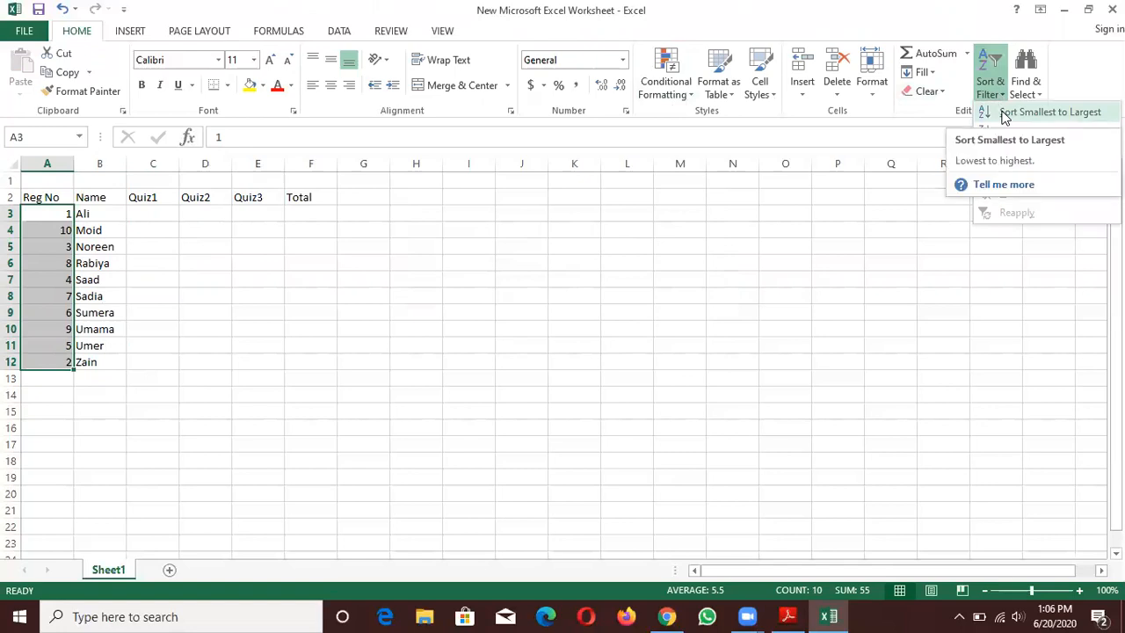
{"action": "left_click", "coordinate": [1004, 115]}
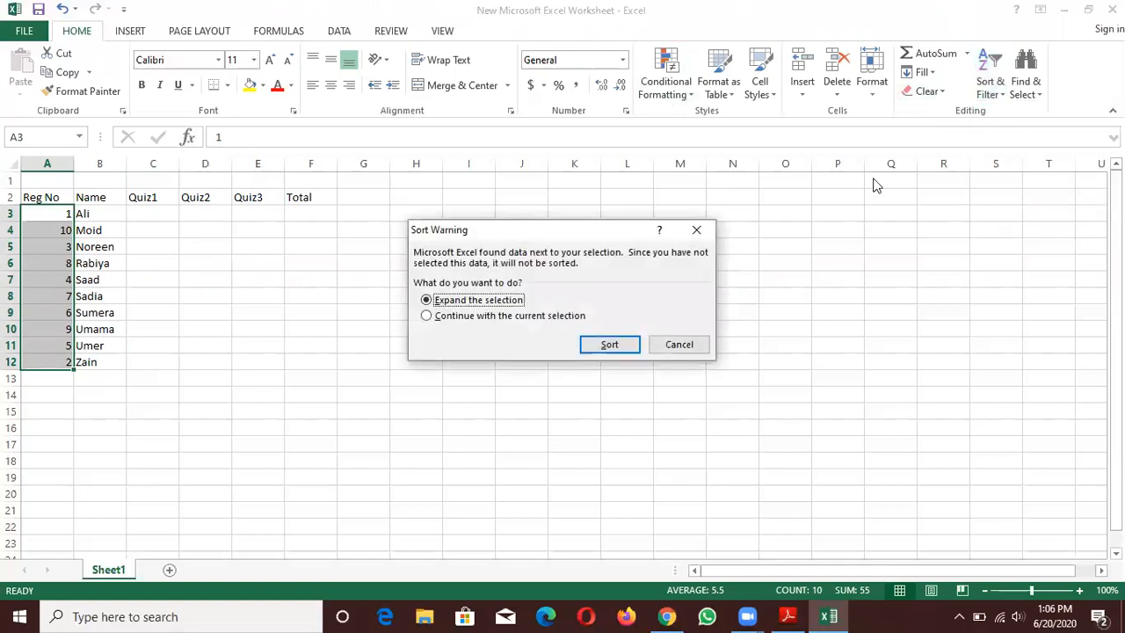
{"action": "left_click", "coordinate": [472, 318]}
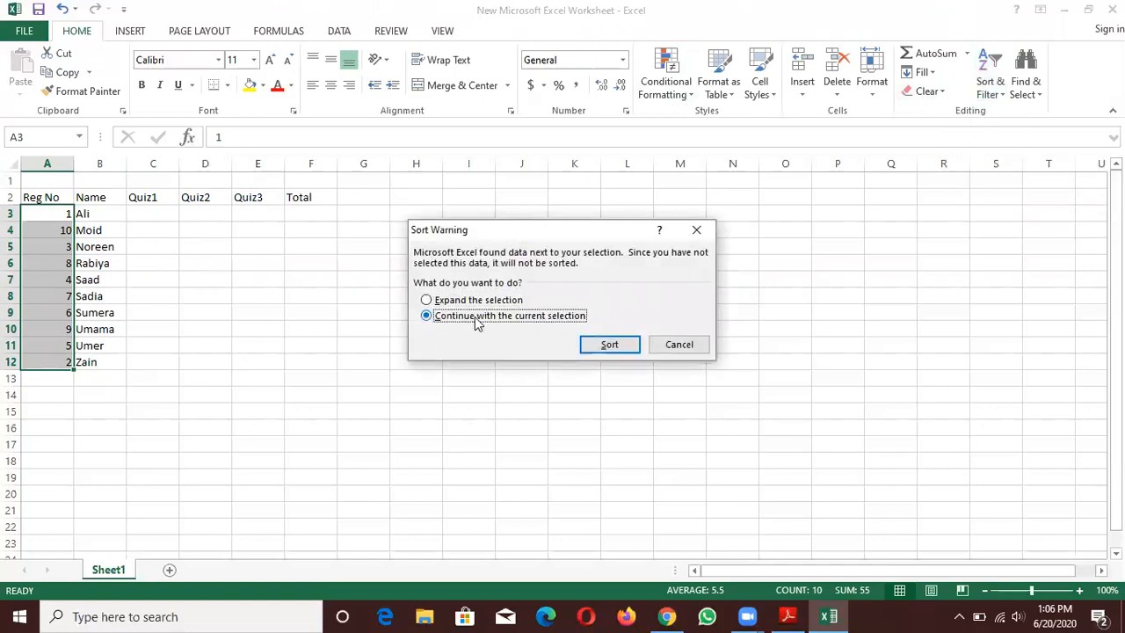
{"action": "left_click", "coordinate": [610, 343]}
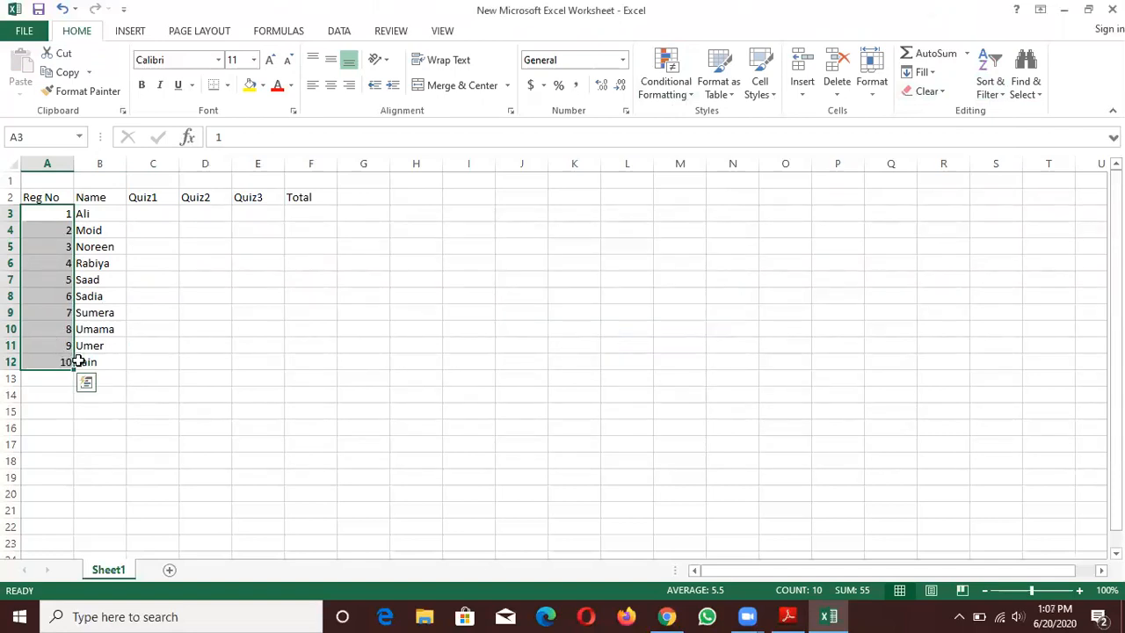
{"action": "left_click", "coordinate": [87, 216]}
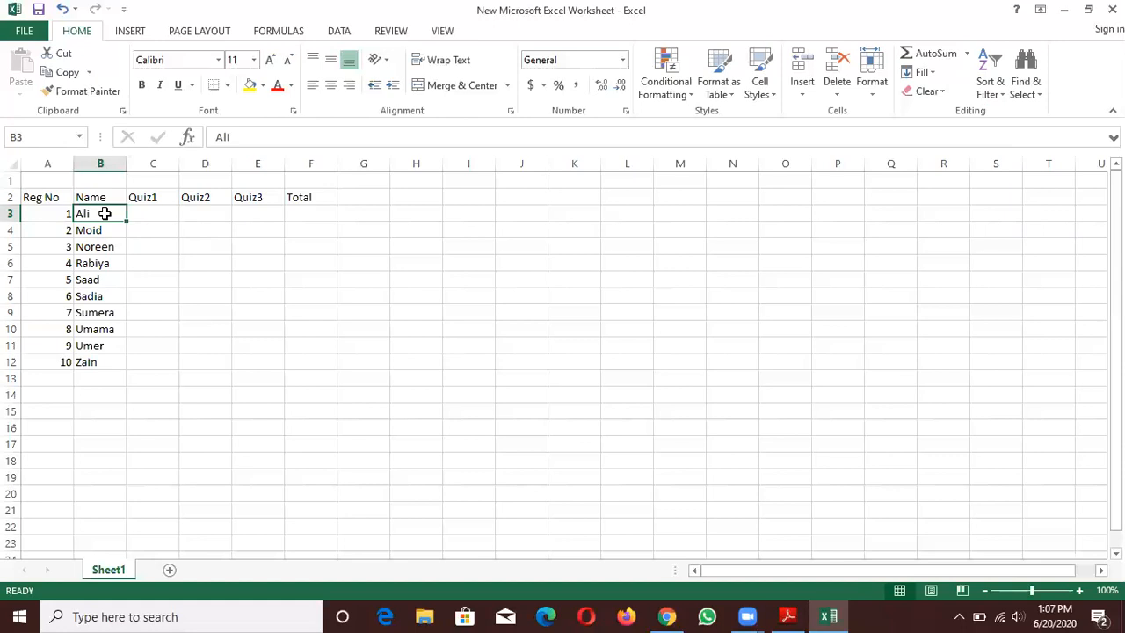
{"action": "left_click", "coordinate": [136, 219]}
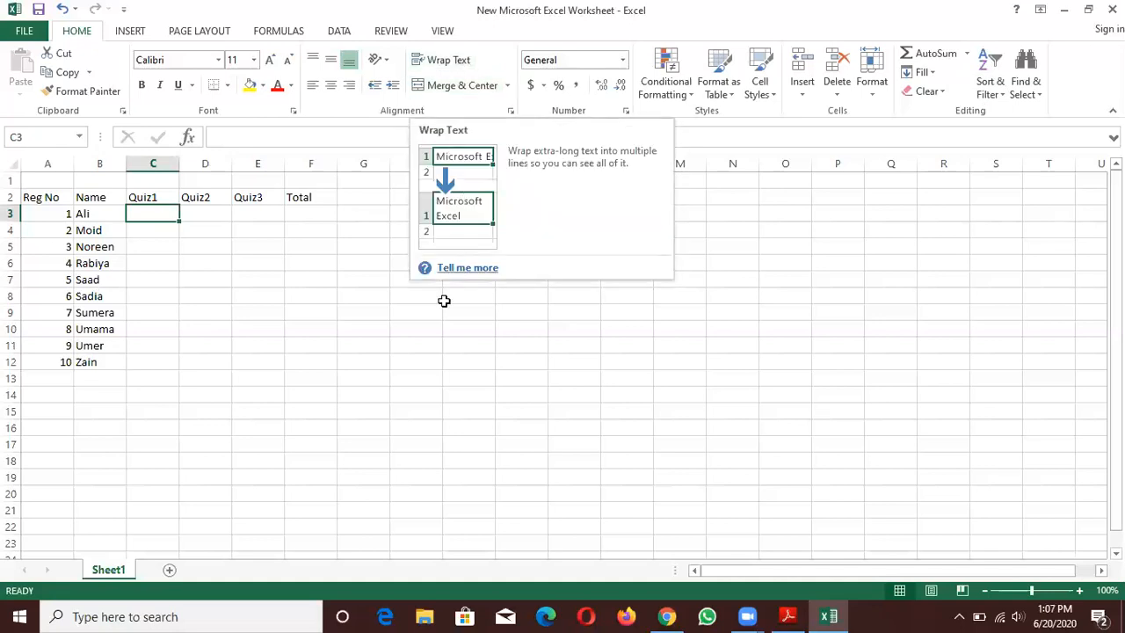
- Enter the sample text "DHA Suffa University" in the empty cell K13
{"action": "left_click", "coordinate": [576, 376]}
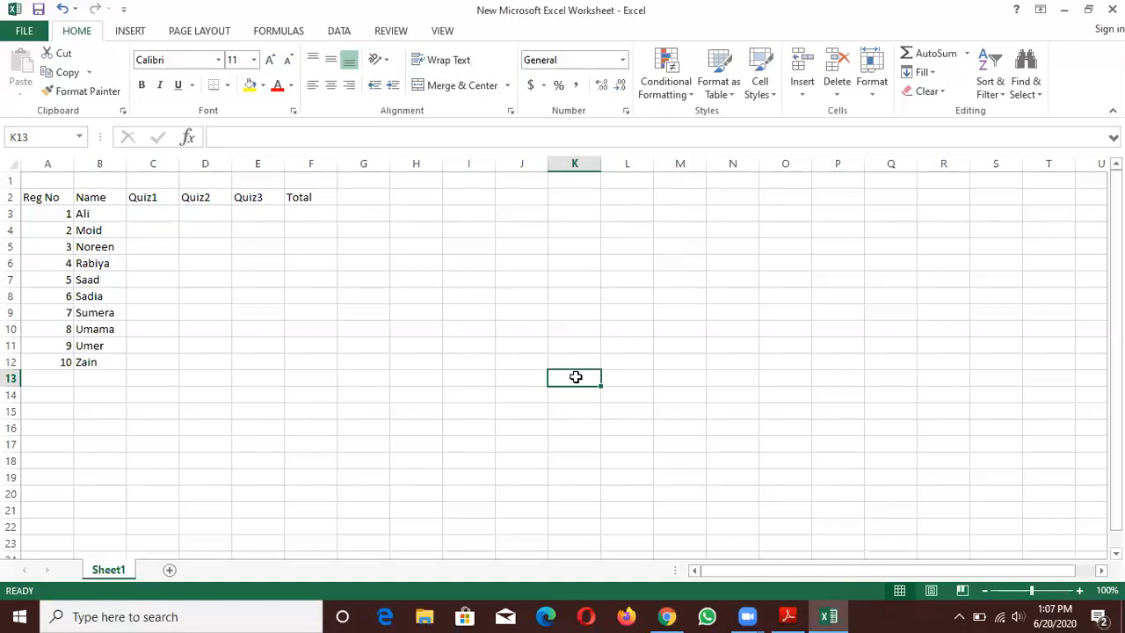
{"action": "type", "text": "DHA Su"}
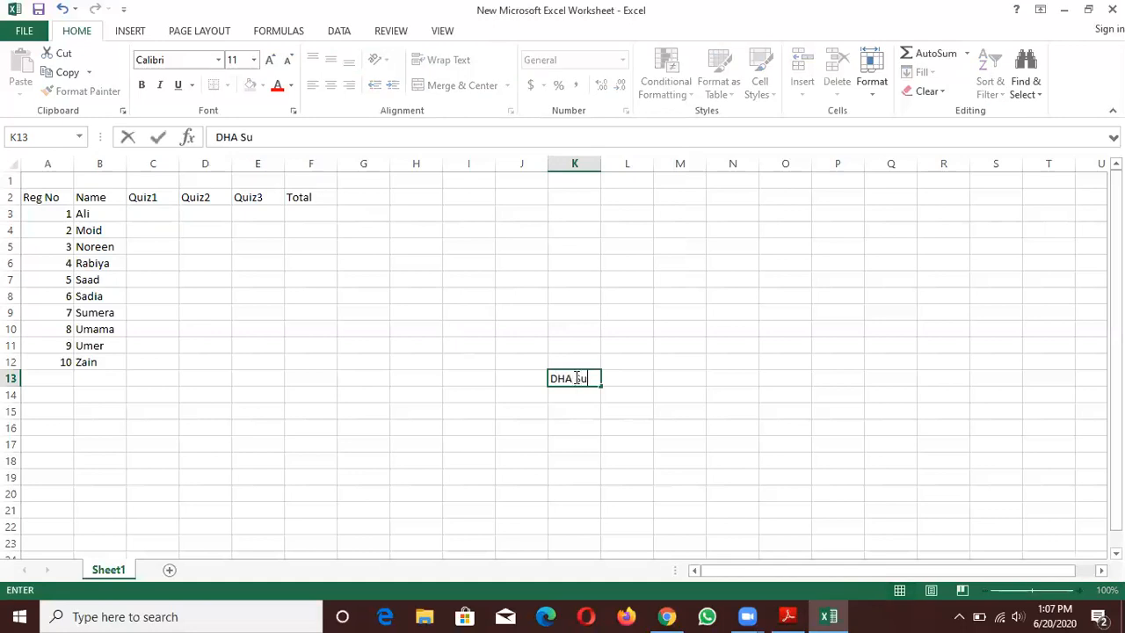
{"action": "type", "text": "ffa University"}
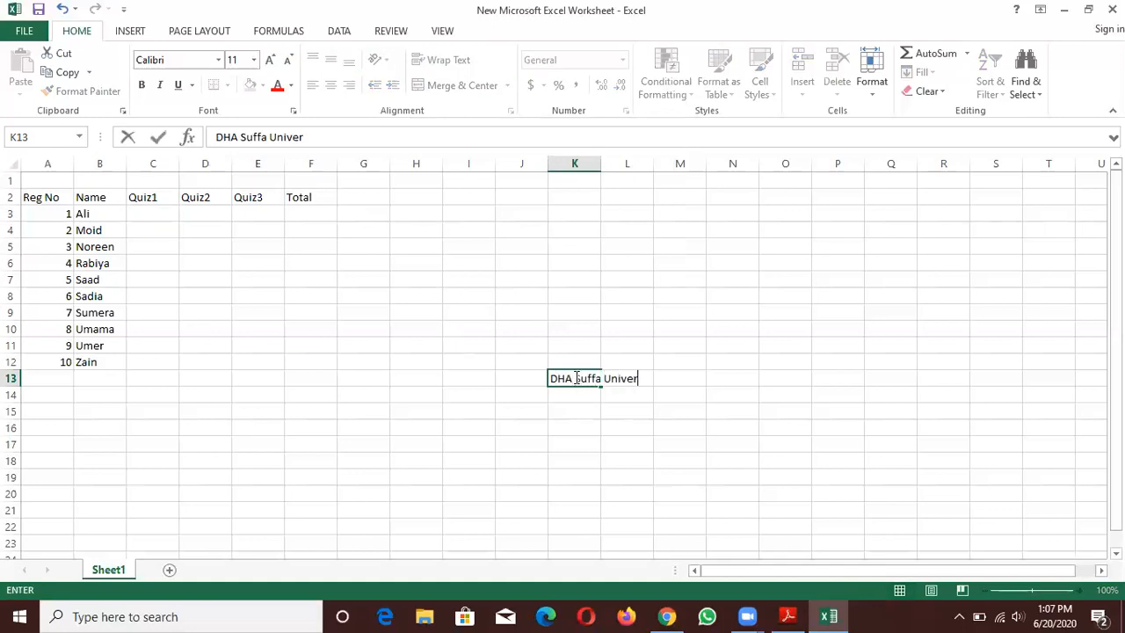
{"action": "left_click", "coordinate": [732, 428]}
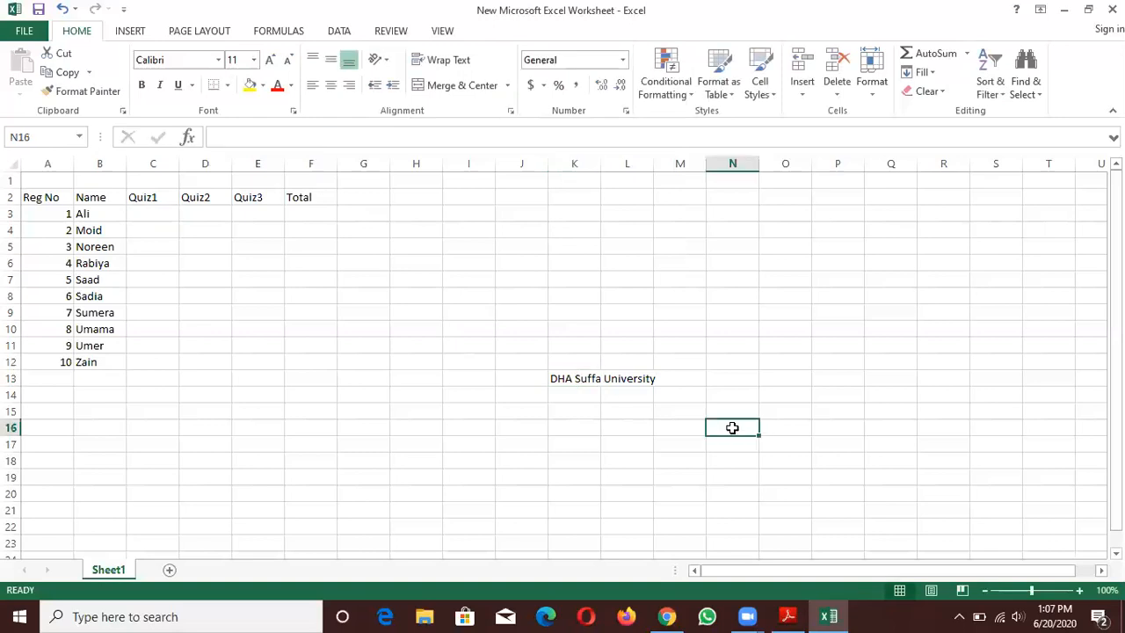
- Apply Wrap Text to the sample text in cell K13 and undo it
{"action": "left_click", "coordinate": [585, 378]}
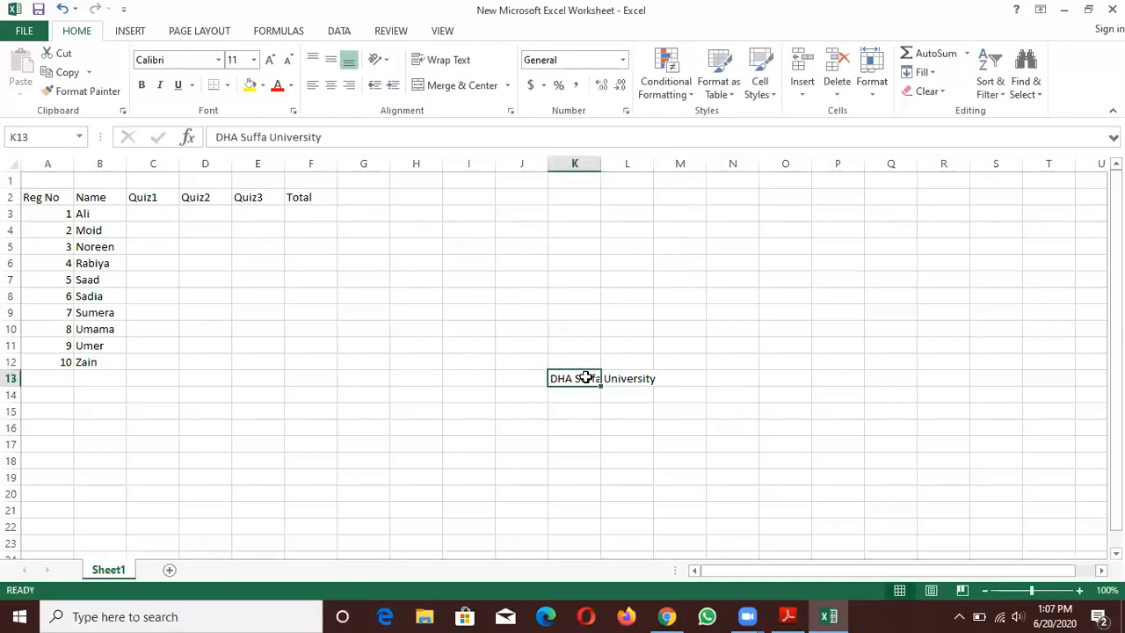
{"action": "left_click", "coordinate": [430, 61]}
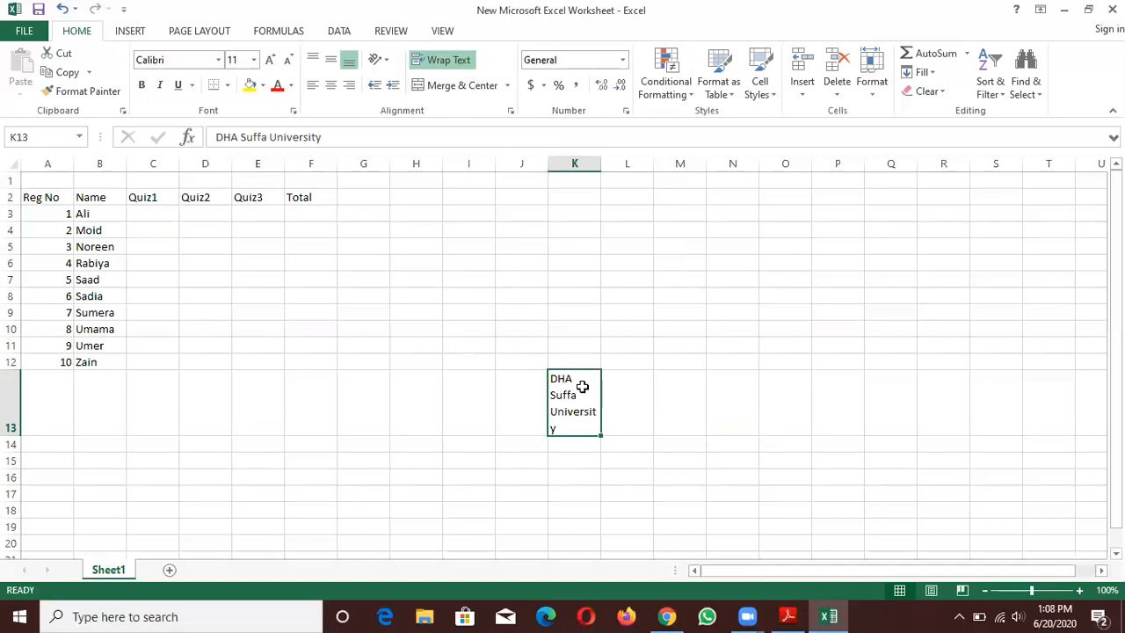
{"action": "key", "text": "ctrl+z"}
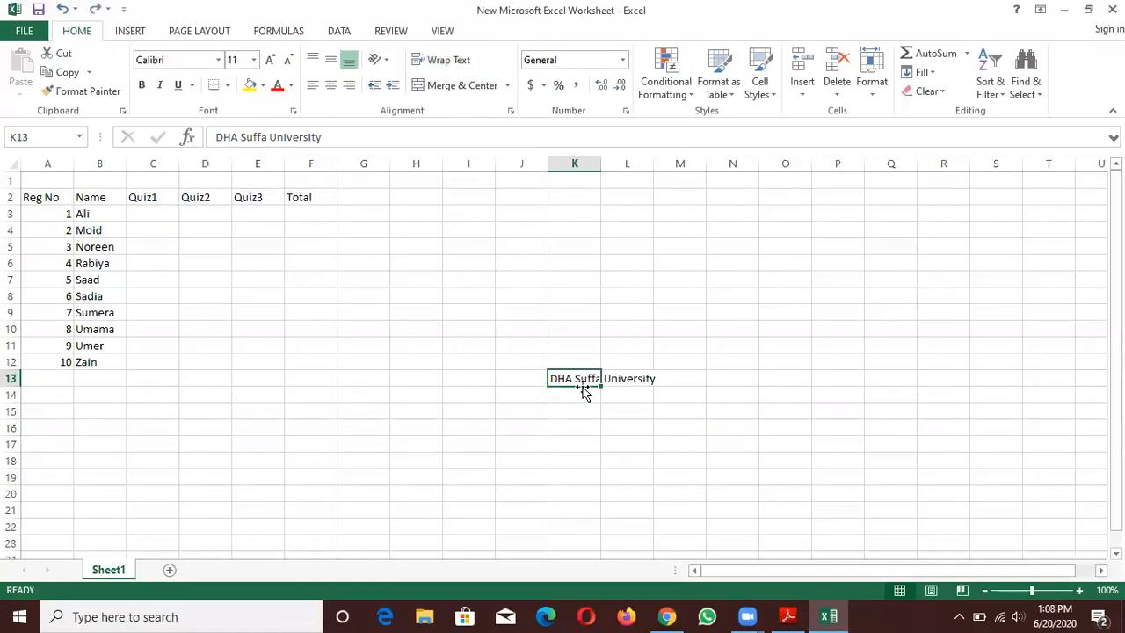
- Enter "CS" in cell L13, directly beside the sample university text
{"action": "left_click", "coordinate": [723, 378]}
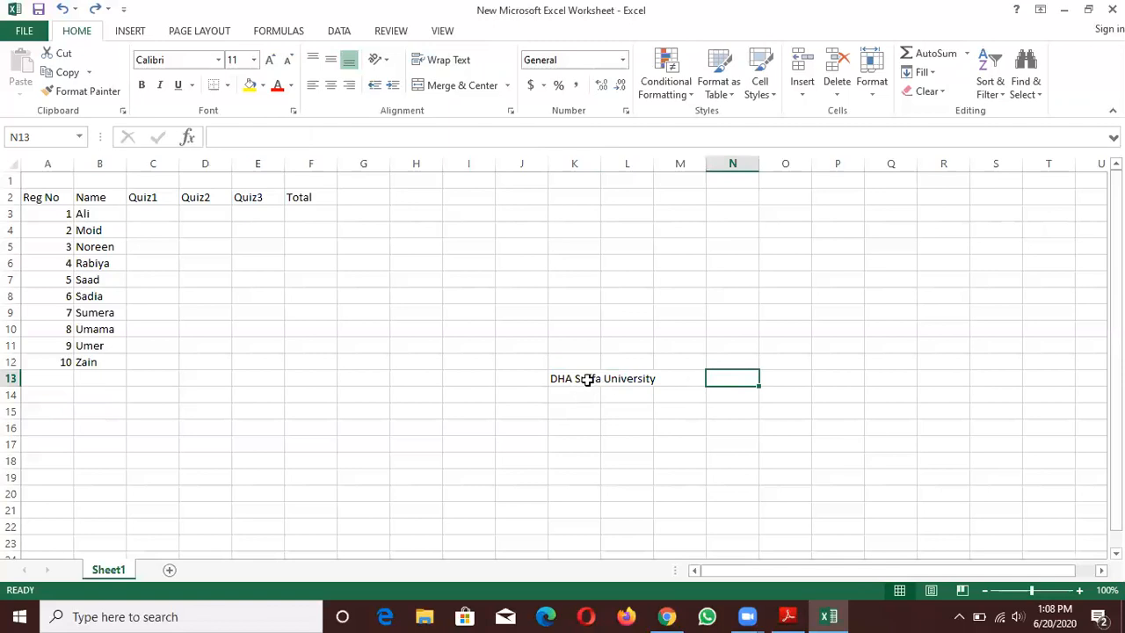
{"action": "double_click", "coordinate": [640, 381]}
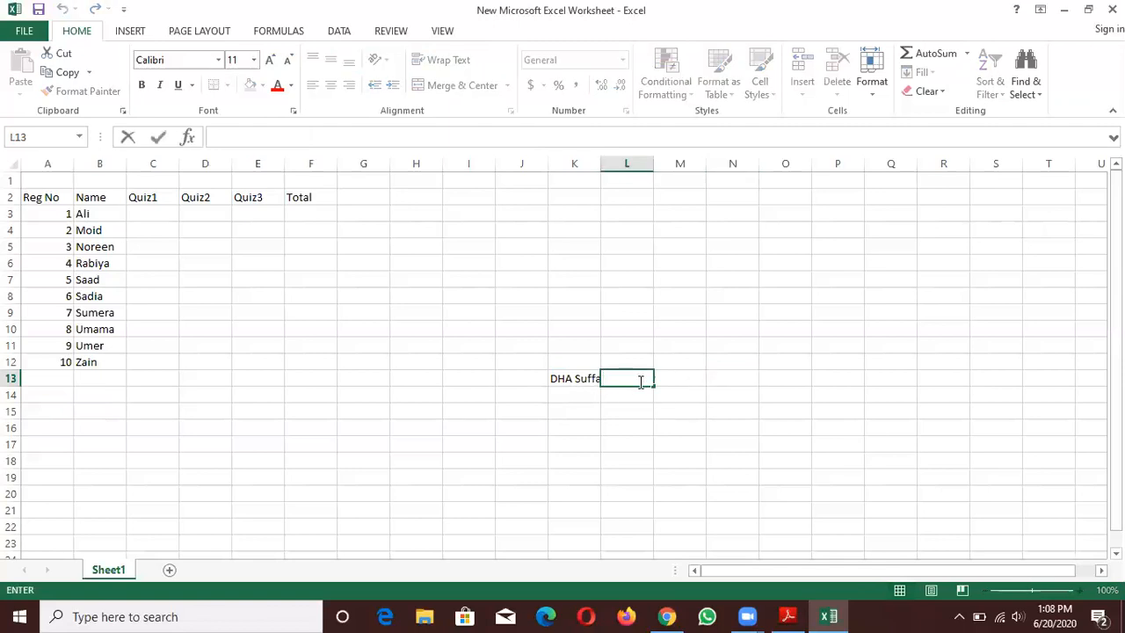
{"action": "type", "text": "CS"}
{"action": "left_click", "coordinate": [630, 395]}
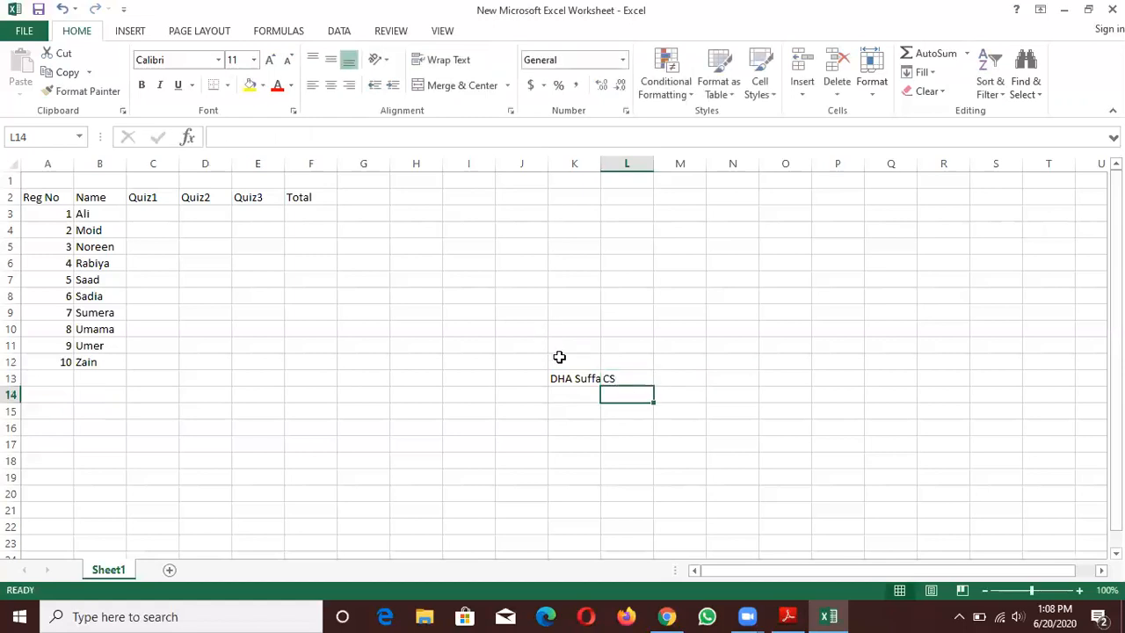
{"action": "left_click", "coordinate": [557, 358]}
{"action": "left_click", "coordinate": [636, 351]}
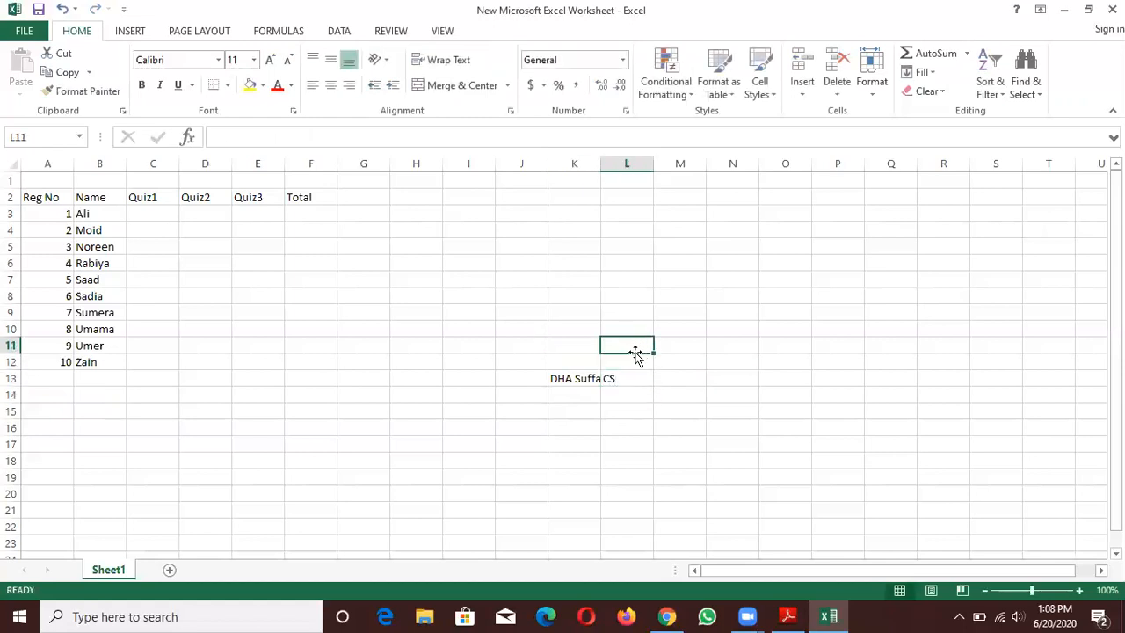
- Wrap the text in K13 again with its neighbour L13 filled, and undo the wrapping
{"action": "left_click", "coordinate": [577, 377]}
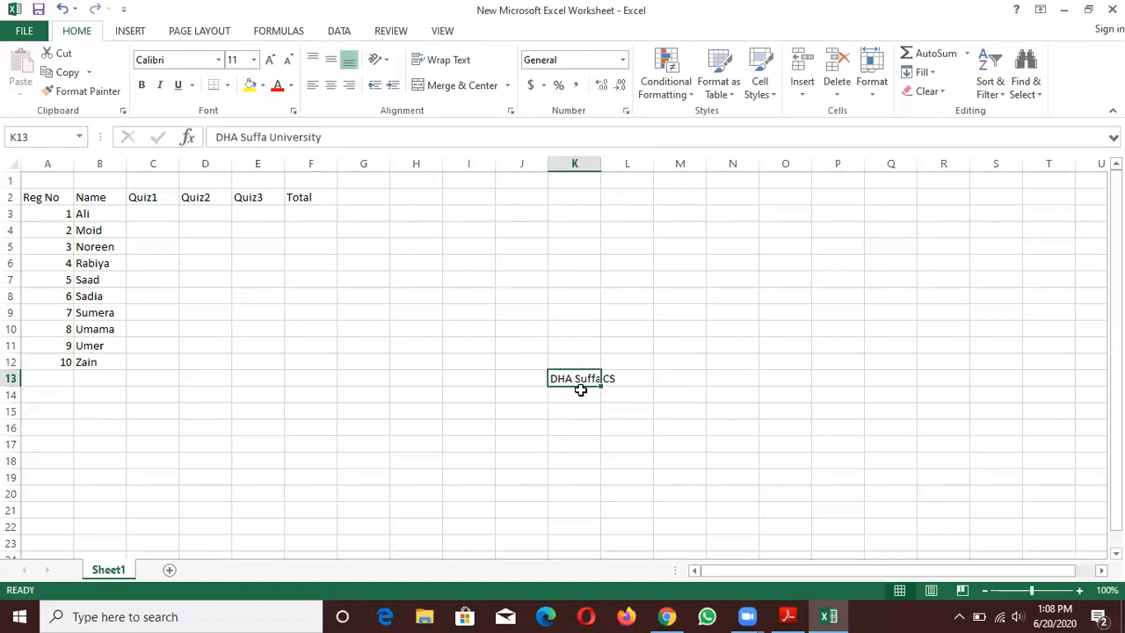
{"action": "left_click", "coordinate": [439, 59]}
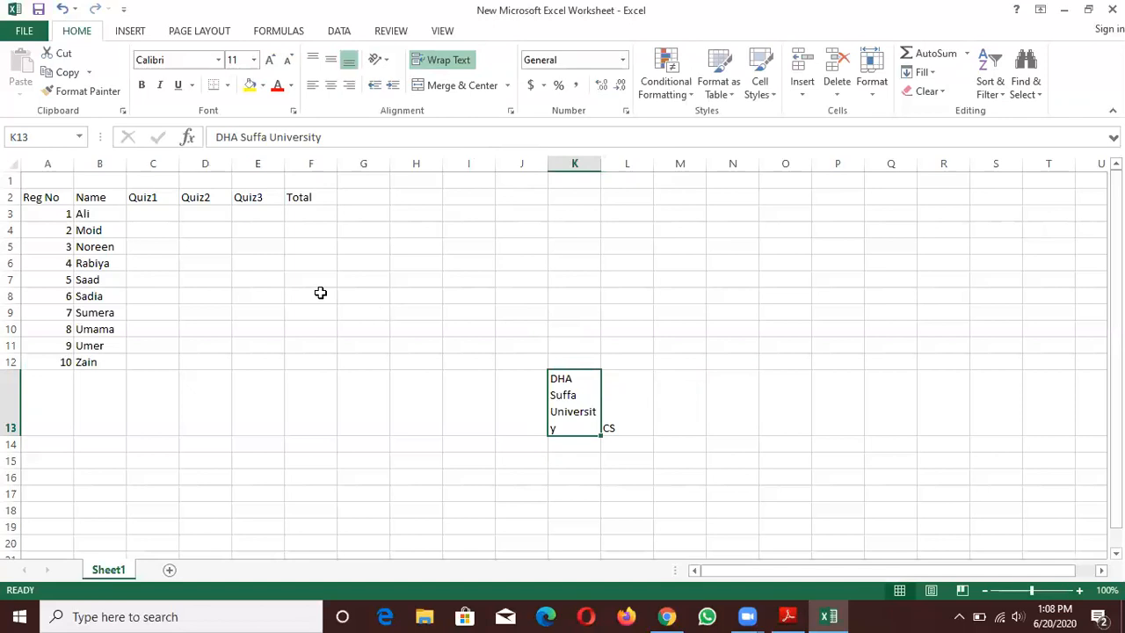
{"action": "key", "text": "ctrl+z"}
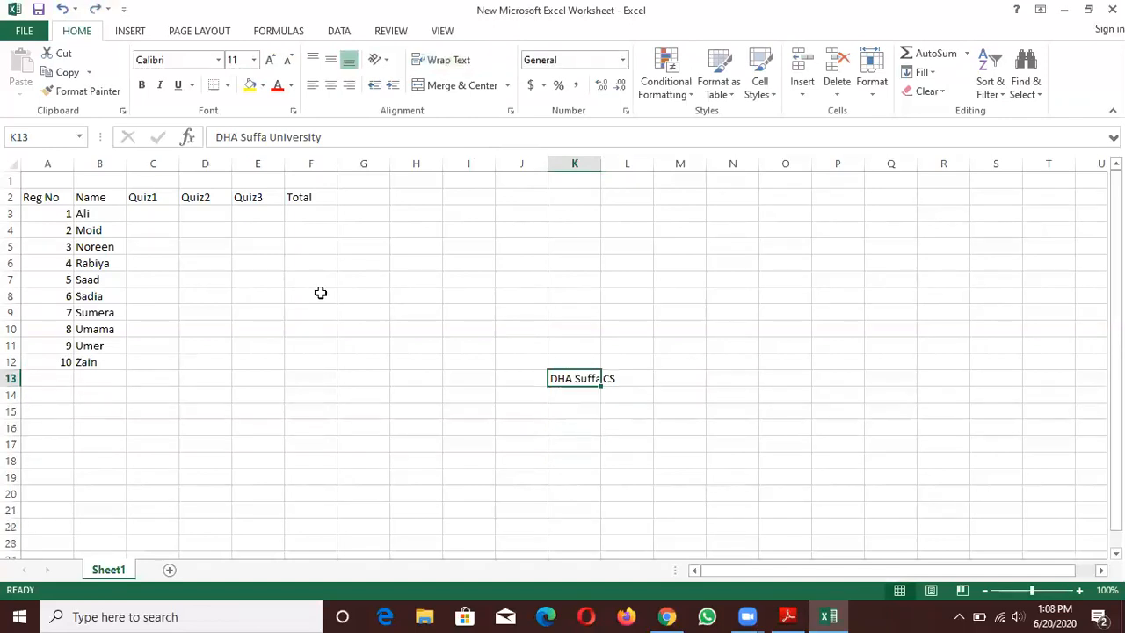
- Clear the sample entries from cells K13 and L13
{"action": "key", "text": "BackSpace"}
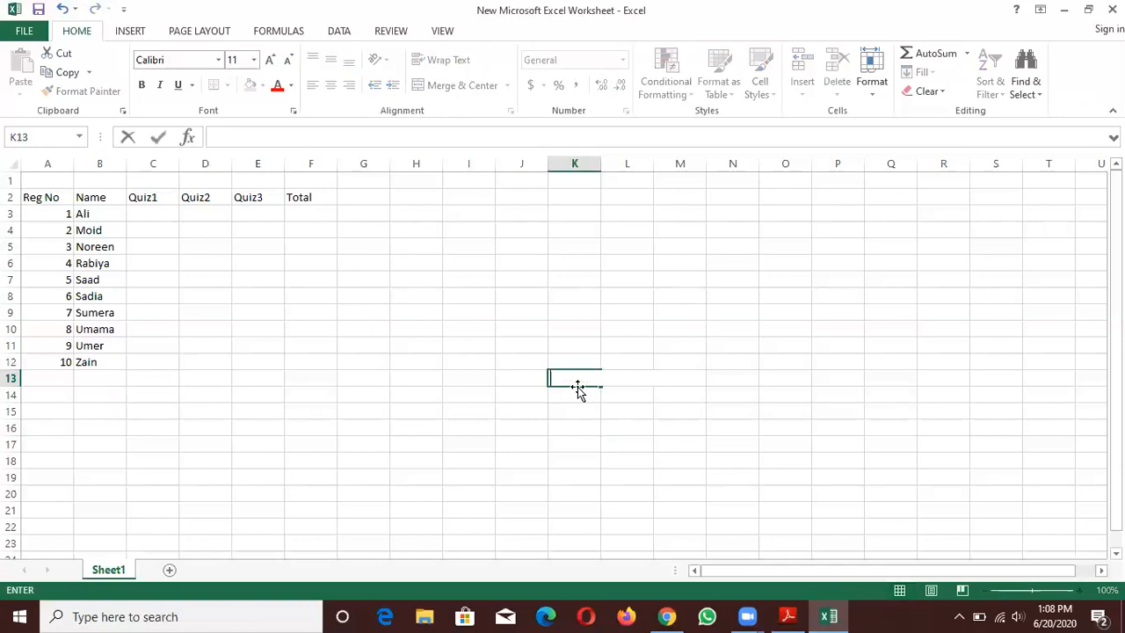
{"action": "left_click", "coordinate": [532, 395]}
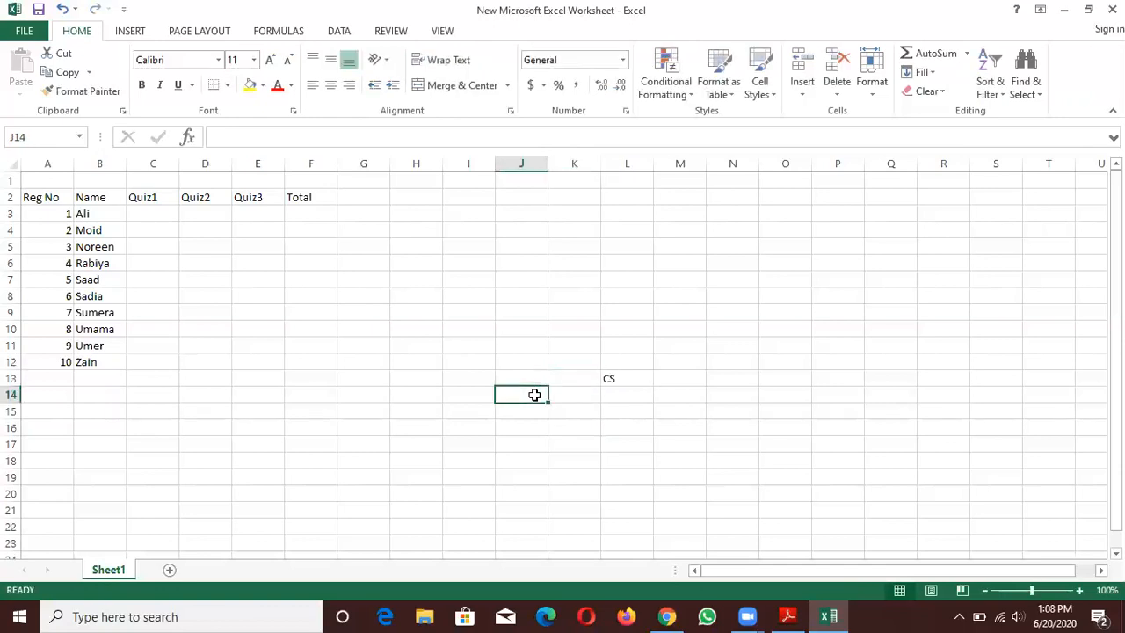
{"action": "left_click", "coordinate": [625, 369]}
{"action": "key", "text": "Delete"}
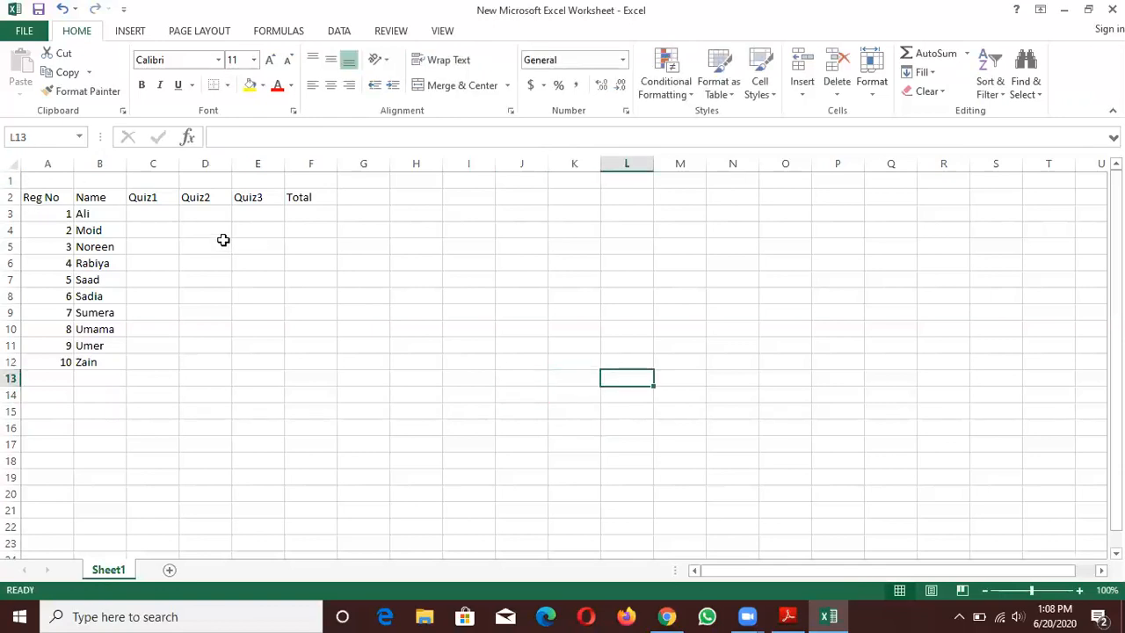
- Enter the first student's quiz marks 4, 5 and 3 in cells C3, D3 and E3
{"action": "left_click", "coordinate": [149, 213]}
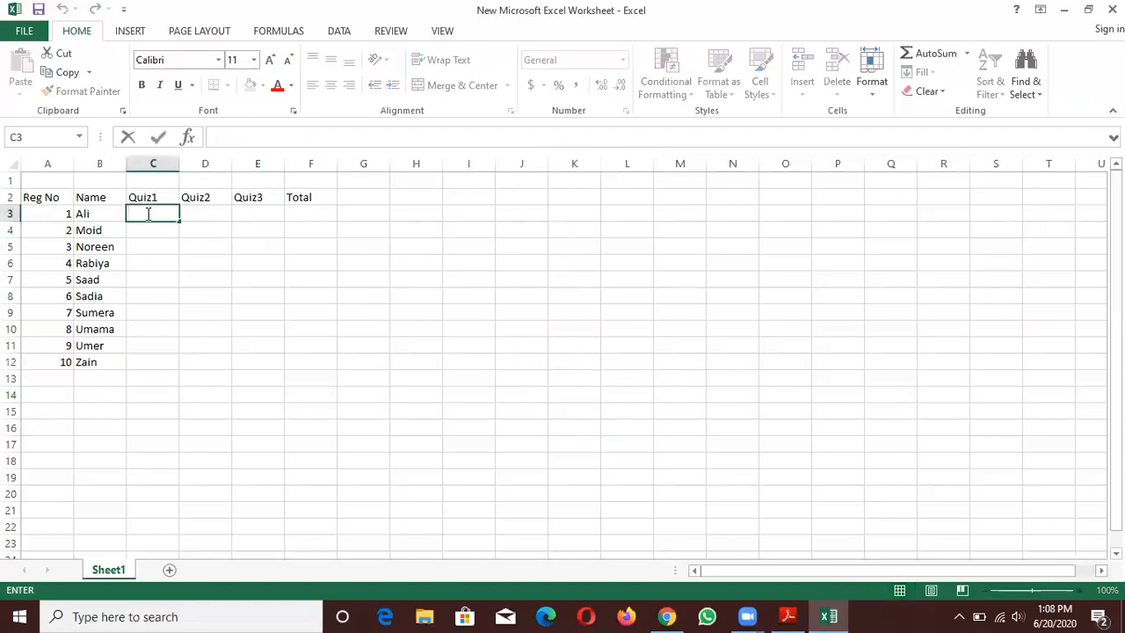
{"action": "type", "text": "4"}
{"action": "key", "text": "Tab"}
{"action": "type", "text": "5"}
{"action": "key", "text": "Tab"}
{"action": "type", "text": "3"}
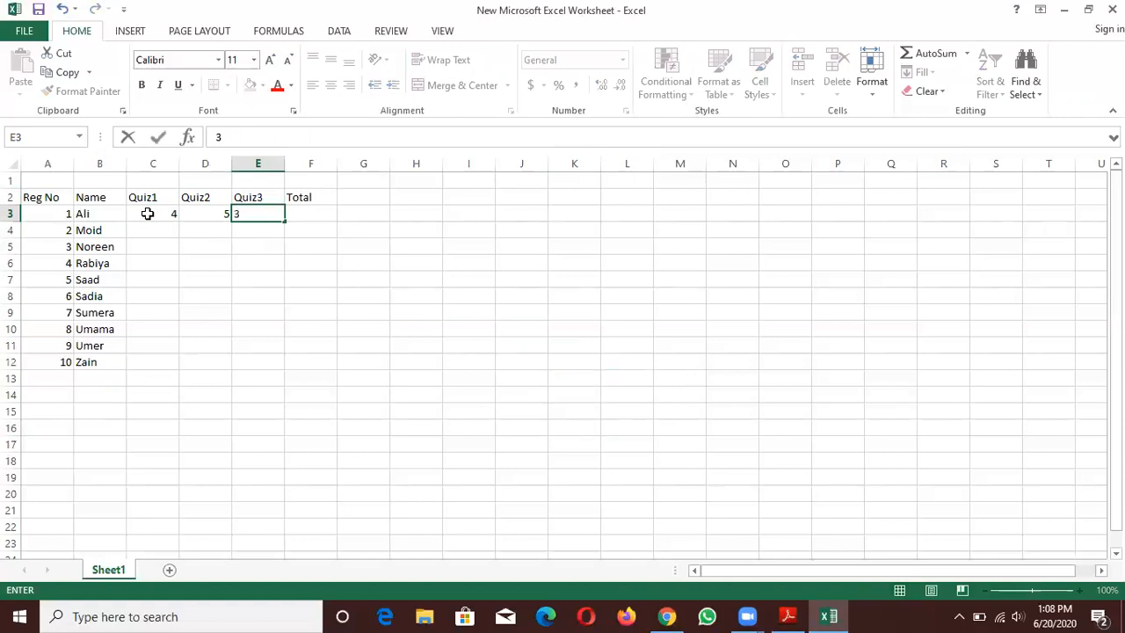
{"action": "key", "text": "Return"}
- Enter the second student's quiz marks: 6 in C4, 5 in D4 and 2 in E4
{"action": "type", "text": "2"}
{"action": "key", "text": "Left"}
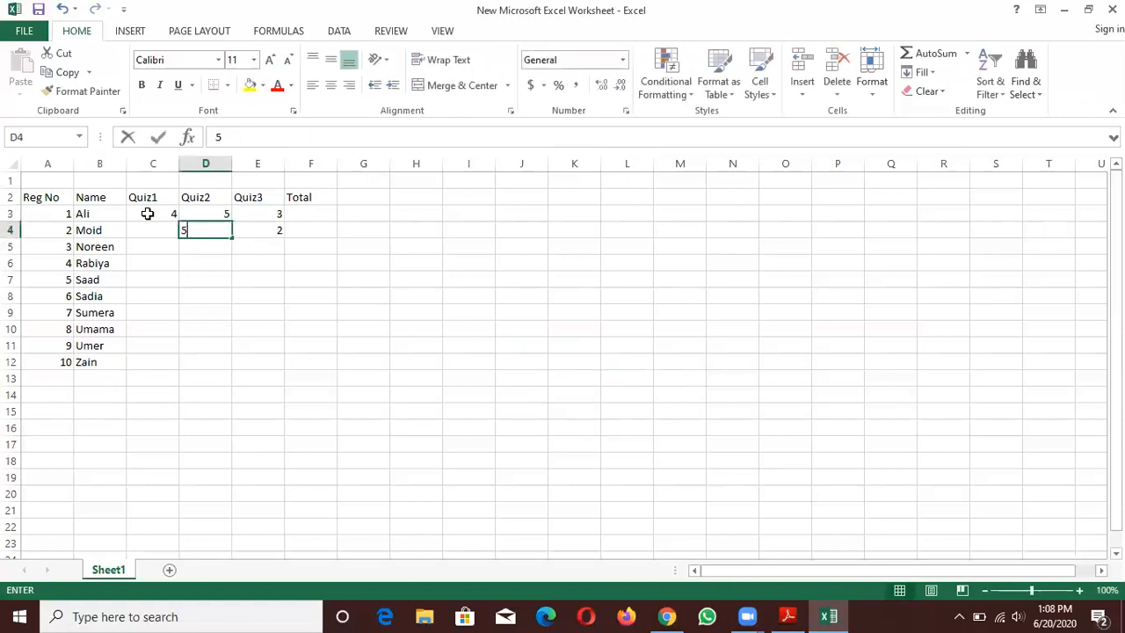
{"action": "type", "text": "5"}
{"action": "key", "text": "Left"}
{"action": "type", "text": "6"}
{"action": "key", "text": "Return"}
- Enter the Quiz1 marks 7, 5, 8 and 3 in cells C5 to C8
{"action": "type", "text": "7"}
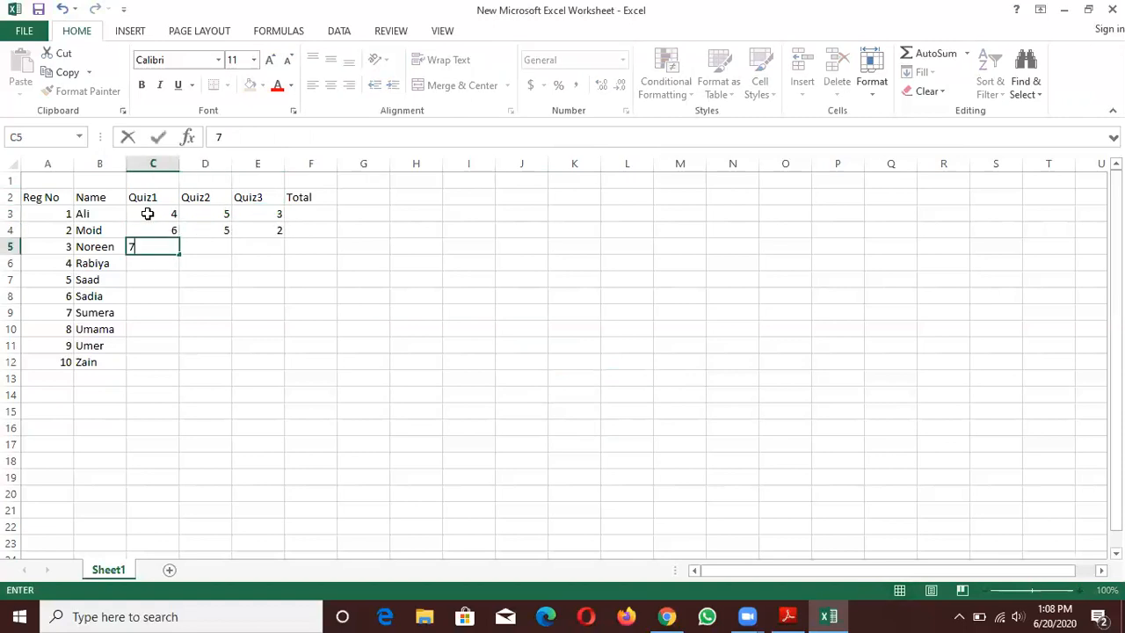
{"action": "key", "text": "Return"}
{"action": "type", "text": "5"}
{"action": "key", "text": "Return"}
{"action": "type", "text": "8"}
{"action": "key", "text": "Return"}
{"action": "type", "text": "34"}
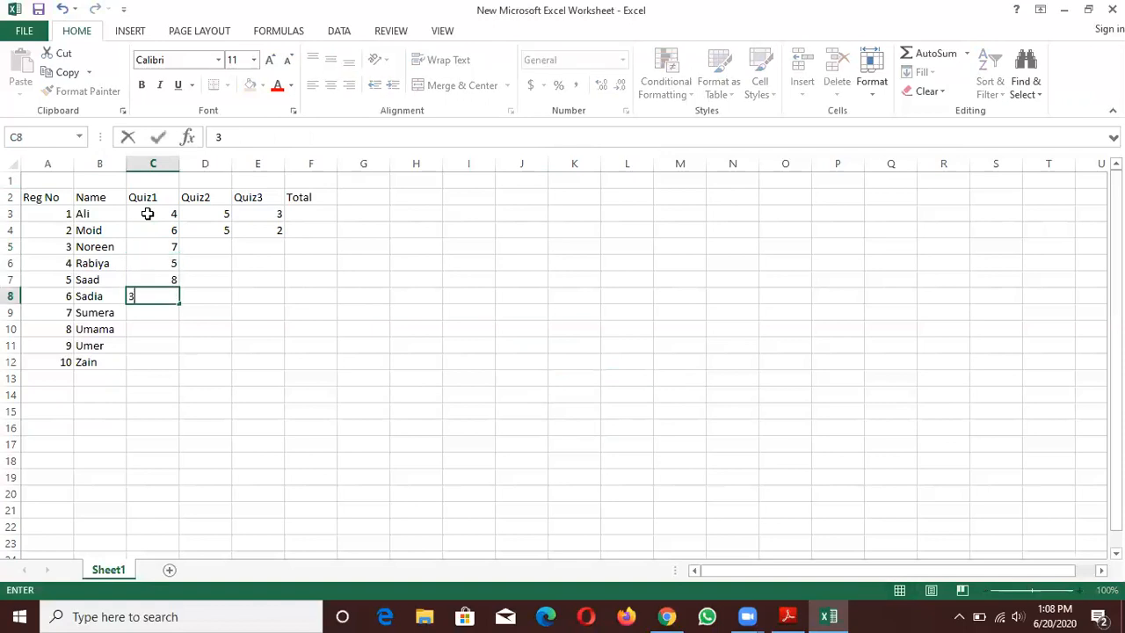
{"action": "key", "text": "Return"}
- Complete the Quiz1 column with the marks 8, 2, 6 and 7 in cells C9 to C12
{"action": "type", "text": "8"}
{"action": "key", "text": "Return"}
{"action": "type", "text": "2"}
{"action": "key", "text": "Return"}
{"action": "type", "text": "6"}
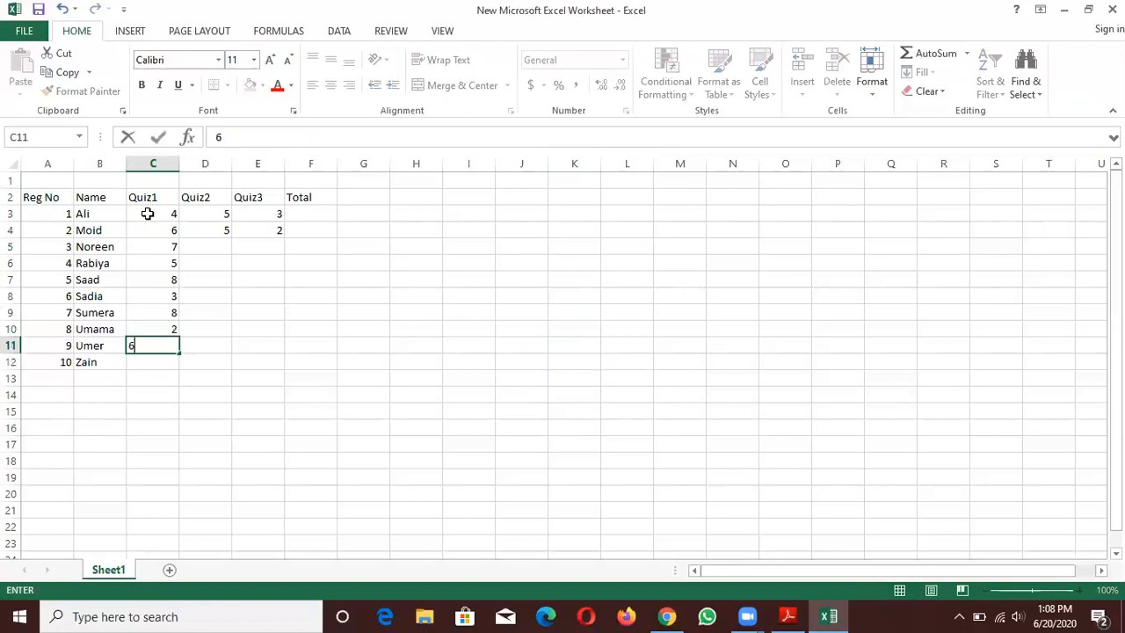
{"action": "key", "text": "Return"}
{"action": "key", "text": "Return"}
{"action": "key", "text": "Up"}
{"action": "type", "text": "7"}
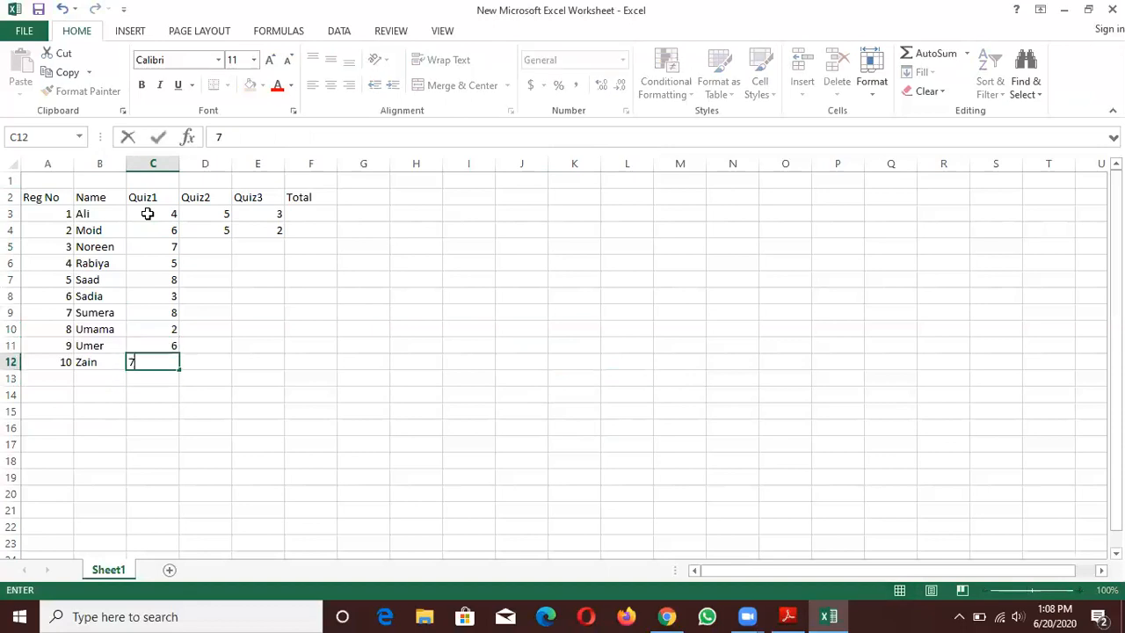
{"action": "key", "text": "Tab"}
- Enter the tenth student's remaining quiz marks, 1 in D12 and 6 in E12
{"action": "type", "text": "1"}
{"action": "key", "text": "Tab"}
{"action": "type", "text": "6"}
{"action": "key", "text": "Up"}
- Fill the Quiz3 marks upward from row 11: 4 in E11, 7 in E10, 6 in E9 and 2 in E8
{"action": "type", "text": "4"}
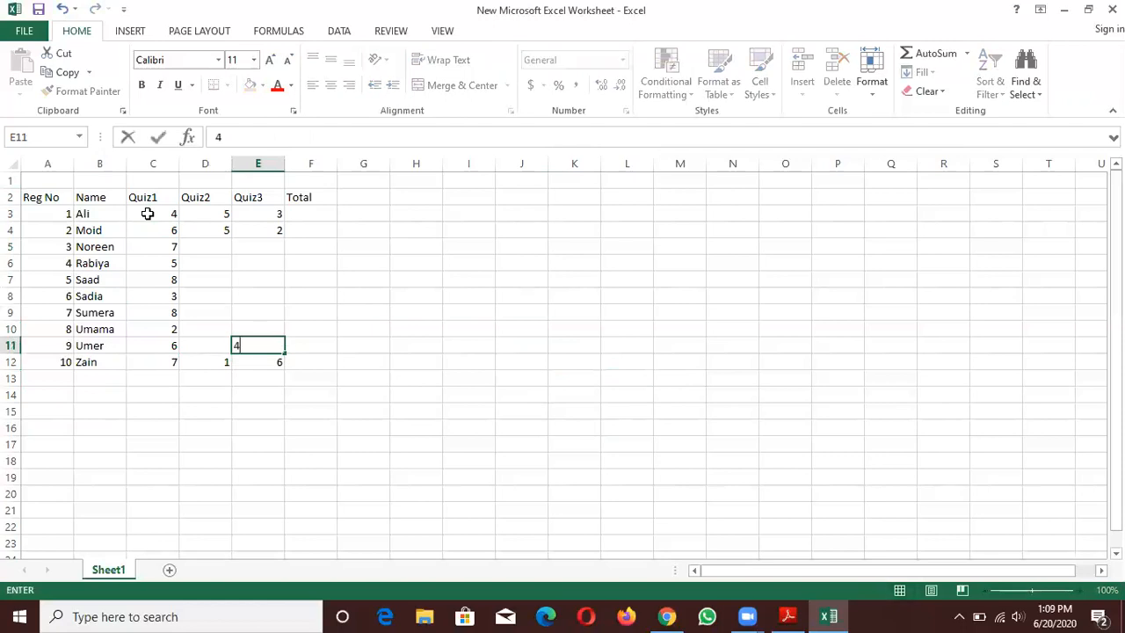
{"action": "key", "text": "Up"}
{"action": "type", "text": "7"}
{"action": "key", "text": "Up"}
{"action": "type", "text": "46"}
{"action": "key", "text": "Up"}
{"action": "type", "text": "2"}
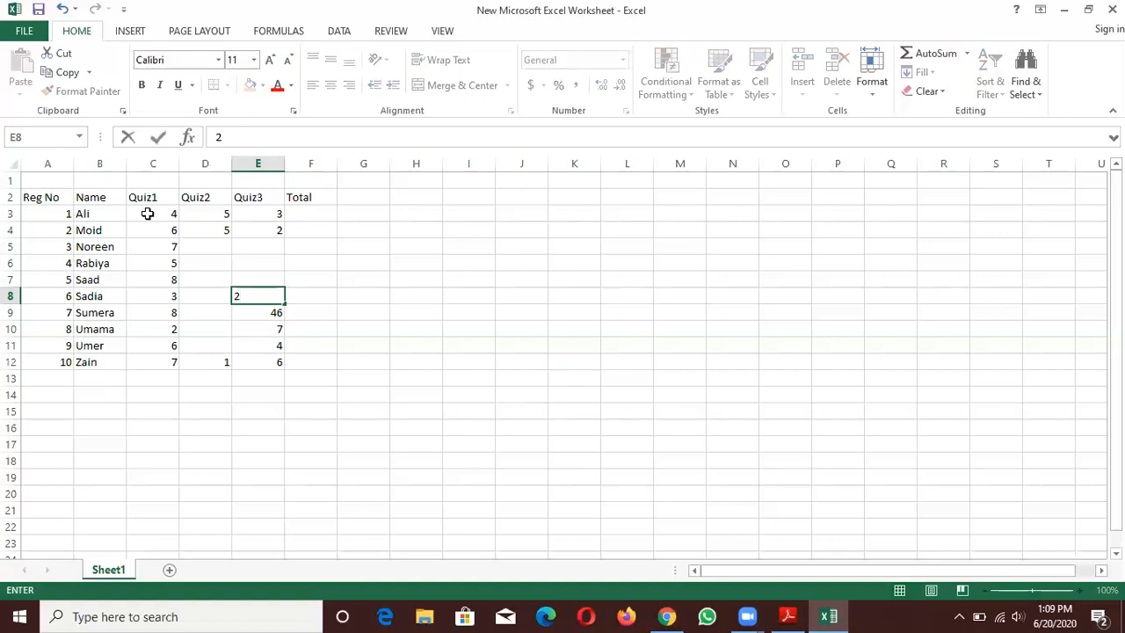
{"action": "key", "text": "Return"}
{"action": "type", "text": "6"}
{"action": "key", "text": "Up"}
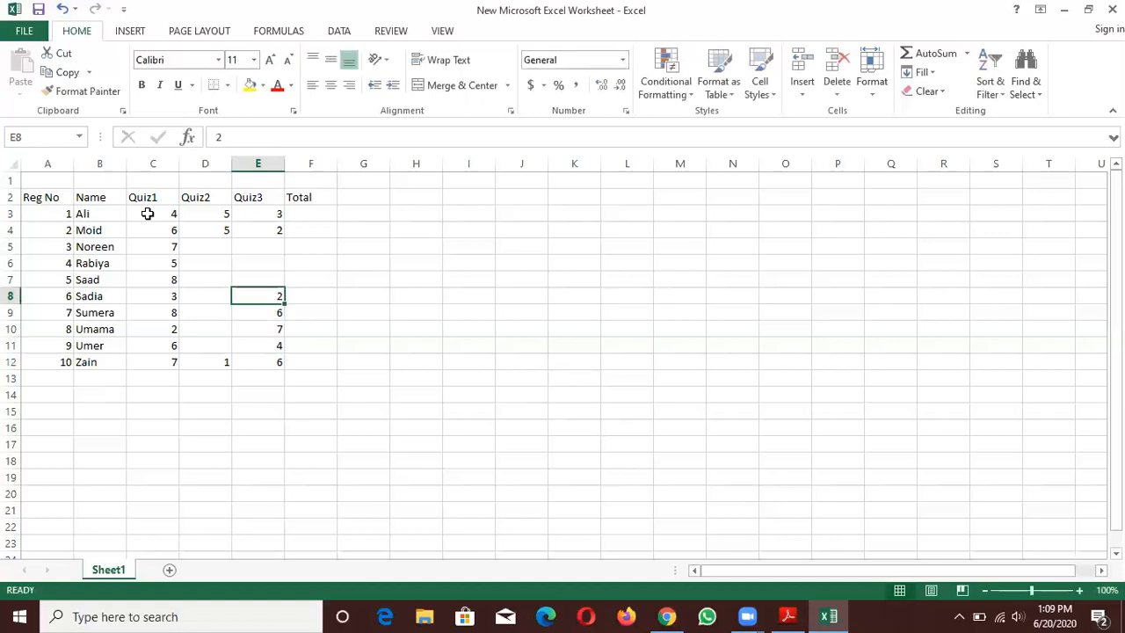
- Fill the remaining Quiz3 marks upward from row 7: 7 in E7, 8 in E6 and 3 in E5
{"action": "key", "text": "Up"}
{"action": "type", "text": "7"}
{"action": "key", "text": "Up"}
{"action": "type", "text": "8"}
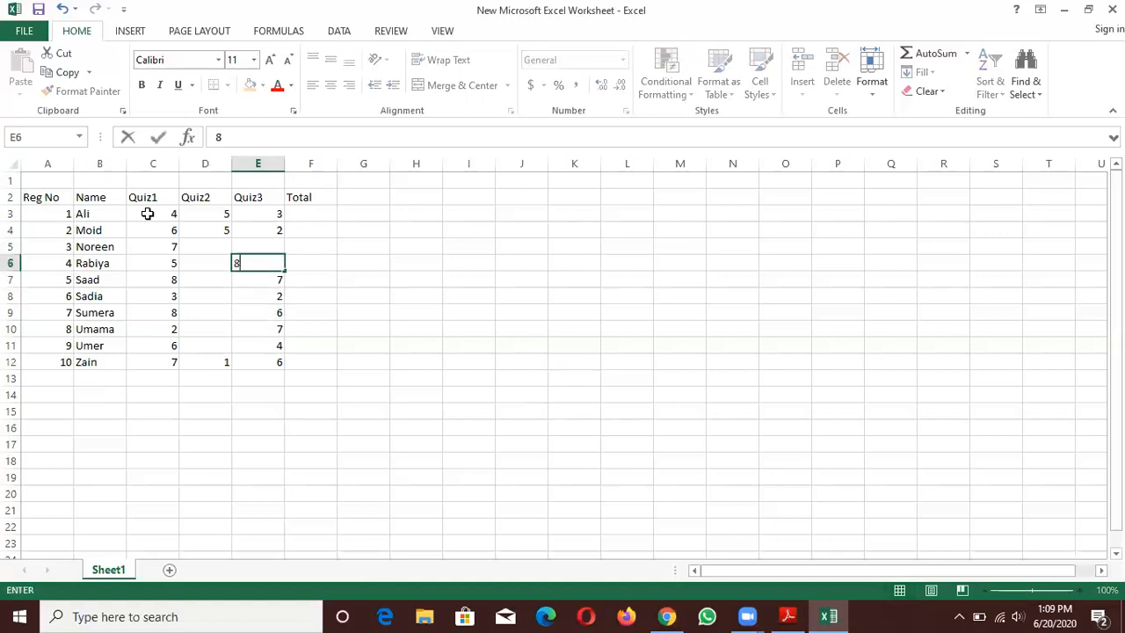
{"action": "key", "text": "Up"}
{"action": "type", "text": "3"}
- Enter the Quiz2 marks 6, 7, 9 and 2 in cells D5 to D8
{"action": "key", "text": "Left"}
{"action": "type", "text": "6"}
{"action": "key", "text": "Return"}
{"action": "type", "text": "7"}
{"action": "key", "text": "Return"}
{"action": "type", "text": "9"}
{"action": "key", "text": "Return"}
{"action": "type", "text": "2"}
{"action": "key", "text": "Return"}
- Complete the Quiz2 column with the marks 5, 6 and 8 in cells D9 to D11
{"action": "type", "text": "5"}
{"action": "key", "text": "Return"}
{"action": "type", "text": "6"}
{"action": "key", "text": "Return"}
{"action": "type", "text": "8"}
{"action": "key", "text": "Return"}
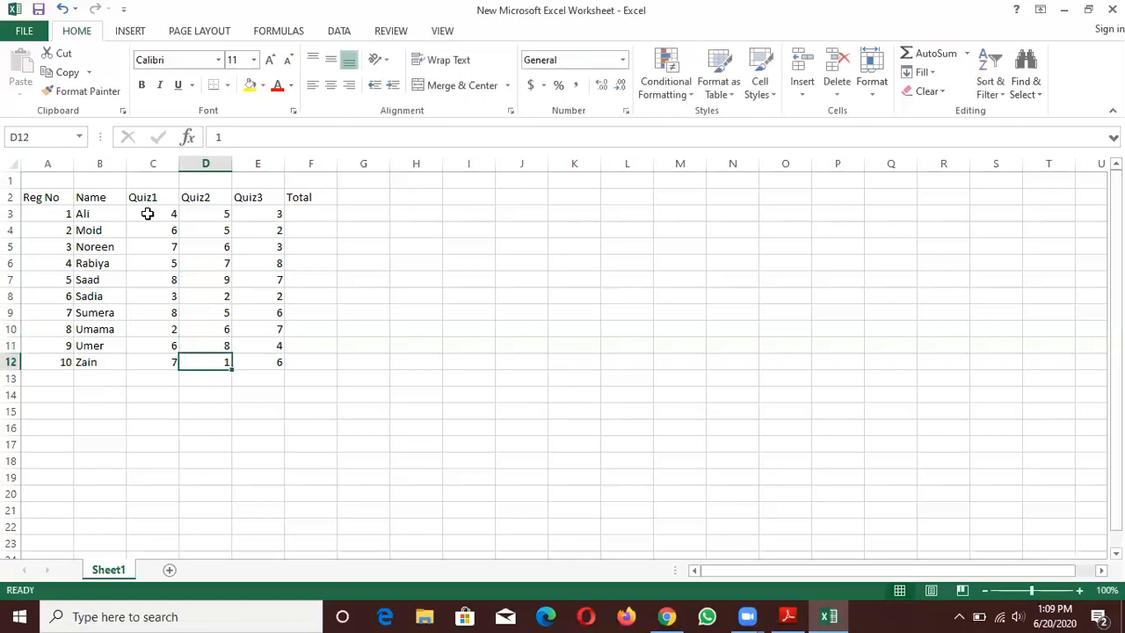
- Total the first student's three quiz marks in F3 by applying AutoSum's Sum to the range C3:F3
{"action": "left_click", "coordinate": [318, 212]}
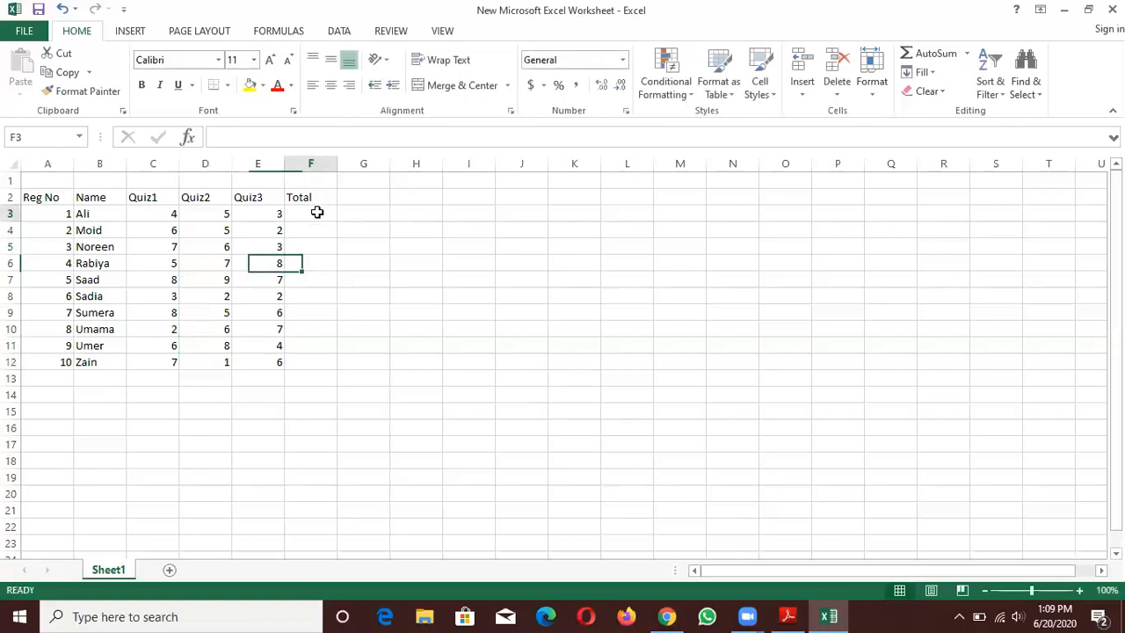
{"action": "left_click", "coordinate": [165, 216]}
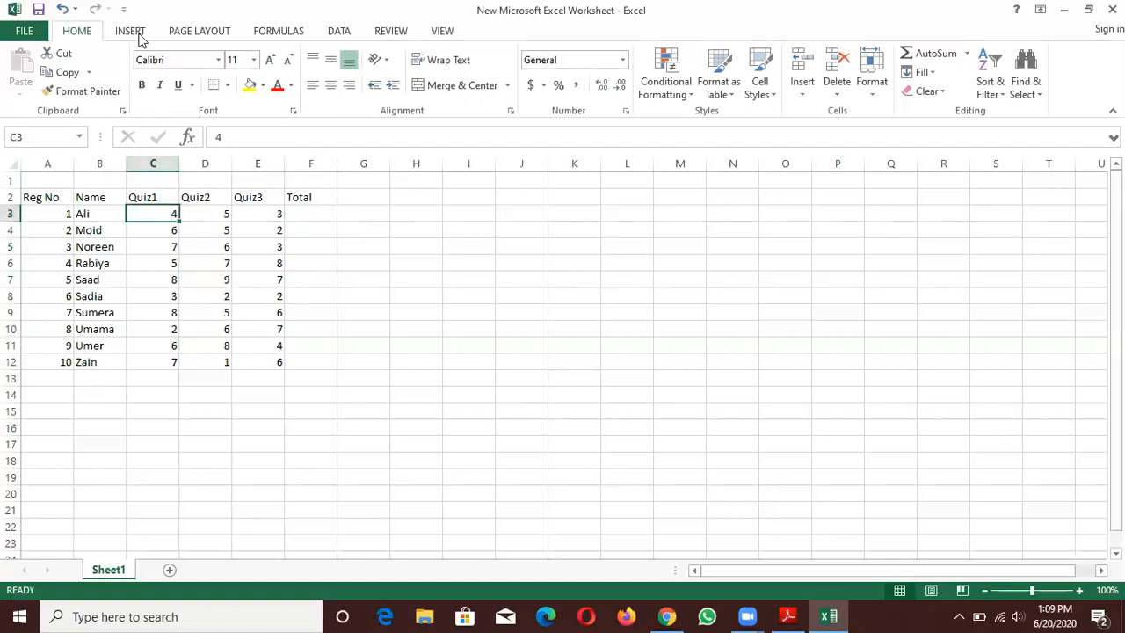
{"action": "left_click", "coordinate": [274, 32]}
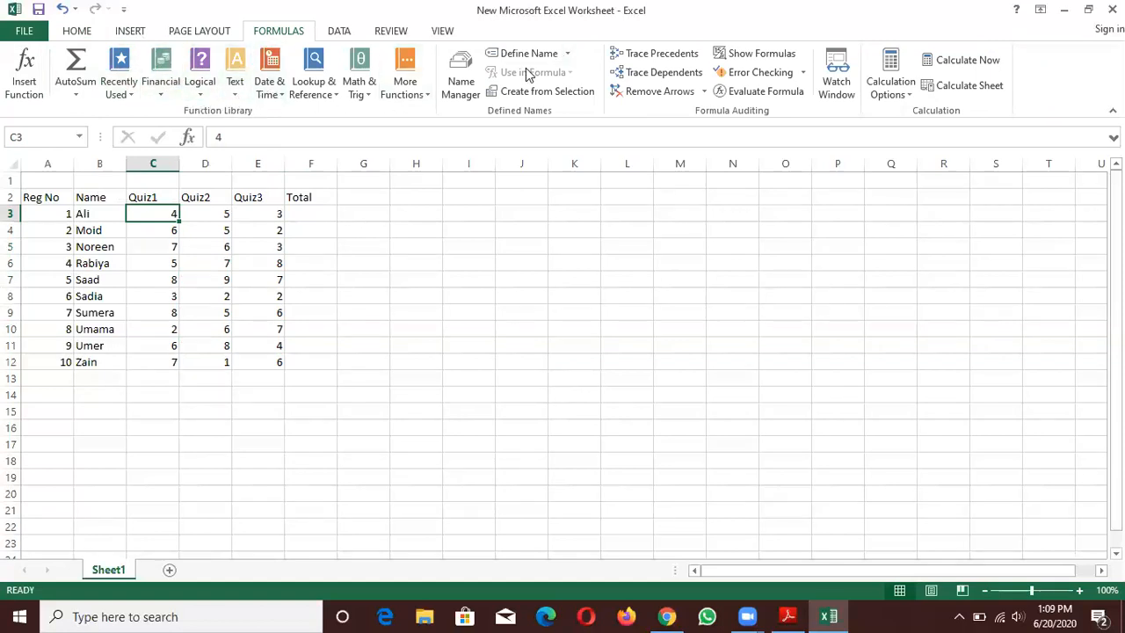
{"action": "left_click", "coordinate": [63, 97]}
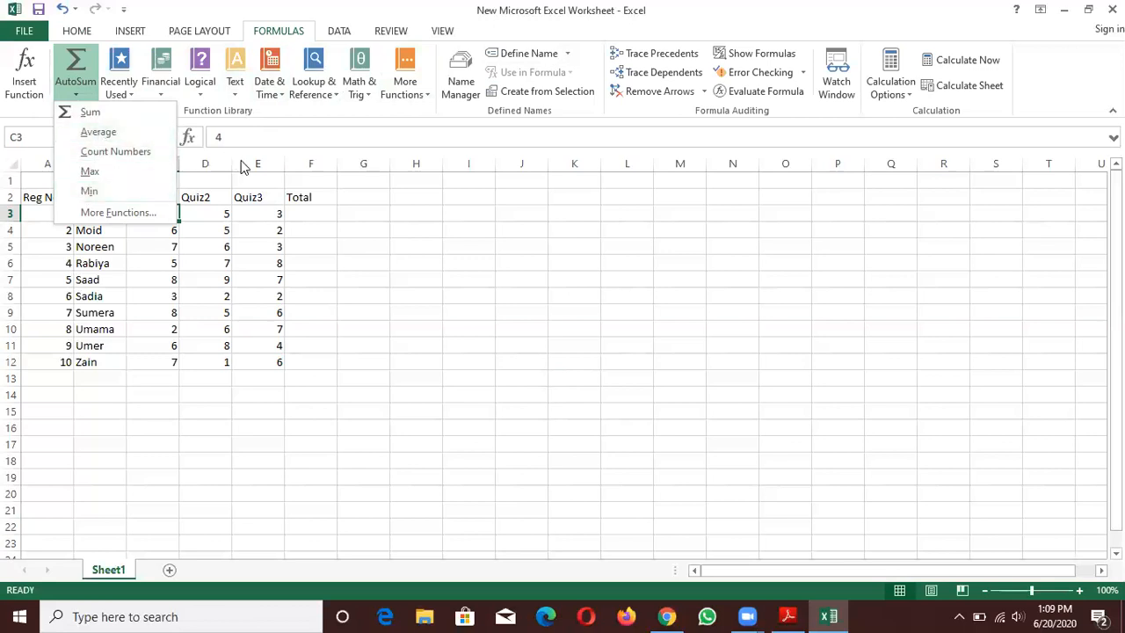
{"action": "left_click", "coordinate": [266, 207]}
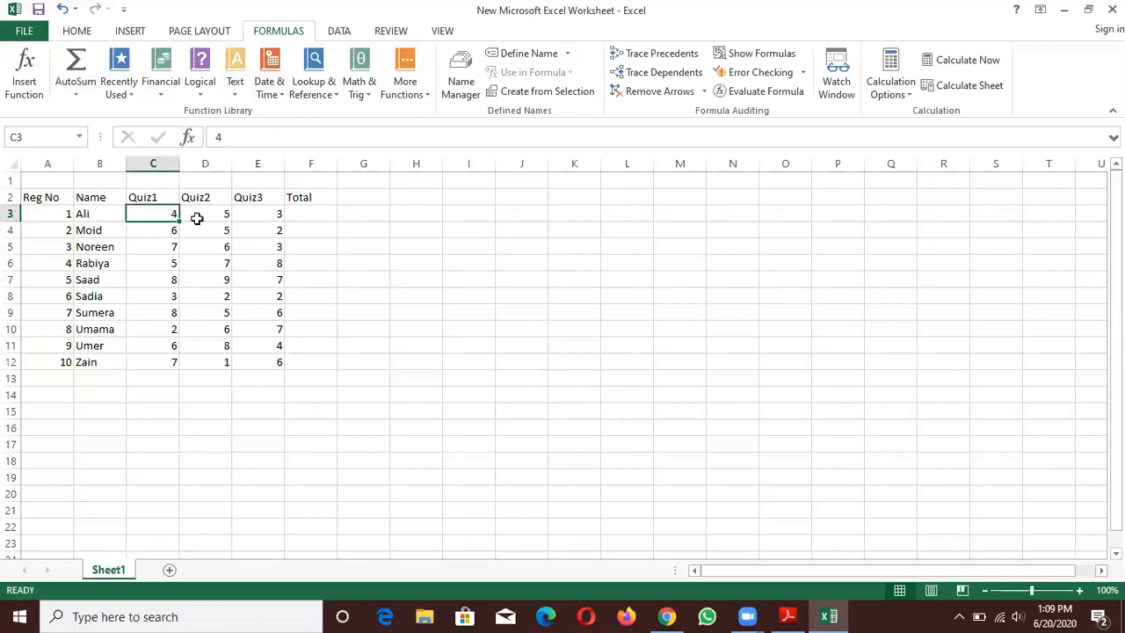
{"action": "left_click", "coordinate": [328, 217]}
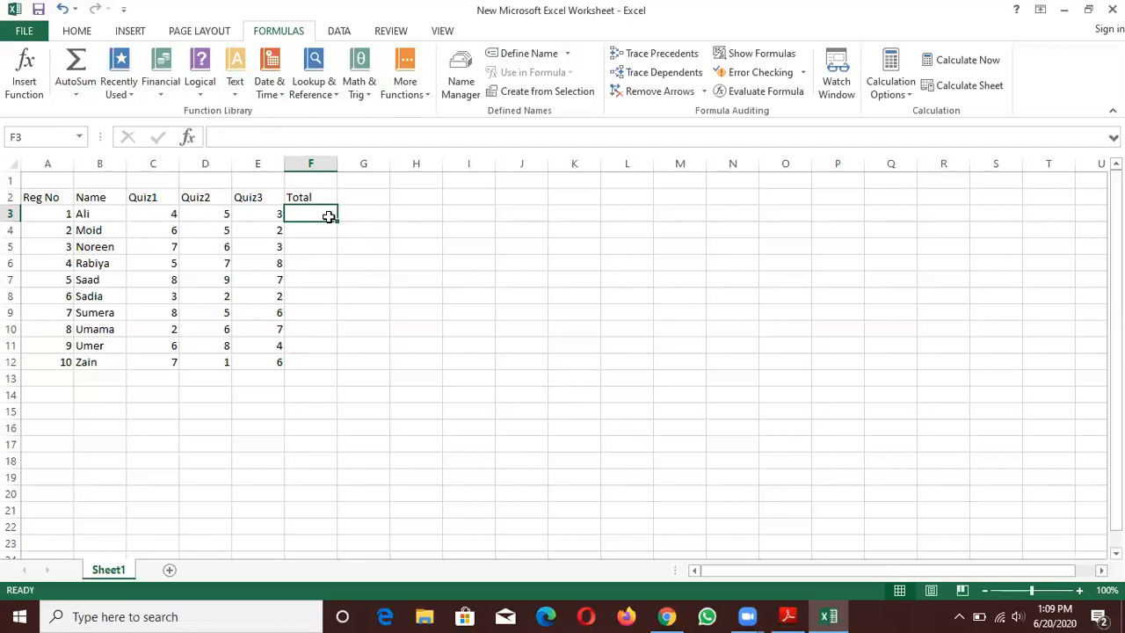
{"action": "left_click", "coordinate": [170, 213]}
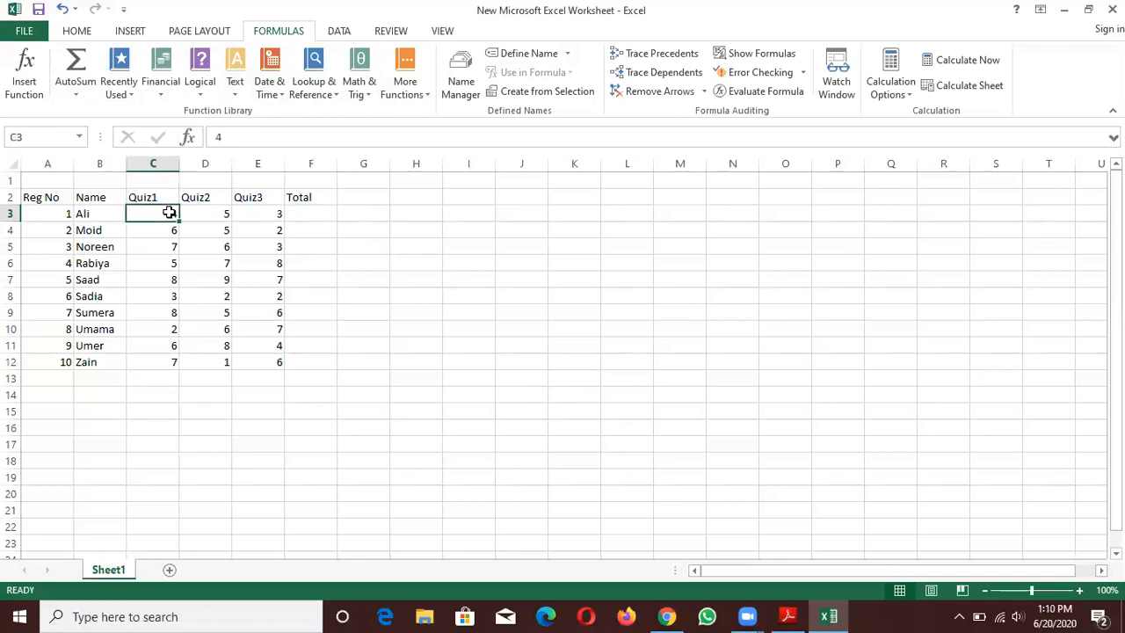
{"action": "key", "text": "shift+Right"}
{"action": "key", "text": "shift+Right"}
{"action": "key", "text": "shift+Right"}
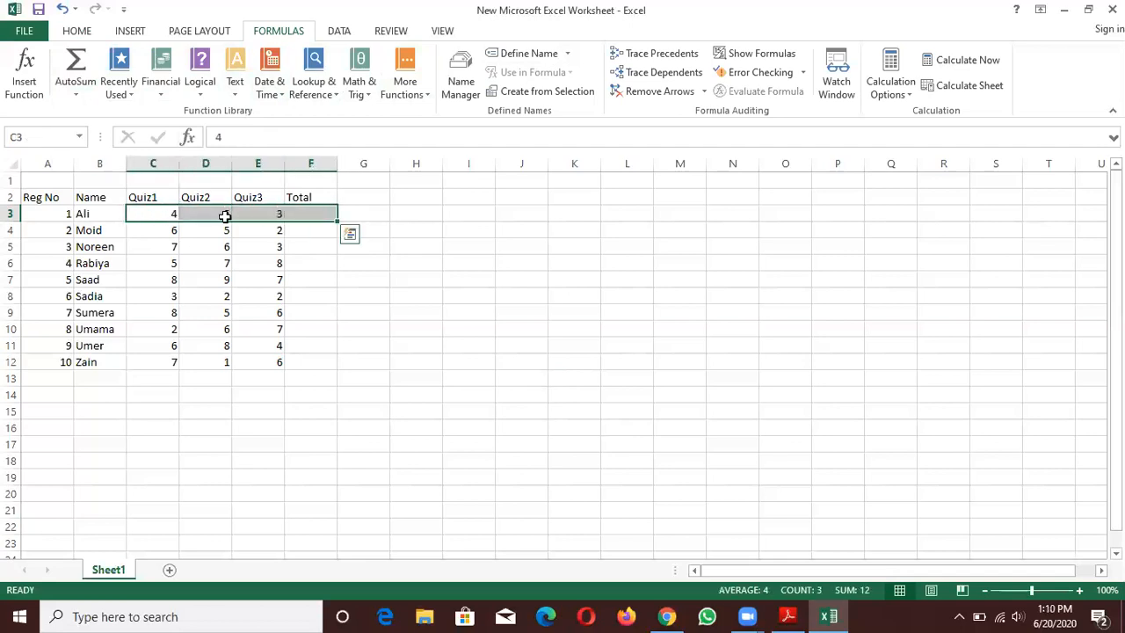
{"action": "left_click", "coordinate": [75, 95]}
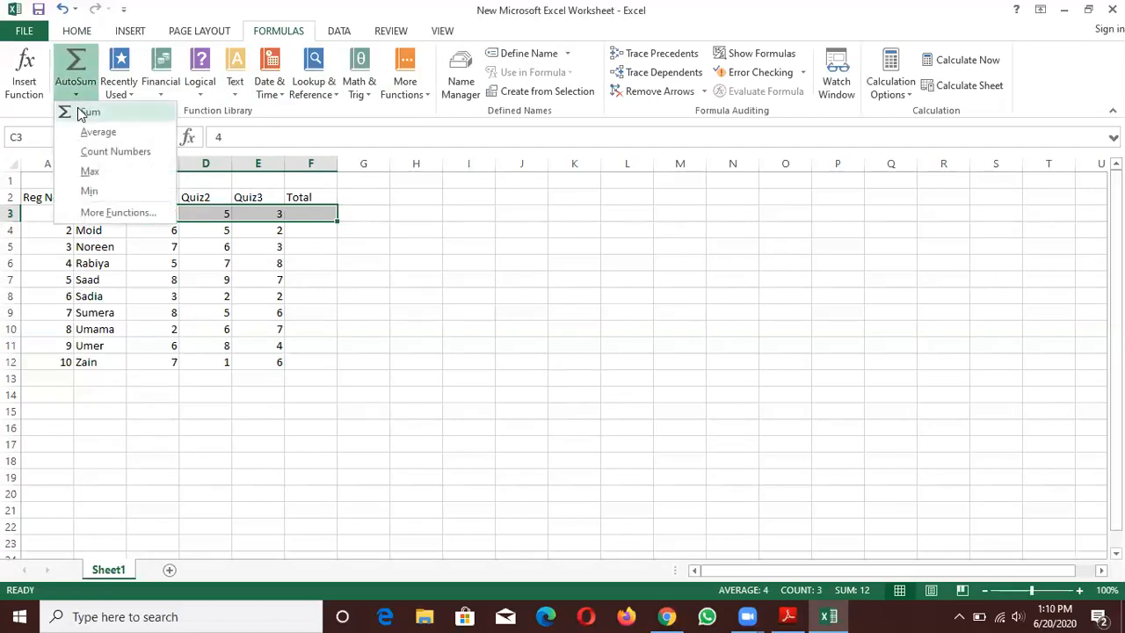
{"action": "left_click", "coordinate": [82, 113]}
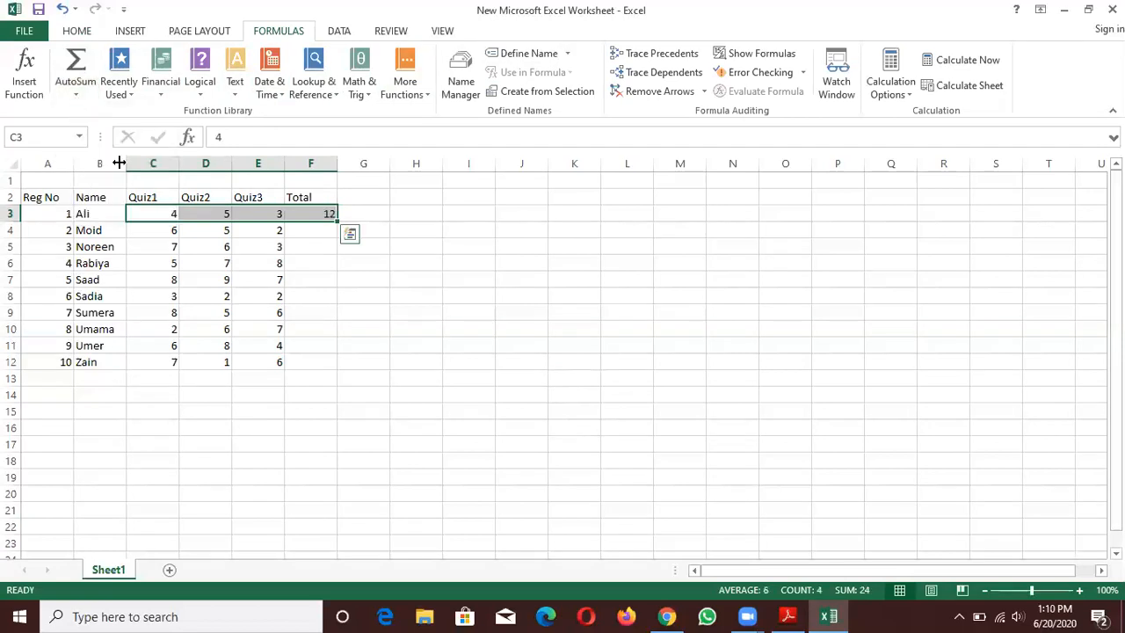
- Check the sum formula in F3 and copy it down the Total column to F12
{"action": "left_click", "coordinate": [321, 226]}
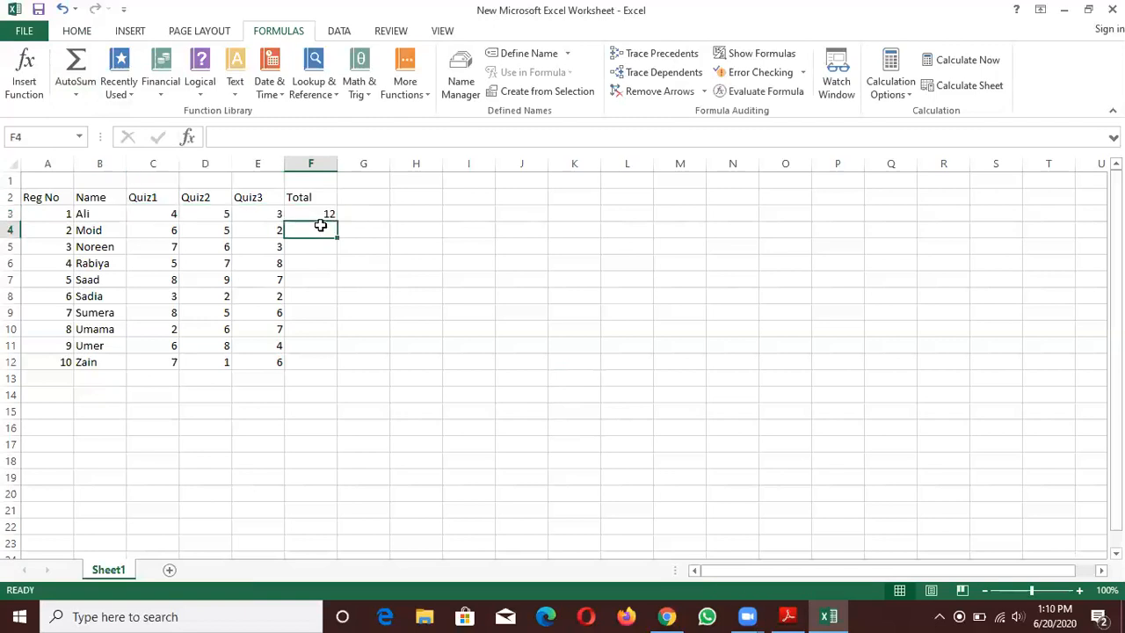
{"action": "left_click", "coordinate": [322, 213]}
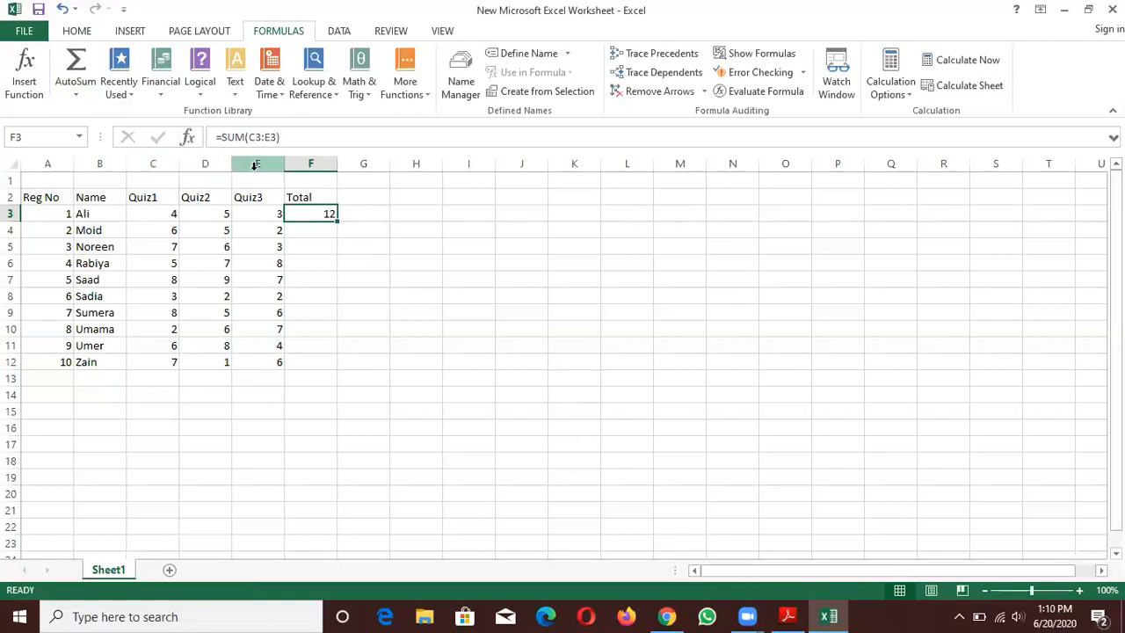
{"action": "left_click", "coordinate": [327, 229]}
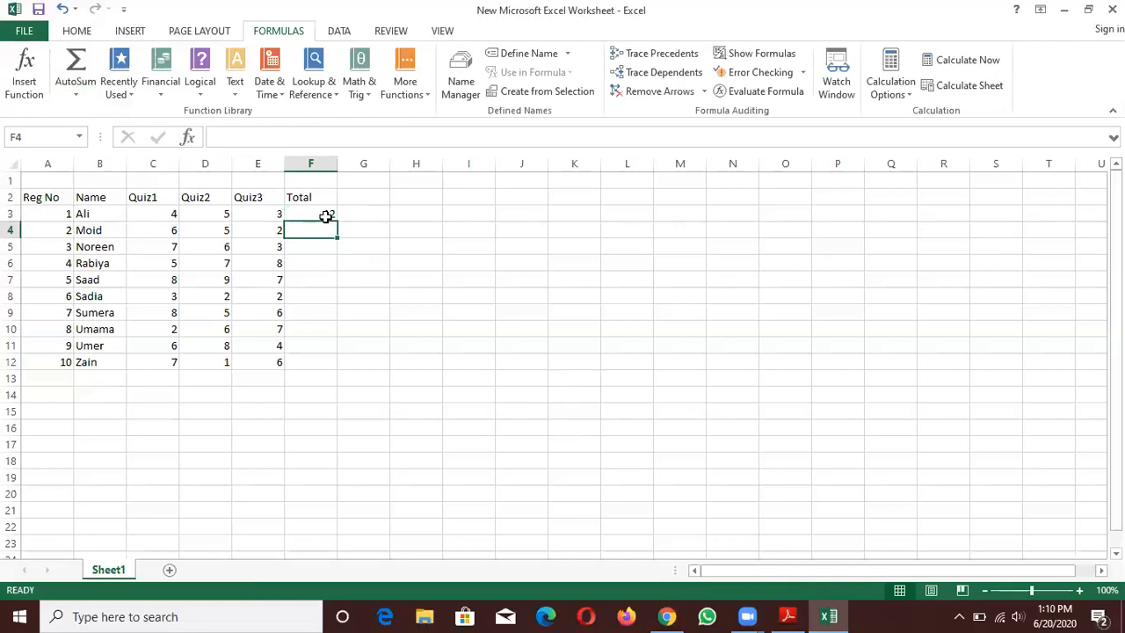
{"action": "left_click", "coordinate": [326, 217]}
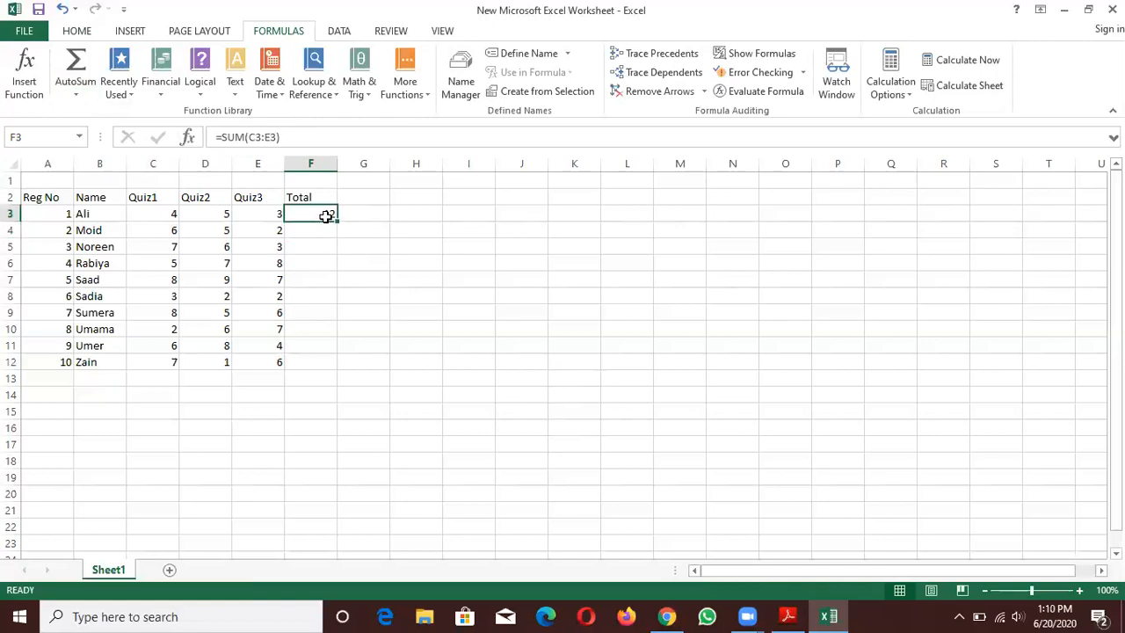
{"action": "left_click", "coordinate": [74, 32]}
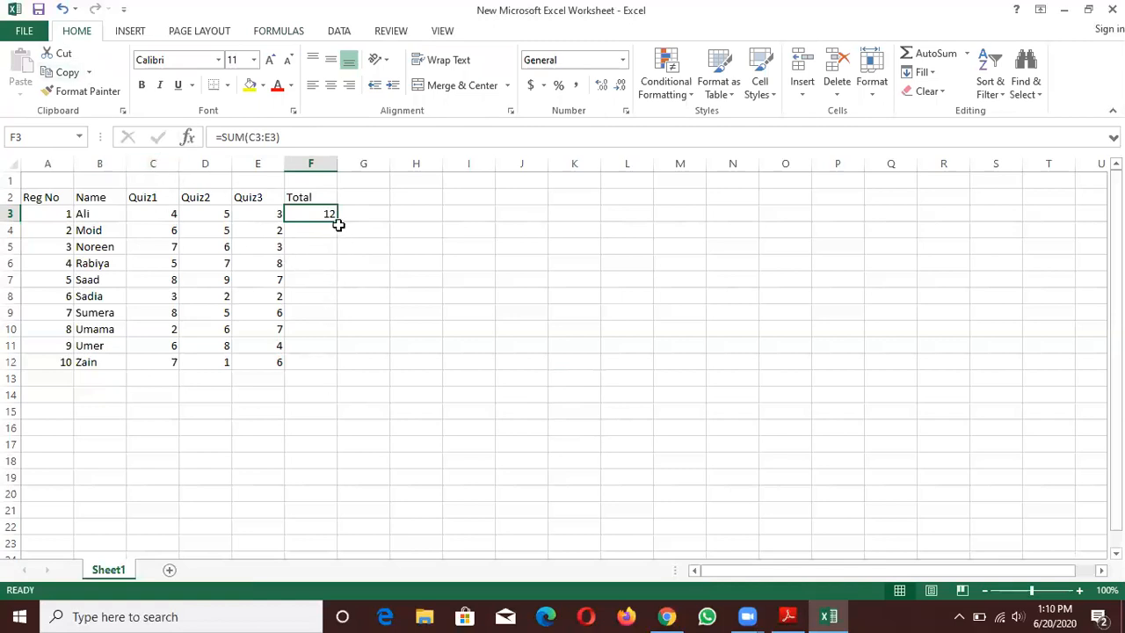
{"action": "left_click_drag", "start_coordinate": [337, 221], "coordinate": [336, 370]}
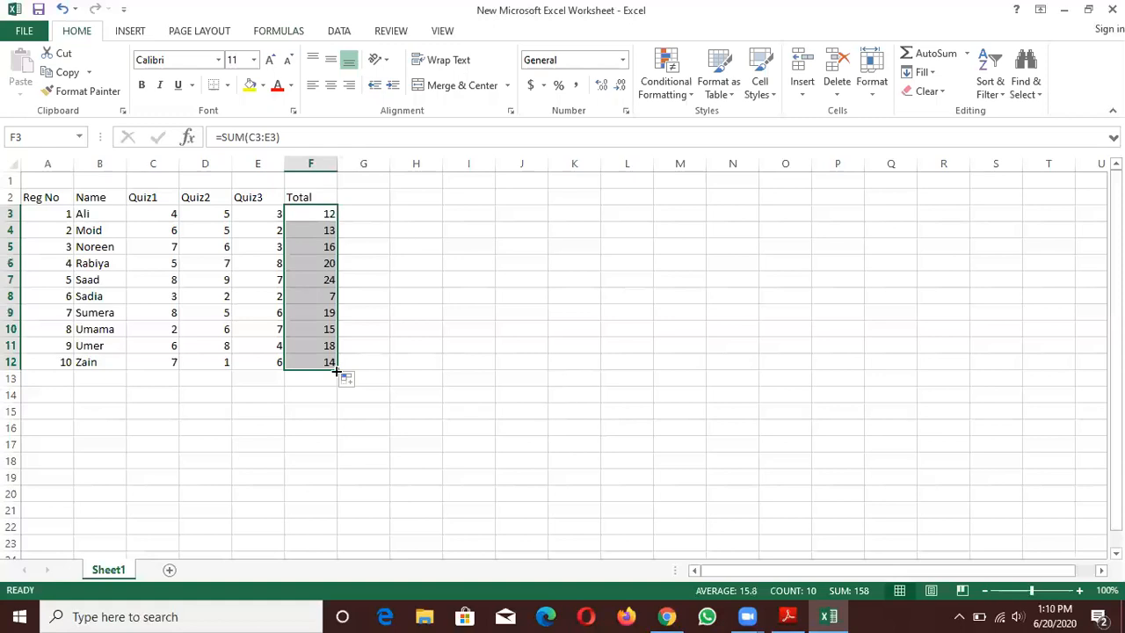
- Inspect the sum formulas in several Total cells between F3 and F8 to compare their row references
{"action": "left_click", "coordinate": [319, 230]}
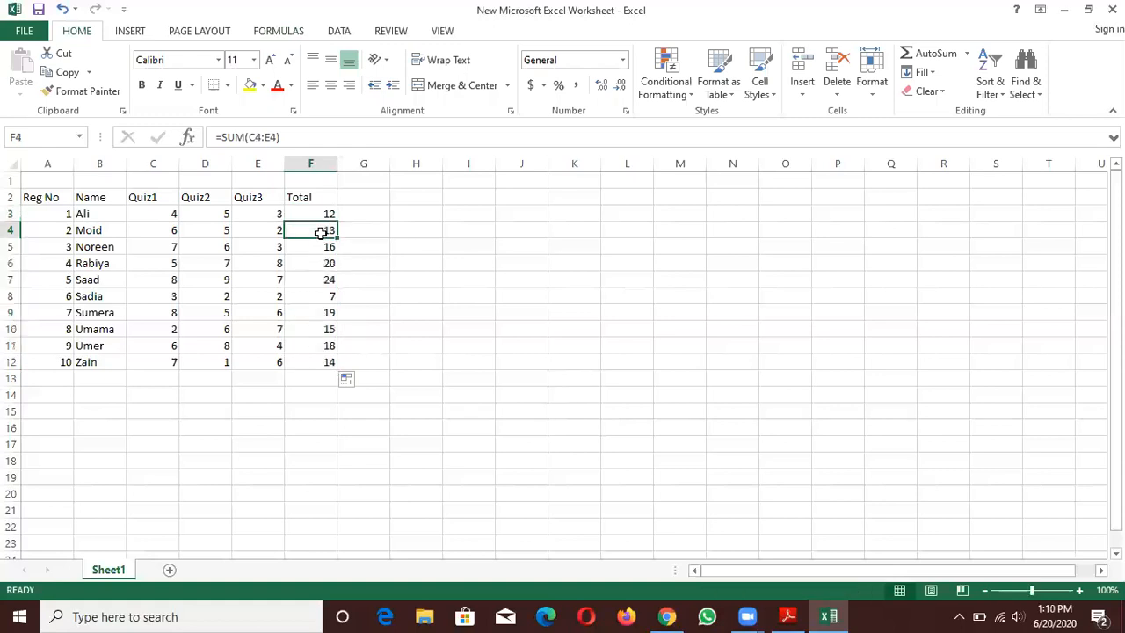
{"action": "left_click", "coordinate": [468, 223]}
{"action": "left_click", "coordinate": [304, 217]}
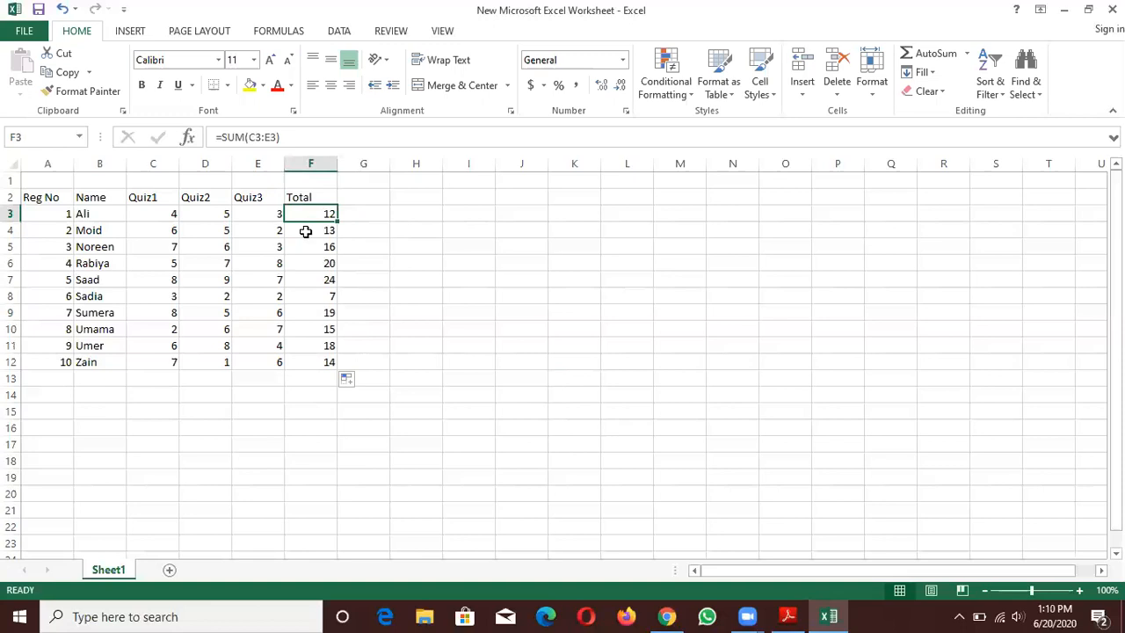
{"action": "left_click", "coordinate": [311, 246]}
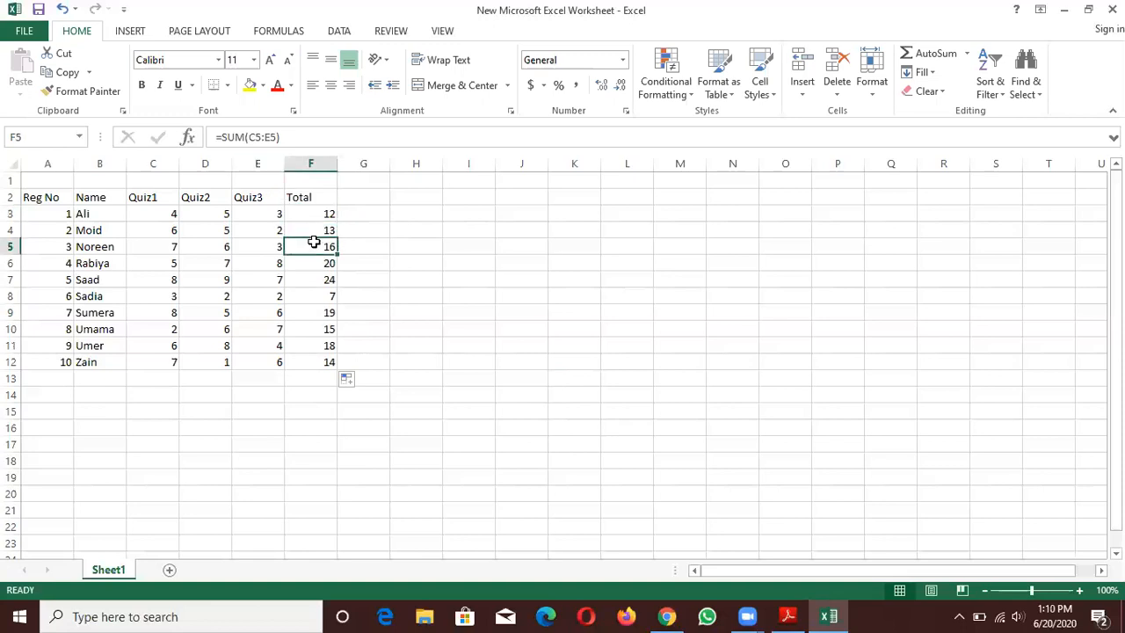
{"action": "left_click", "coordinate": [314, 265]}
{"action": "left_click", "coordinate": [304, 296]}
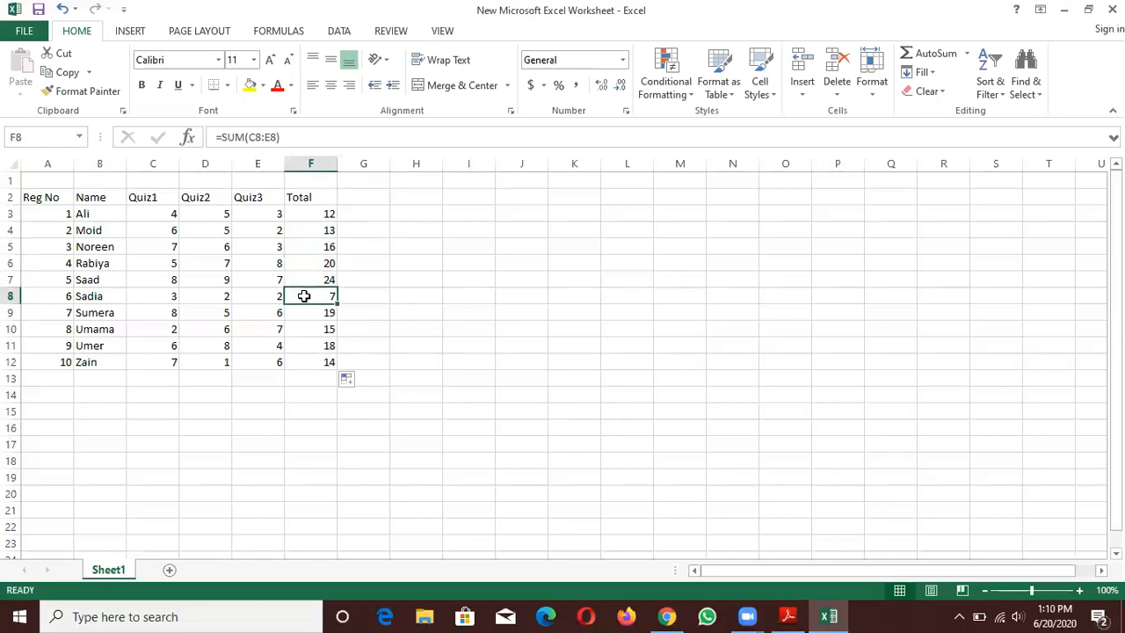
- Extend the blank cell H3 down to H12 and review the available Fill options without applying any
{"action": "left_click", "coordinate": [404, 216]}
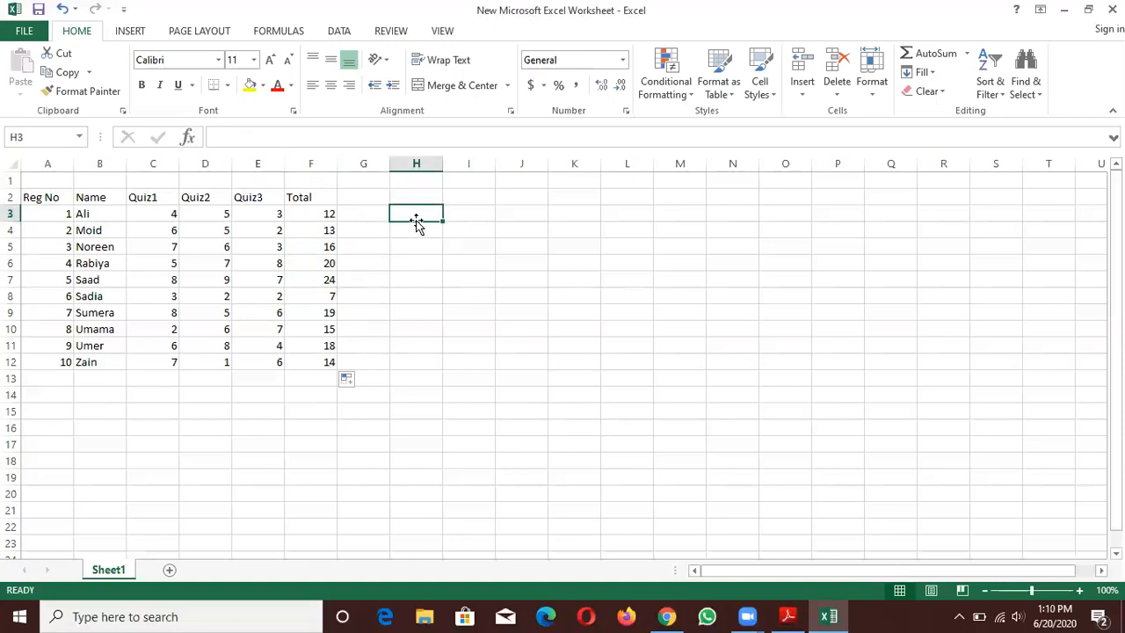
{"action": "left_click_drag", "start_coordinate": [441, 221], "coordinate": [430, 374]}
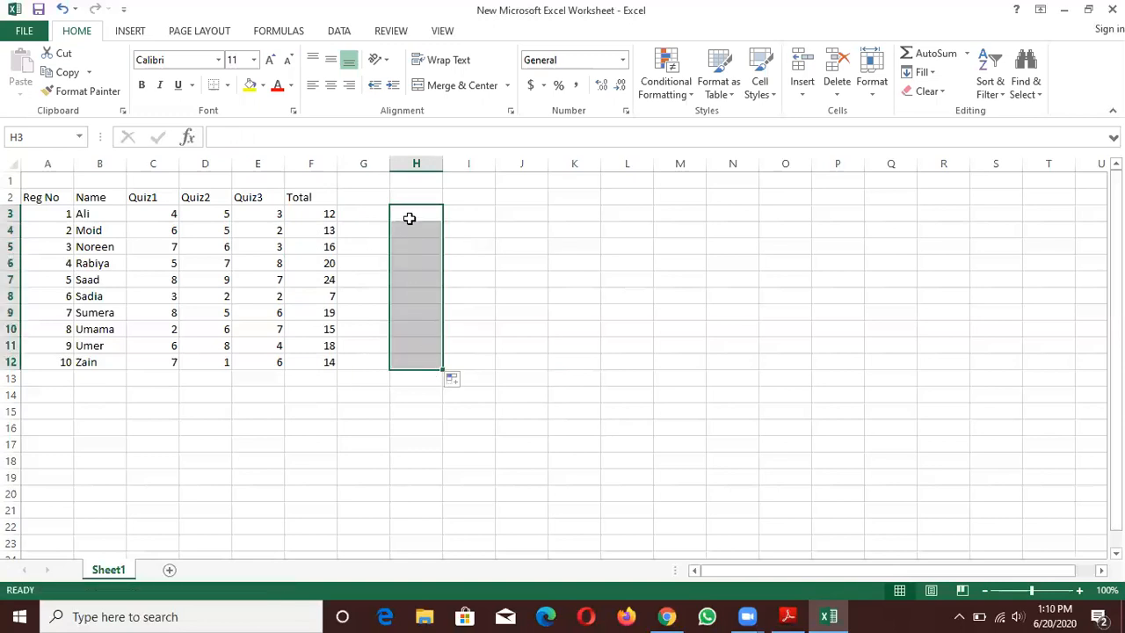
{"action": "left_click", "coordinate": [934, 74]}
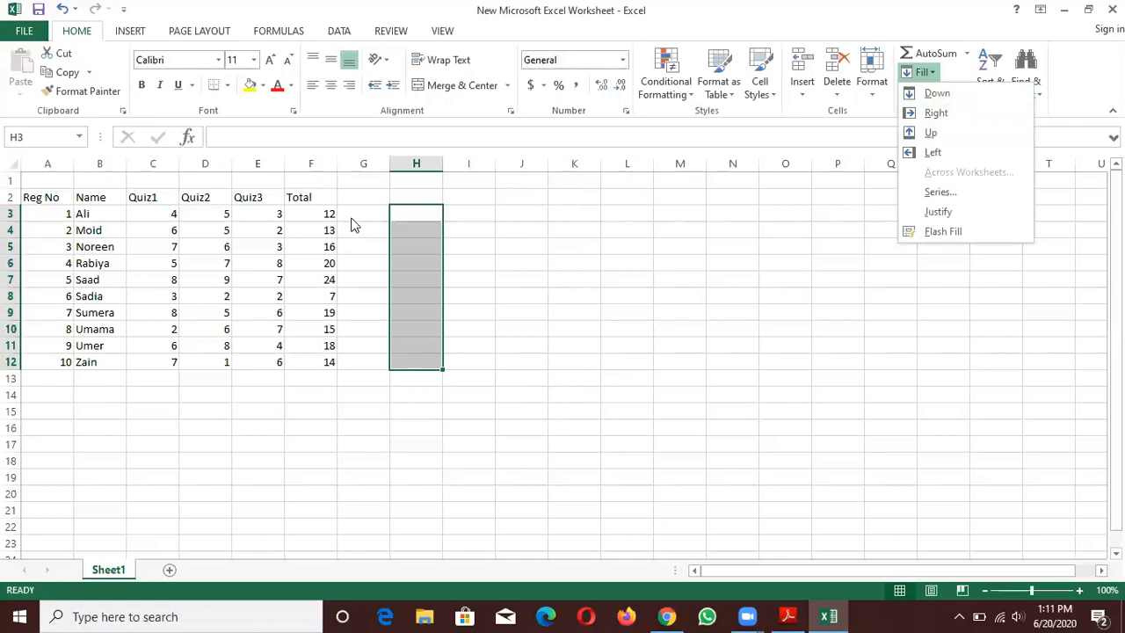
{"action": "left_click", "coordinate": [540, 235]}
{"action": "left_click", "coordinate": [540, 235]}
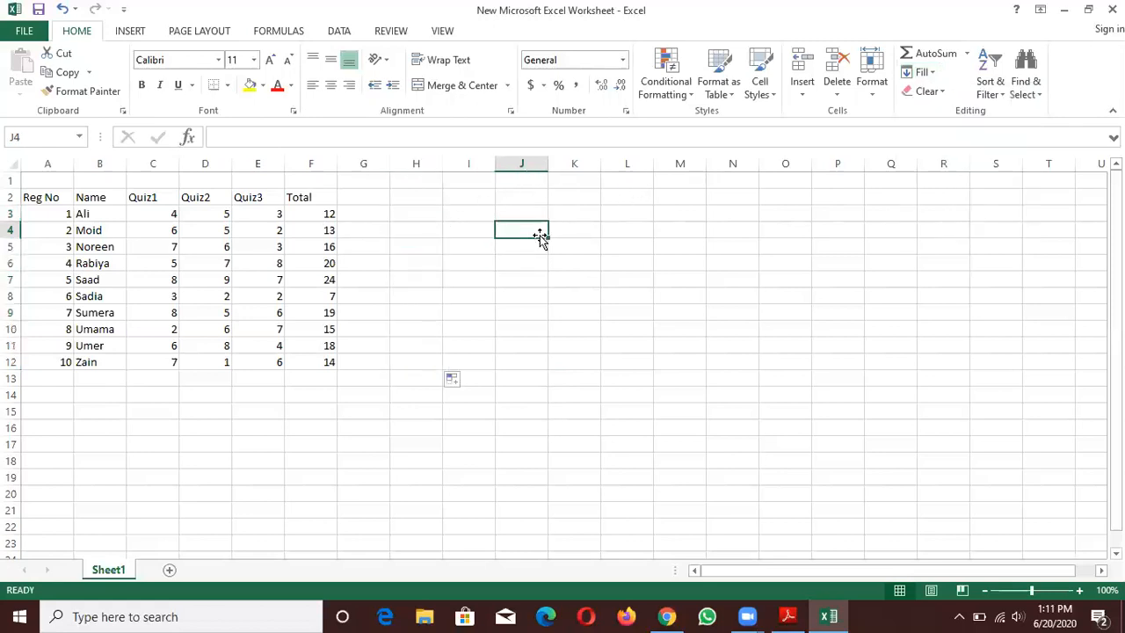
- Insert an AVERAGE formula for the first student's row in cell H3 using AutoSum
{"action": "left_click", "coordinate": [330, 214]}
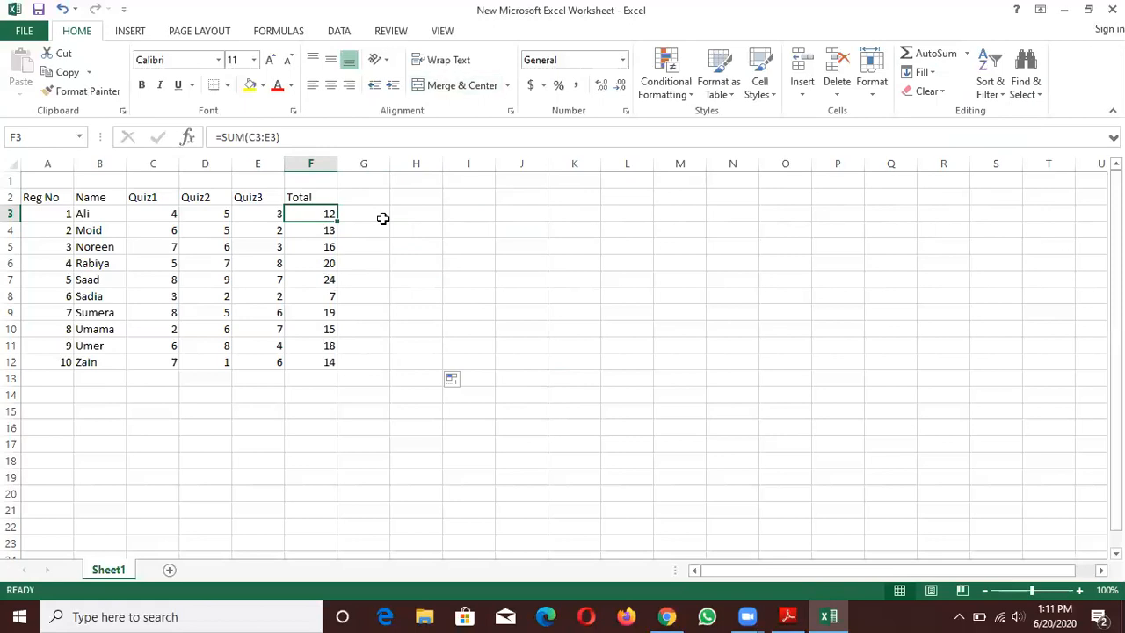
{"action": "key", "text": "Right"}
{"action": "key", "text": "Right"}
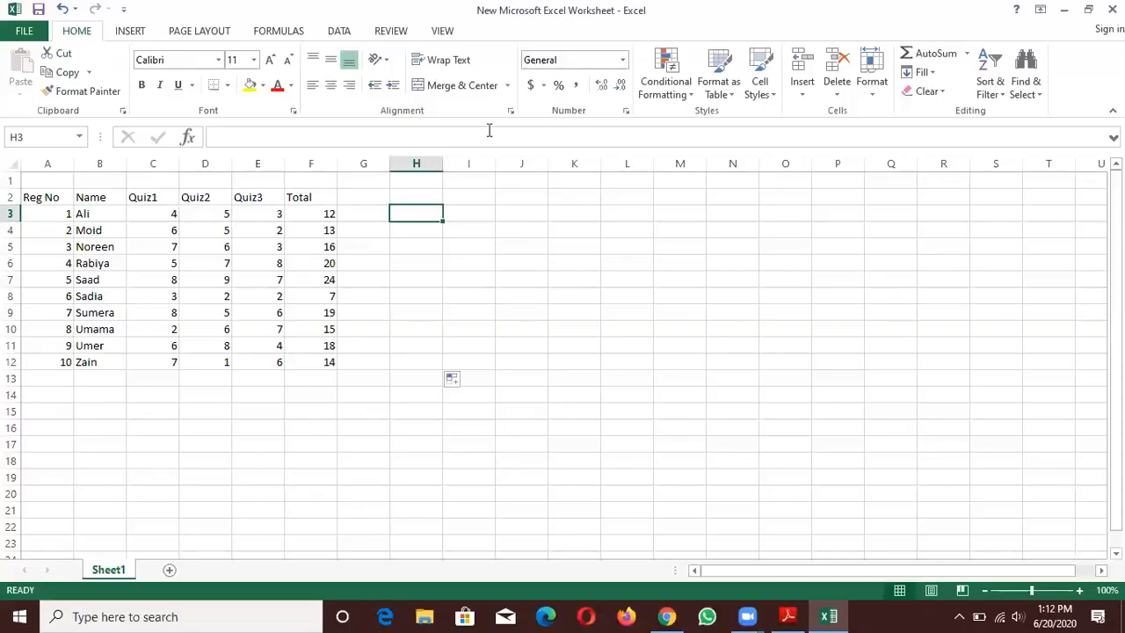
{"action": "left_click", "coordinate": [365, 216]}
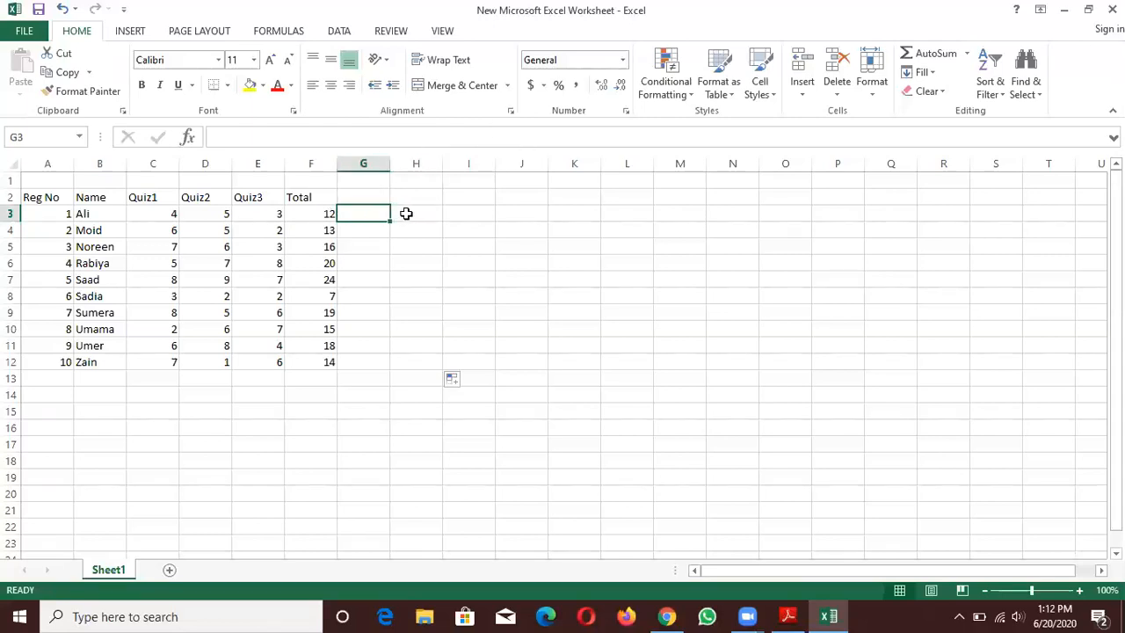
{"action": "left_click", "coordinate": [405, 214]}
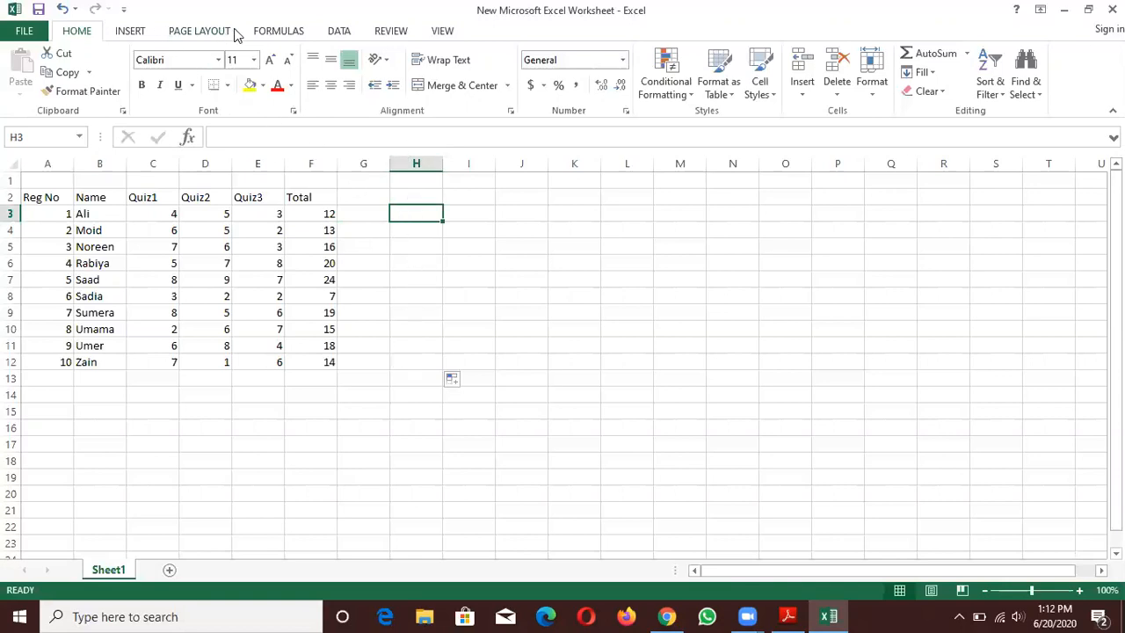
{"action": "left_click", "coordinate": [263, 30]}
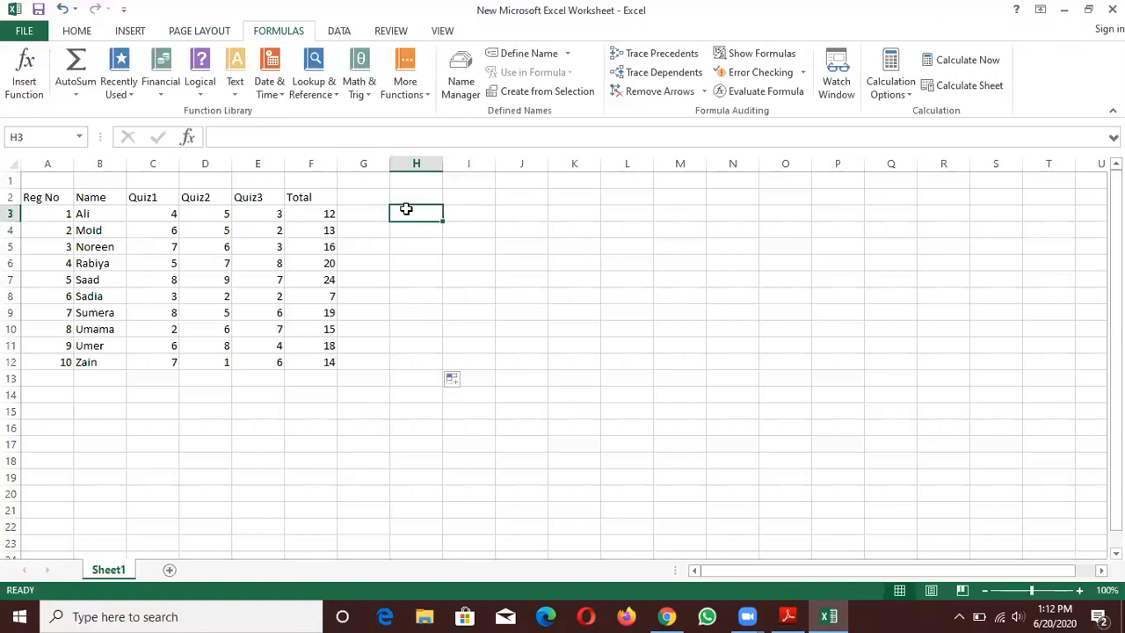
{"action": "left_click", "coordinate": [64, 96]}
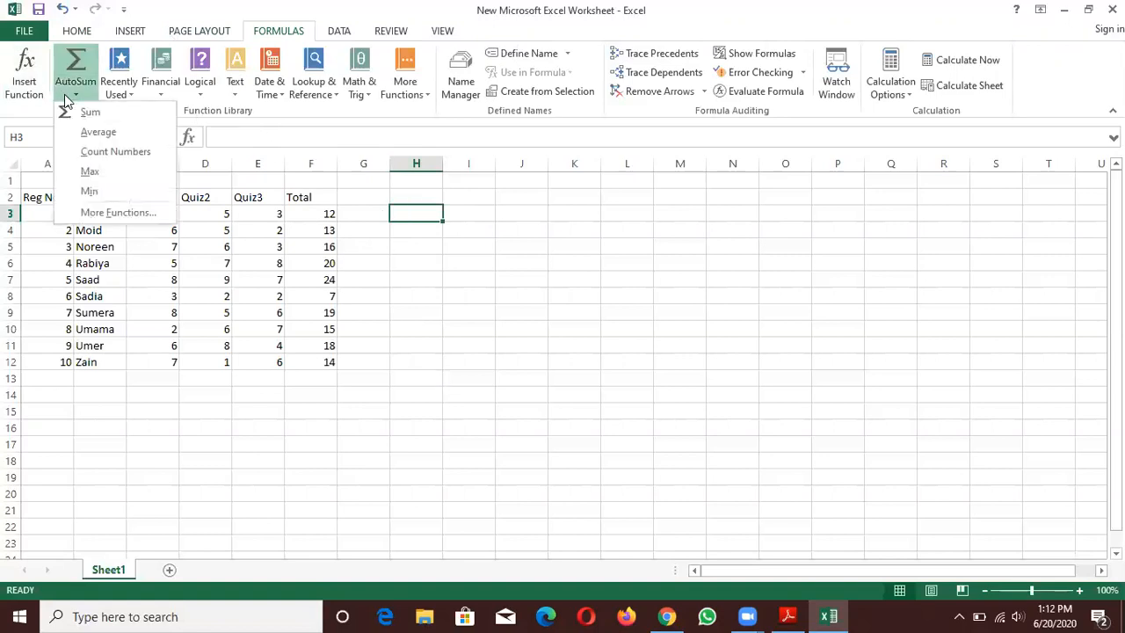
{"action": "left_click", "coordinate": [98, 132]}
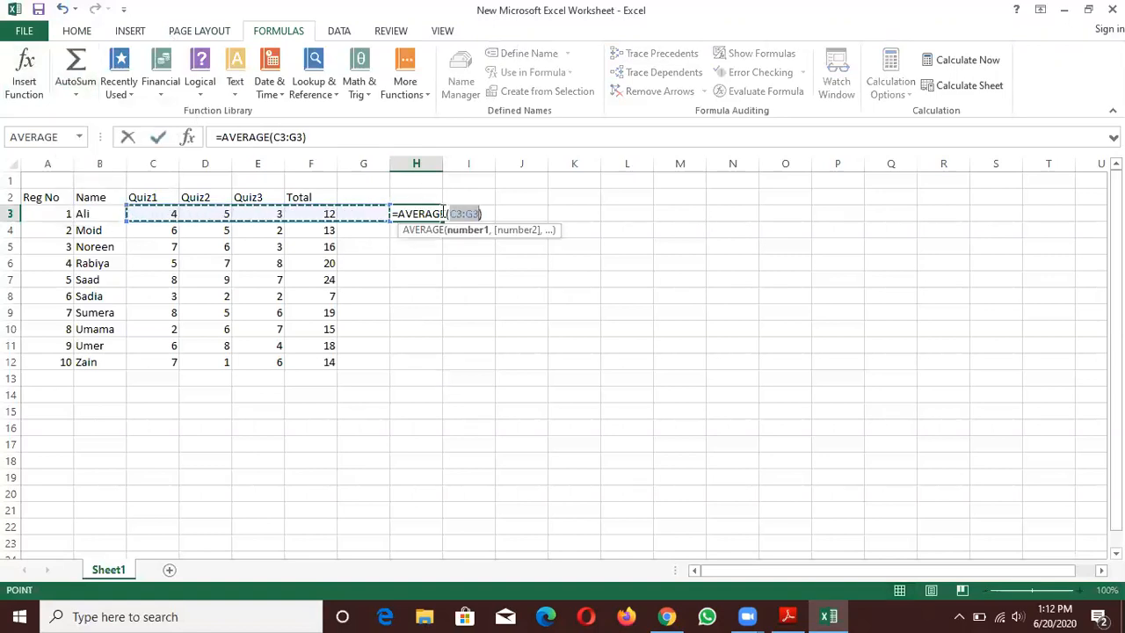
- Correct the AVERAGE formula in H3 so it covers only the three quiz marks, C3:E3
{"action": "left_click", "coordinate": [475, 214]}
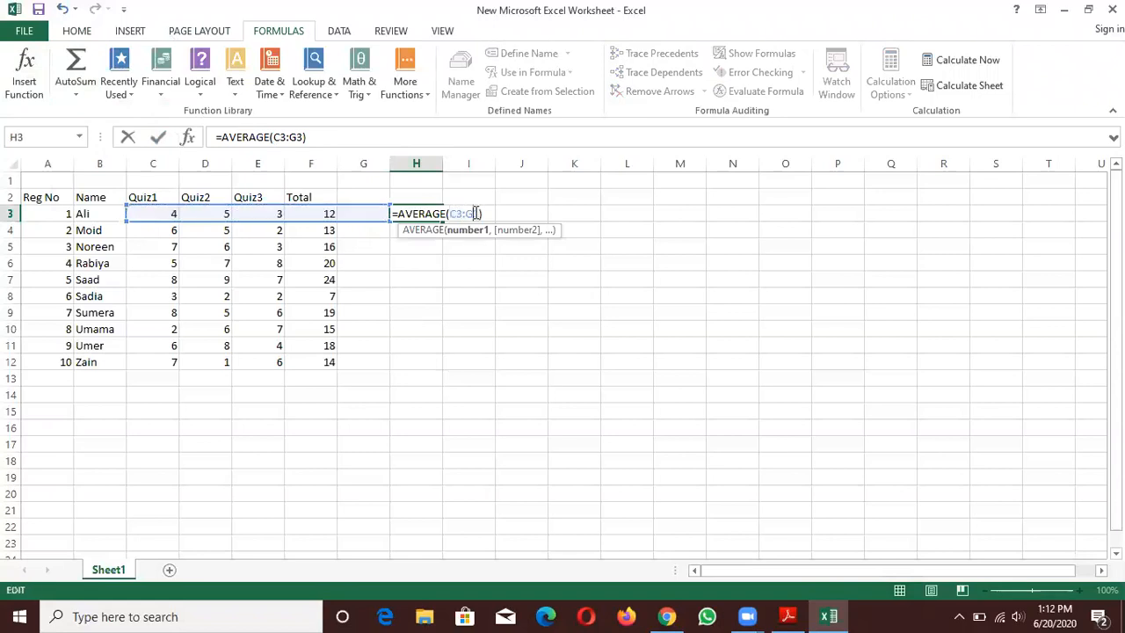
{"action": "key", "text": "BackSpace"}
{"action": "key", "text": "Delete"}
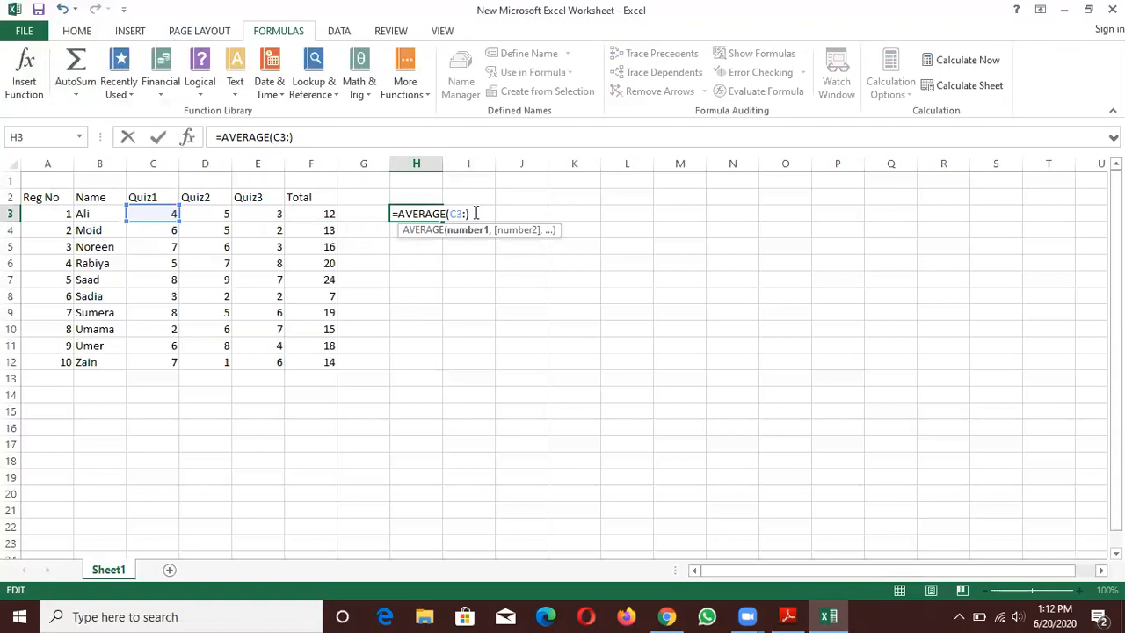
{"action": "type", "text": "E3"}
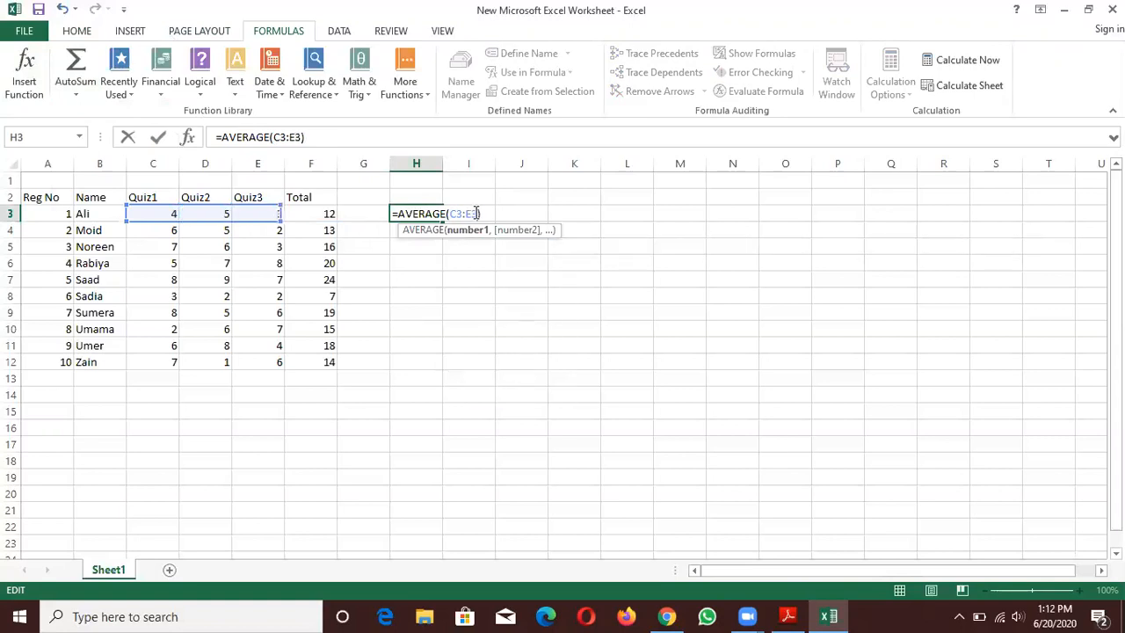
{"action": "key", "text": "Return"}
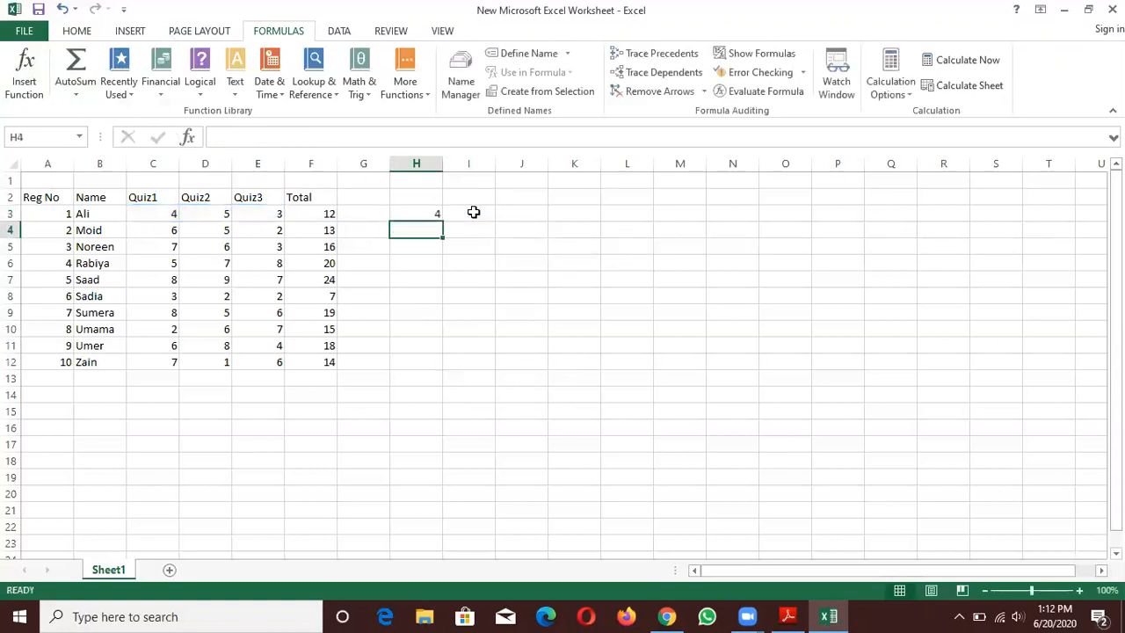
- Copy the average formula from H3 down to H12 for all students
{"action": "left_click", "coordinate": [410, 214]}
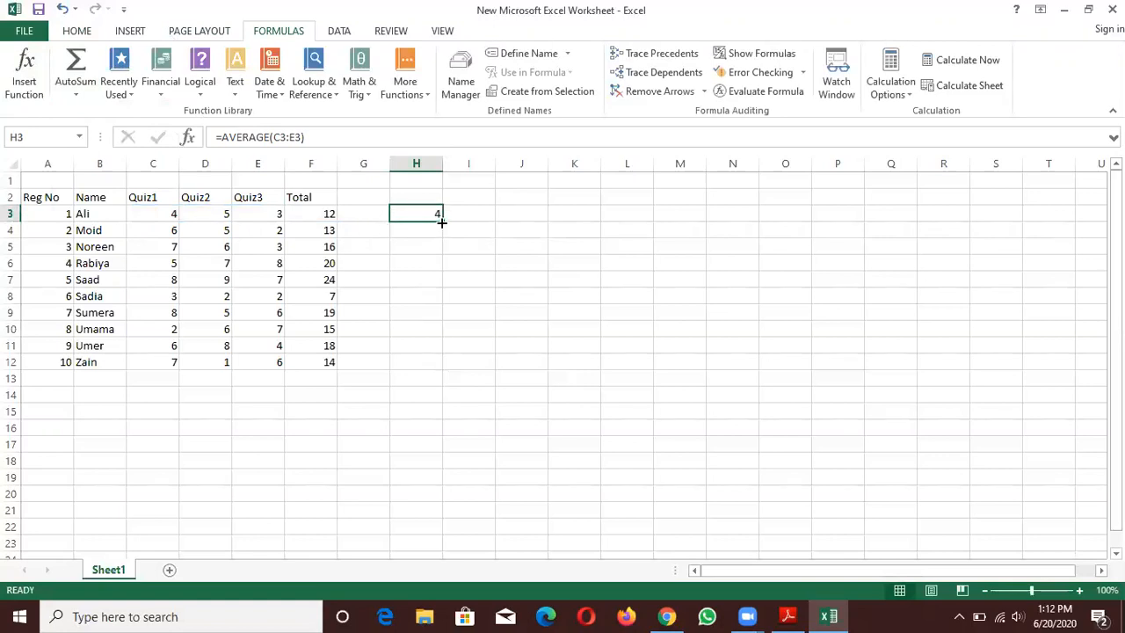
{"action": "left_click_drag", "start_coordinate": [441, 223], "coordinate": [431, 364]}
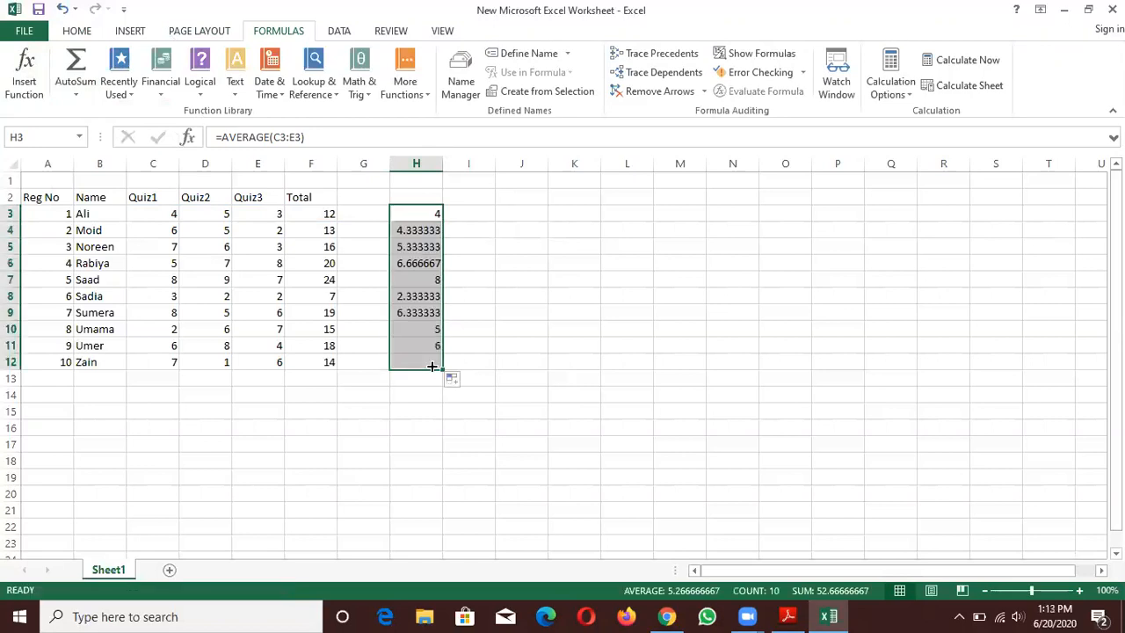
{"action": "left_click", "coordinate": [478, 377]}
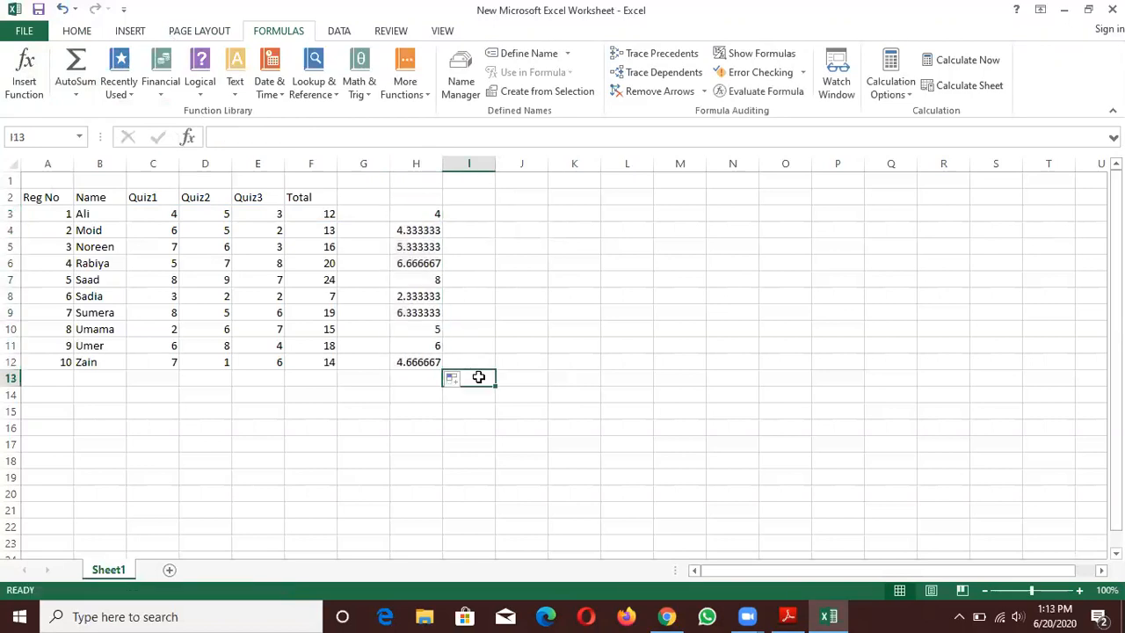
{"action": "left_click", "coordinate": [516, 225]}
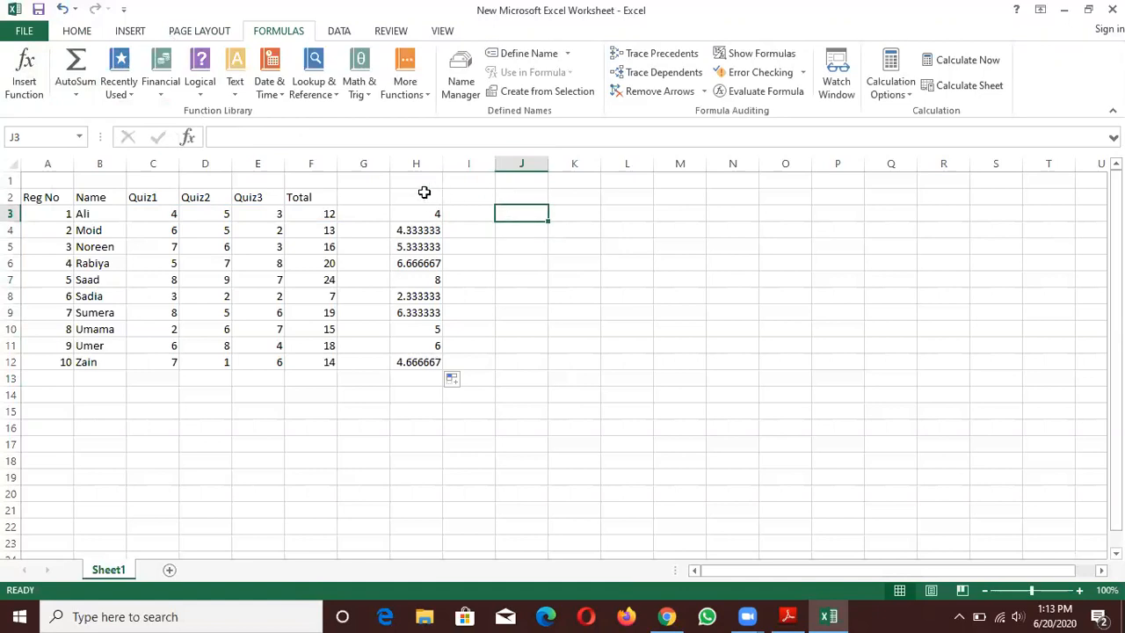
- Add the column headings Avg in H2, Min in J2 and Max in L2
{"action": "left_click", "coordinate": [411, 195]}
{"action": "double_click", "coordinate": [412, 196]}
{"action": "type", "text": "Avg"}
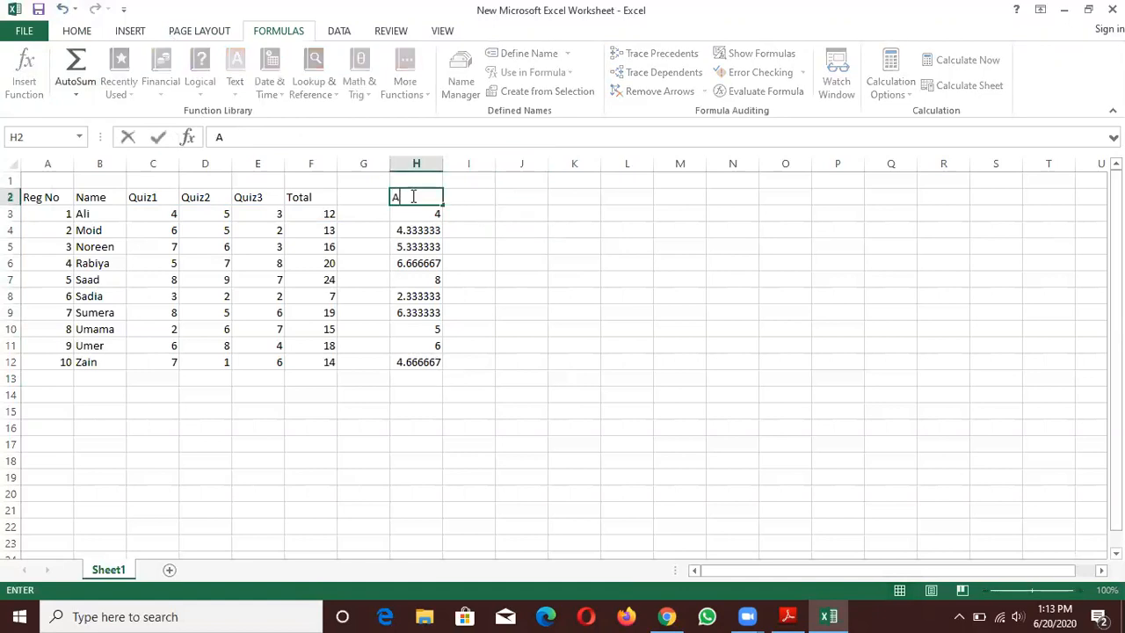
{"action": "left_click", "coordinate": [523, 197]}
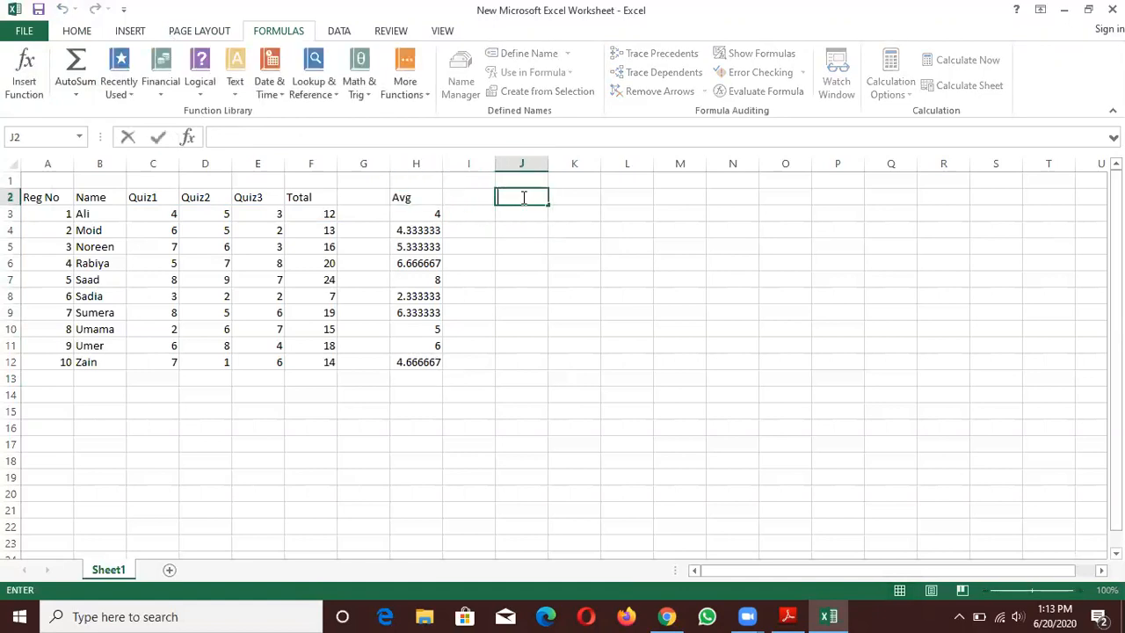
{"action": "type", "text": "Min"}
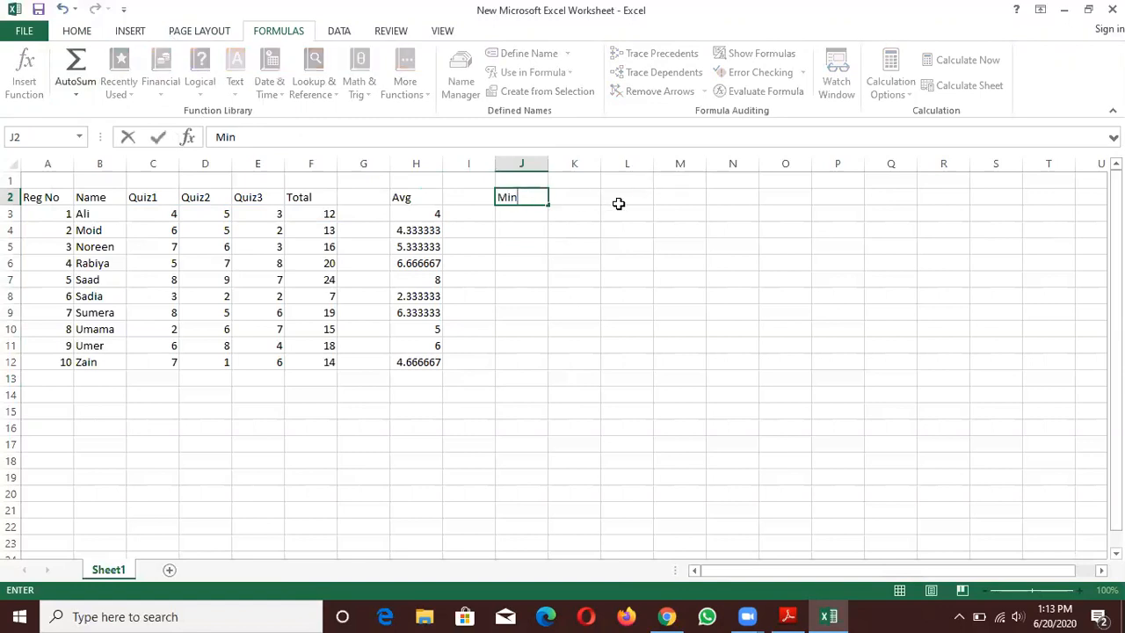
{"action": "double_click", "coordinate": [634, 197]}
{"action": "type", "text": "Max"}
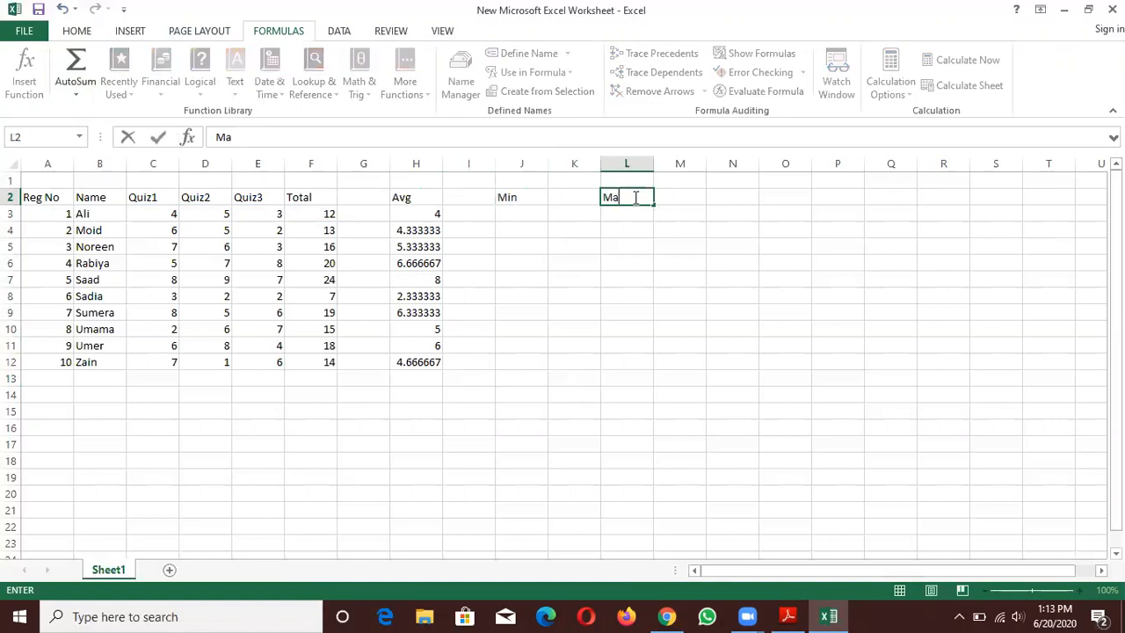
- Insert an AutoSum MIN formula in J3 and replace its suggested range with the quiz marks C3:E3
{"action": "left_click", "coordinate": [532, 212]}
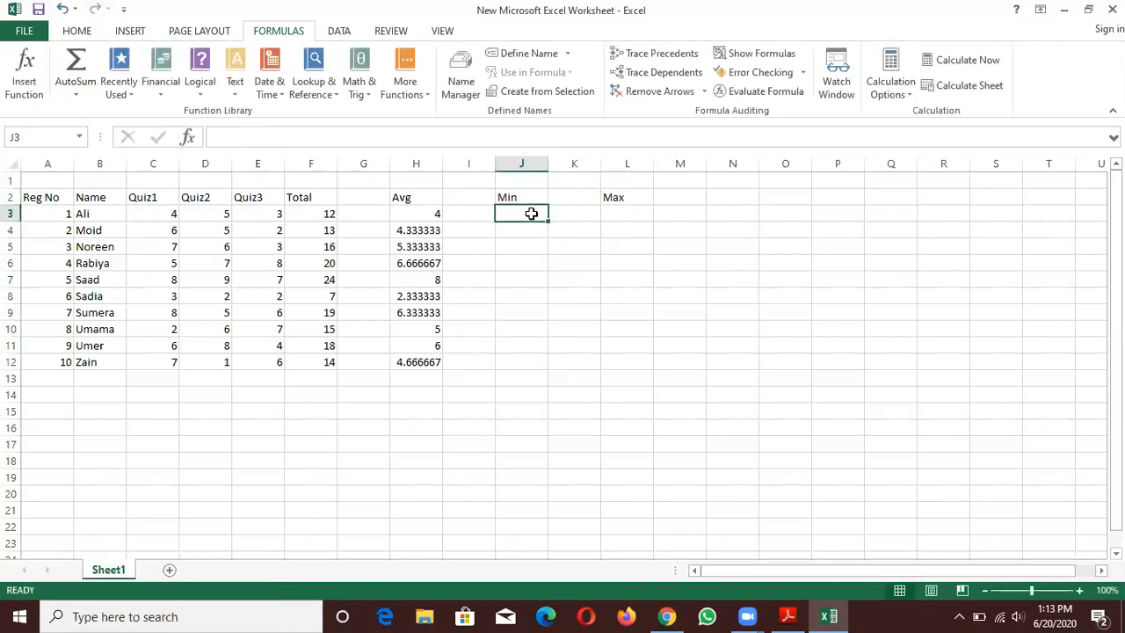
{"action": "left_click", "coordinate": [82, 90]}
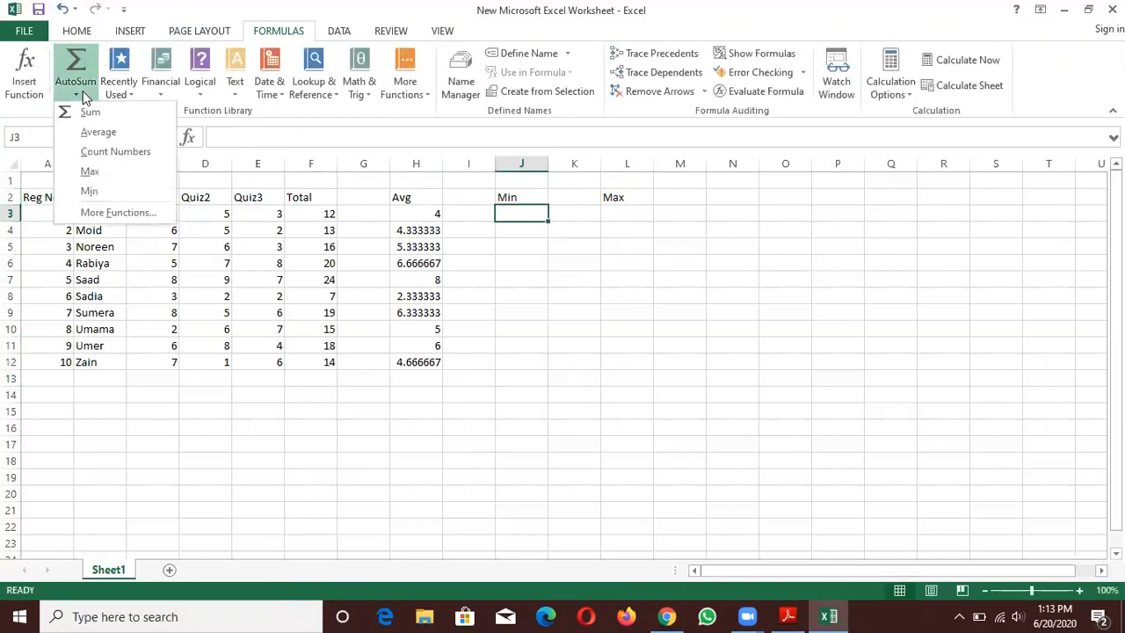
{"action": "left_click", "coordinate": [88, 192]}
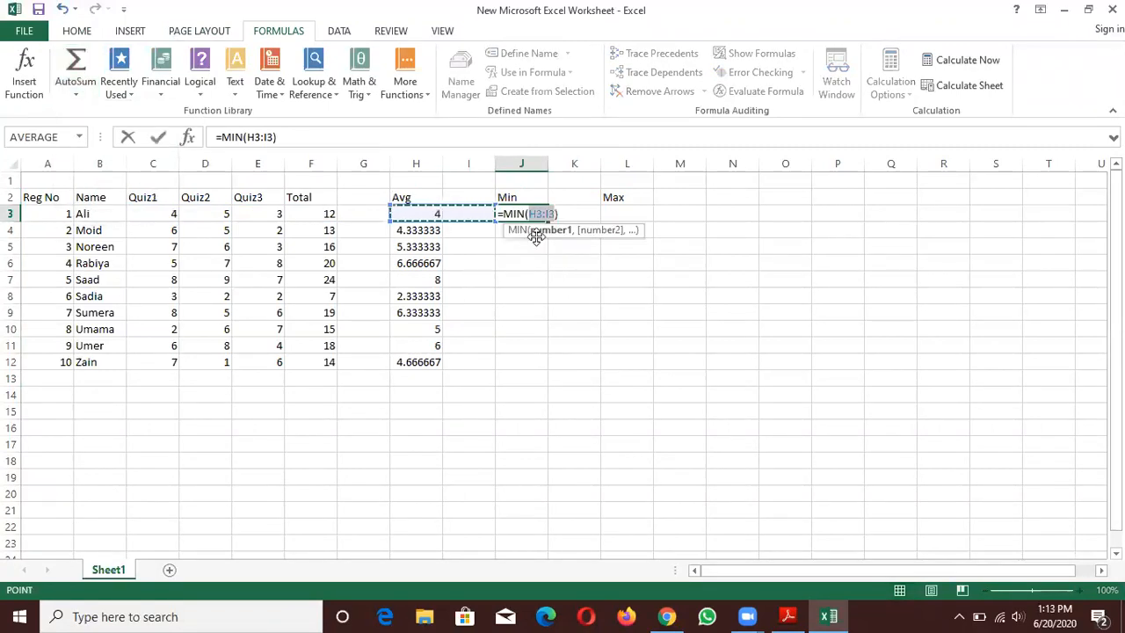
{"action": "key", "text": "BackSpace"}
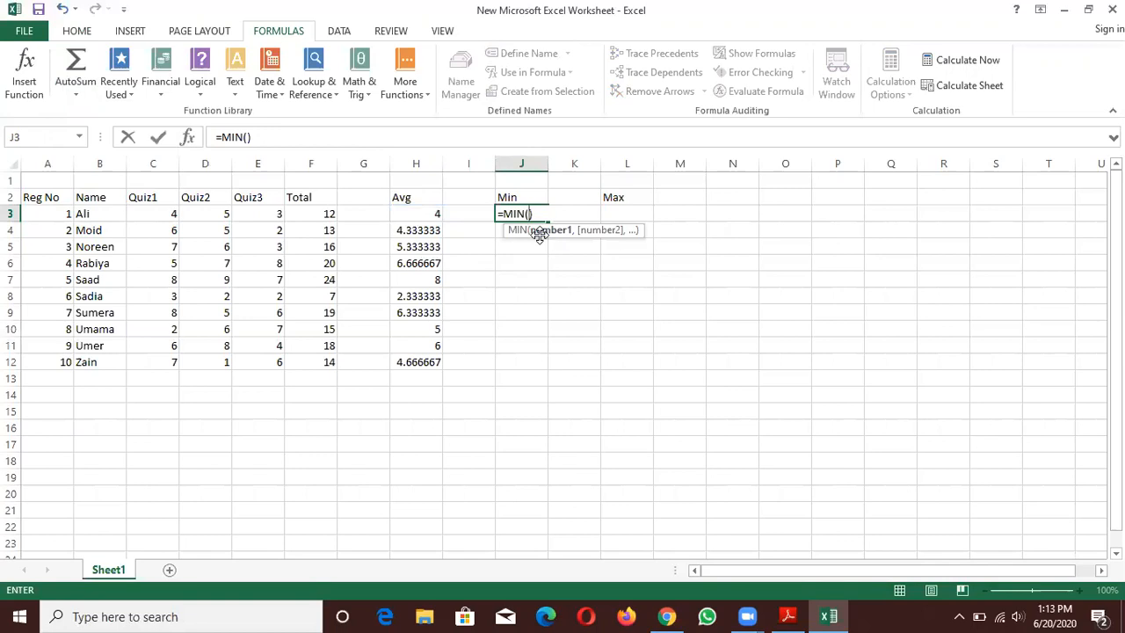
{"action": "type", "text": "C3"}
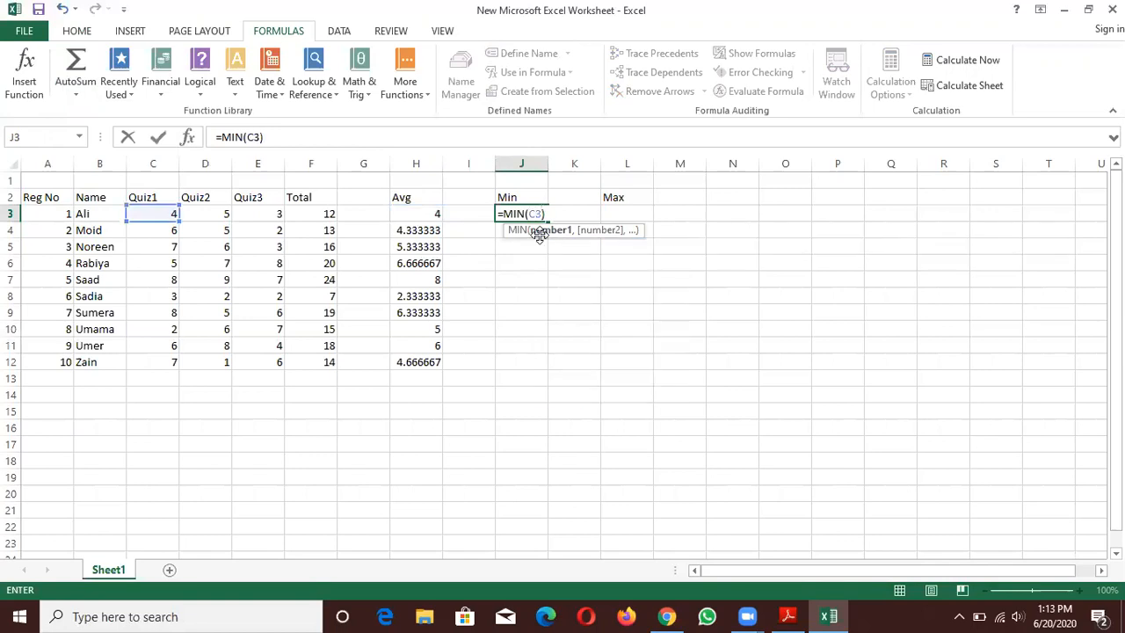
{"action": "type", "text": ":E3))"}
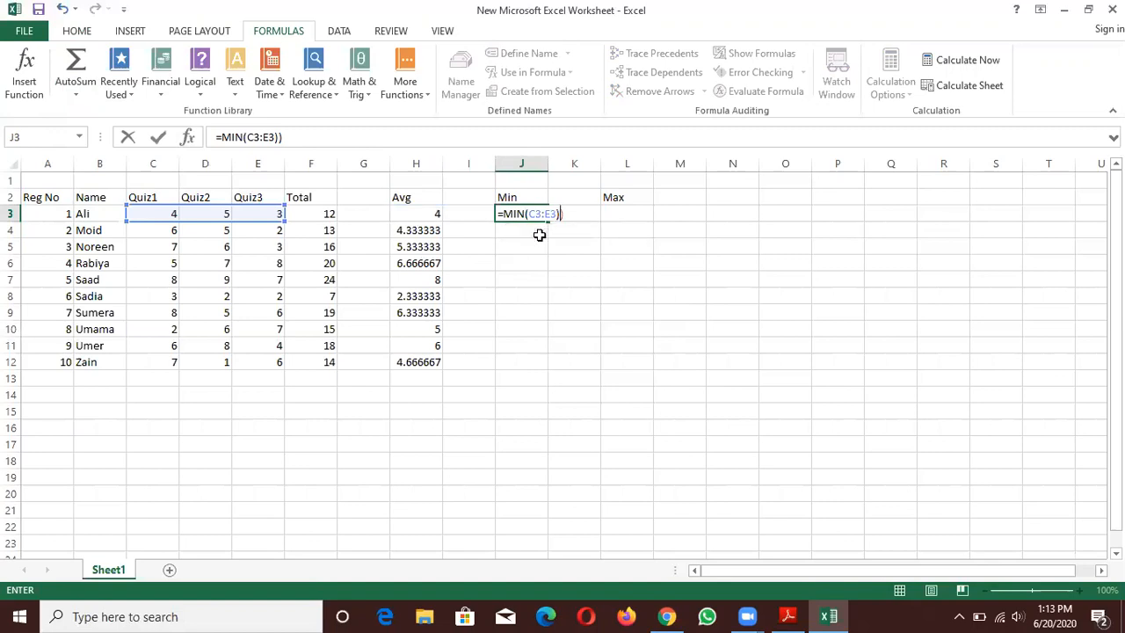
- Remove the extra closing parenthesis from the MIN formula in J3 and copy the formula down to J12
{"action": "key", "text": "Return"}
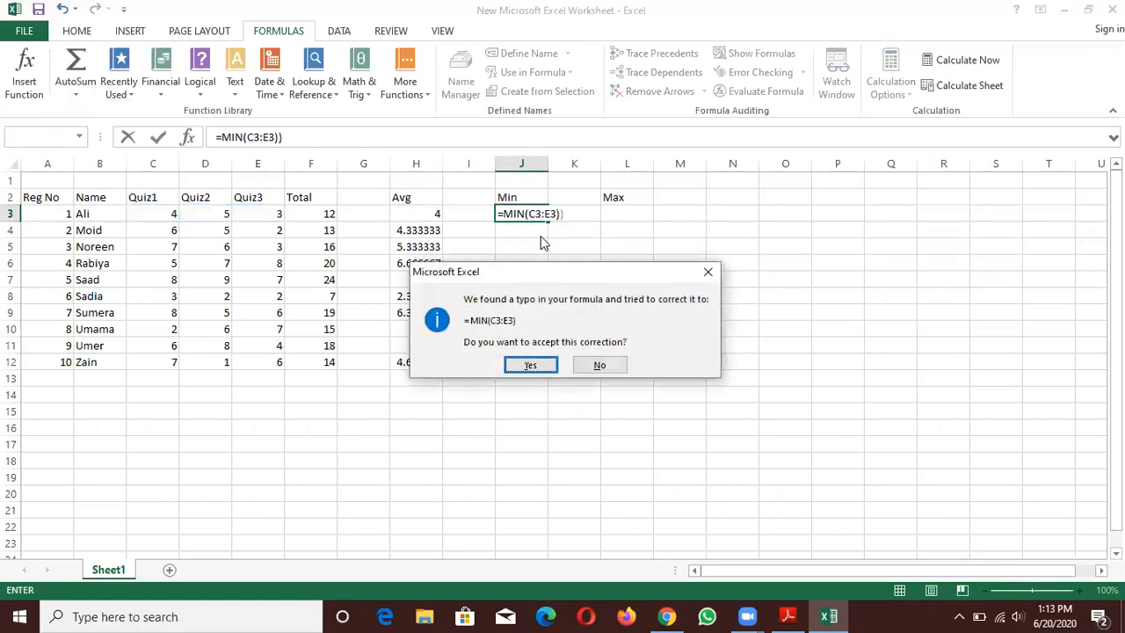
{"action": "left_click", "coordinate": [600, 366]}
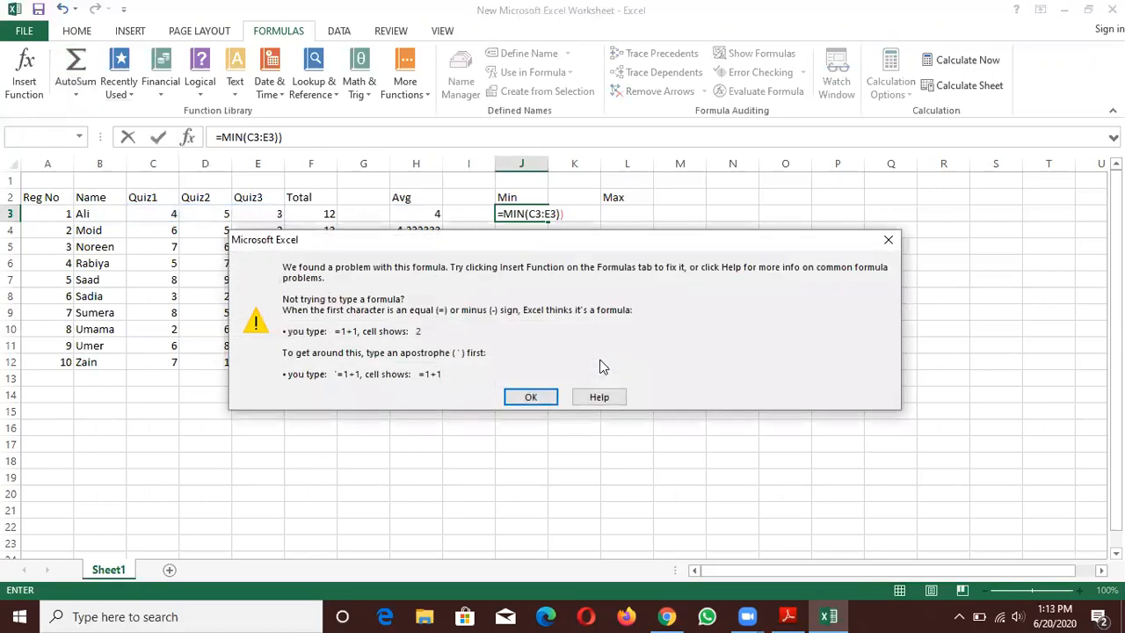
{"action": "left_click", "coordinate": [889, 240]}
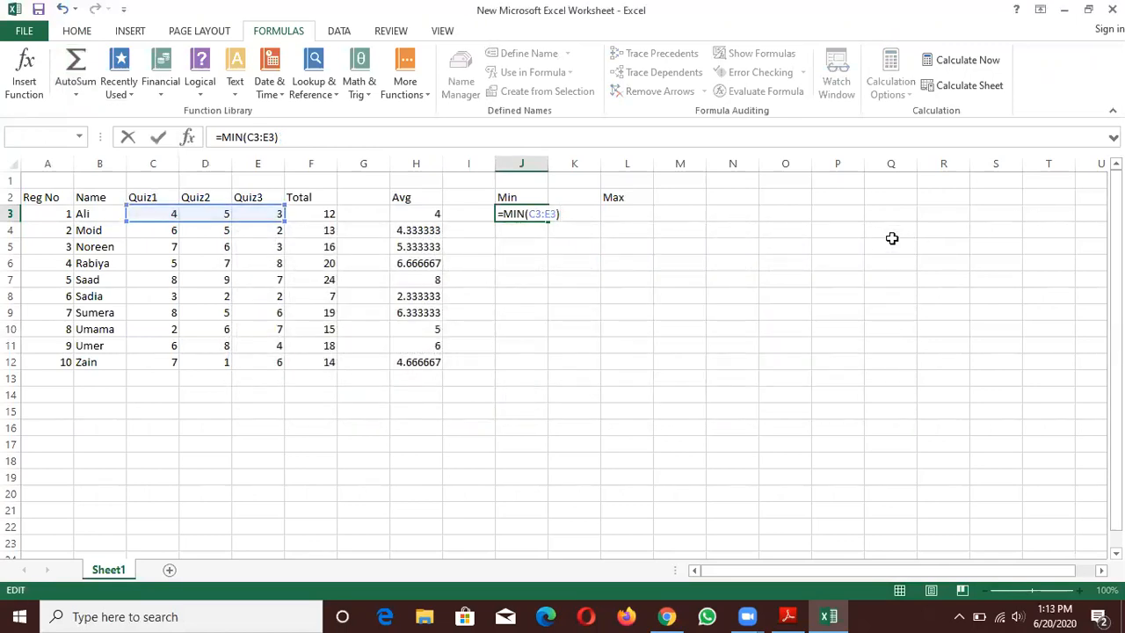
{"action": "key", "text": "Return"}
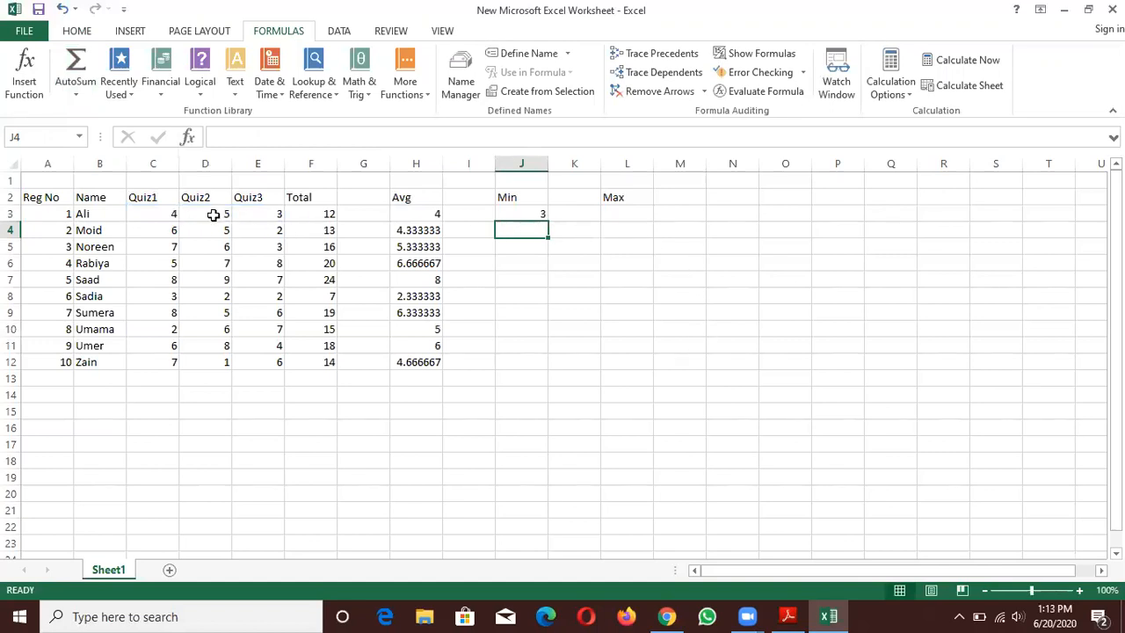
{"action": "left_click", "coordinate": [520, 214]}
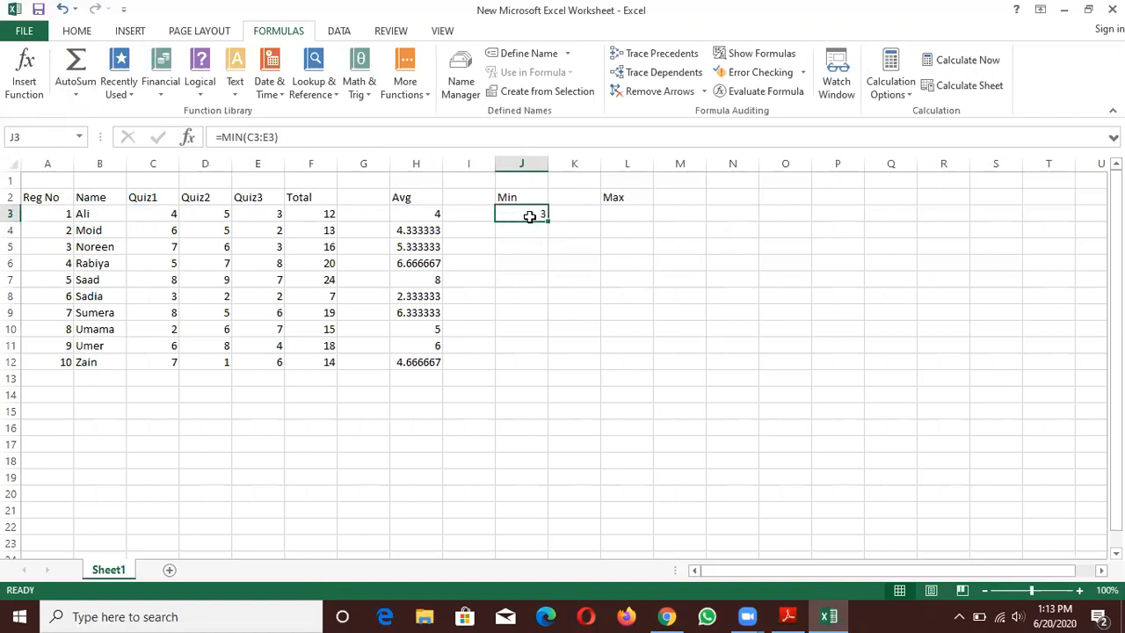
{"action": "left_click_drag", "start_coordinate": [546, 222], "coordinate": [540, 370]}
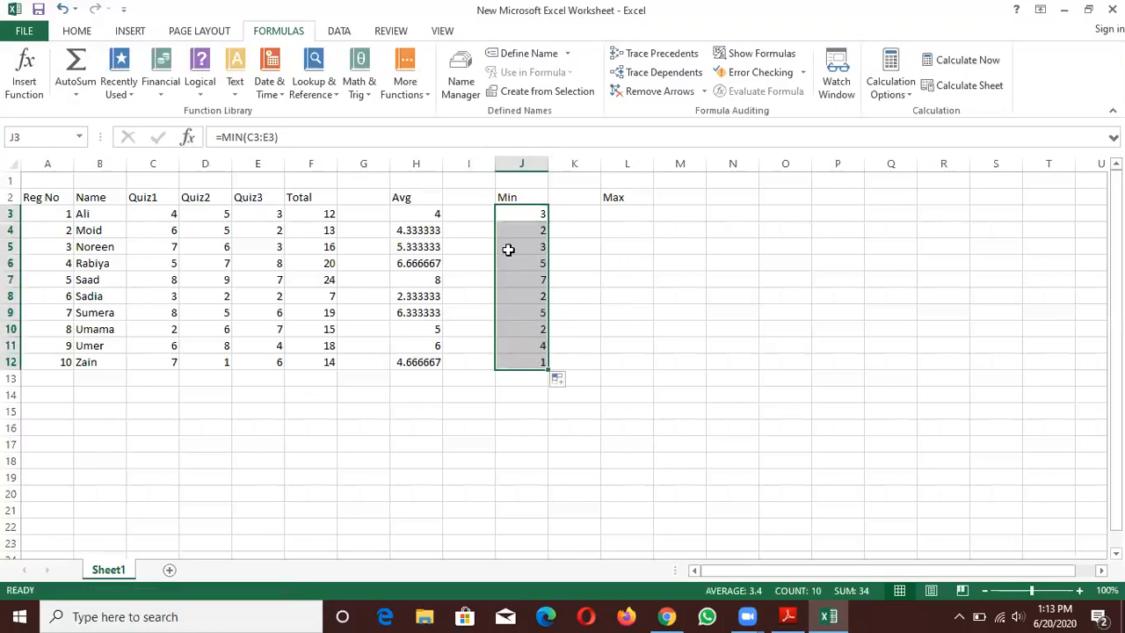
- Insert an AutoSum MAX formula in L3 and change its range to the quiz marks C3:E3
{"action": "left_click", "coordinate": [618, 209]}
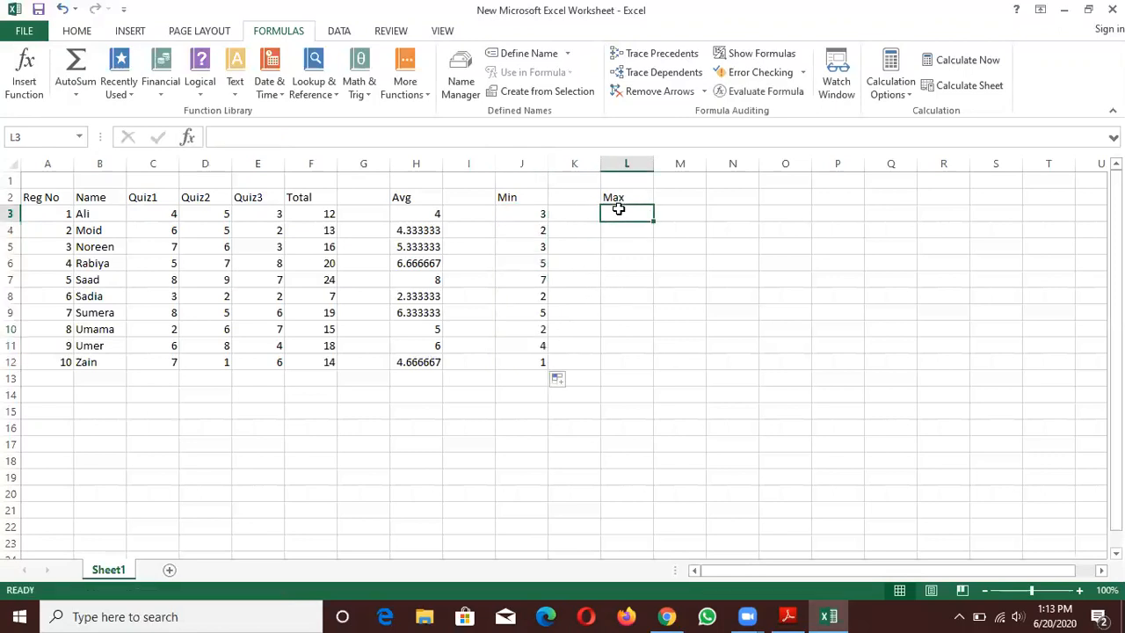
{"action": "left_click", "coordinate": [94, 99]}
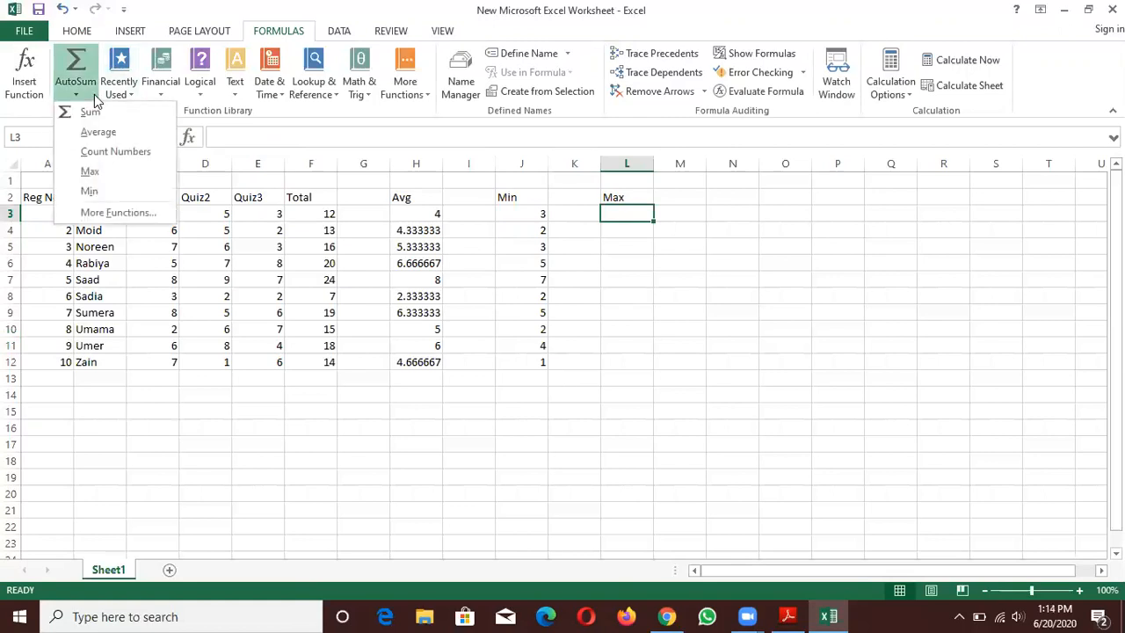
{"action": "left_click", "coordinate": [89, 172]}
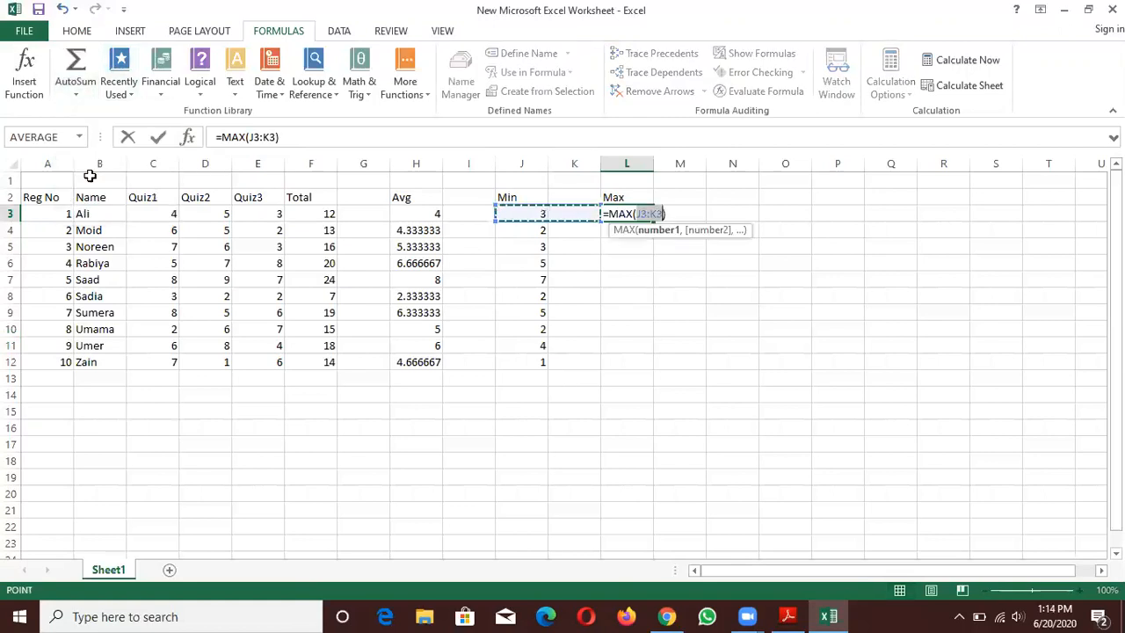
{"action": "left_click", "coordinate": [646, 215]}
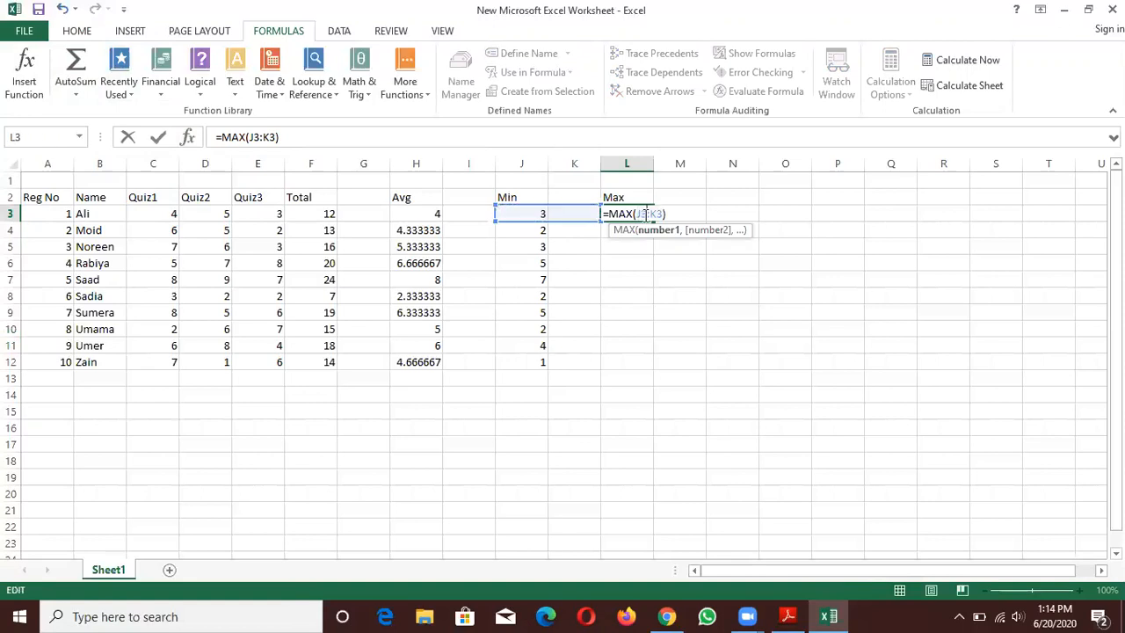
{"action": "key", "text": "BackSpace"}
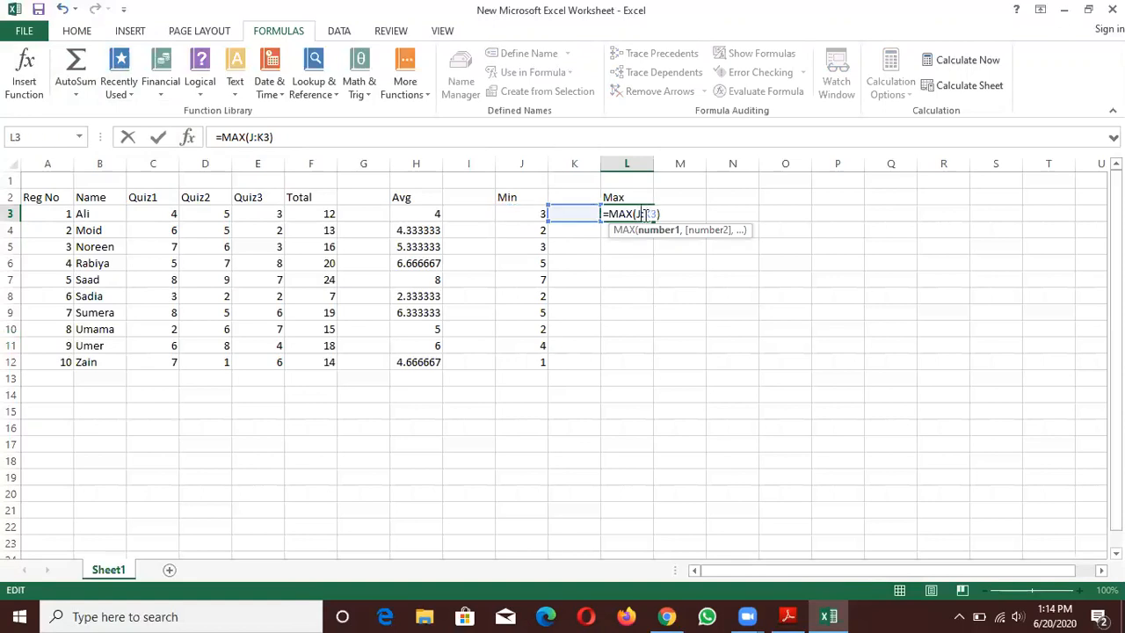
{"action": "key", "text": "BackSpace"}
{"action": "type", "text": "C3"}
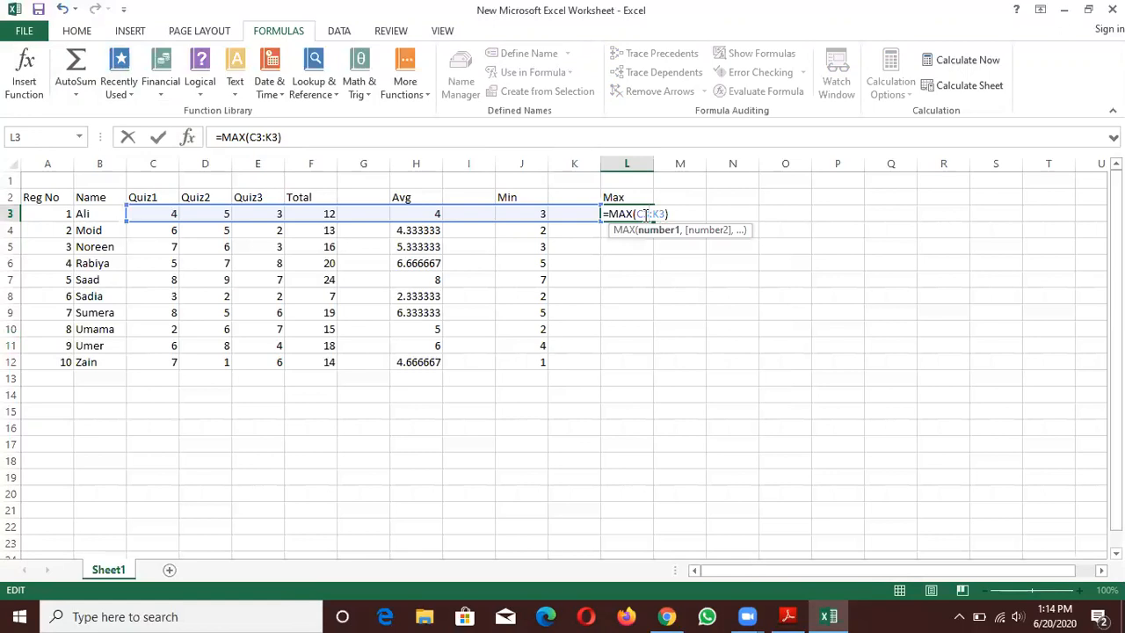
{"action": "key", "text": "BackSpace"}
{"action": "type", "text": "E"}
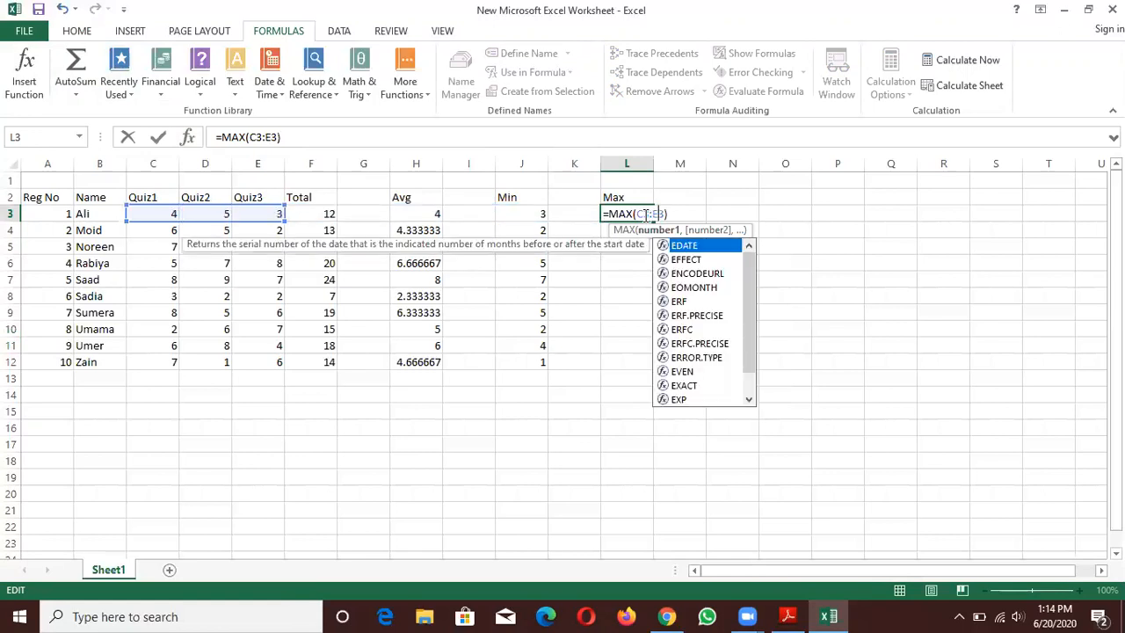
{"action": "key", "text": "Return"}
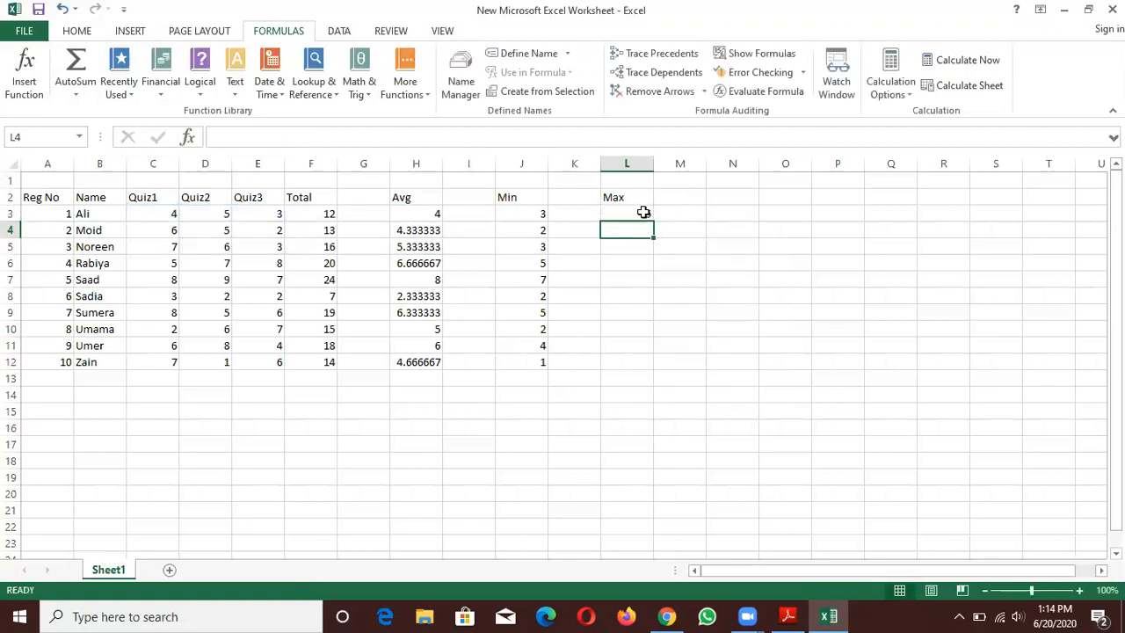
- Copy the MAX formula from L3 down to L12
{"action": "left_click", "coordinate": [642, 213]}
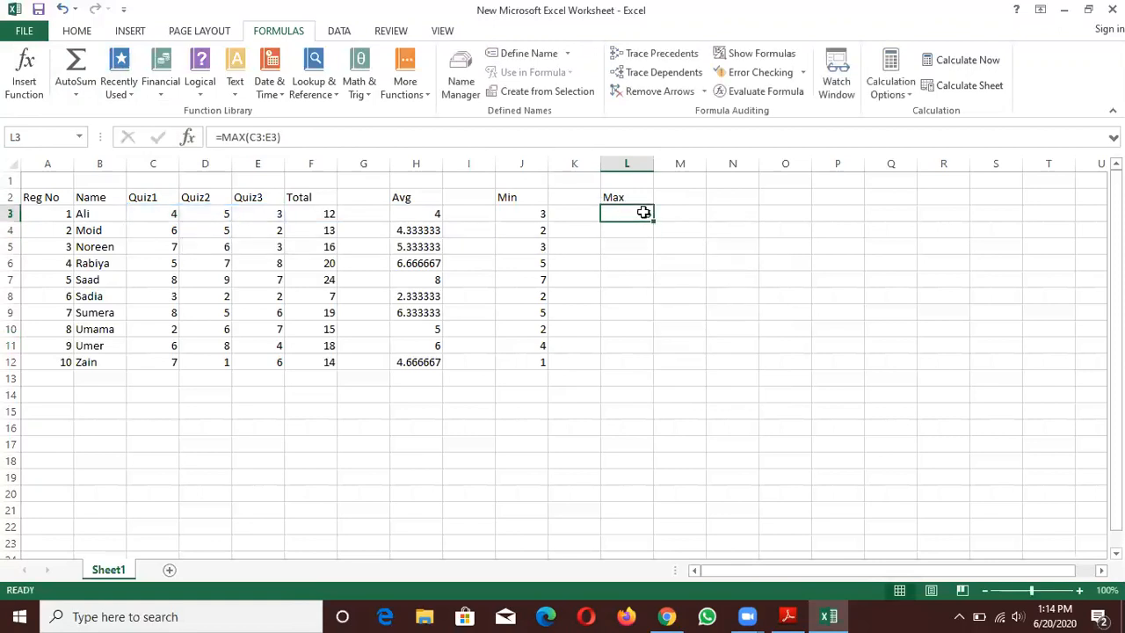
{"action": "left_click", "coordinate": [227, 214]}
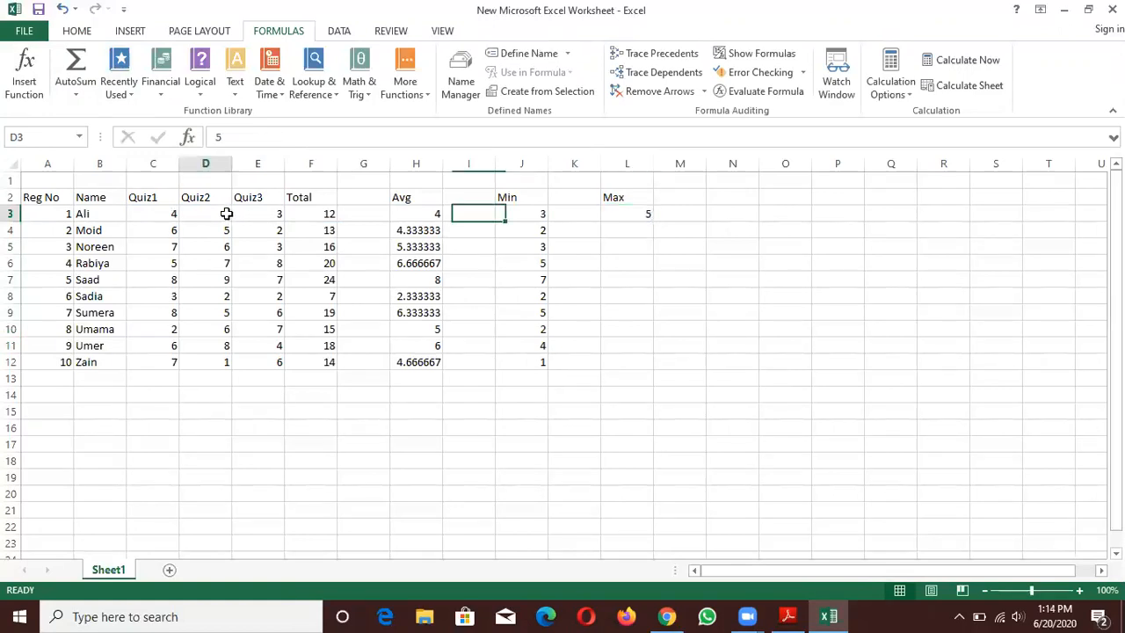
{"action": "left_click", "coordinate": [643, 218]}
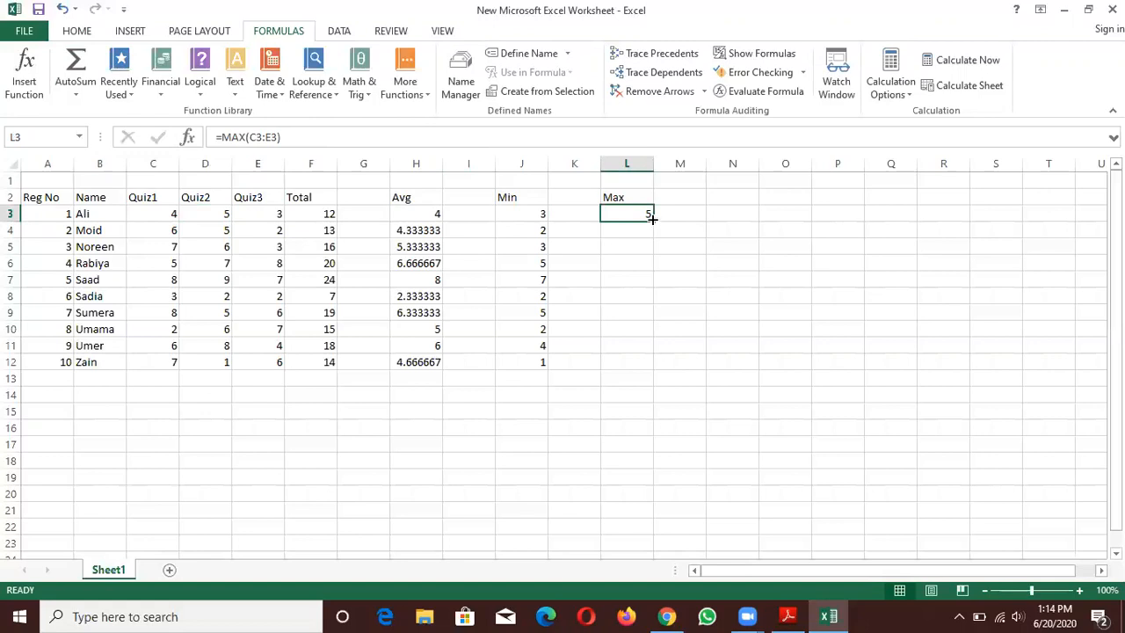
{"action": "left_click_drag", "start_coordinate": [651, 219], "coordinate": [643, 370]}
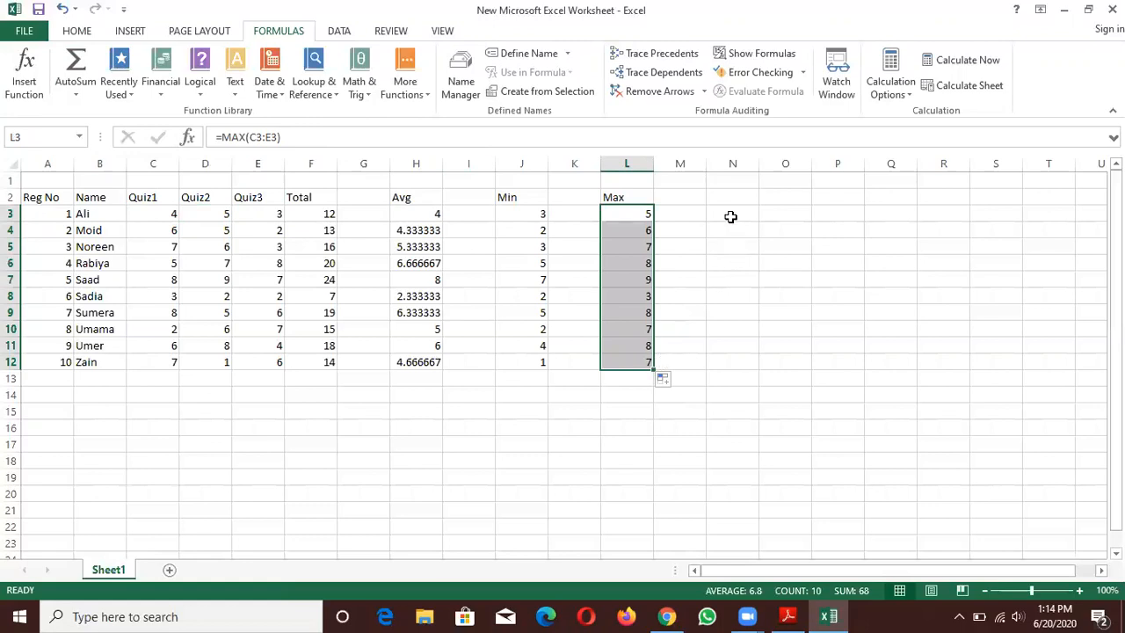
- Insert an AutoSum COUNT formula in N3, change its range to C3:E3 and copy it down to N12
{"action": "left_click", "coordinate": [730, 210]}
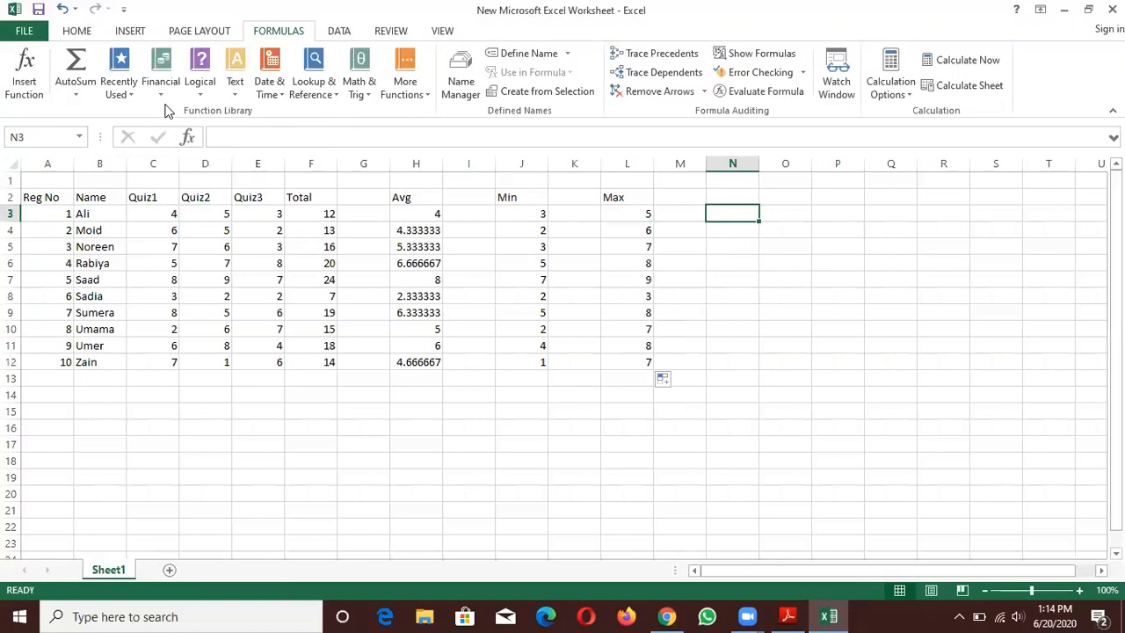
{"action": "left_click", "coordinate": [76, 95]}
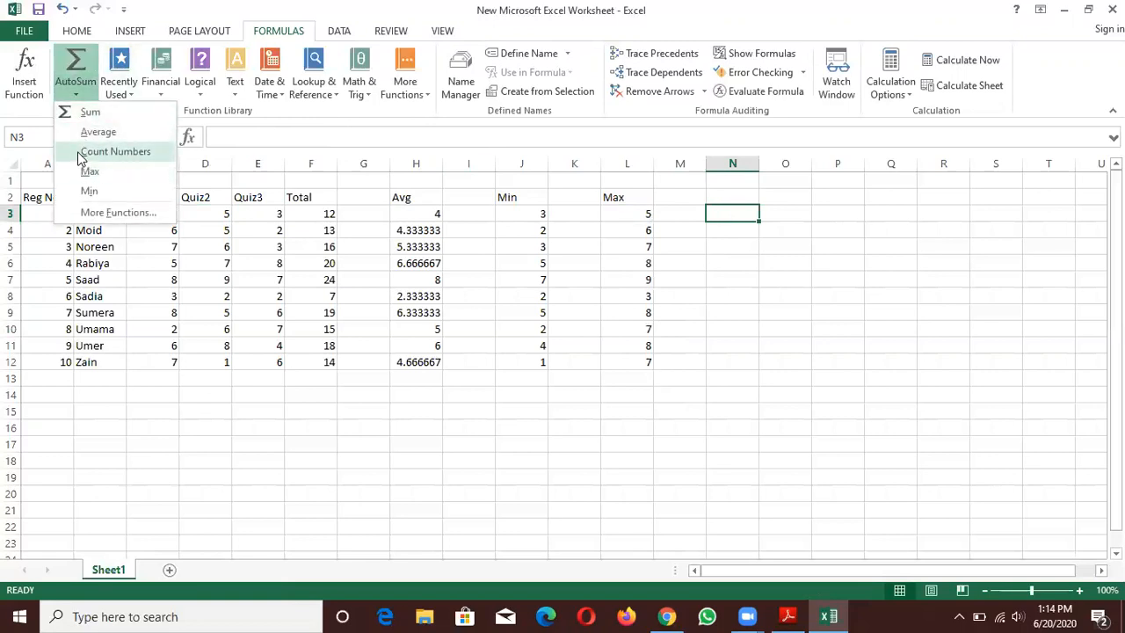
{"action": "left_click", "coordinate": [115, 151]}
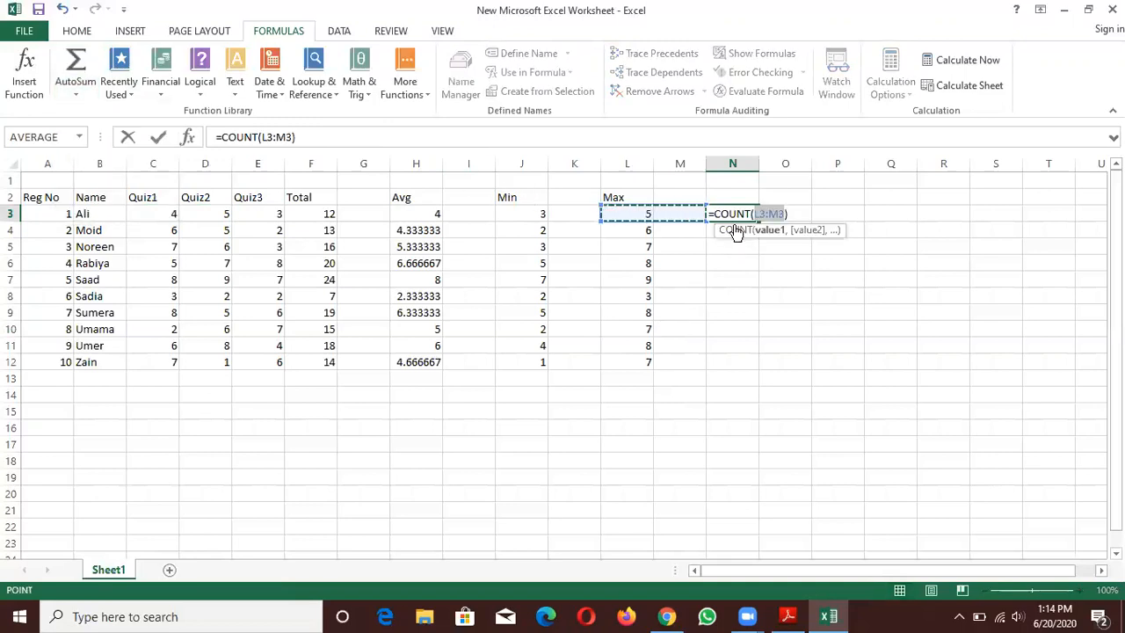
{"action": "key", "text": "BackSpace"}
{"action": "key", "text": "BackSpace"}
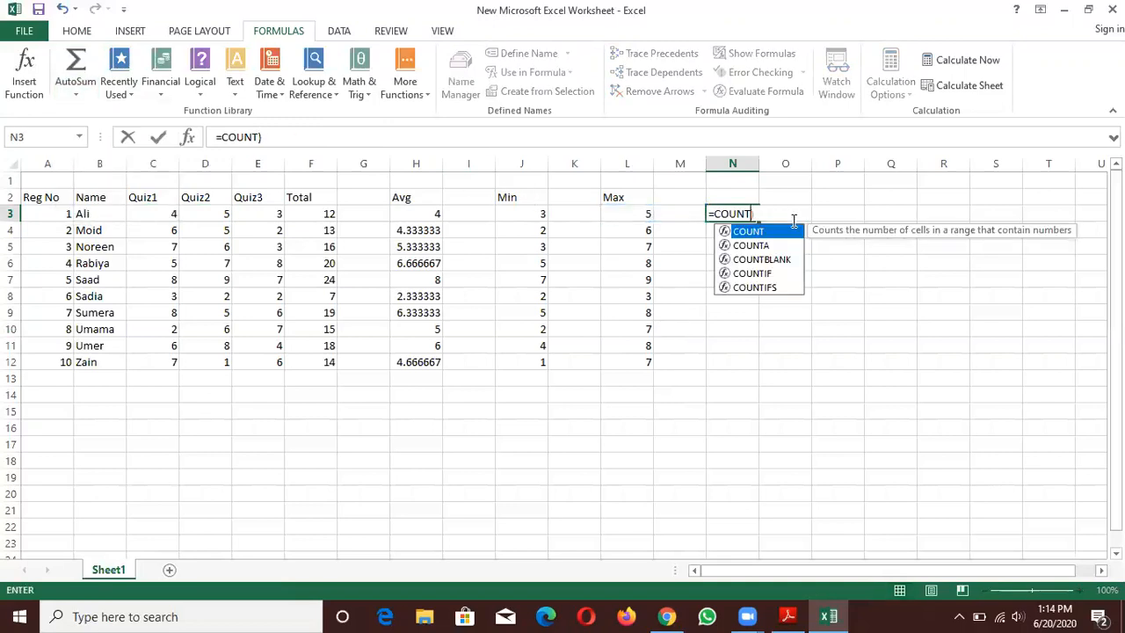
{"action": "type", "text": "("}
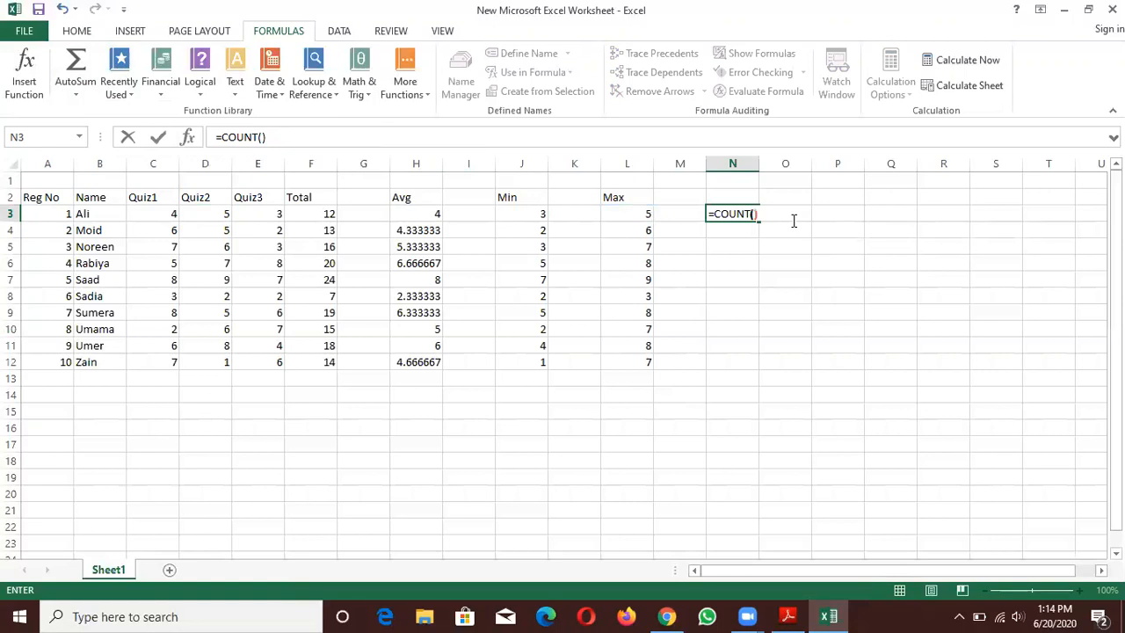
{"action": "type", "text": "C3:"}
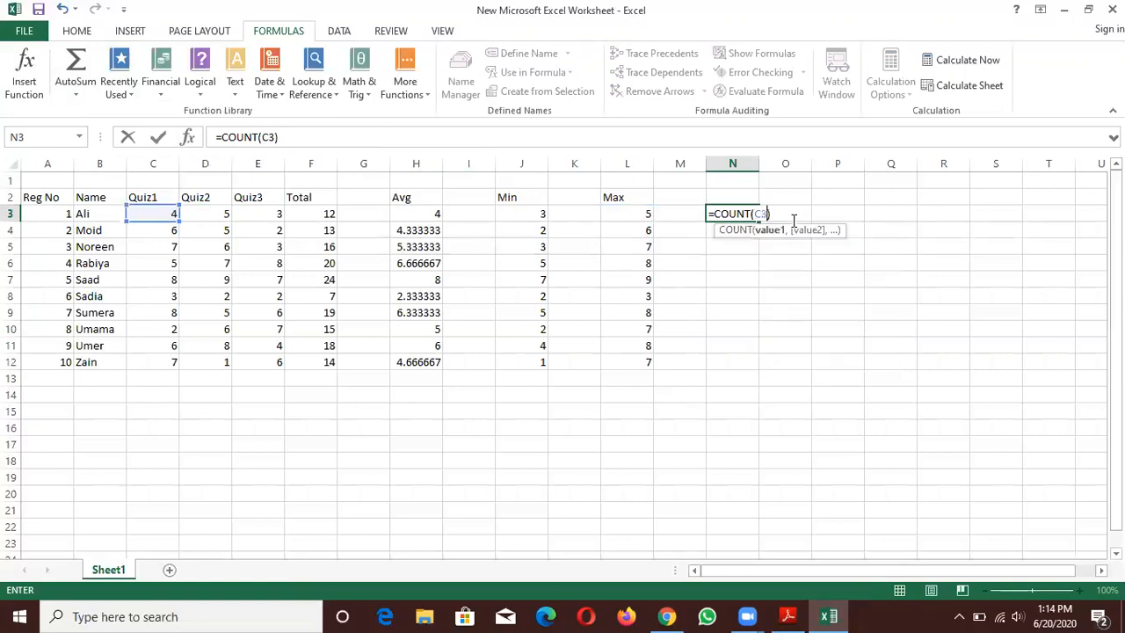
{"action": "type", "text": "E3"}
{"action": "key", "text": "Return"}
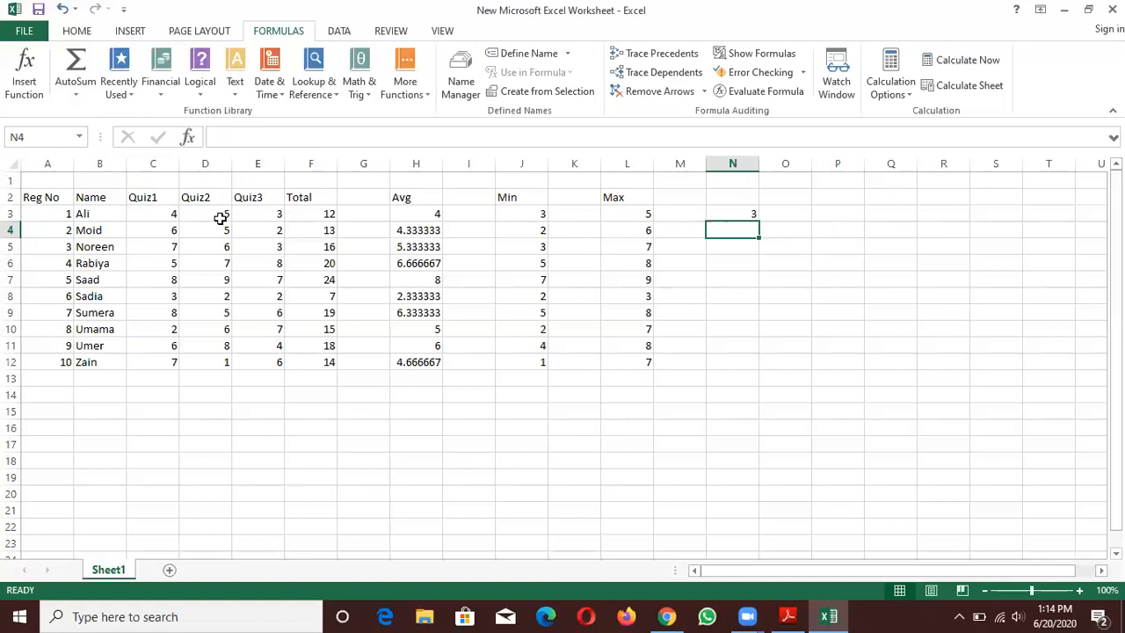
{"action": "left_click", "coordinate": [732, 214]}
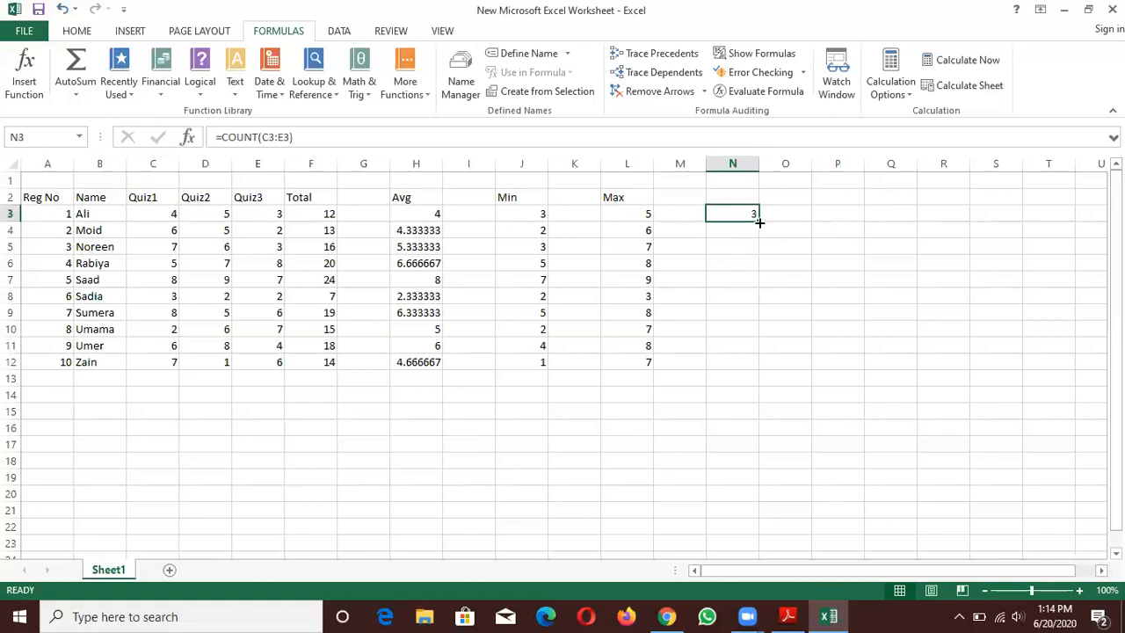
{"action": "left_click_drag", "start_coordinate": [759, 222], "coordinate": [756, 369]}
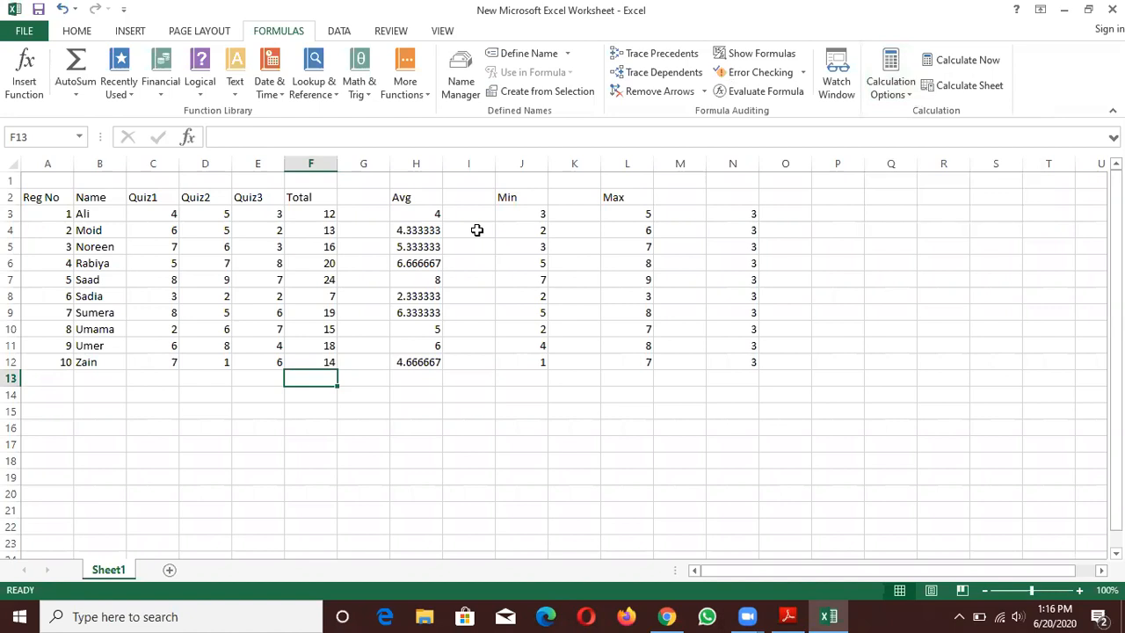
- Examine the formulas in the Min, Avg and Total columns, comparing the cell references from row to row
{"action": "left_click", "coordinate": [513, 218]}
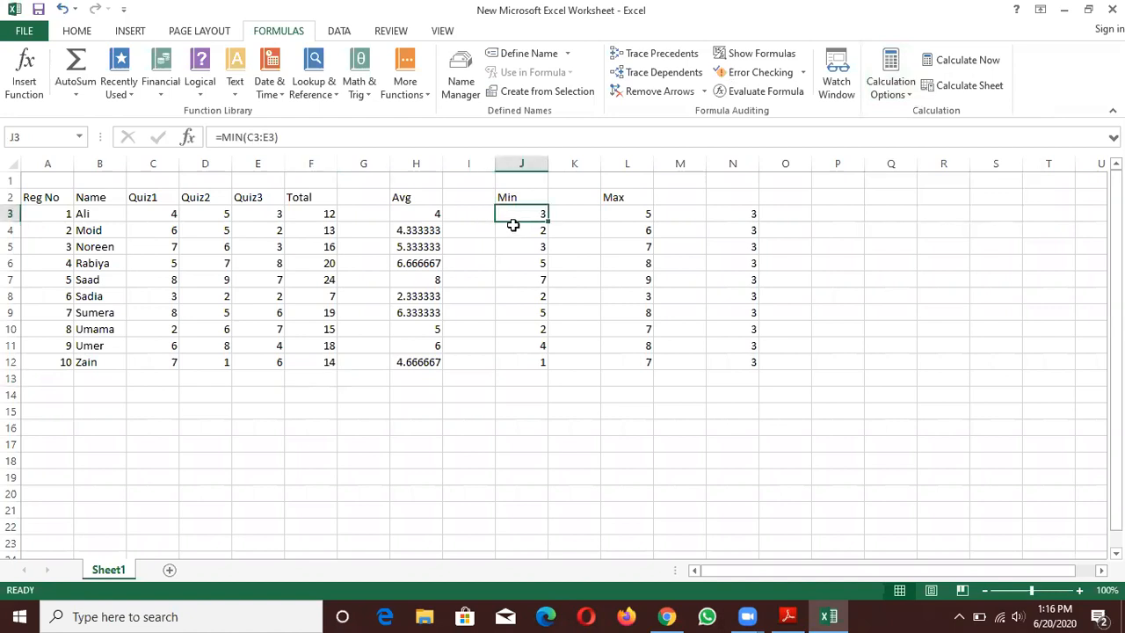
{"action": "left_click", "coordinate": [513, 230]}
{"action": "left_click", "coordinate": [512, 249]}
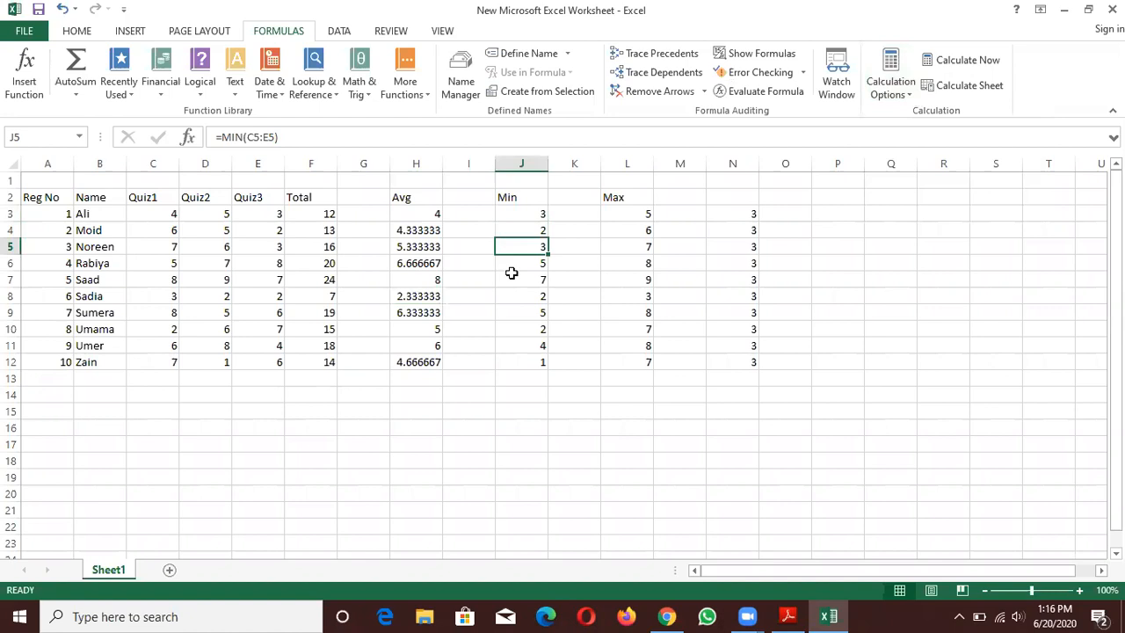
{"action": "left_click", "coordinate": [511, 265]}
{"action": "left_click", "coordinate": [510, 275]}
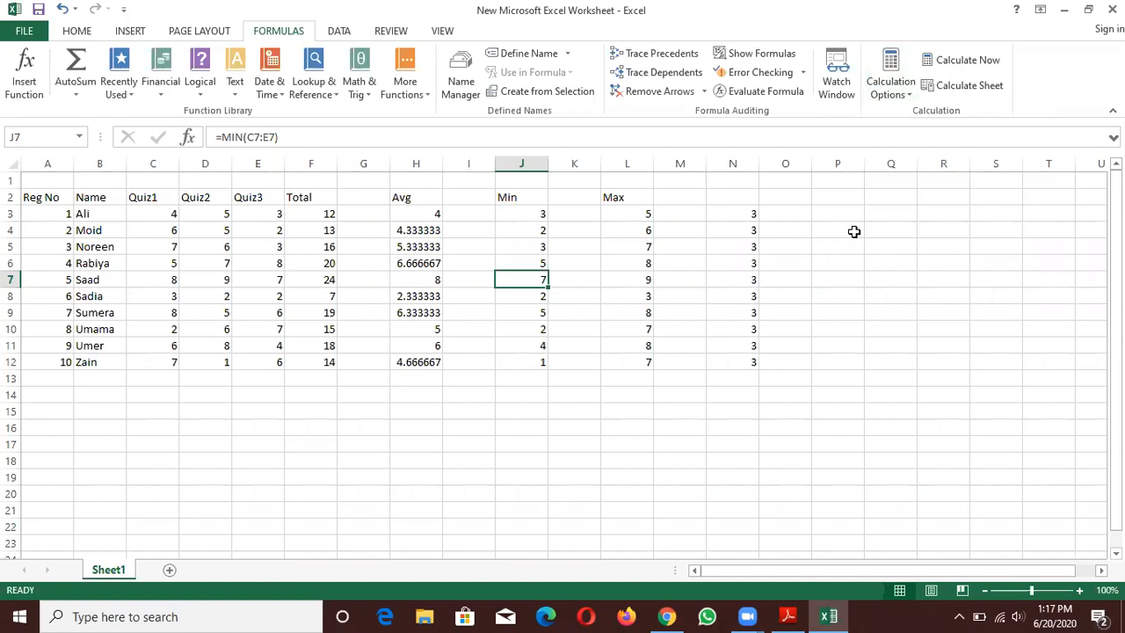
{"action": "left_click_drag", "start_coordinate": [1115, 263], "coordinate": [1116, 277]}
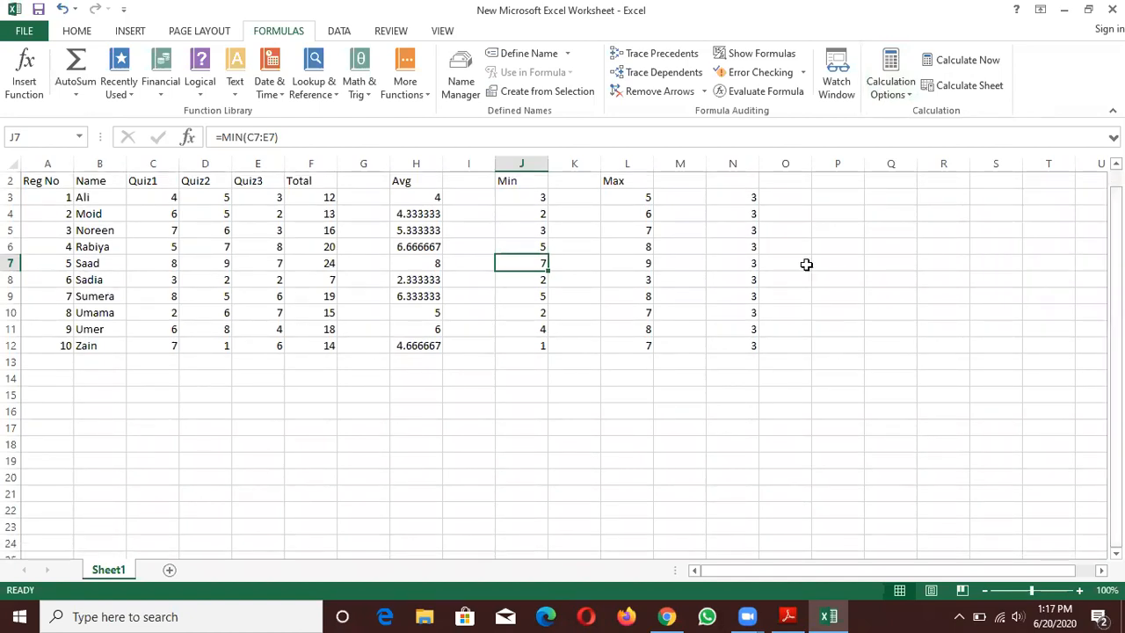
{"action": "left_click", "coordinate": [408, 197]}
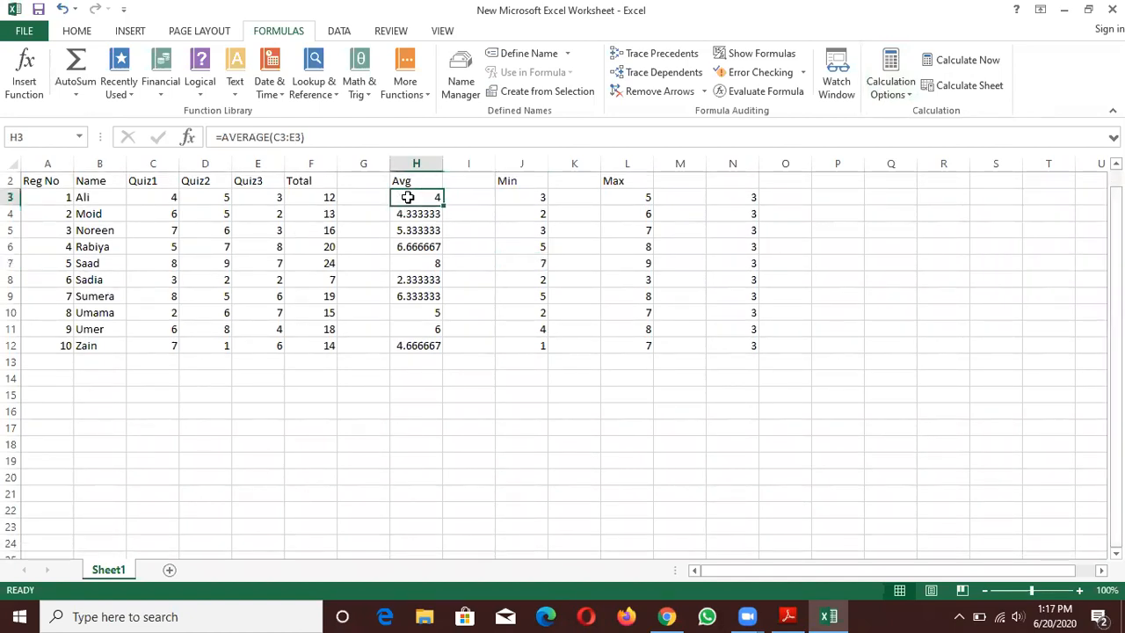
{"action": "left_click", "coordinate": [335, 197]}
{"action": "left_click_drag", "start_coordinate": [1116, 264], "coordinate": [1116, 248]}
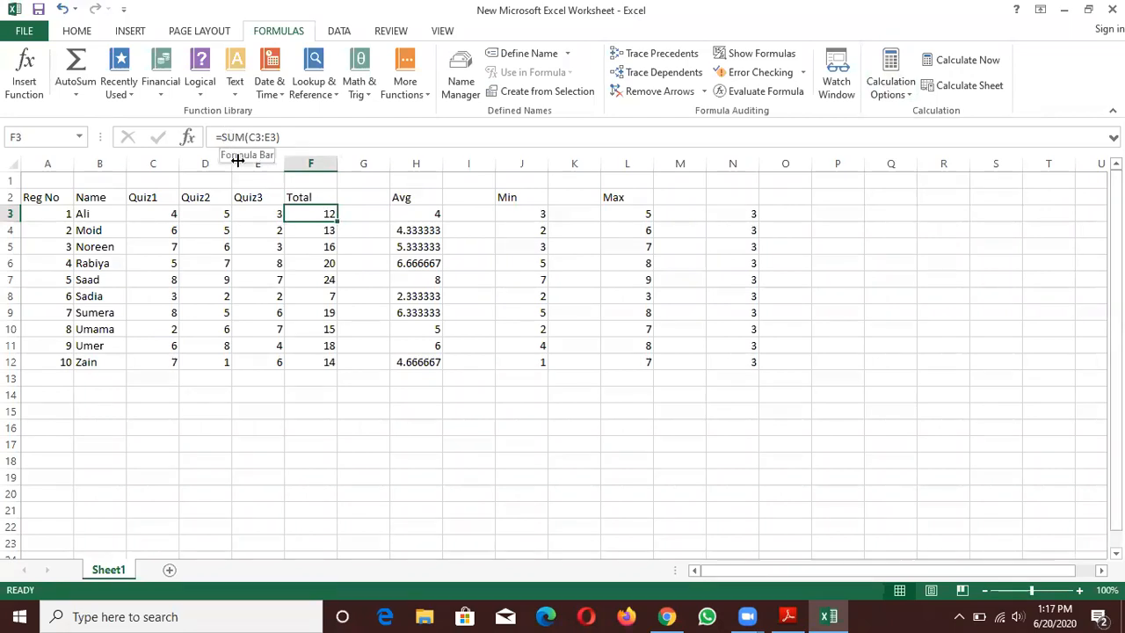
{"action": "left_click", "coordinate": [300, 231]}
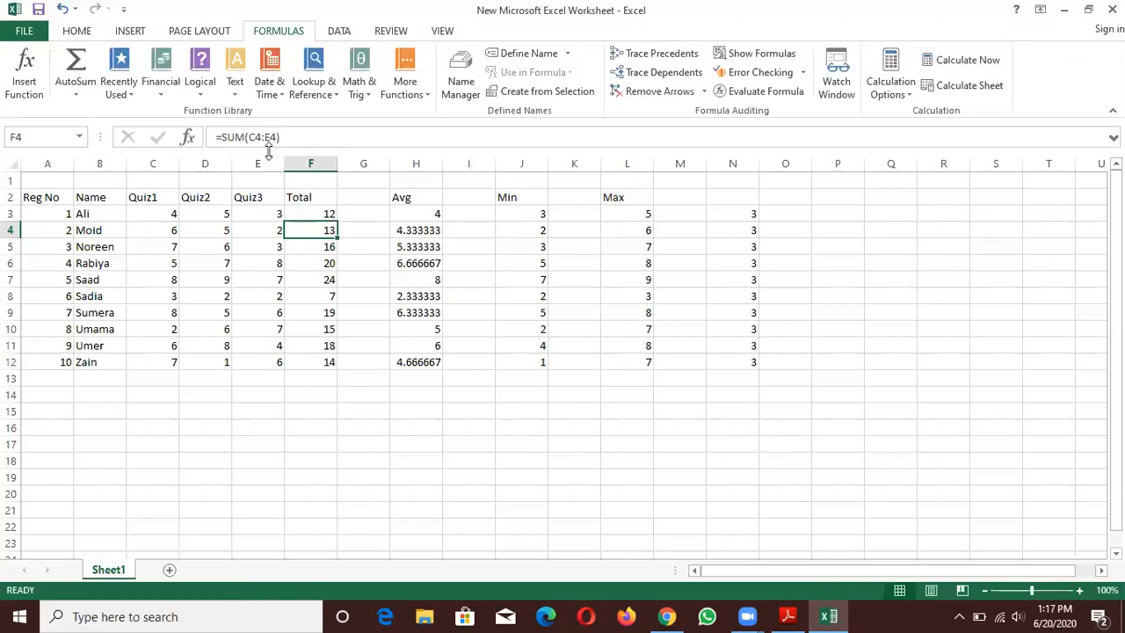
{"action": "left_click", "coordinate": [325, 216]}
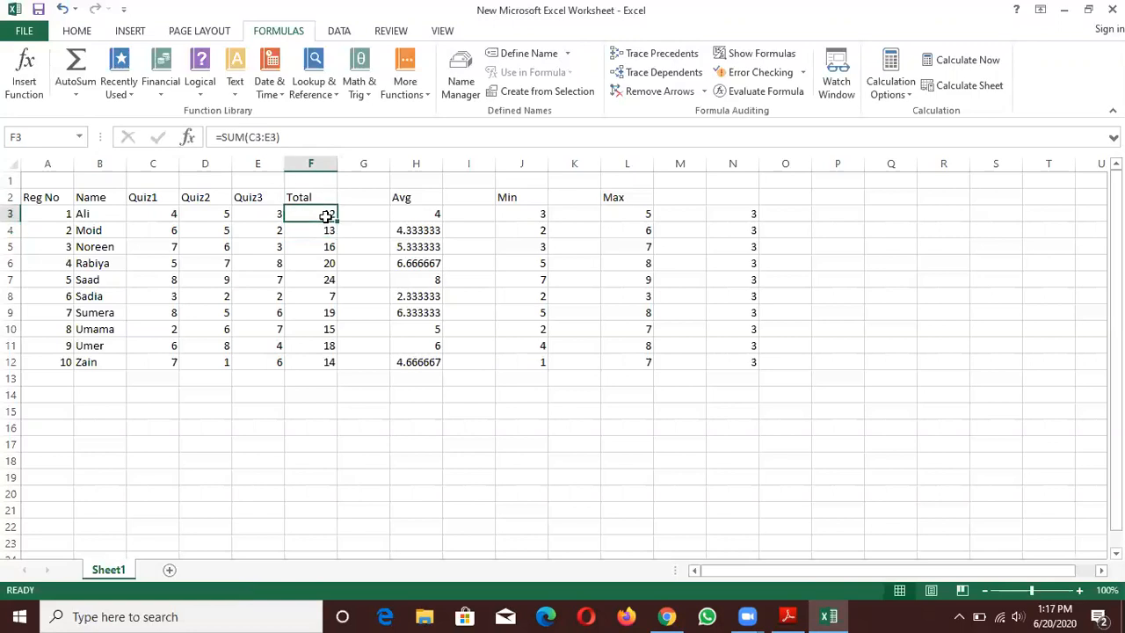
{"action": "left_click", "coordinate": [321, 246]}
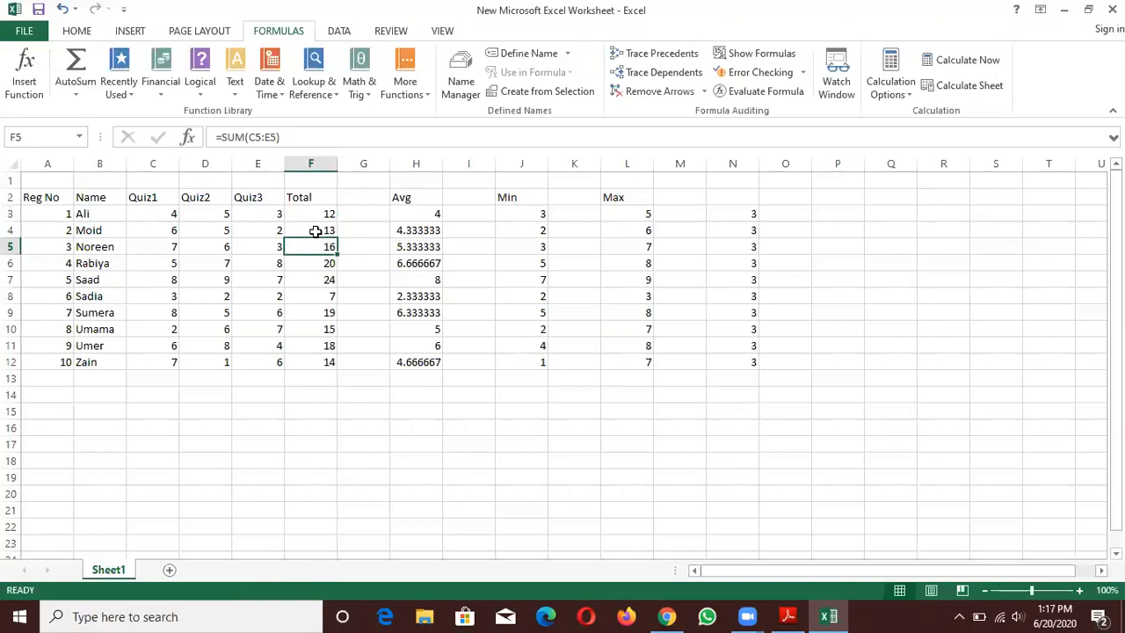
{"action": "left_click", "coordinate": [315, 231]}
{"action": "left_click", "coordinate": [316, 245]}
{"action": "left_click", "coordinate": [316, 265]}
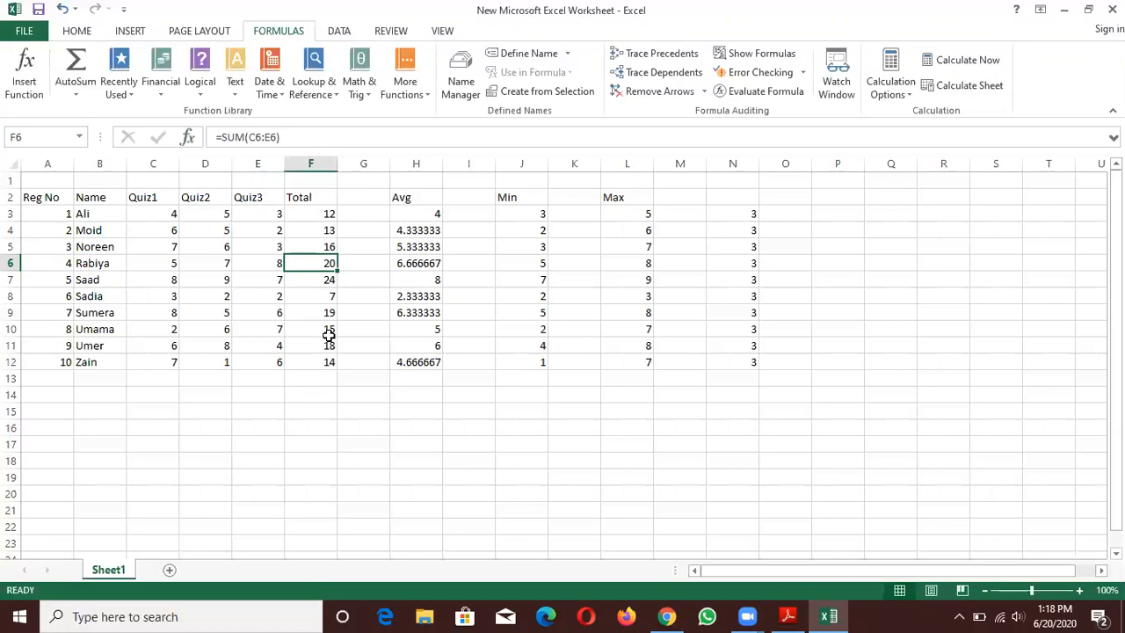
{"action": "left_click", "coordinate": [309, 282]}
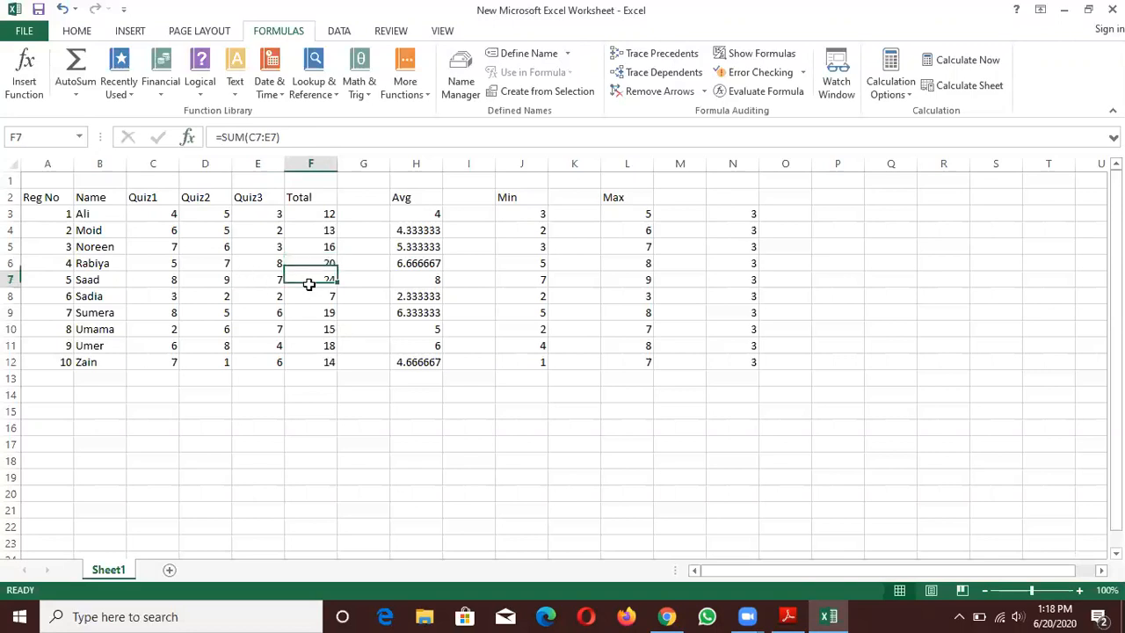
{"action": "left_click", "coordinate": [308, 294]}
{"action": "left_click", "coordinate": [314, 215]}
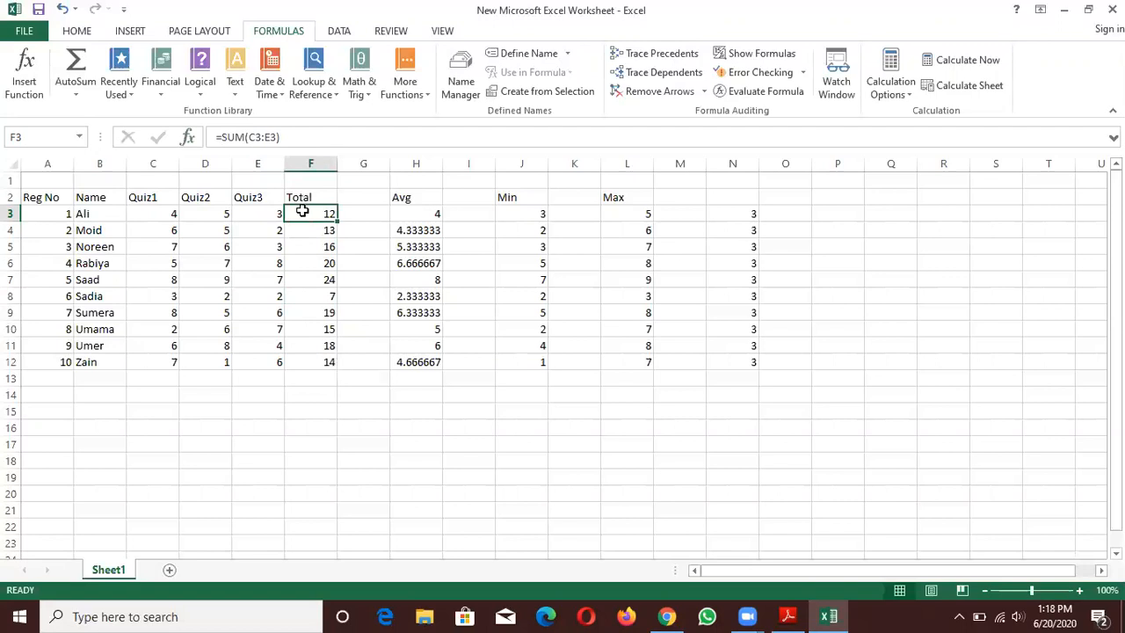
- Copy the three quiz columns with their headings, C2:E12, and paste them at F21
{"action": "left_click", "coordinate": [141, 201]}
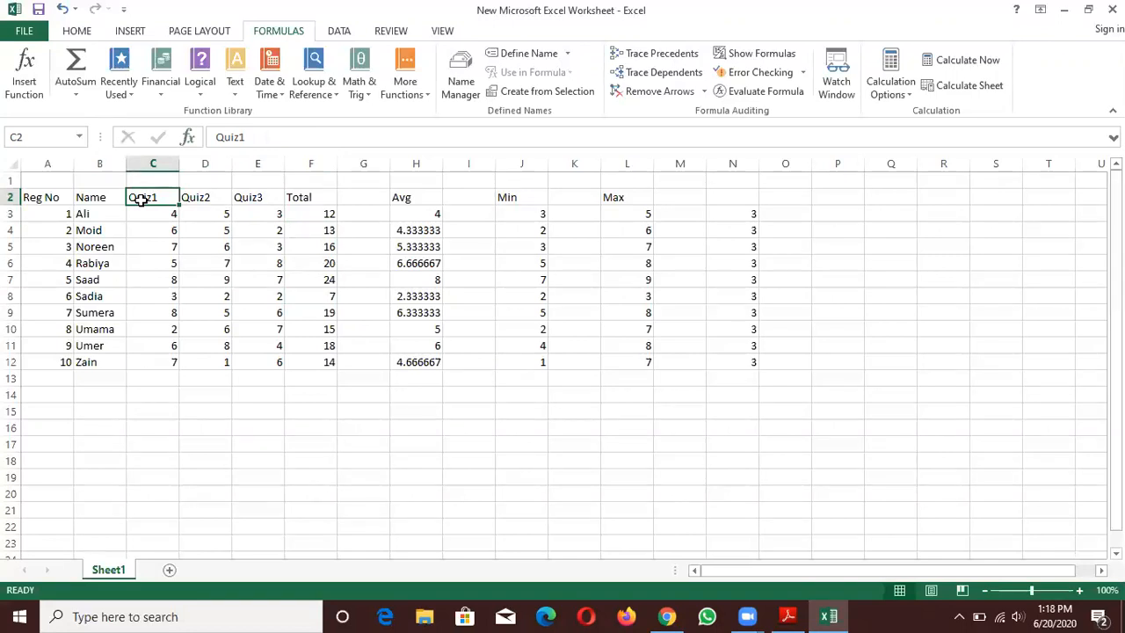
{"action": "left_click_drag", "start_coordinate": [141, 201], "coordinate": [272, 360]}
{"action": "key", "text": "ctrl+c"}
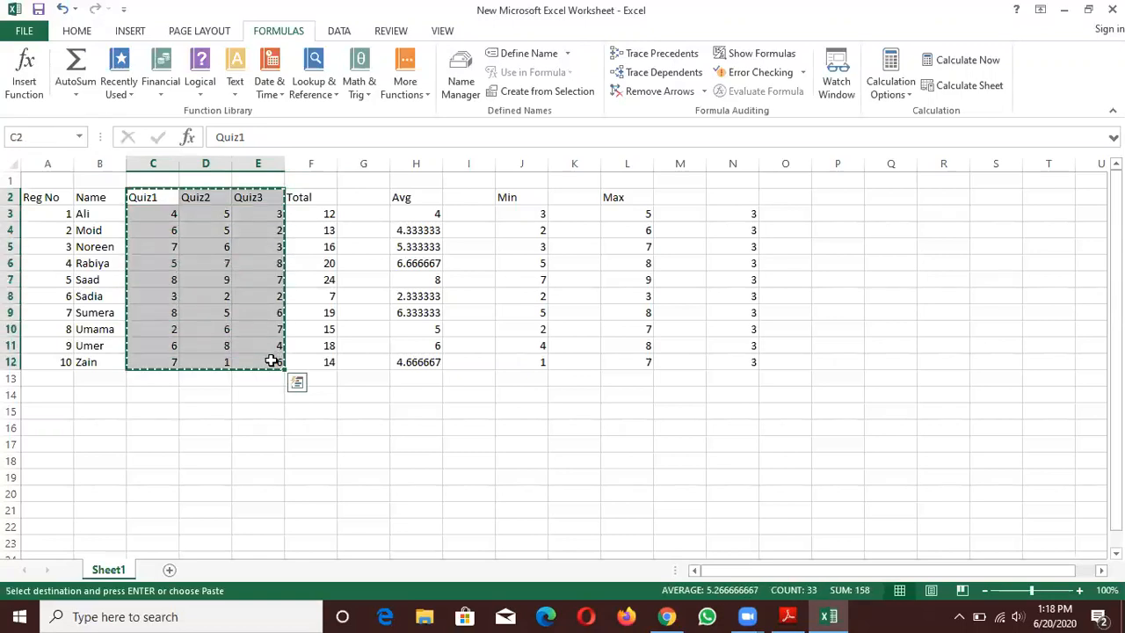
{"action": "left_click", "coordinate": [291, 482]}
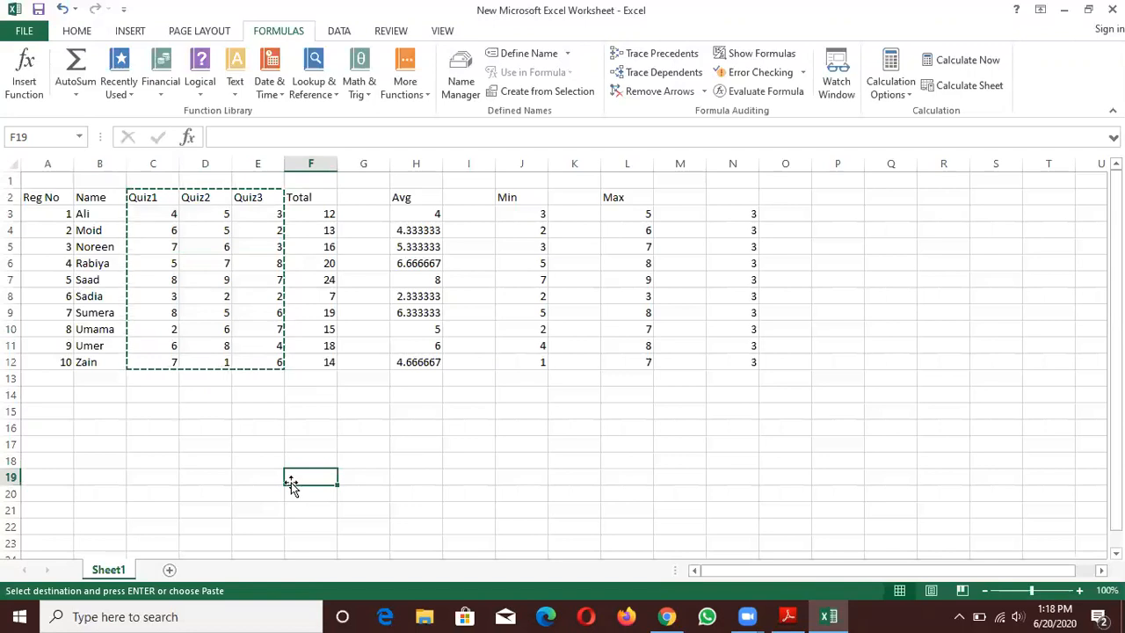
{"action": "left_click", "coordinate": [291, 510]}
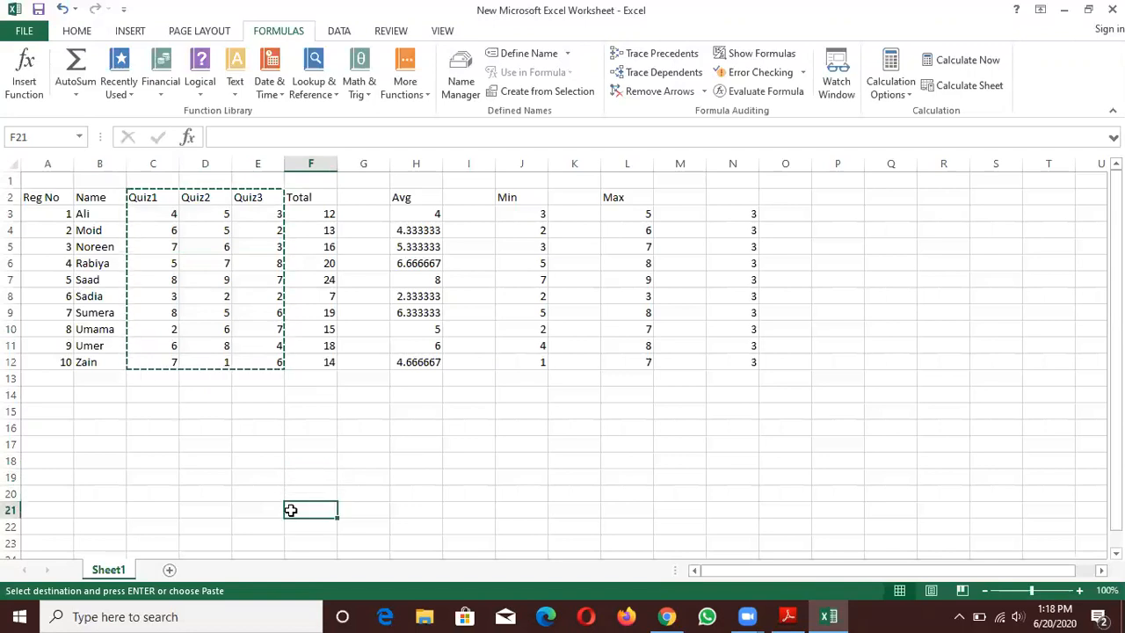
{"action": "key", "text": "ctrl+v"}
{"action": "left_click_drag", "start_coordinate": [1116, 369], "coordinate": [1116, 465]}
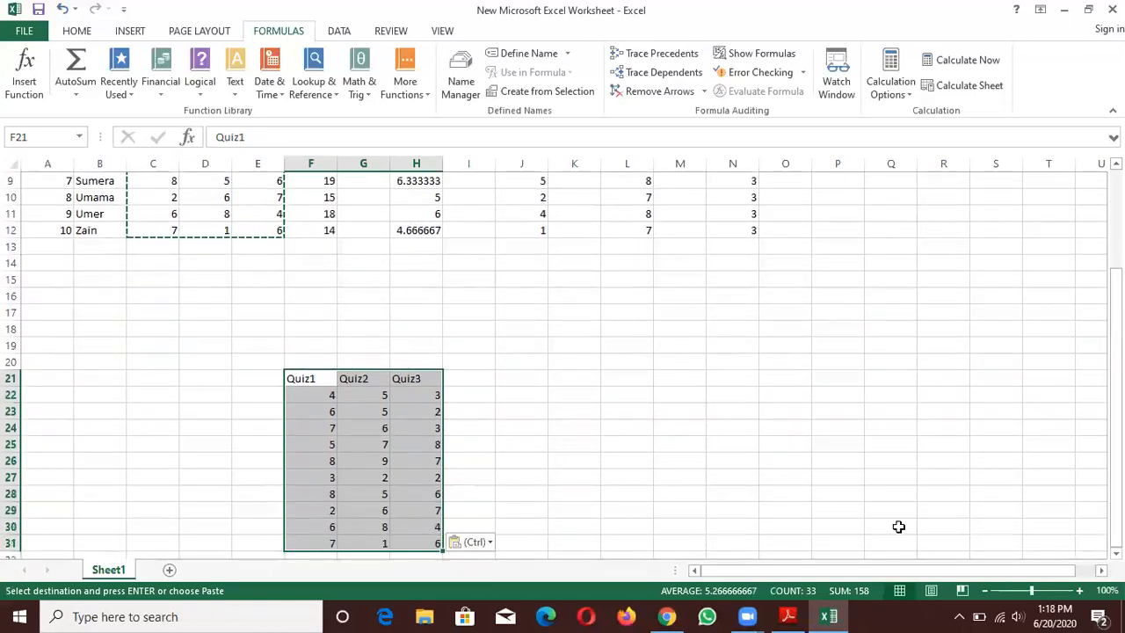
{"action": "double_click", "coordinate": [695, 524]}
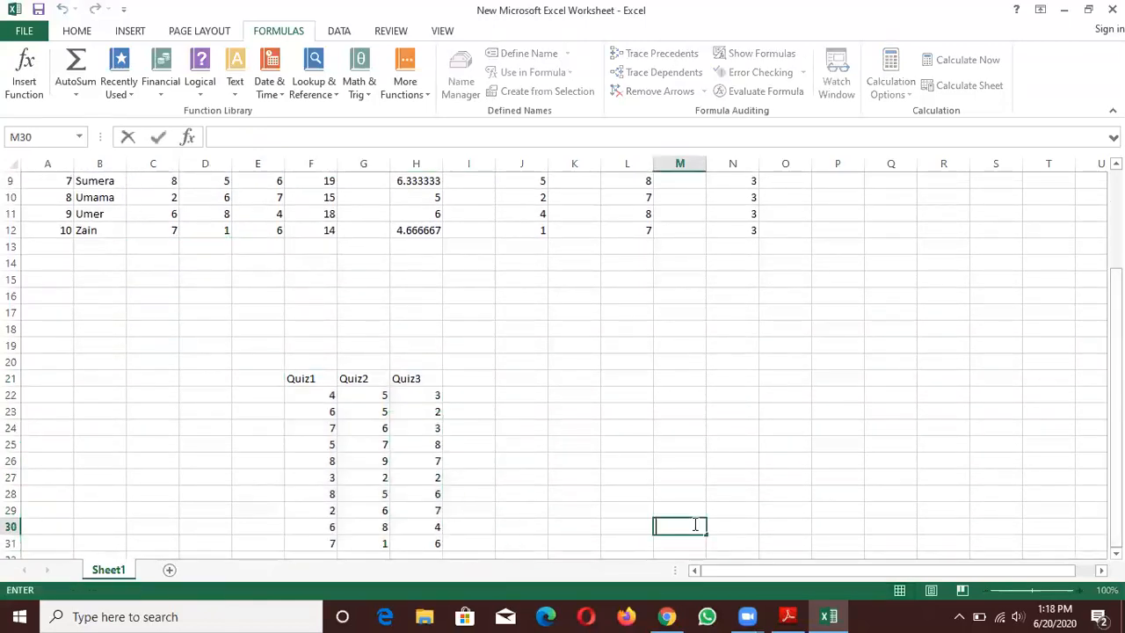
- Enter the heading Sum=F+G in J21, beside the copied quiz columns
{"action": "left_click", "coordinate": [507, 378]}
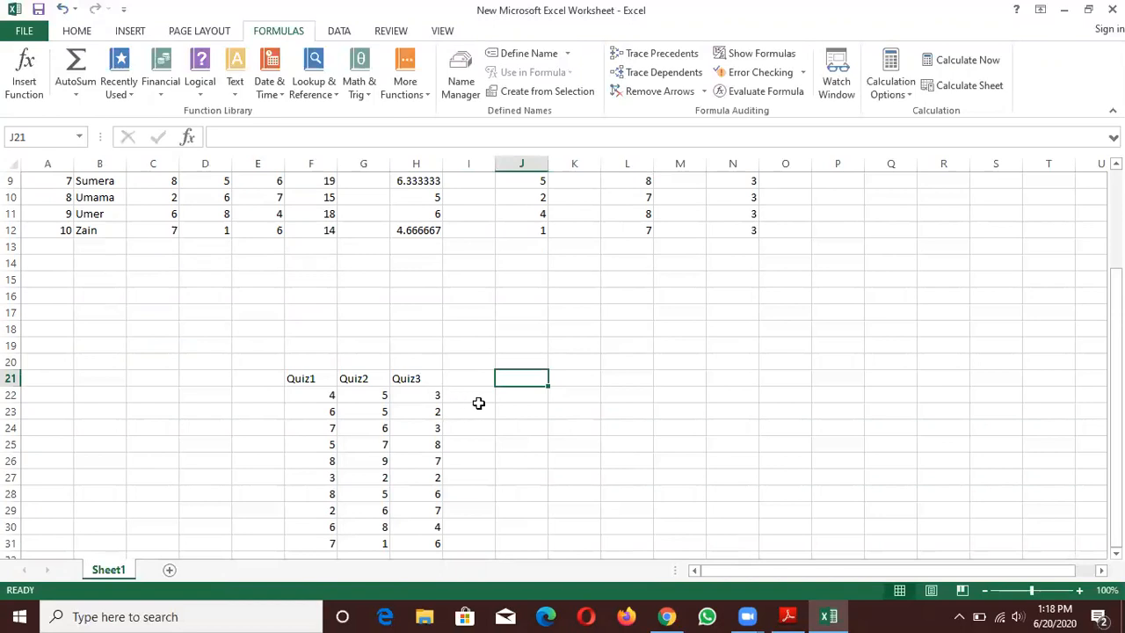
{"action": "left_click", "coordinate": [291, 381]}
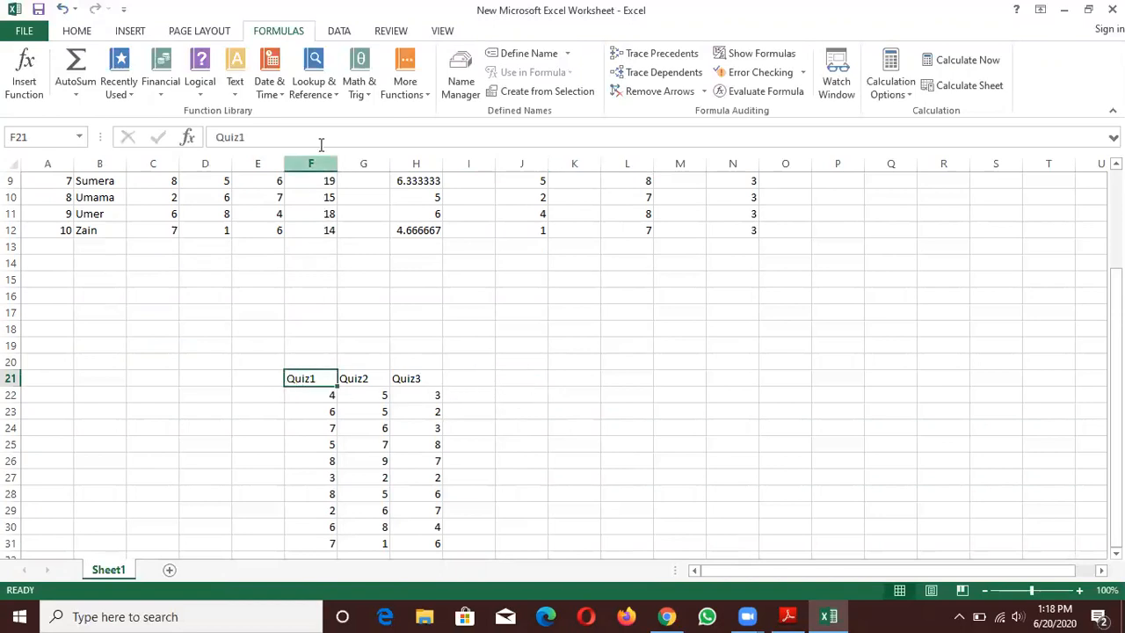
{"action": "left_click", "coordinate": [356, 378]}
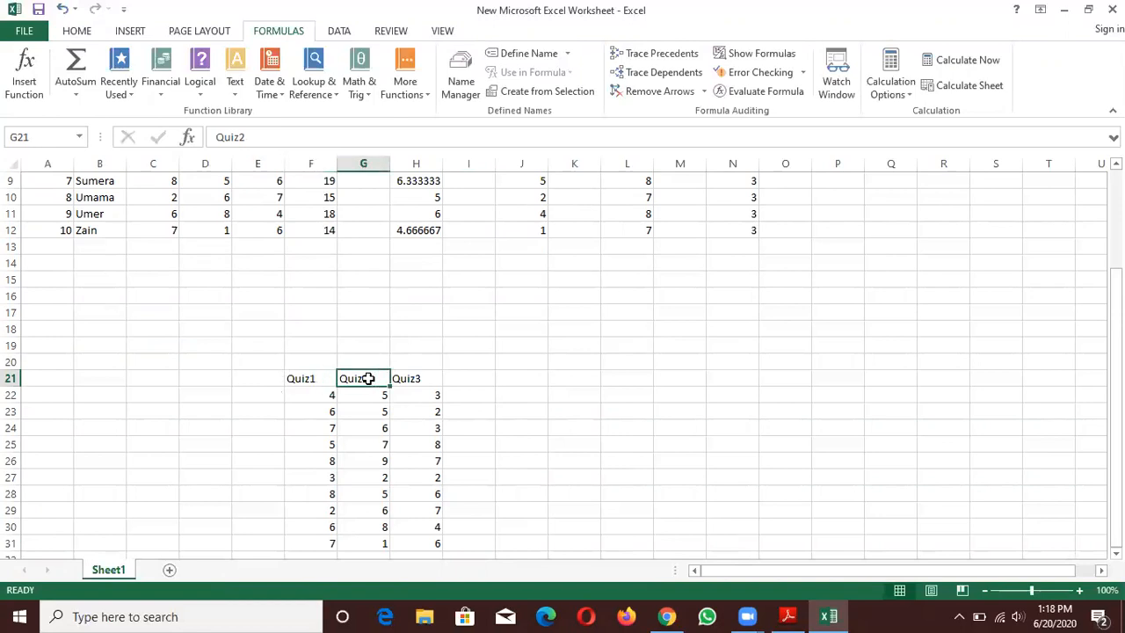
{"action": "left_click", "coordinate": [519, 381]}
{"action": "type", "text": "Sum=F"}
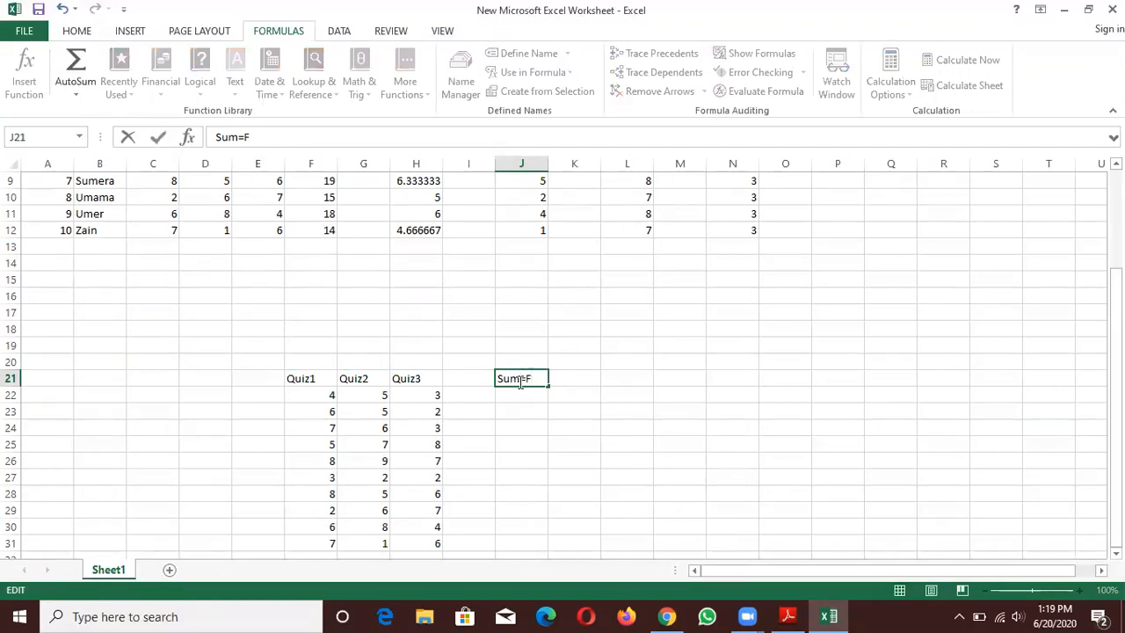
{"action": "type", "text": "+G"}
{"action": "left_click", "coordinate": [513, 397]}
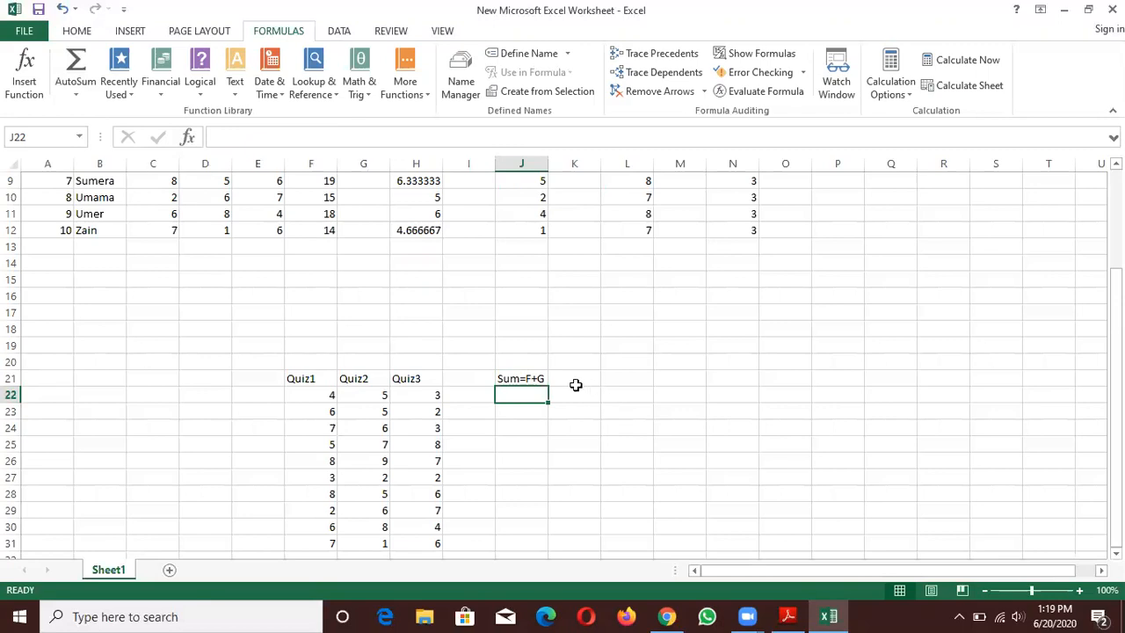
- Extend the heading in J21 to Sum=(F+G)*, with parentheses around the addition
{"action": "double_click", "coordinate": [542, 377]}
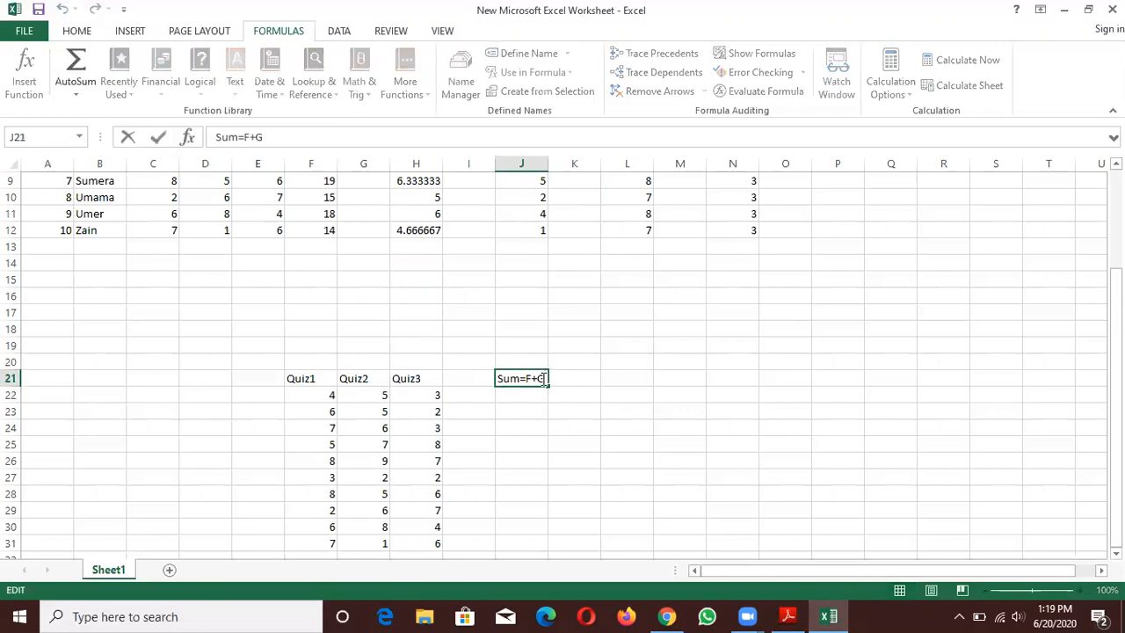
{"action": "type", "text": ")"}
{"action": "type", "text": "("}
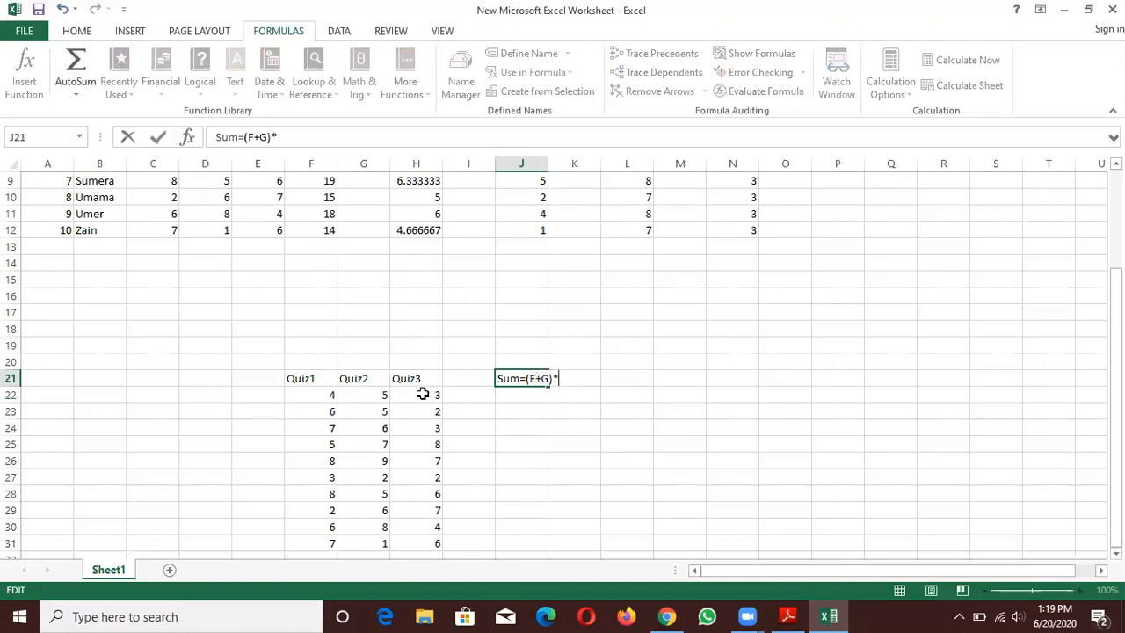
- Enter the multiplier 2 in H18, above the copied quiz columns
{"action": "left_click", "coordinate": [414, 335]}
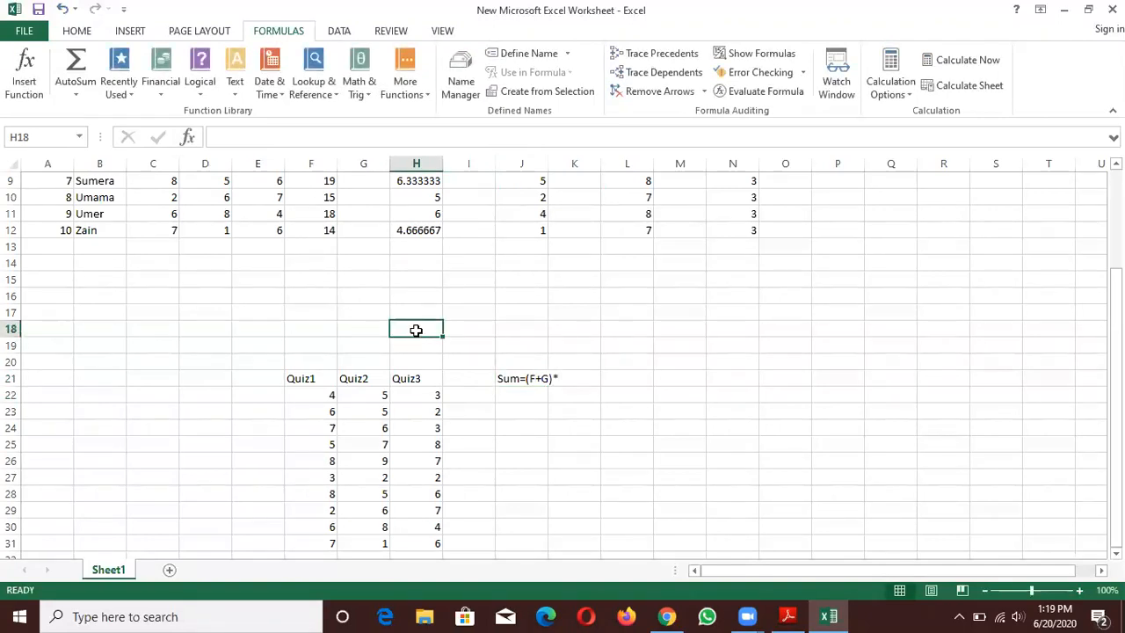
{"action": "type", "text": "2"}
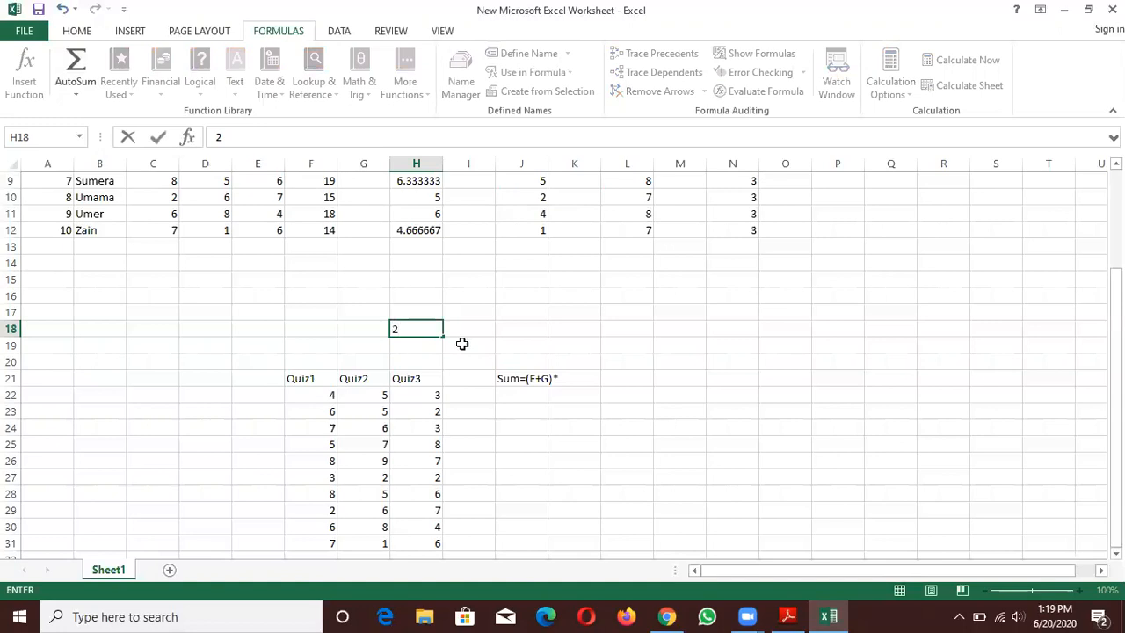
{"action": "double_click", "coordinate": [563, 376]}
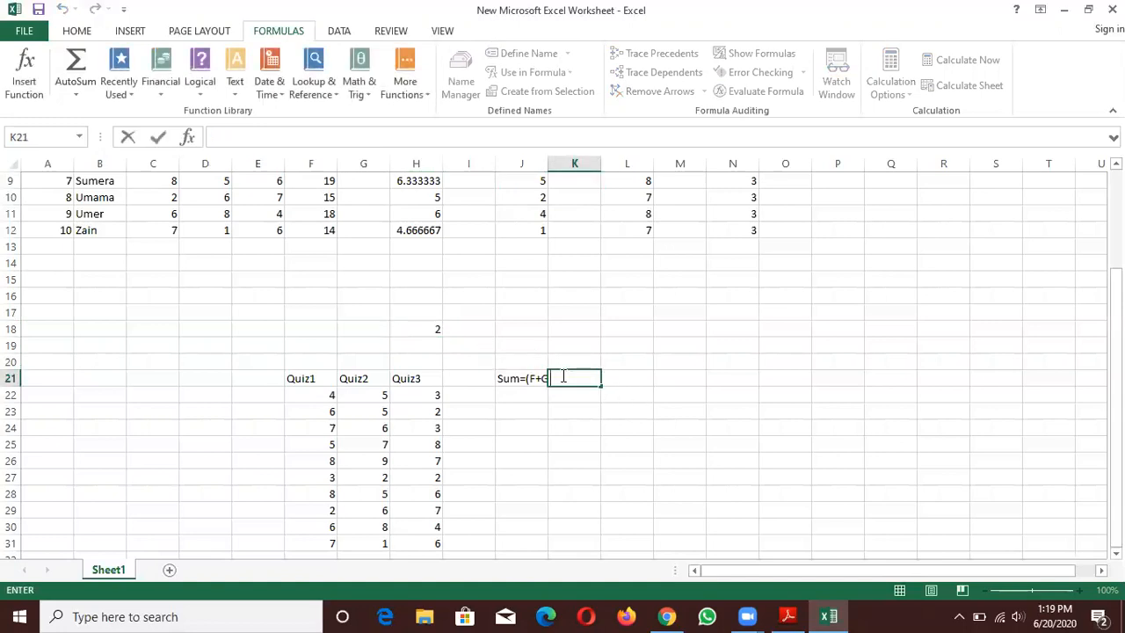
{"action": "left_click", "coordinate": [437, 328]}
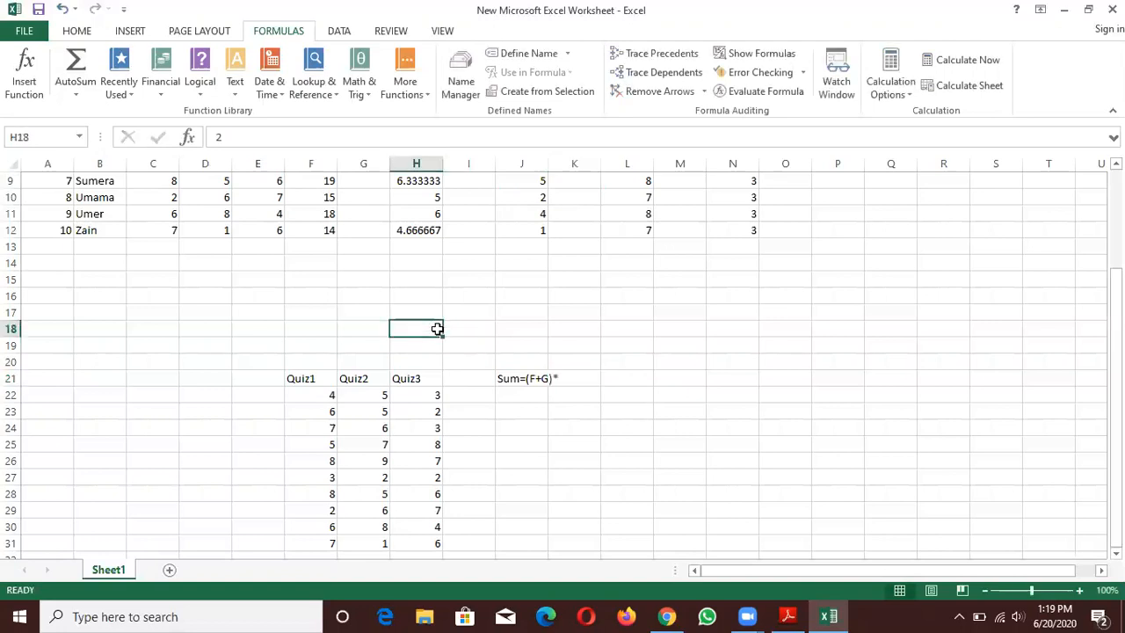
- Complete the heading in J21 as Sum=(F+G)*H18
{"action": "double_click", "coordinate": [562, 379]}
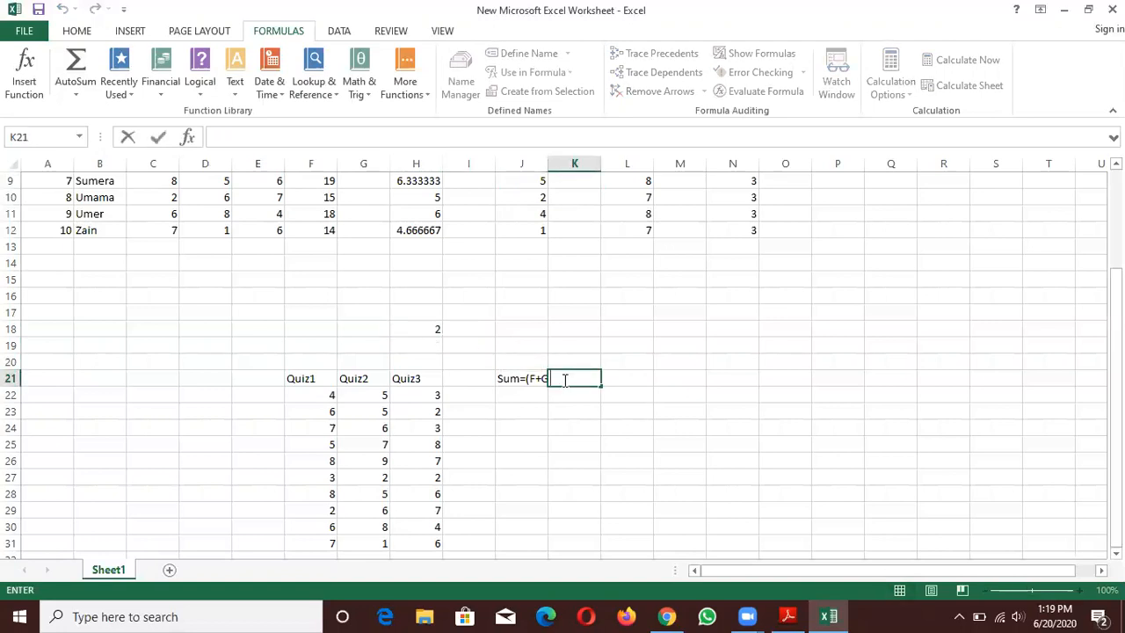
{"action": "double_click", "coordinate": [542, 379]}
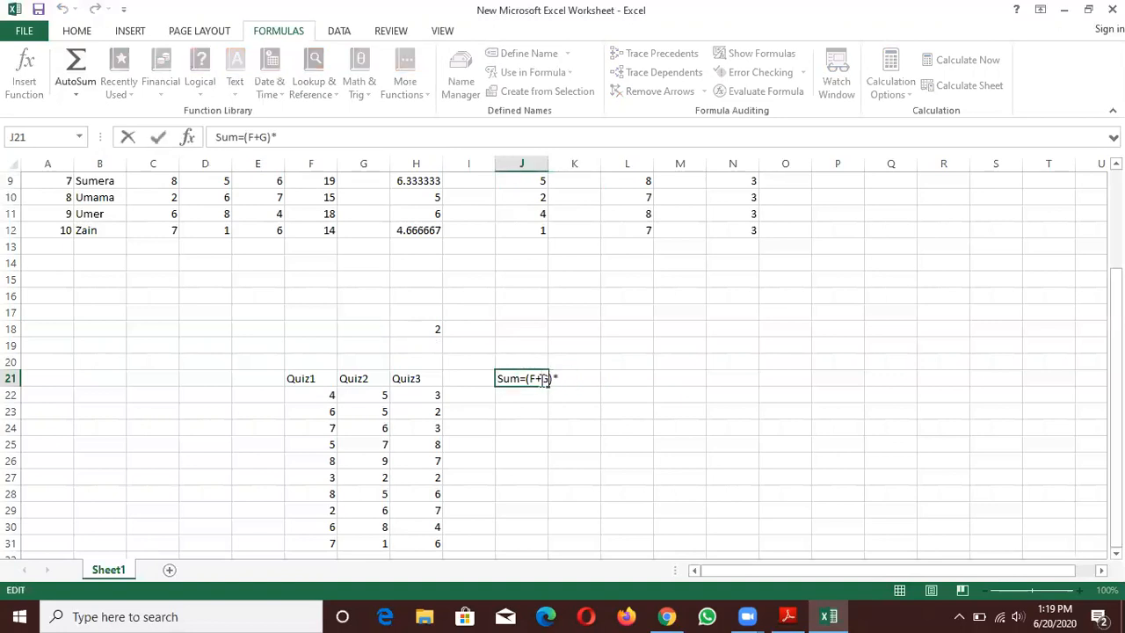
{"action": "type", "text": "H18"}
{"action": "left_click", "coordinate": [603, 392]}
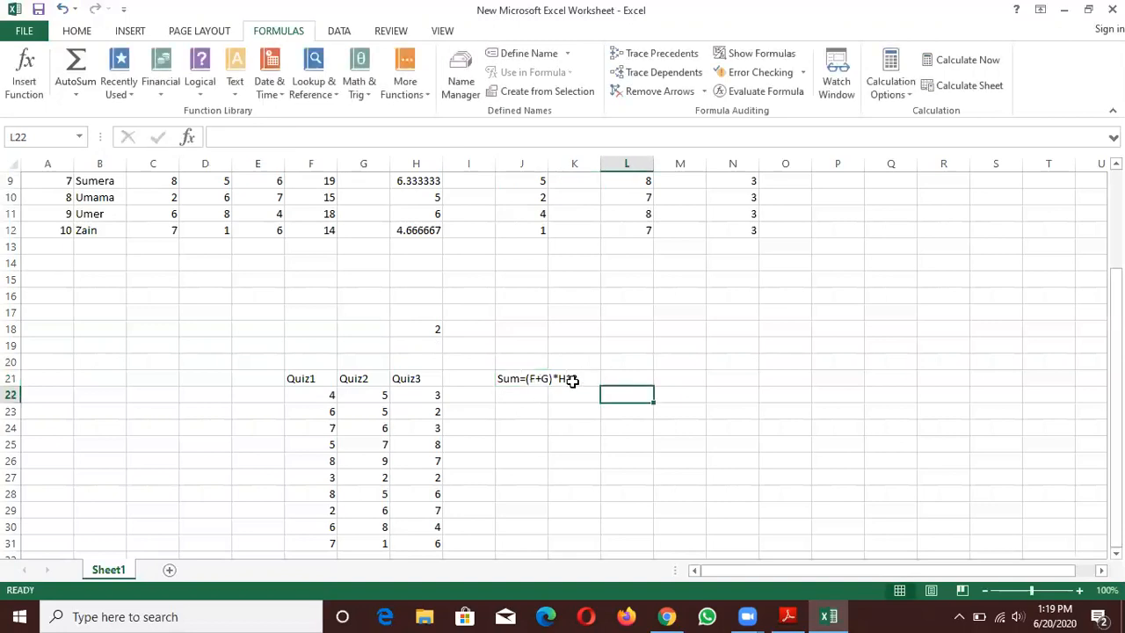
{"action": "left_click", "coordinate": [427, 330]}
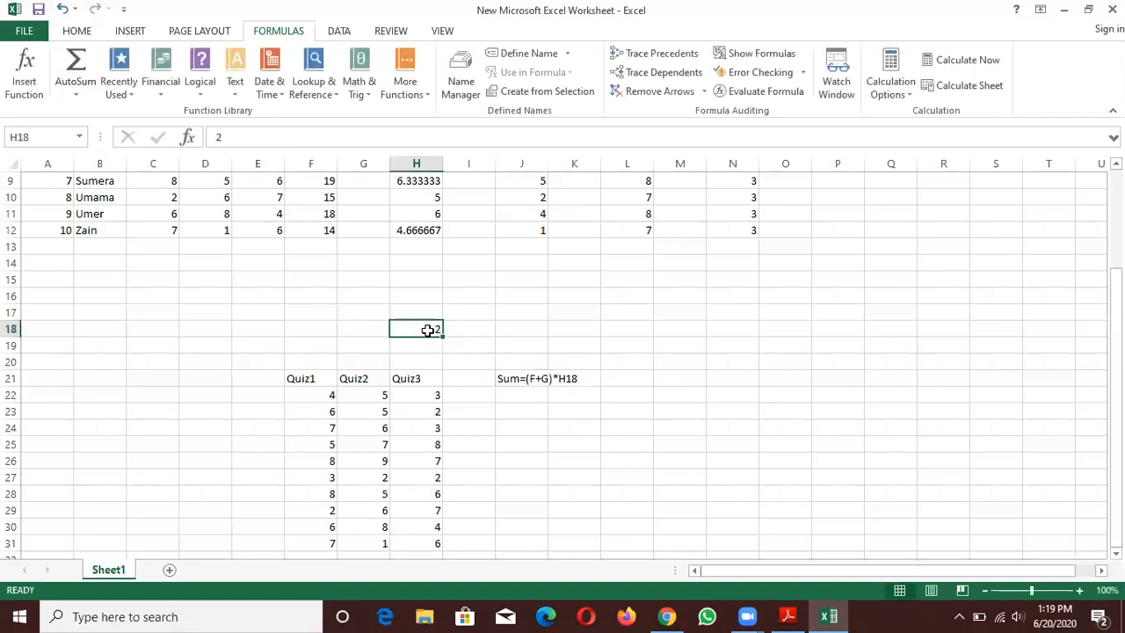
- Wrap the text of the heading in J21 so it fits within the column
{"action": "left_click", "coordinate": [534, 378]}
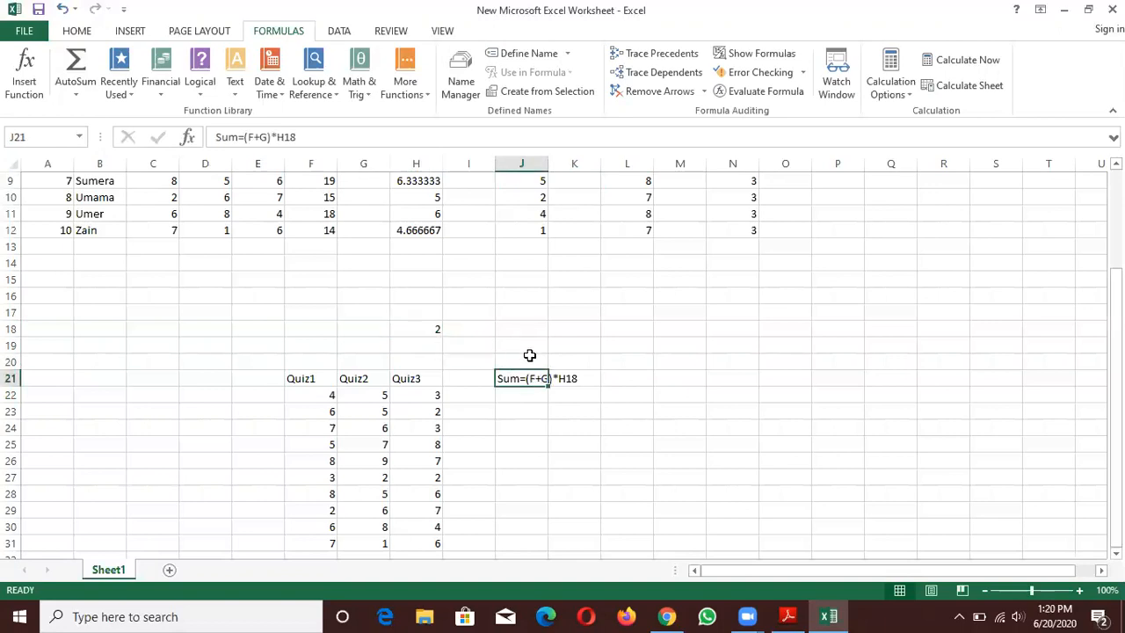
{"action": "left_click", "coordinate": [70, 35]}
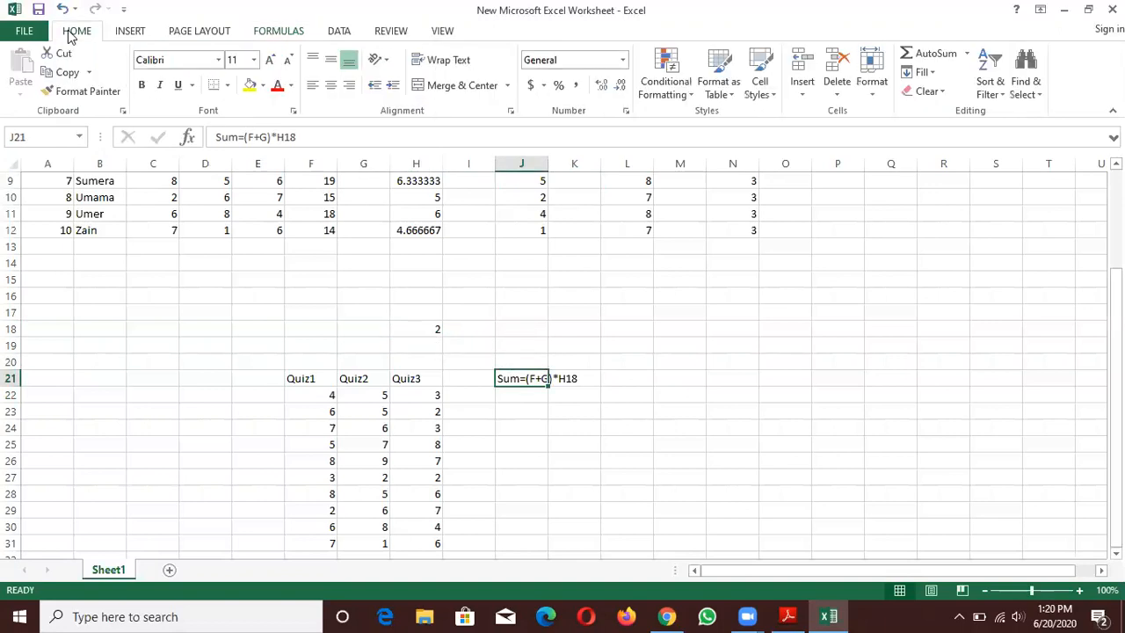
{"action": "left_click", "coordinate": [450, 60]}
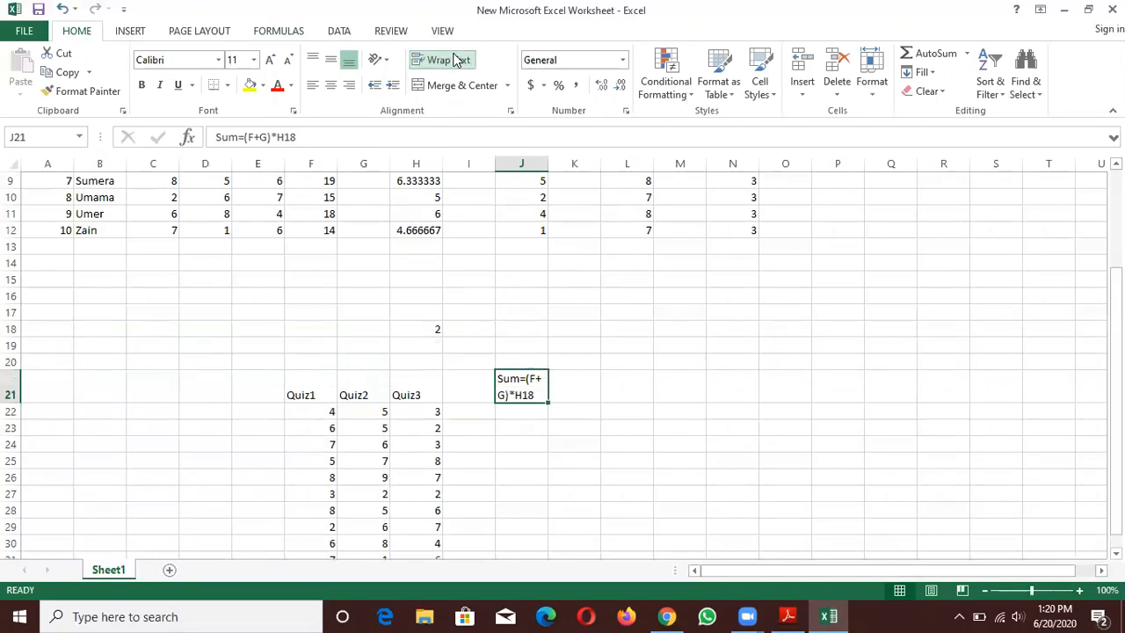
- Insert an AutoSum SUM formula in J22 and change it to =SUM(F22+G22)
{"action": "left_click_drag", "start_coordinate": [1114, 327], "coordinate": [1114, 332]}
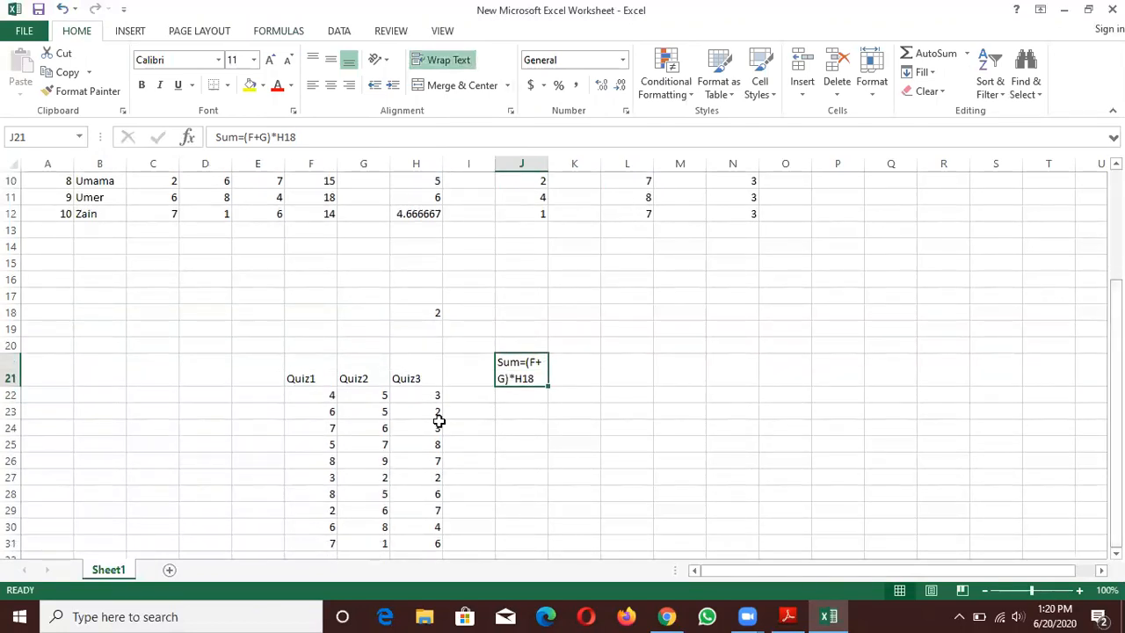
{"action": "left_click", "coordinate": [510, 398]}
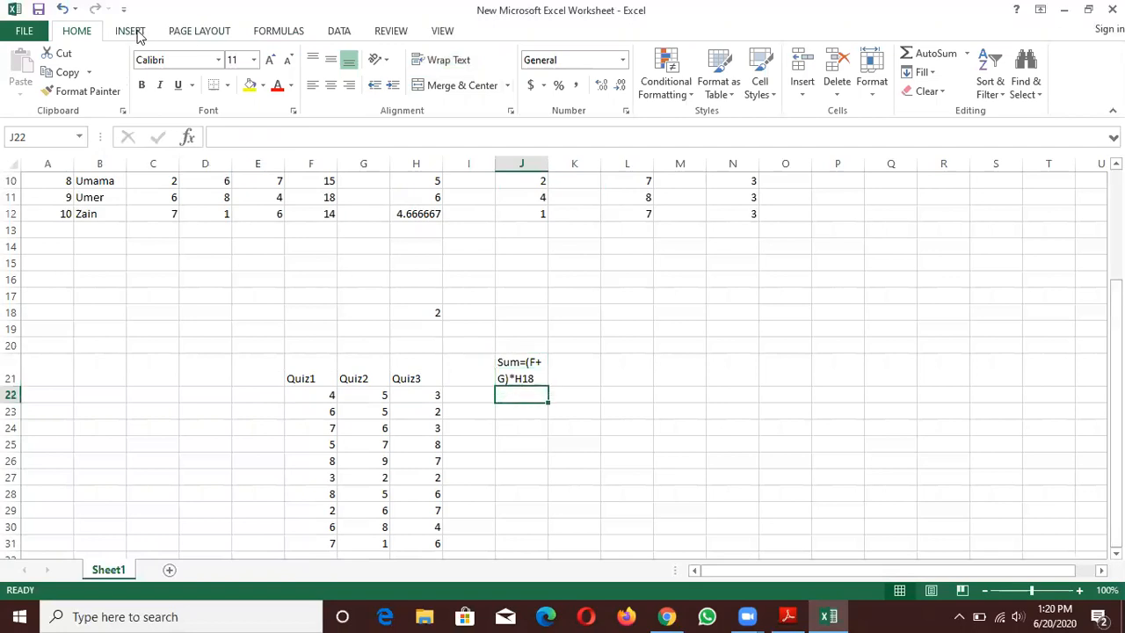
{"action": "left_click", "coordinate": [263, 35]}
{"action": "left_click", "coordinate": [76, 90]}
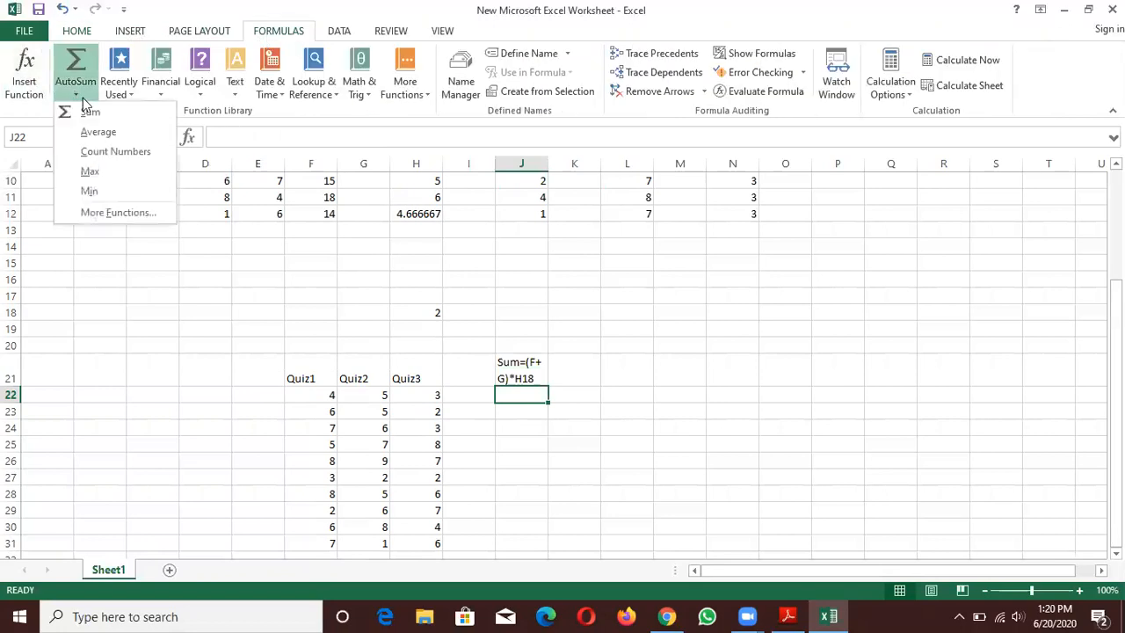
{"action": "left_click", "coordinate": [90, 112]}
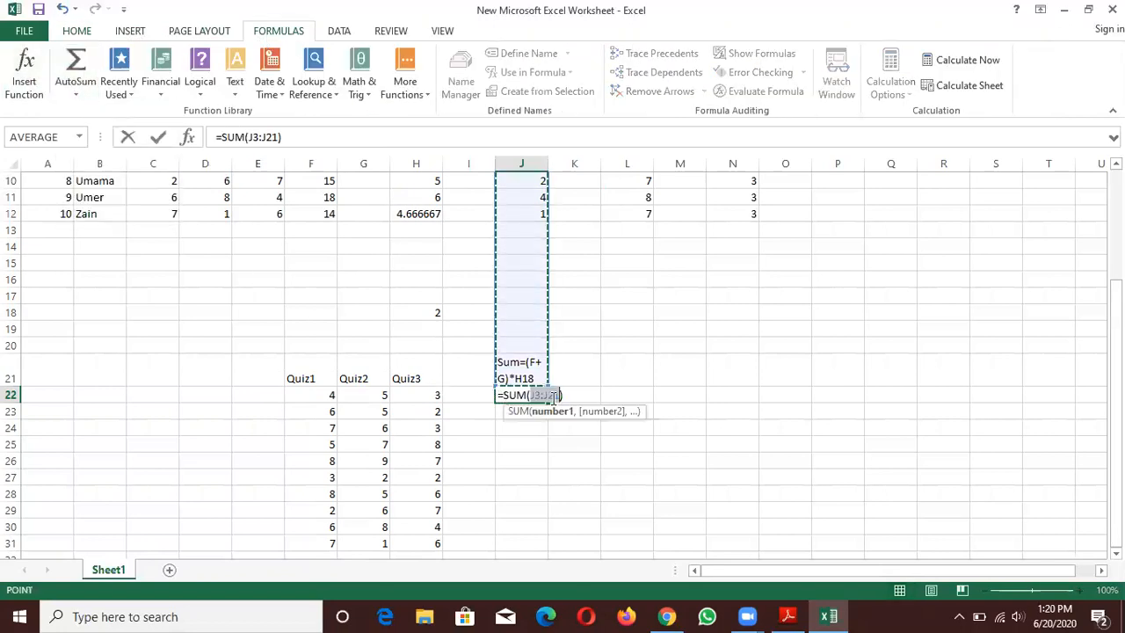
{"action": "key", "text": "BackSpace"}
{"action": "key", "text": "BackSpace"}
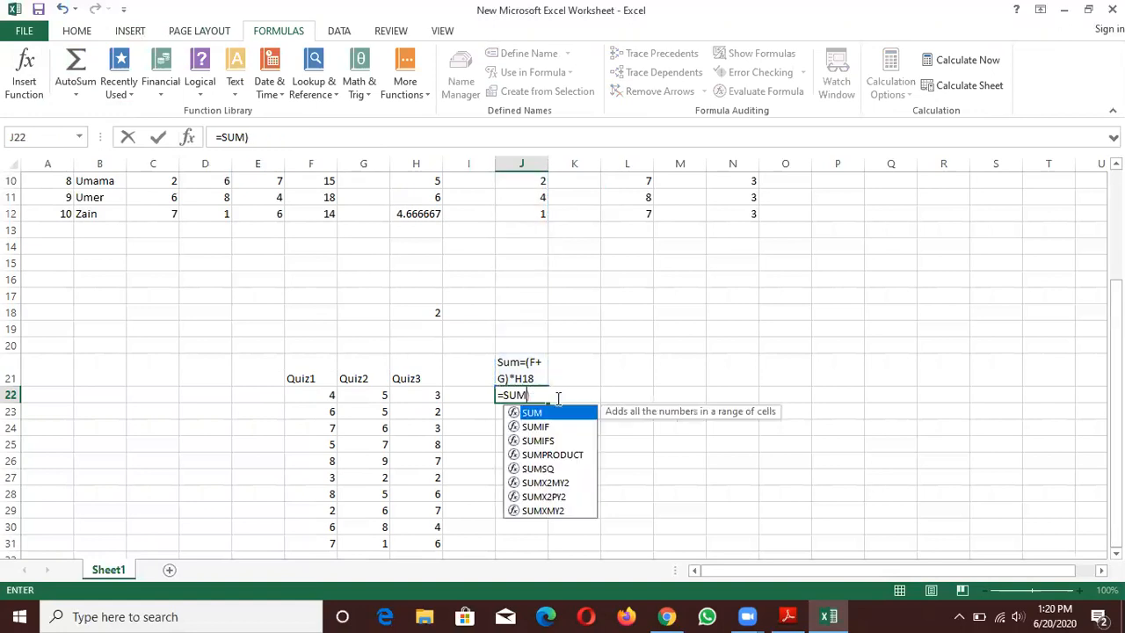
{"action": "type", "text": "("}
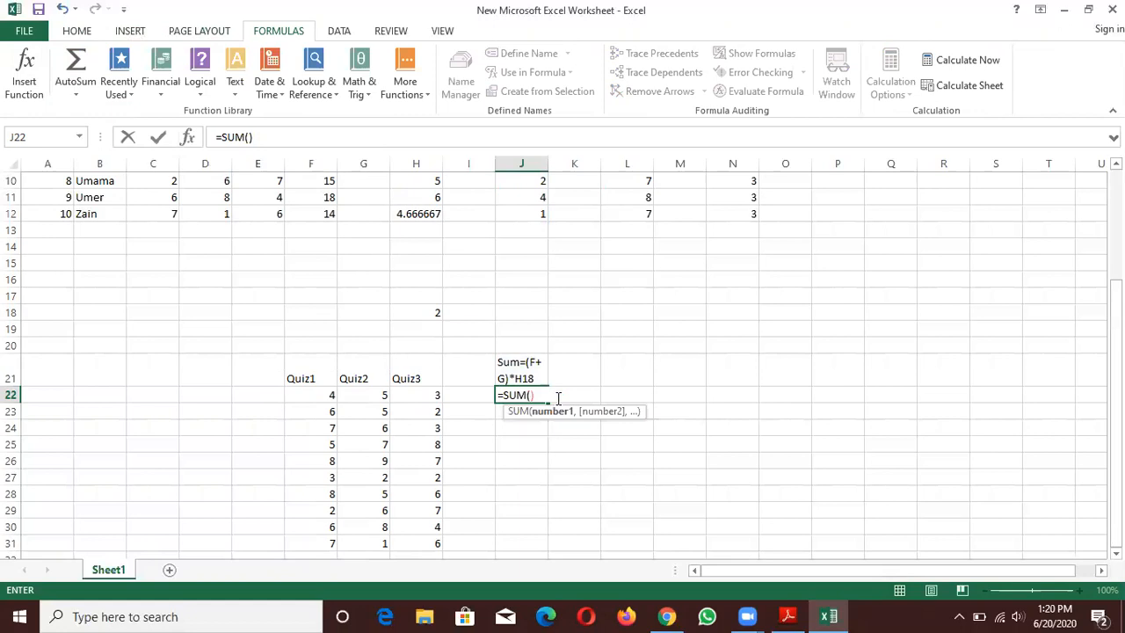
{"action": "type", "text": "F"}
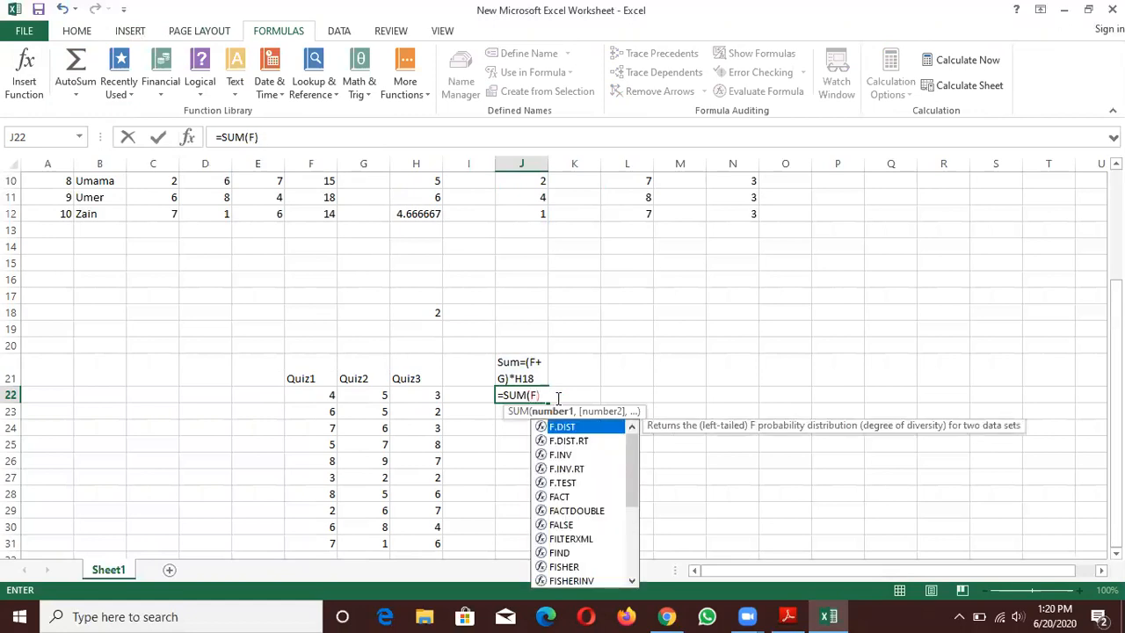
{"action": "type", "text": "22+"}
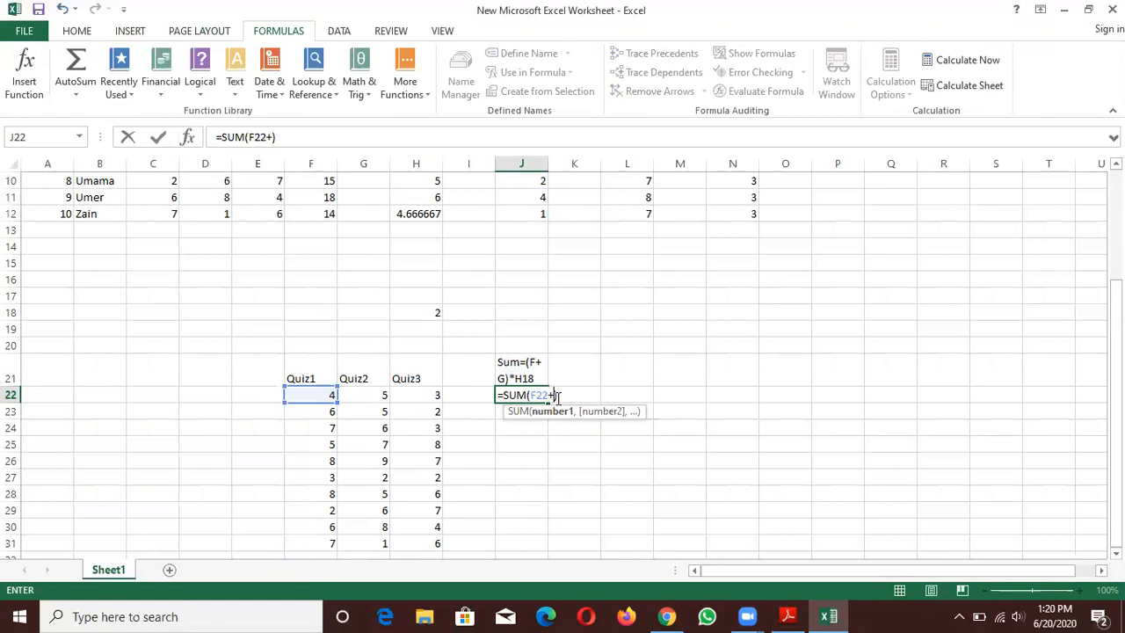
{"action": "type", "text": "G22"}
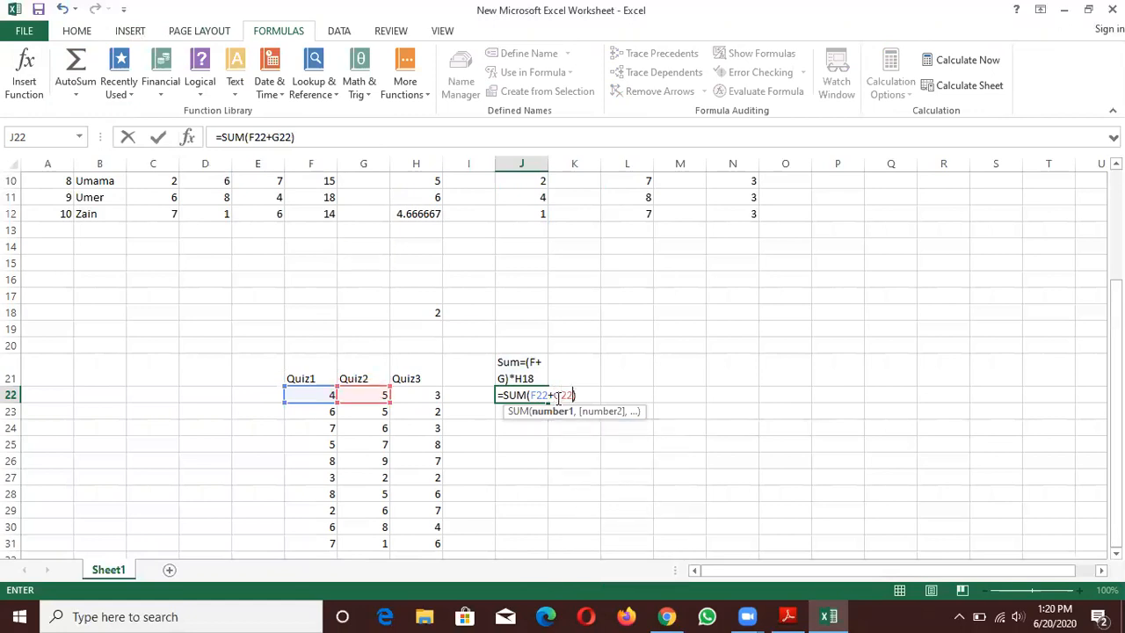
{"action": "left_click", "coordinate": [558, 397]}
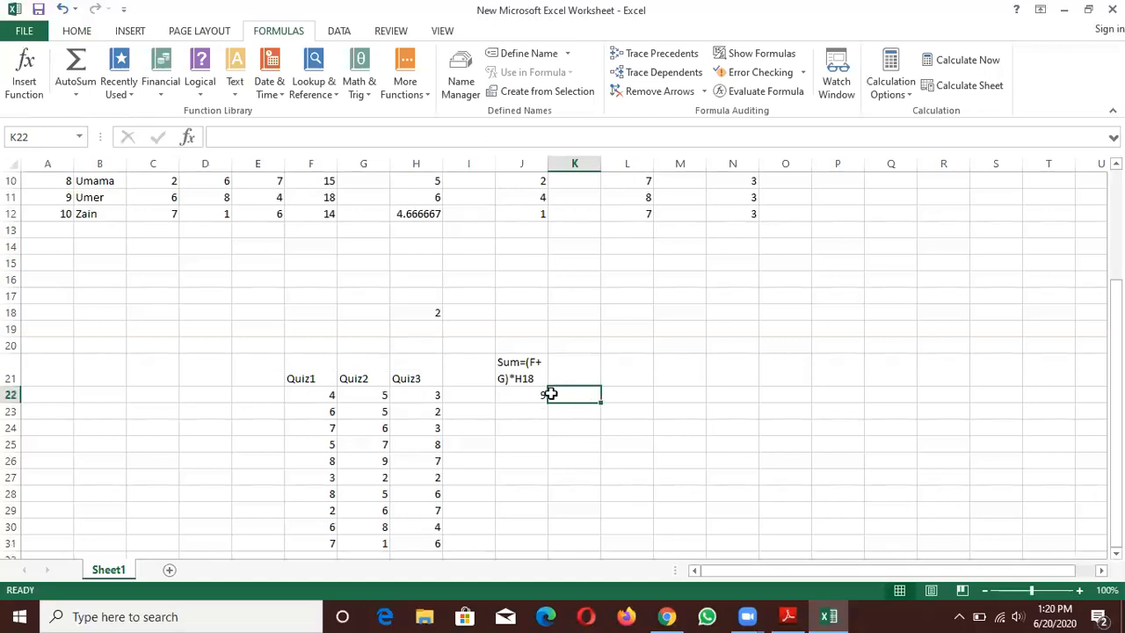
- Multiply the sum in J22 by the multiplier cell, making the formula =SUM(F22+G22)*H18
{"action": "double_click", "coordinate": [539, 393]}
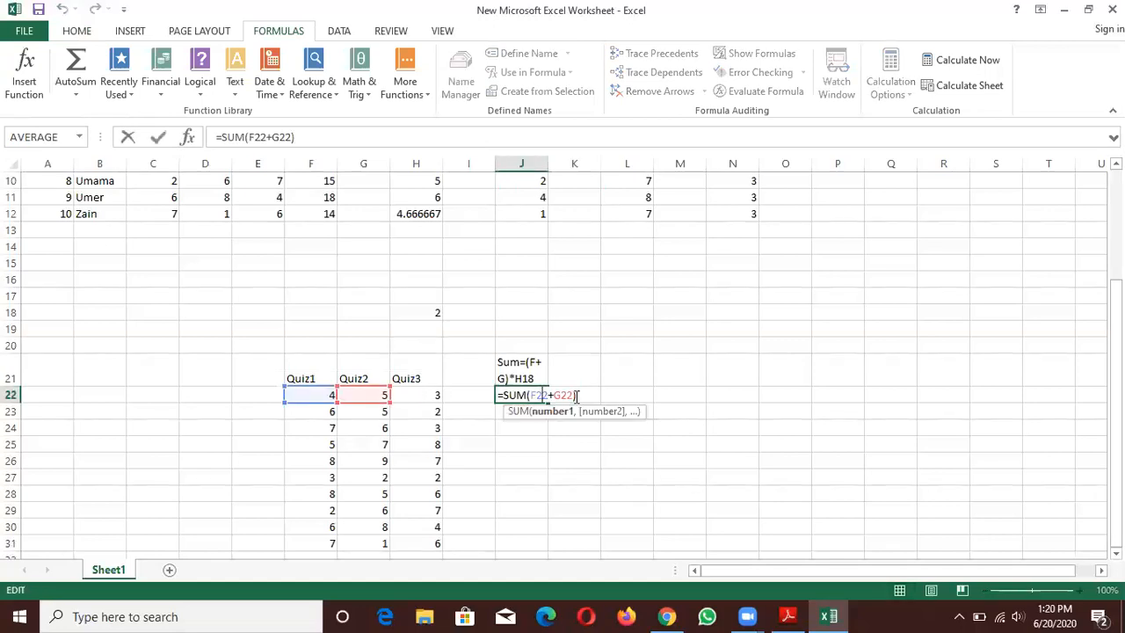
{"action": "left_click", "coordinate": [577, 397]}
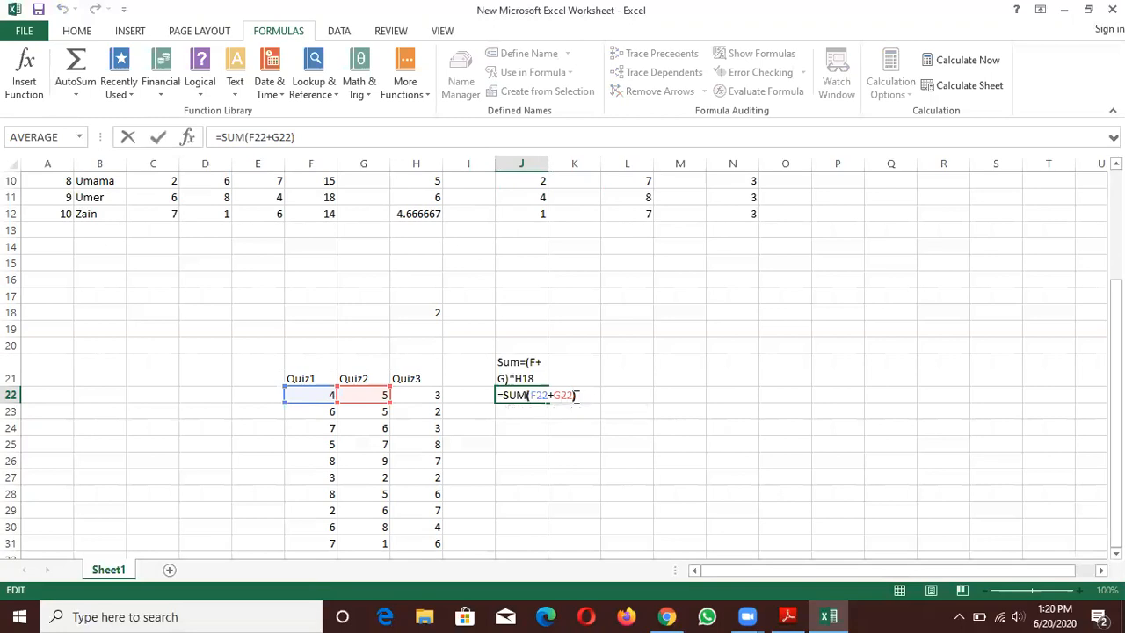
{"action": "type", "text": "*H18"}
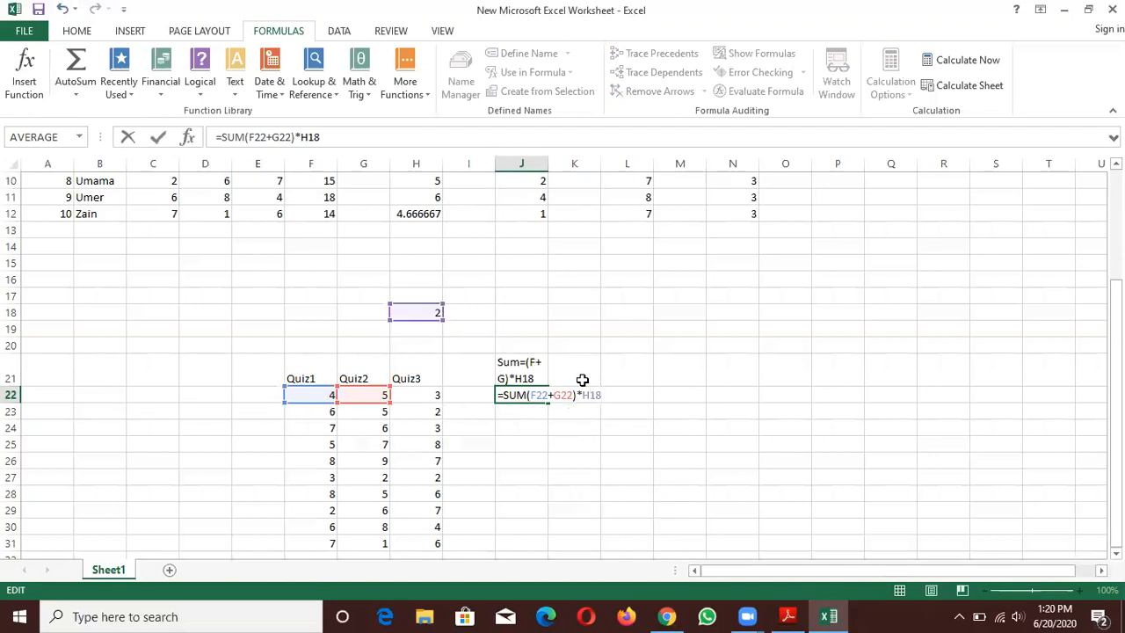
{"action": "key", "text": "Return"}
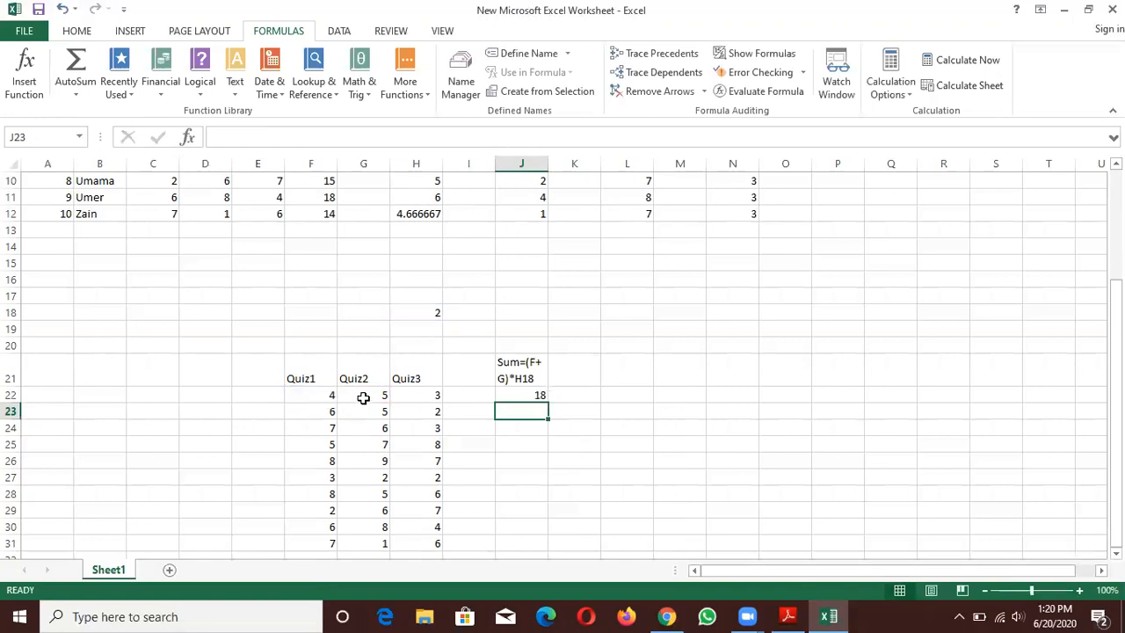
- Highlight the multiplier cell H18 with a yellow fill
{"action": "left_click", "coordinate": [436, 314]}
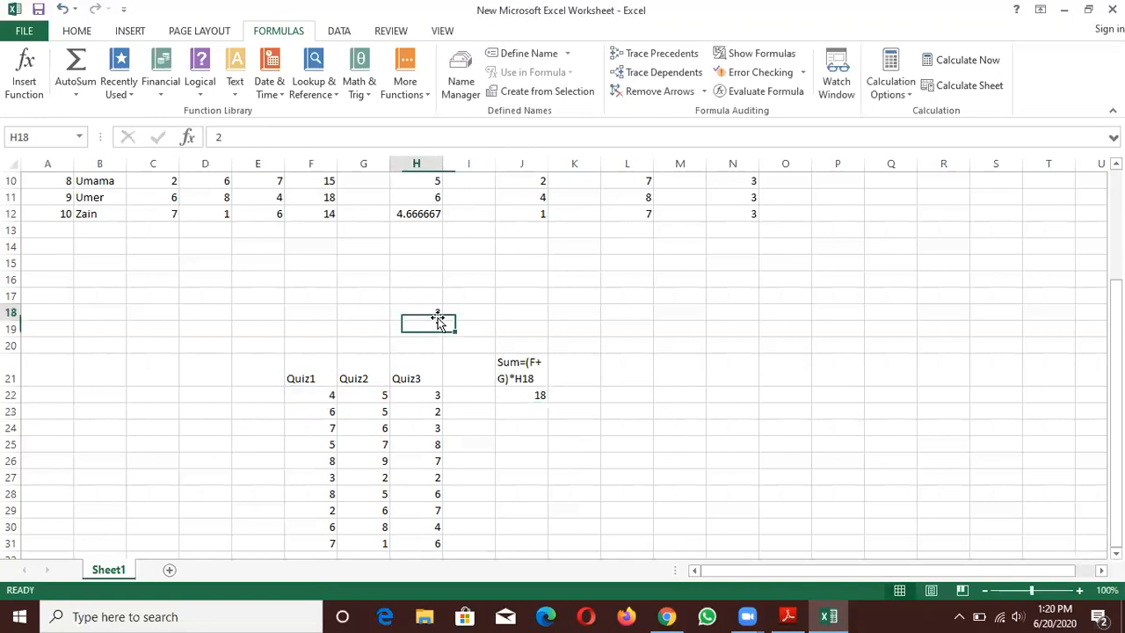
{"action": "left_click", "coordinate": [76, 33]}
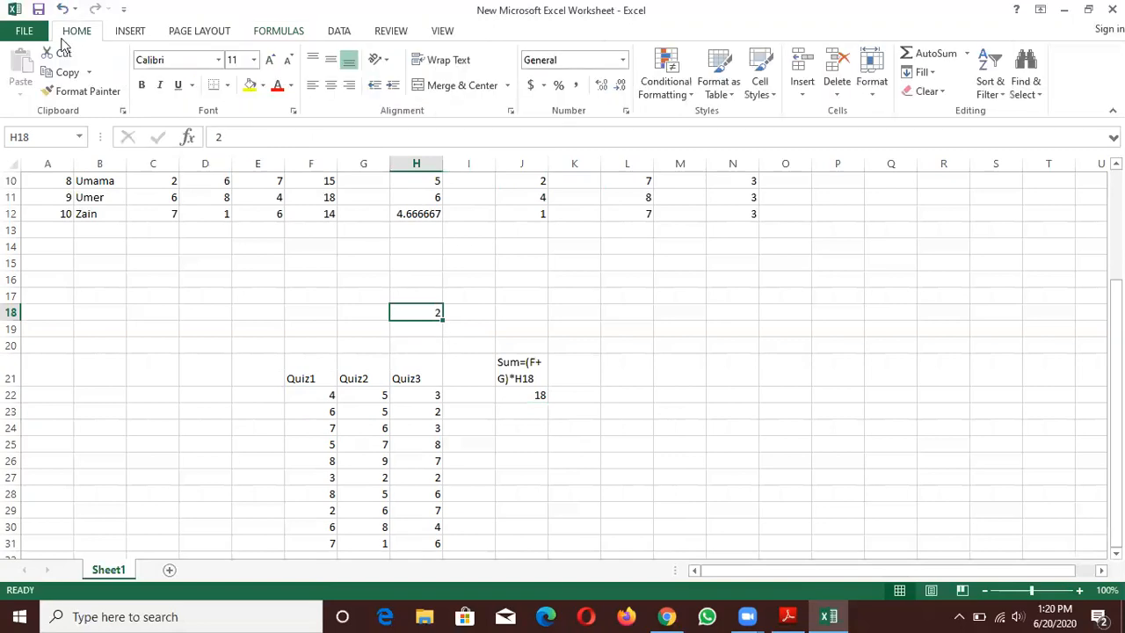
{"action": "left_click", "coordinate": [249, 86]}
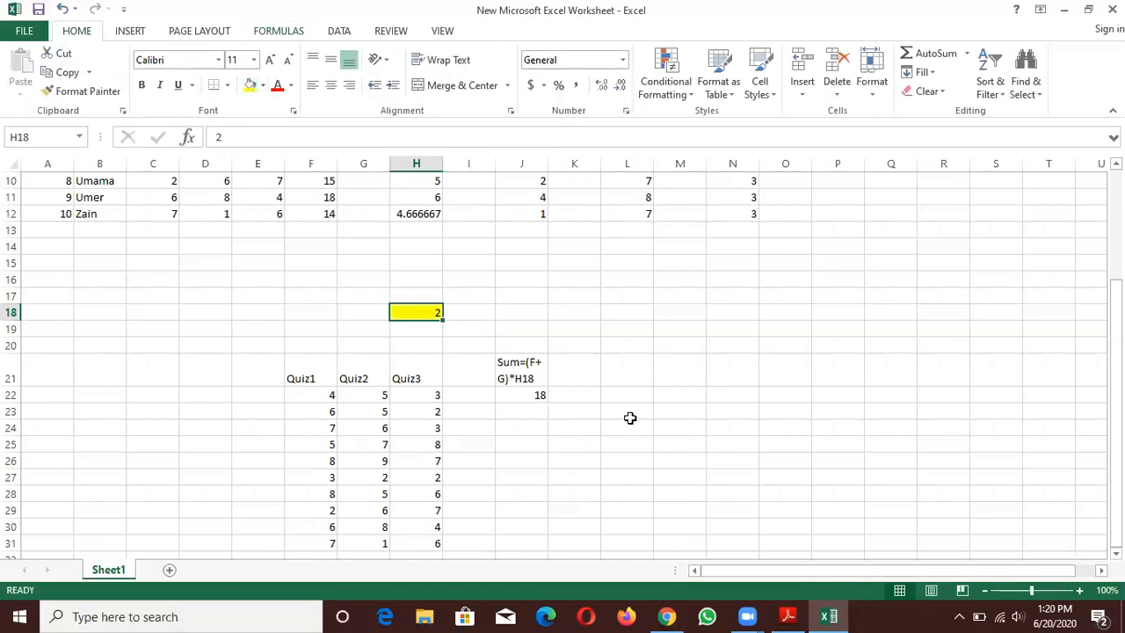
- Fill the formula in J22 down through J31 with its relative reference to the multiplier cell
{"action": "left_click", "coordinate": [527, 392]}
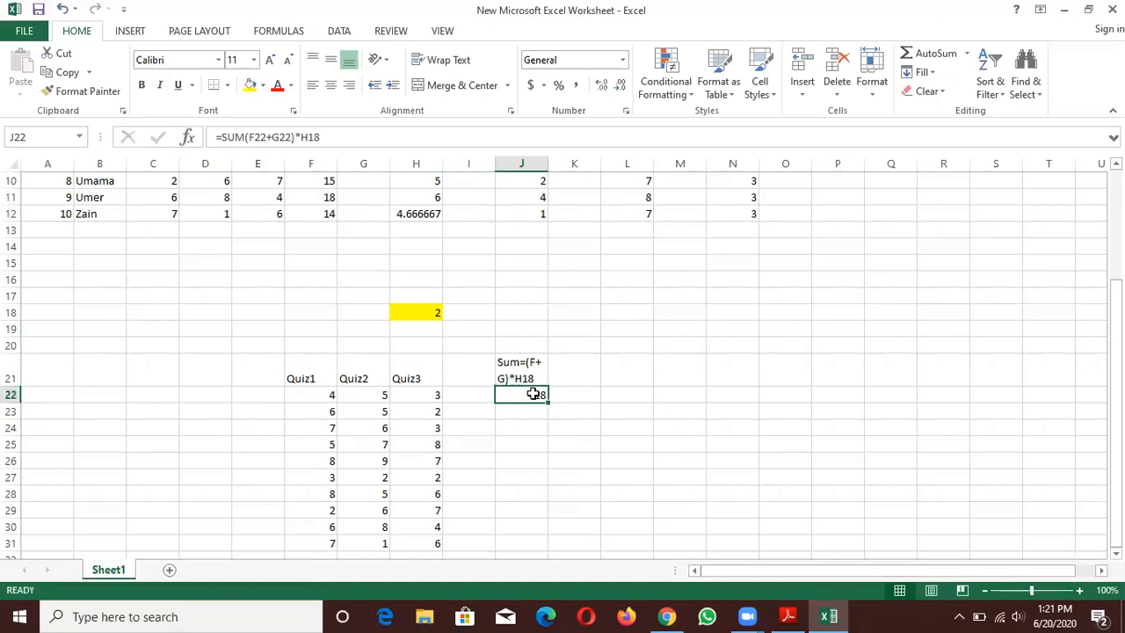
{"action": "left_click", "coordinate": [1115, 353]}
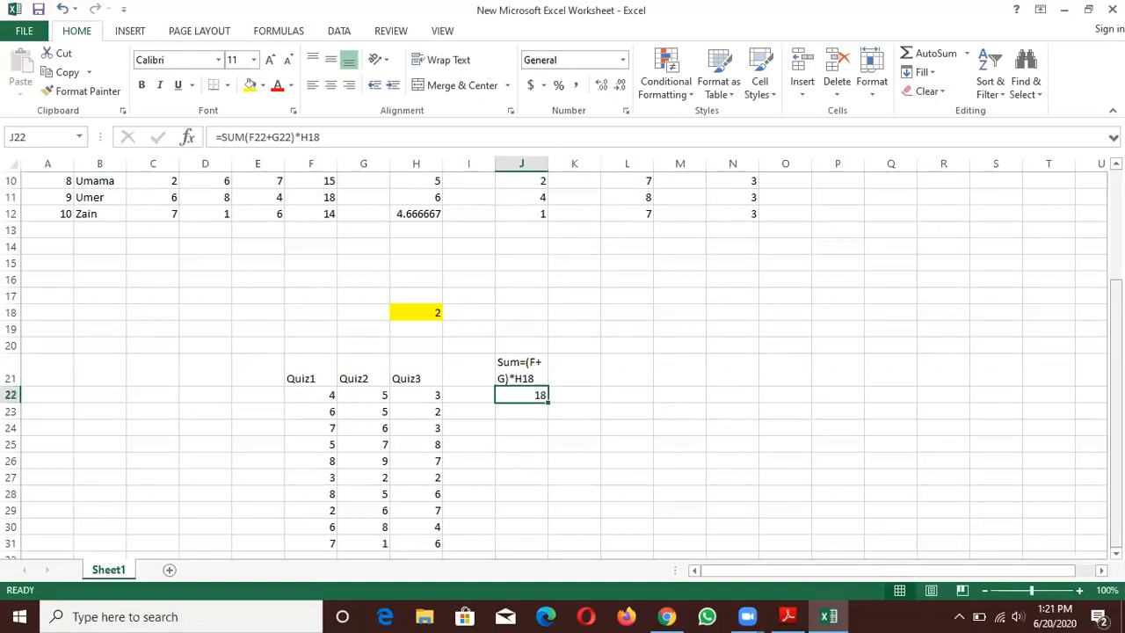
{"action": "left_click_drag", "start_coordinate": [546, 402], "coordinate": [532, 546]}
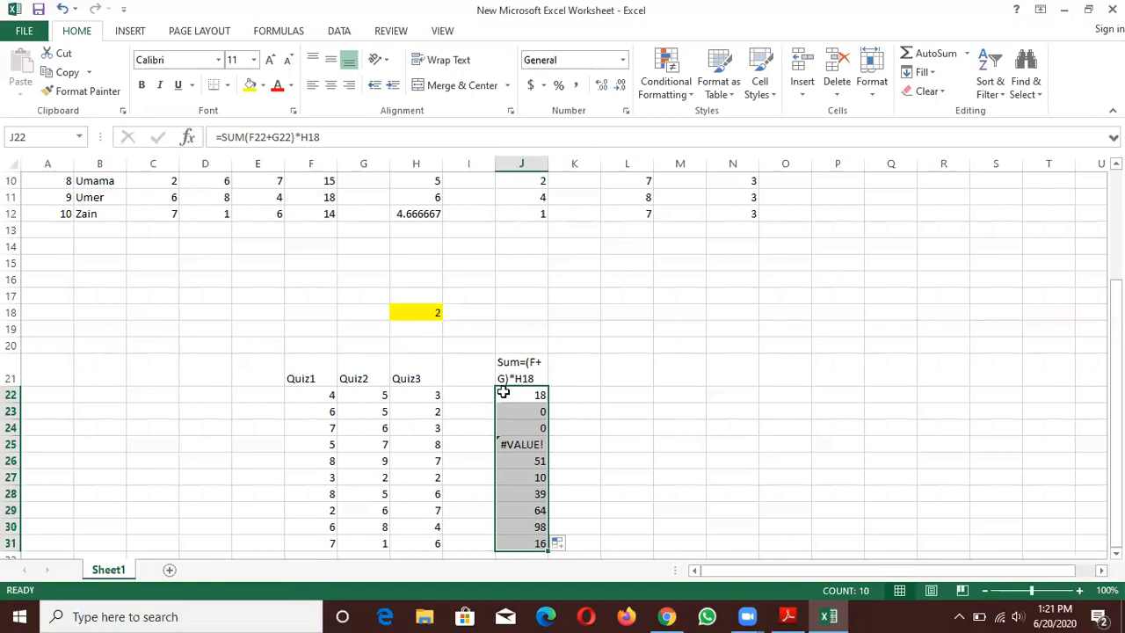
{"action": "left_click", "coordinate": [652, 400]}
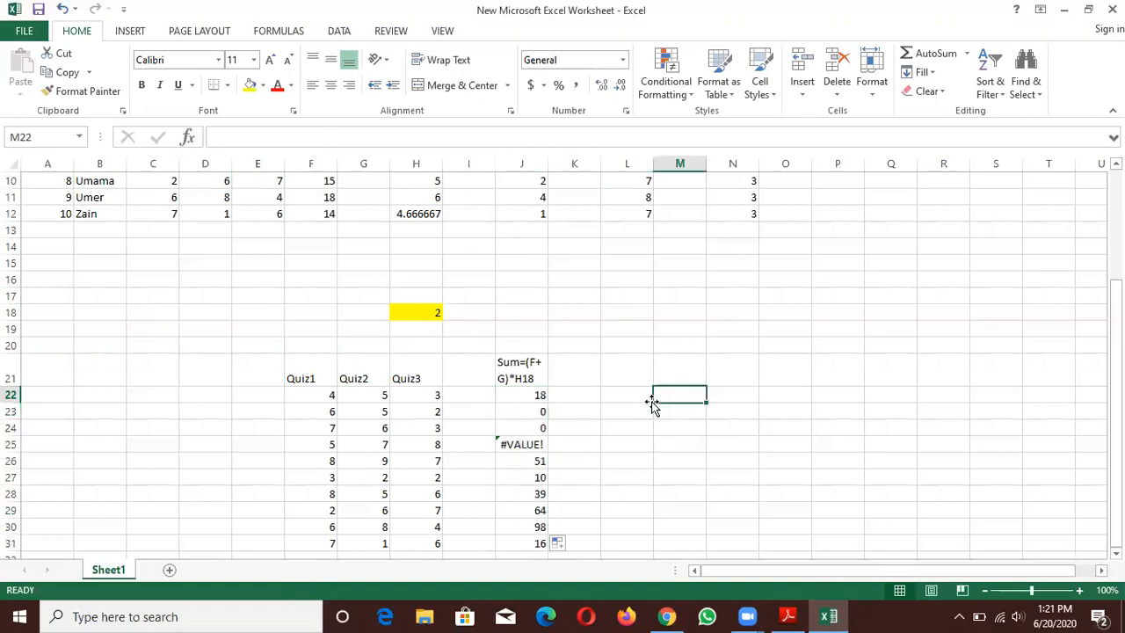
- Examine the formulas in J22 through J27 to compare which multiplier cell each one references
{"action": "left_click", "coordinate": [538, 398]}
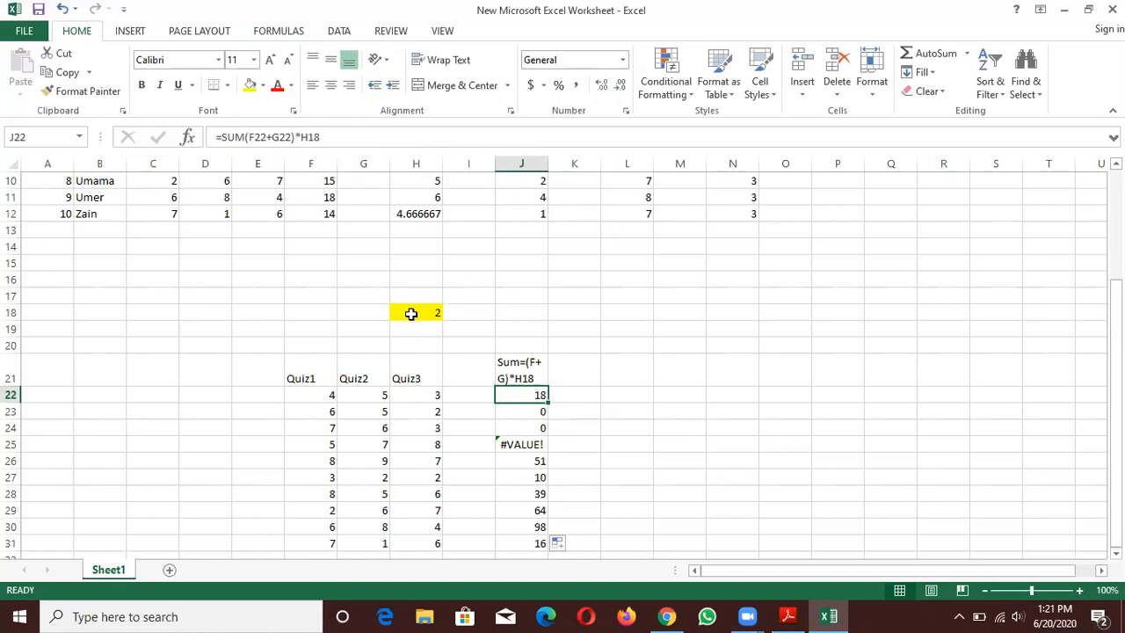
{"action": "left_click", "coordinate": [530, 412]}
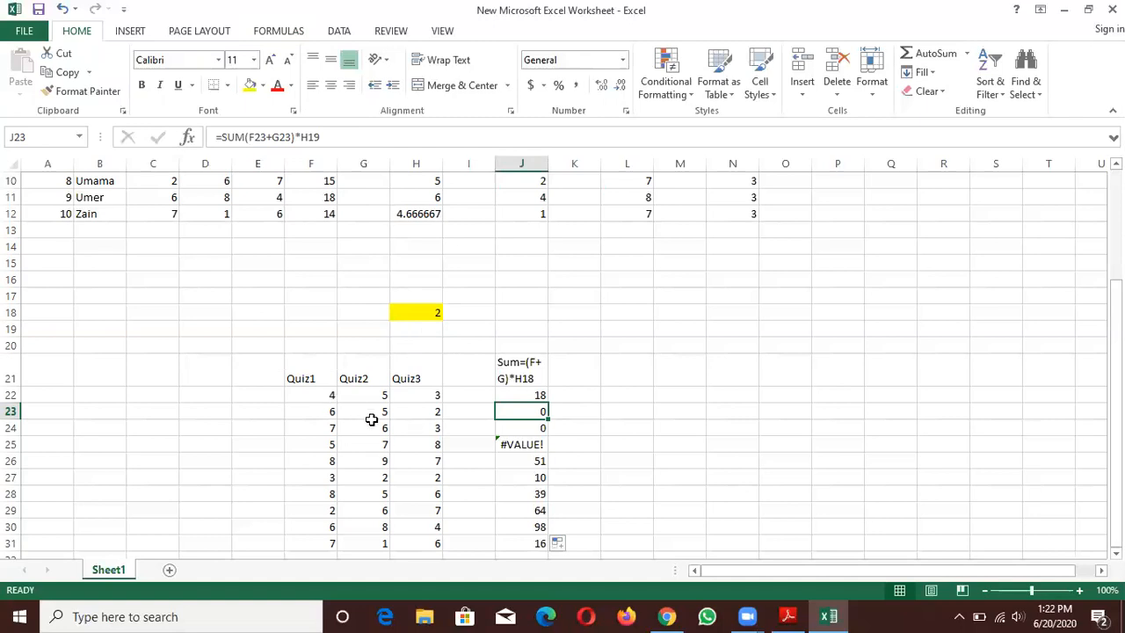
{"action": "key", "text": "Down"}
{"action": "left_click", "coordinate": [522, 443]}
{"action": "left_click", "coordinate": [519, 460]}
{"action": "left_click", "coordinate": [527, 473]}
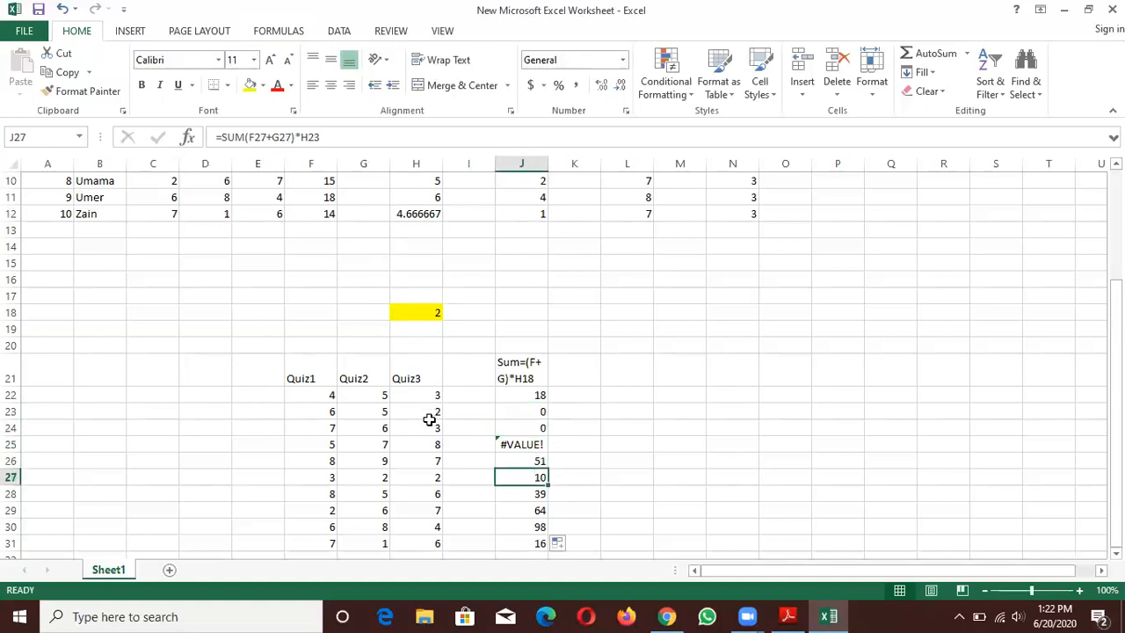
{"action": "left_click", "coordinate": [521, 460]}
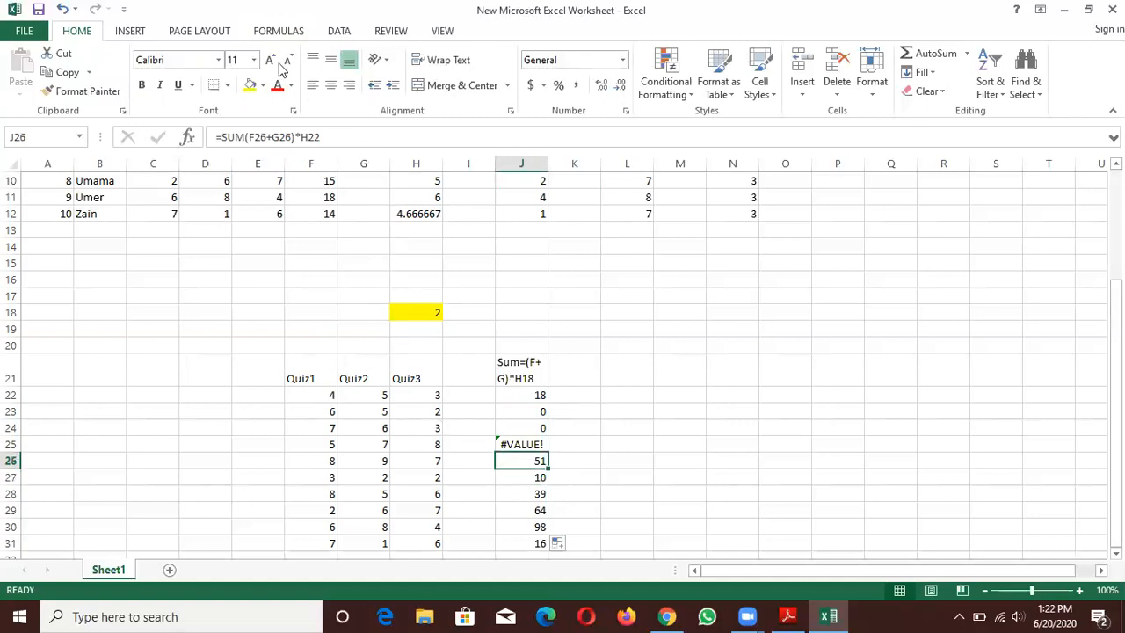
{"action": "left_click", "coordinate": [525, 444]}
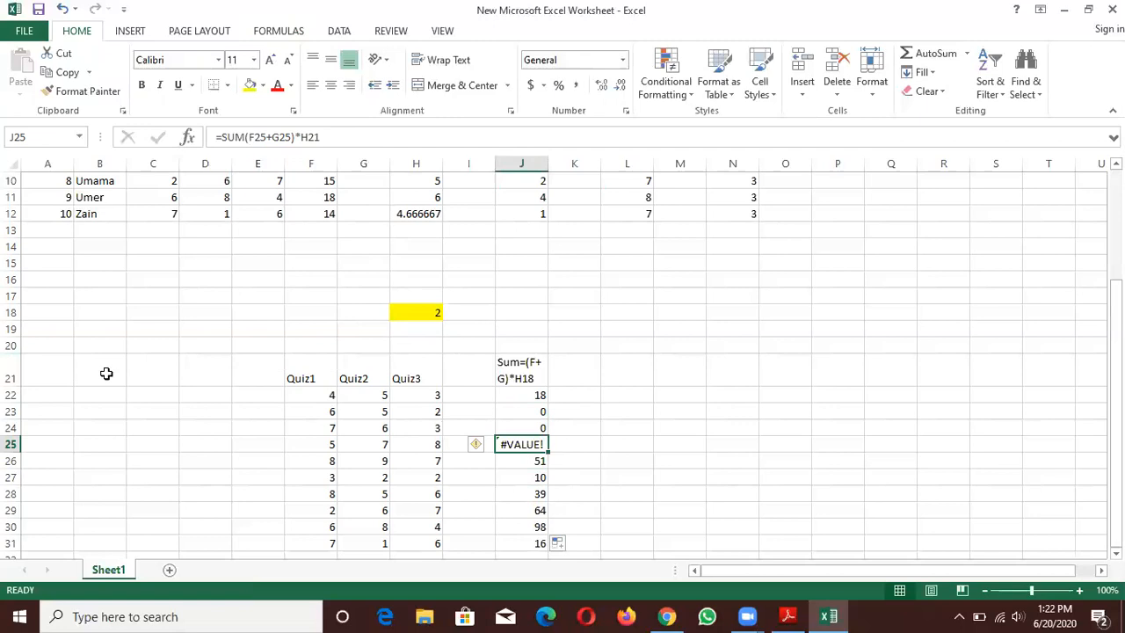
{"action": "left_click", "coordinate": [516, 463]}
{"action": "left_click", "coordinate": [517, 477]}
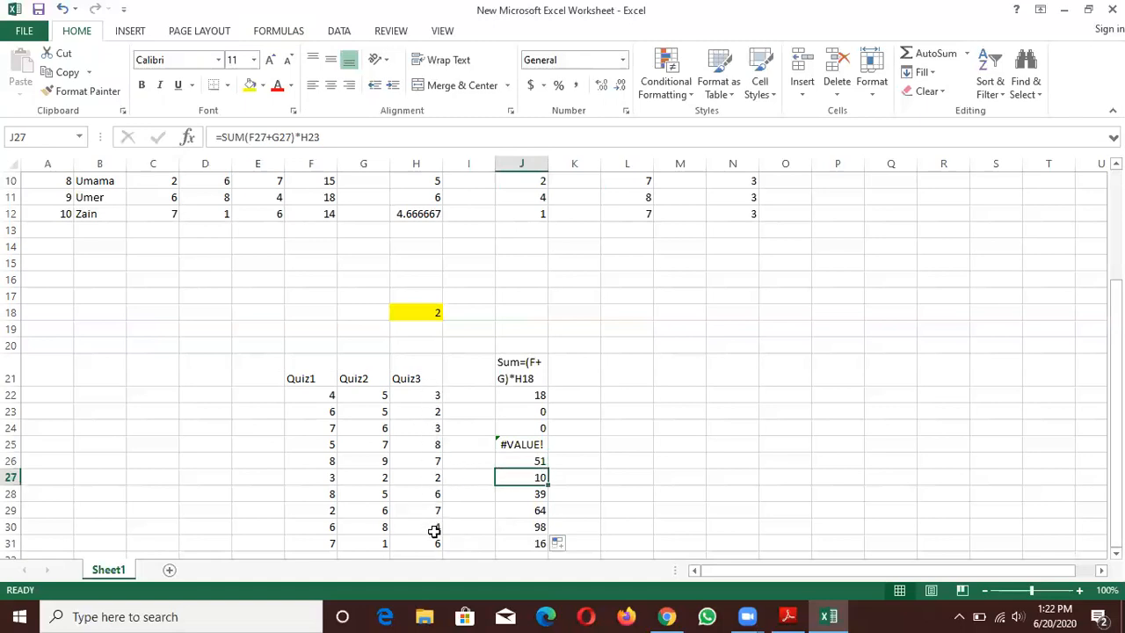
- Try changing the heading in J21 to Sum=(F+G)*$H$18, and undo the change
{"action": "double_click", "coordinate": [527, 378]}
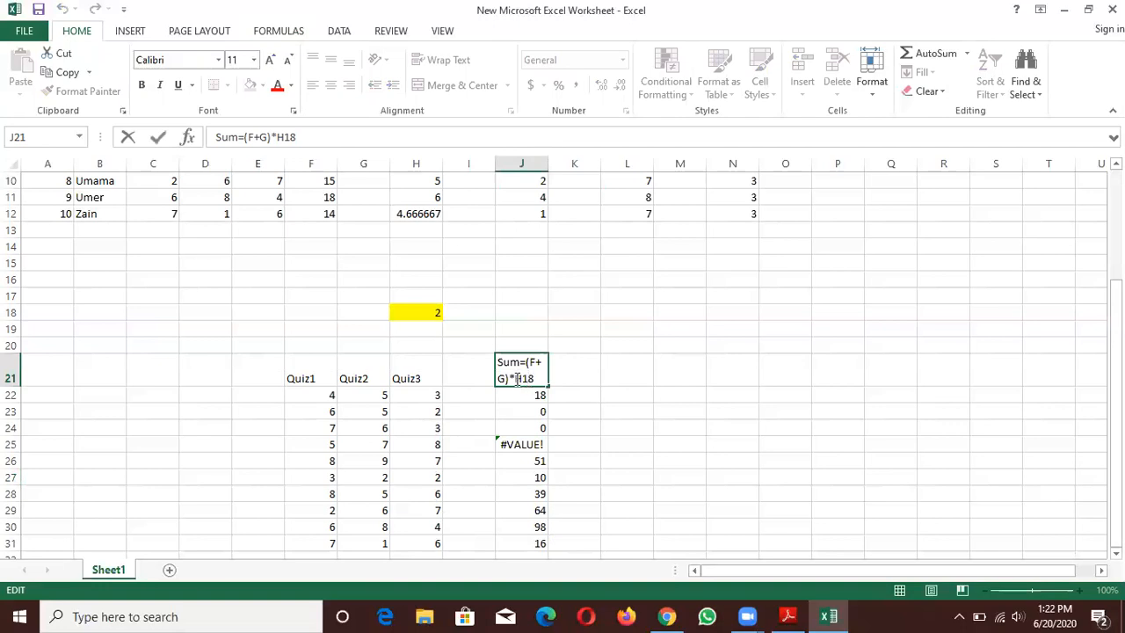
{"action": "type", "text": "$H$"}
{"action": "left_click", "coordinate": [537, 395]}
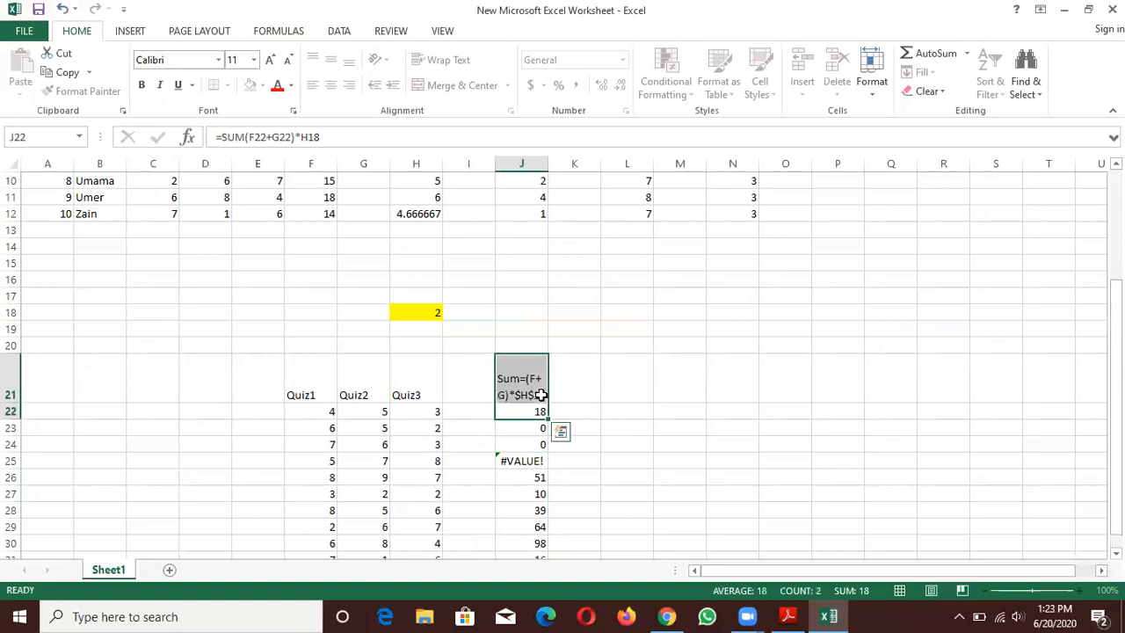
{"action": "left_click", "coordinate": [617, 385]}
{"action": "key", "text": "ctrl+z"}
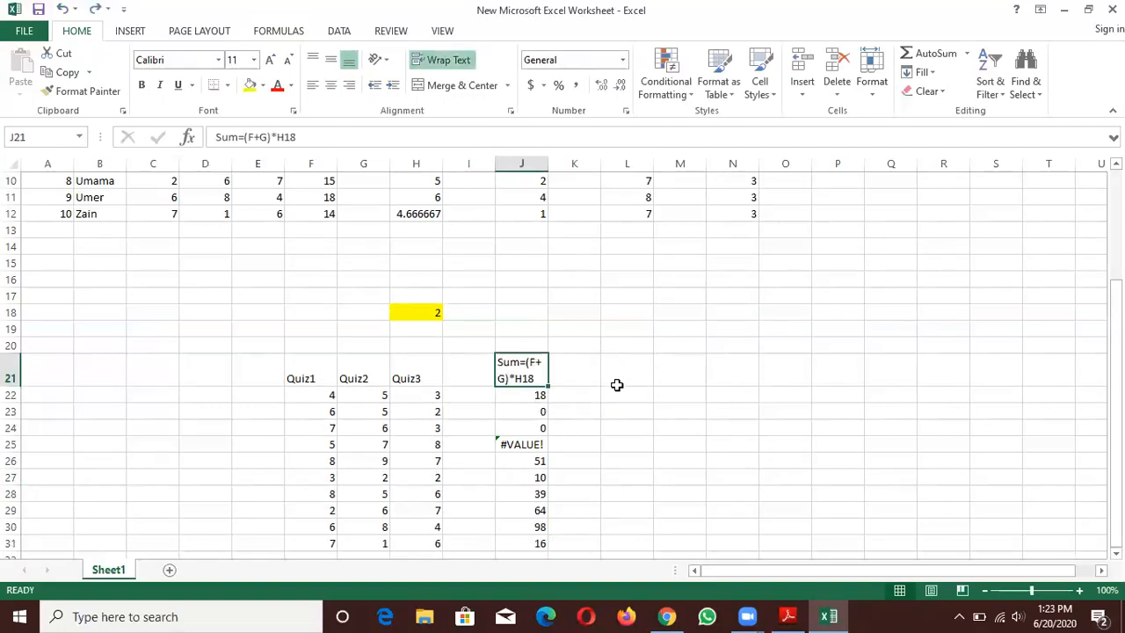
- Make the multiplier reference in J22 absolute as =SUM(F22+G22)*$H$18 and fill the formula down through J31
{"action": "left_click", "coordinate": [536, 396]}
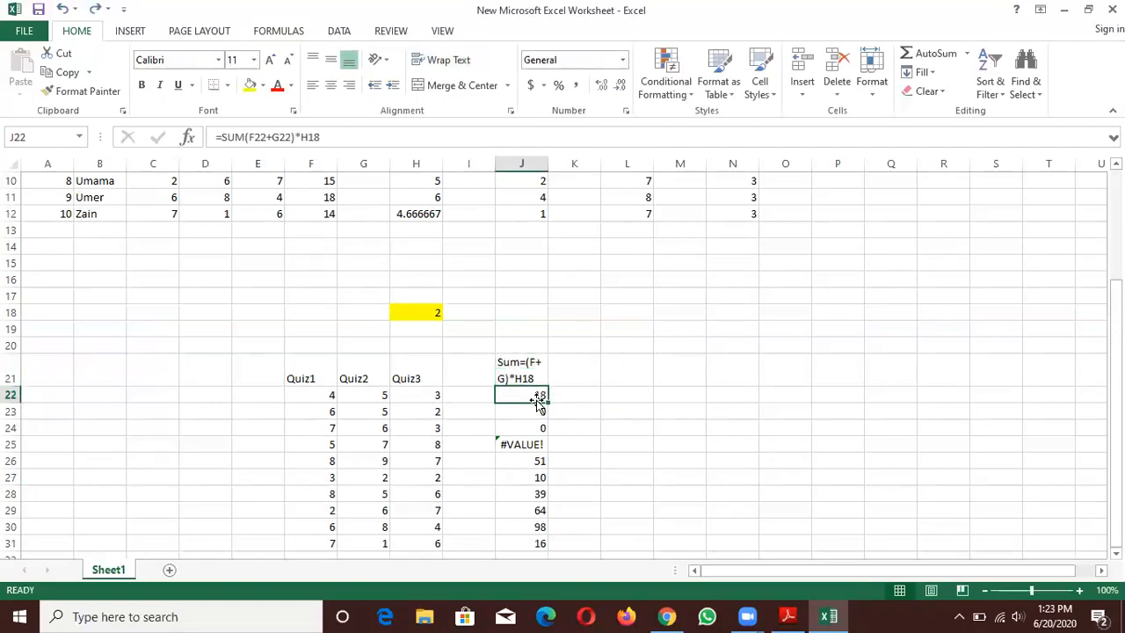
{"action": "left_click", "coordinate": [301, 137]}
{"action": "left_click", "coordinate": [302, 138]}
{"action": "type", "text": "$H$"}
{"action": "key", "text": "Return"}
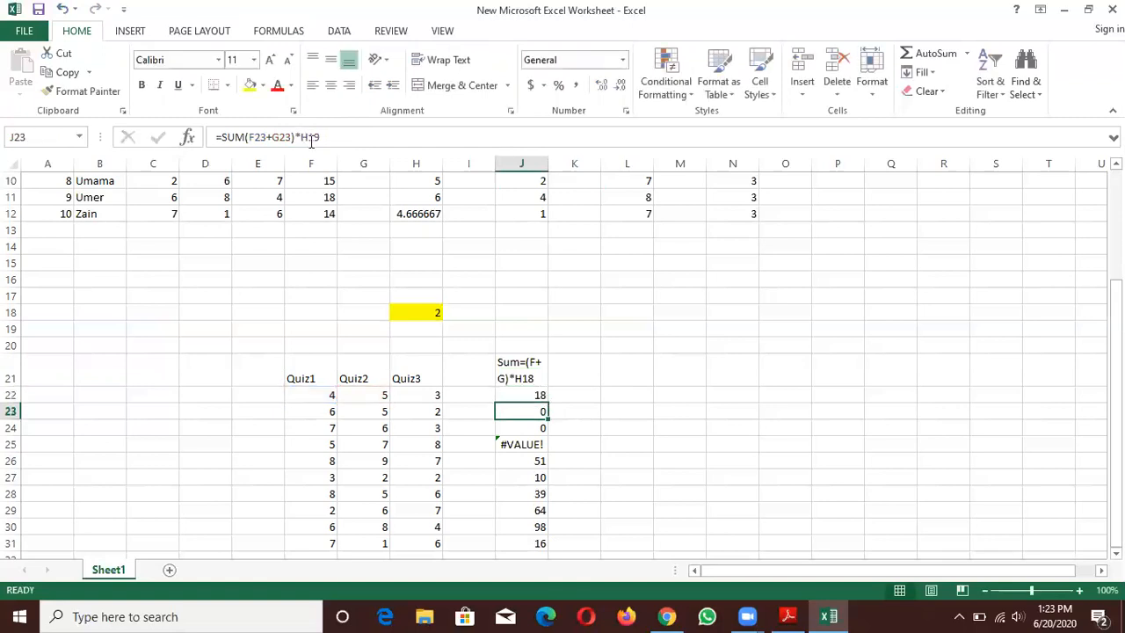
{"action": "left_click", "coordinate": [535, 396]}
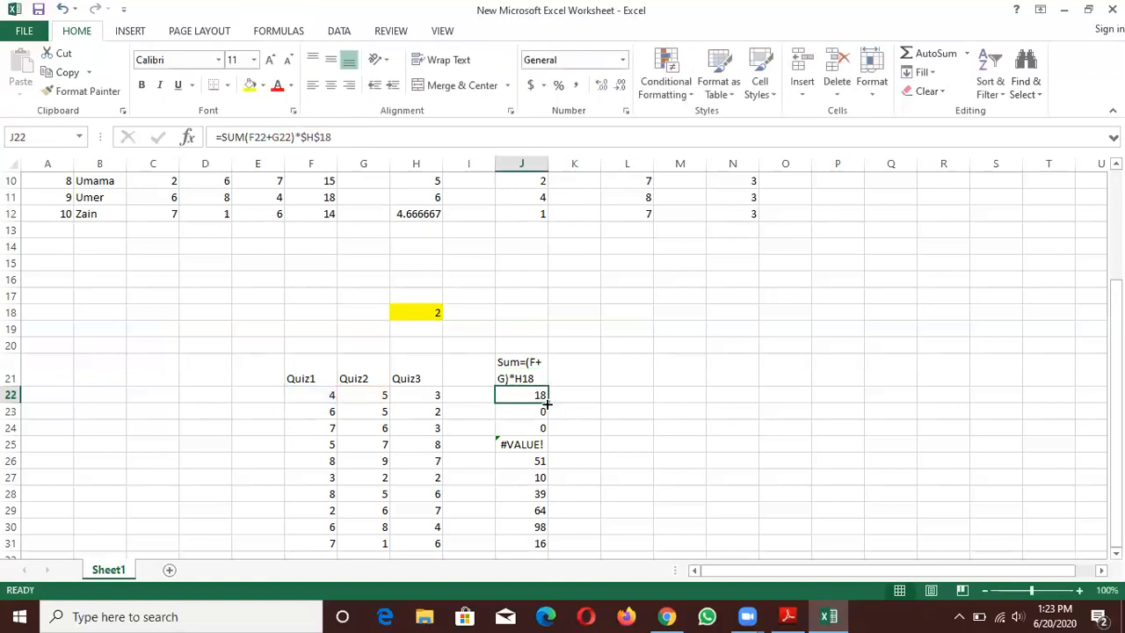
{"action": "left_click_drag", "start_coordinate": [546, 398], "coordinate": [531, 545]}
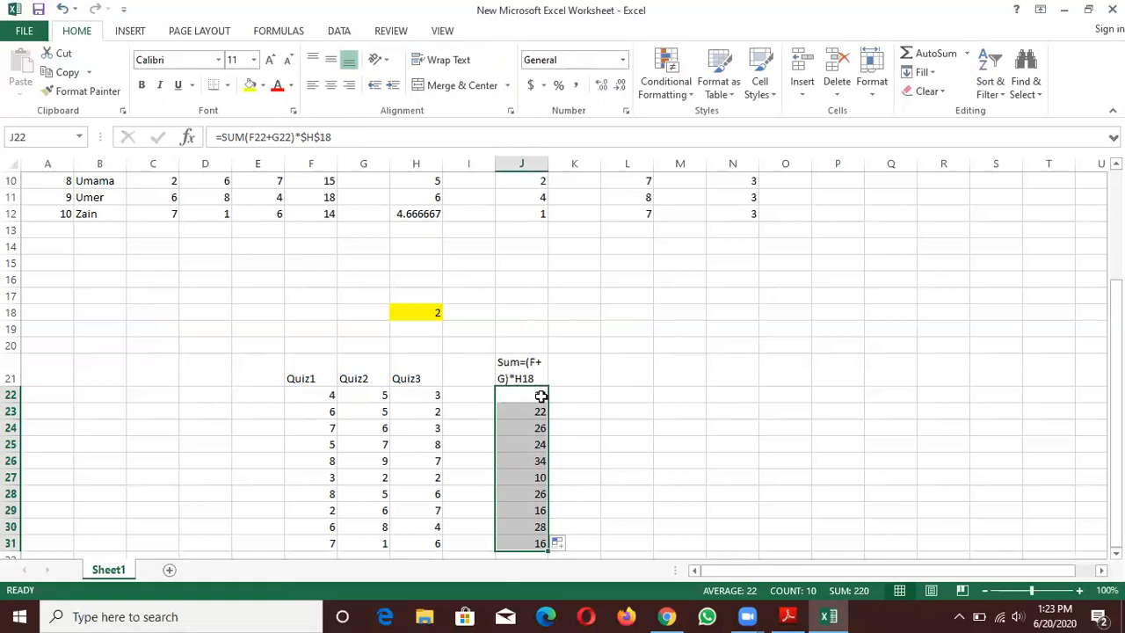
- Check the multiplier cell and the references in the filled formulas in J22, J24 and J26, dismissing the low-battery notice
{"action": "left_click", "coordinate": [432, 311]}
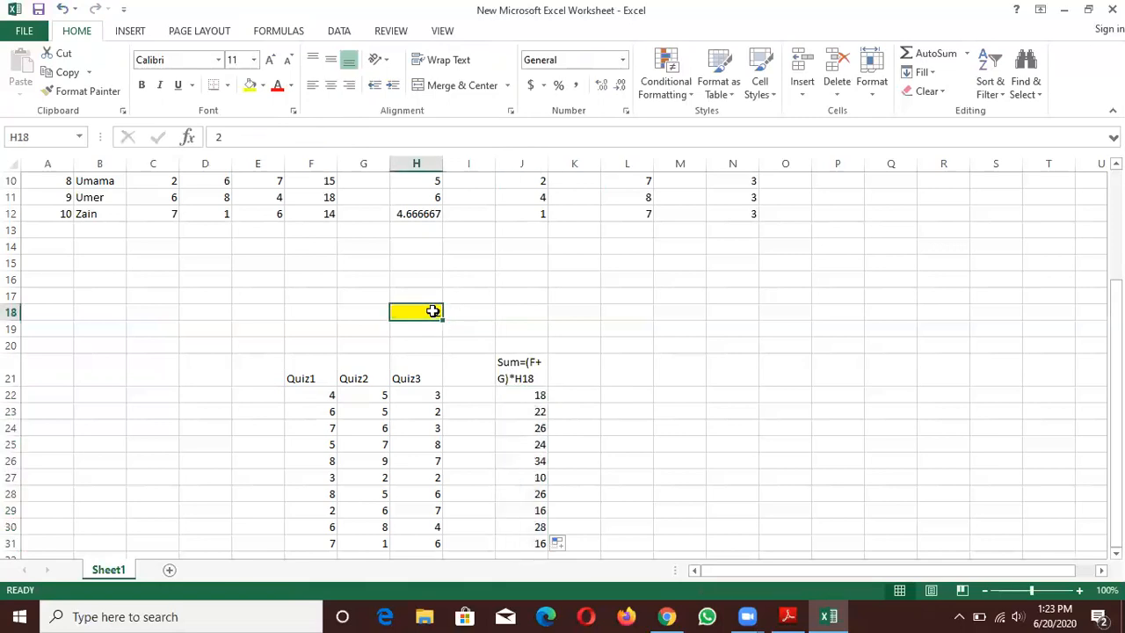
{"action": "left_click", "coordinate": [530, 395]}
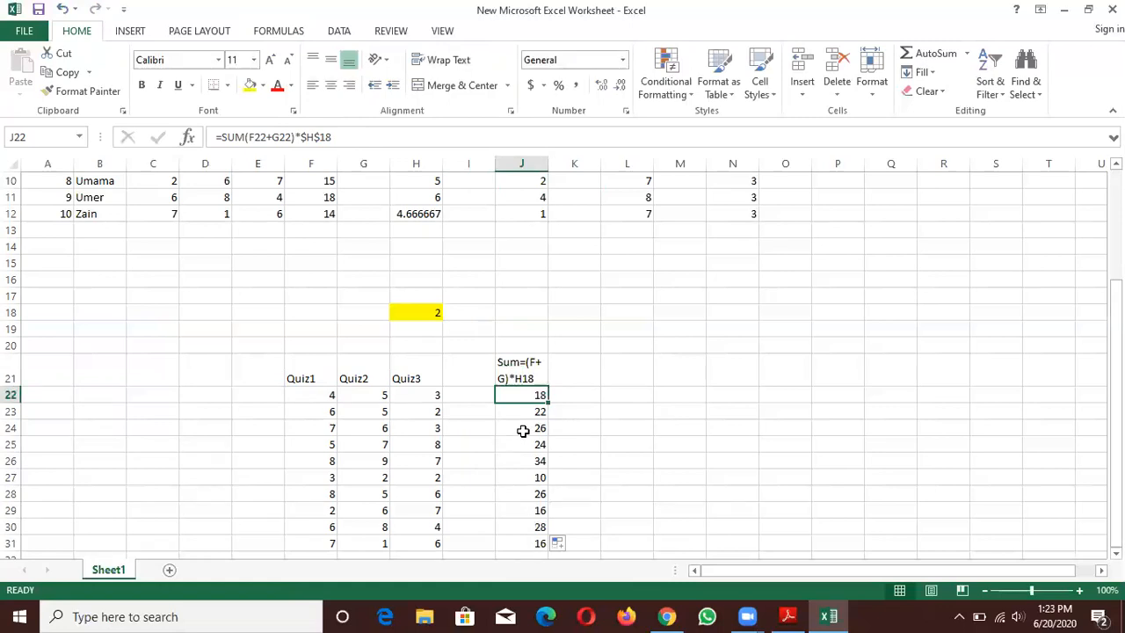
{"action": "left_click", "coordinate": [522, 430]}
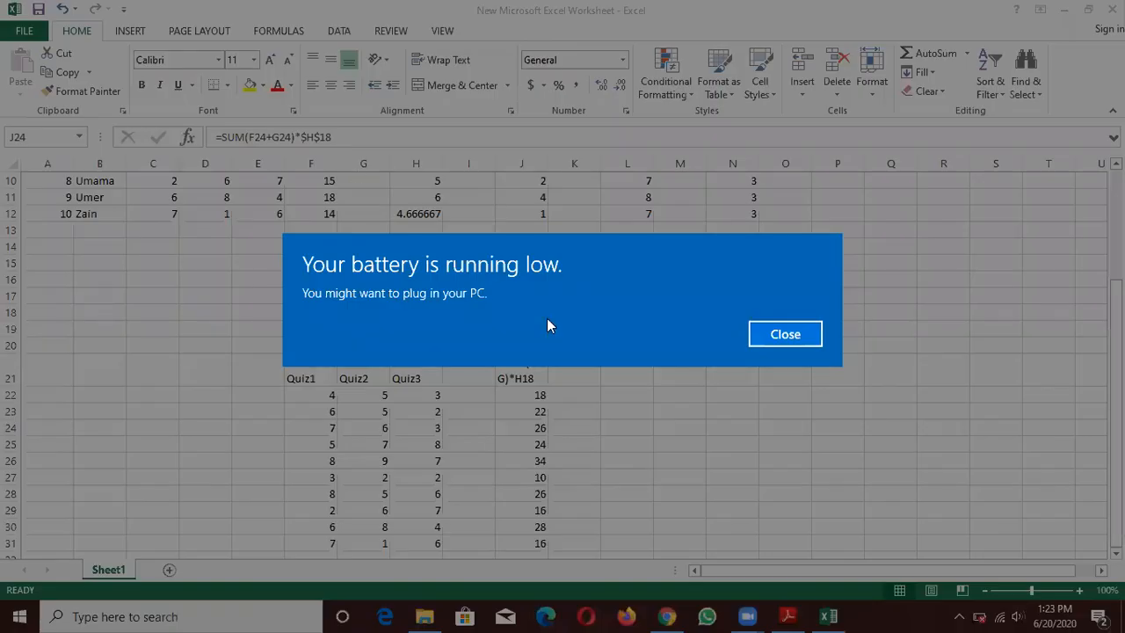
{"action": "left_click", "coordinate": [747, 327]}
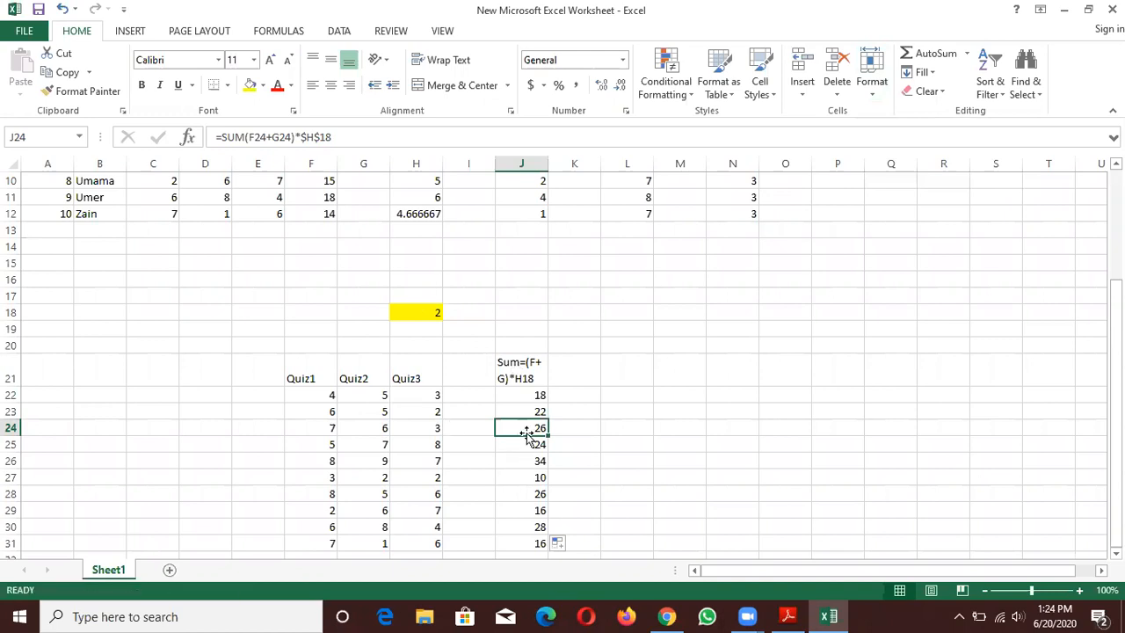
{"action": "left_click", "coordinate": [515, 462]}
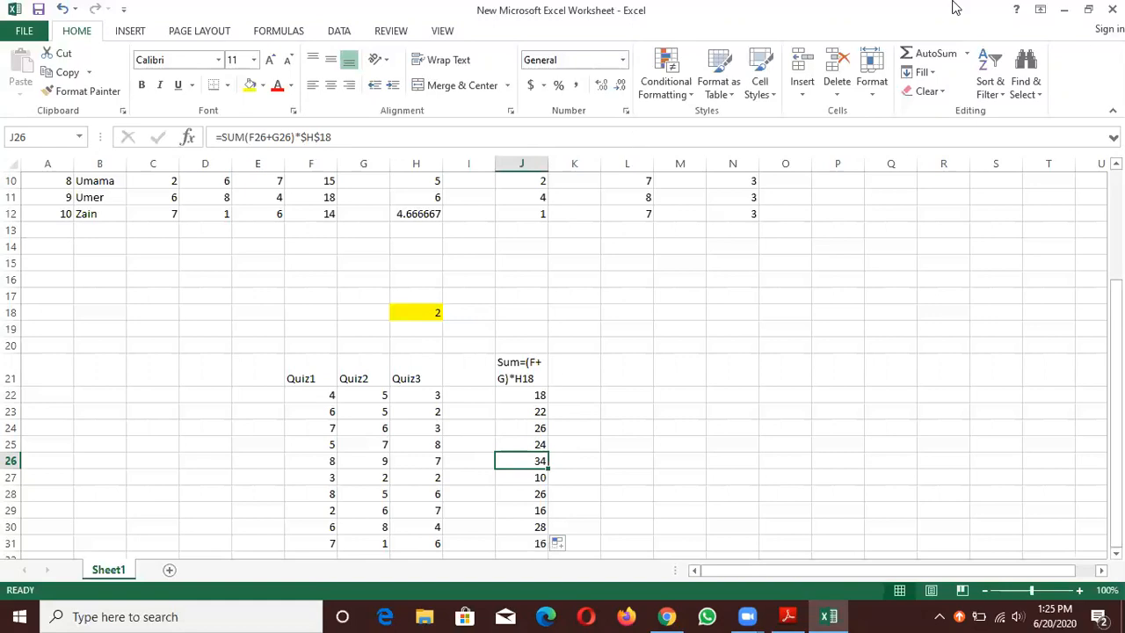
- Apply all borders to the student marks table in A2:F12, from Reg No through Total
{"action": "left_click", "coordinate": [131, 33]}
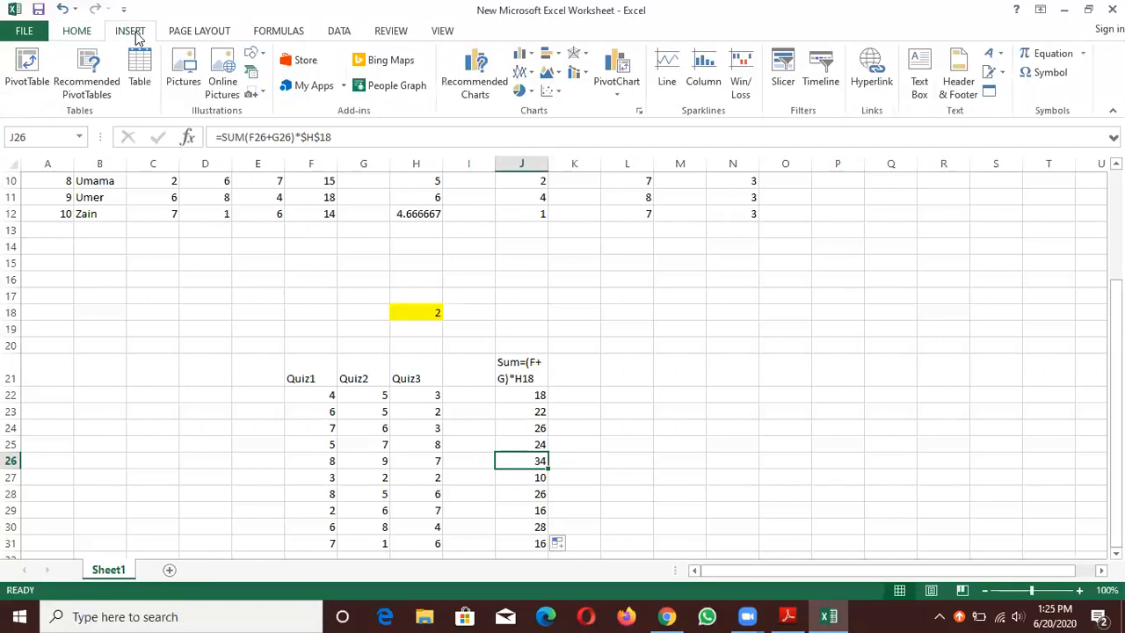
{"action": "left_click", "coordinate": [89, 35]}
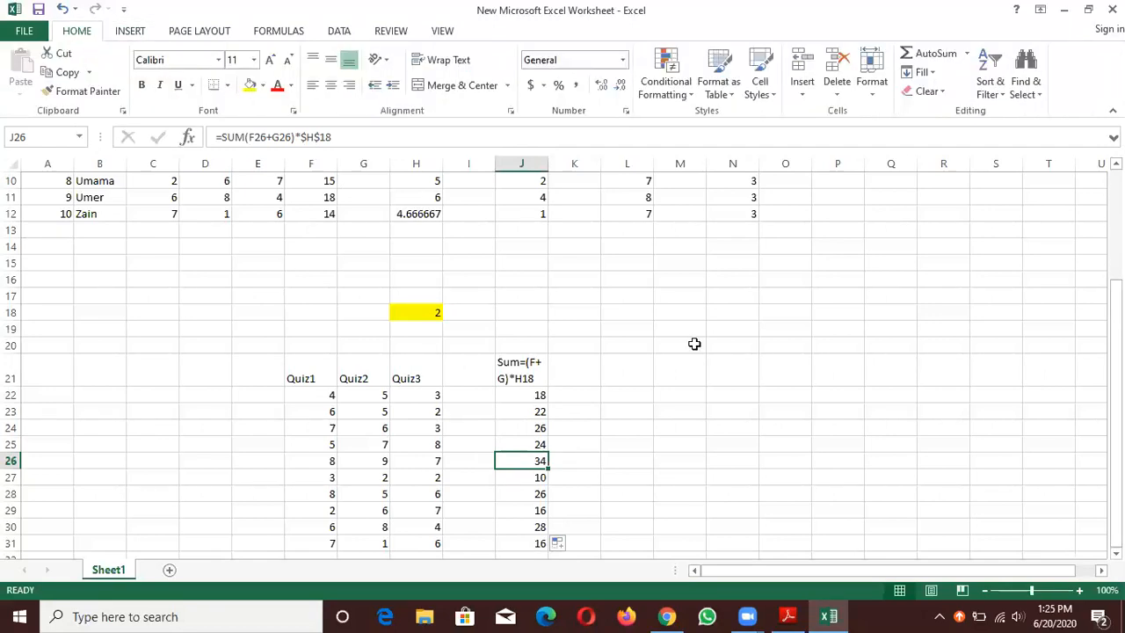
{"action": "left_click_drag", "start_coordinate": [1115, 410], "coordinate": [1114, 297]}
{"action": "left_click", "coordinate": [50, 195]}
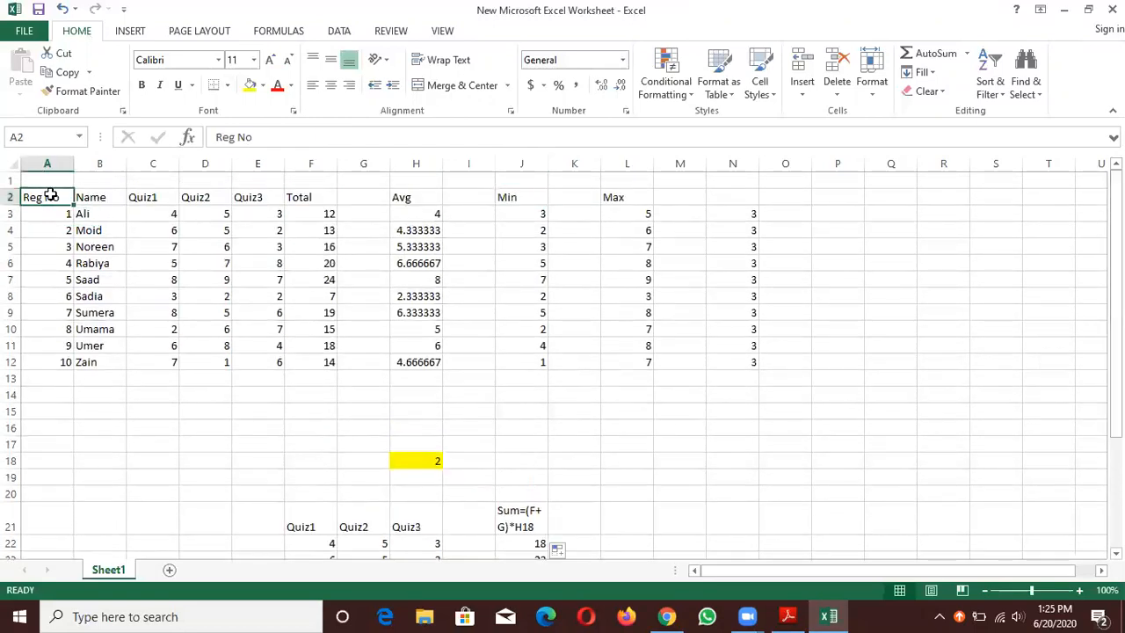
{"action": "key", "text": "shift+Right"}
{"action": "key", "text": "shift+Right"}
{"action": "key", "text": "shift+Right"}
{"action": "key", "text": "shift+Right"}
{"action": "key", "text": "shift+Right"}
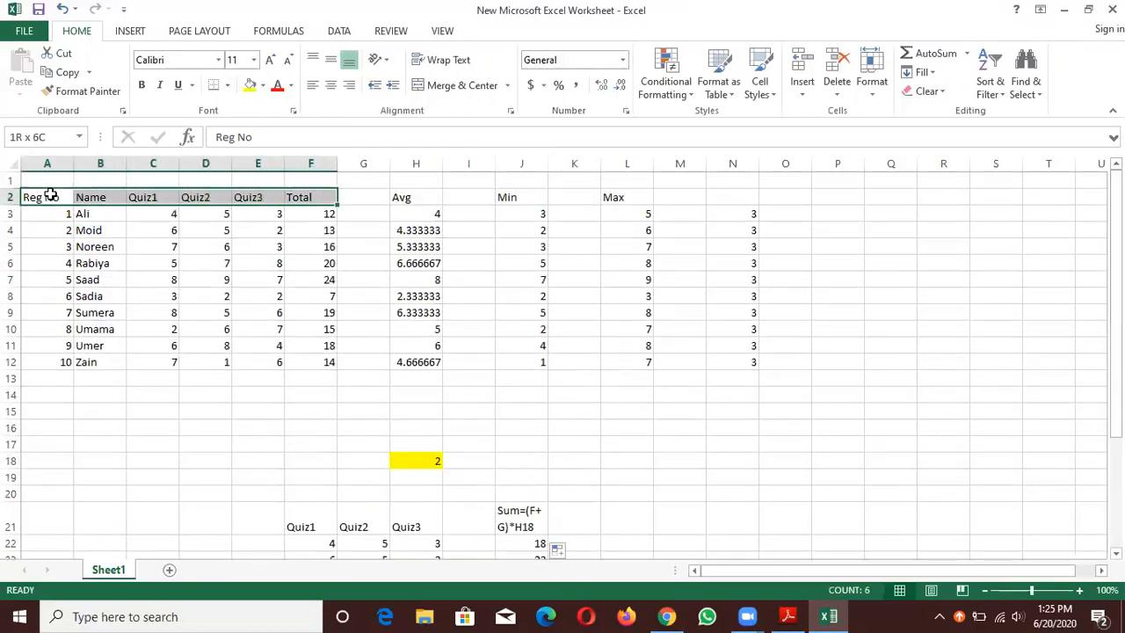
{"action": "key", "text": "shift+Down"}
{"action": "key", "text": "shift+Down"}
{"action": "key", "text": "shift+Down"}
{"action": "key", "text": "shift+Down"}
{"action": "key", "text": "shift+Down"}
{"action": "key", "text": "shift+Down"}
{"action": "key", "text": "shift+Down"}
{"action": "key", "text": "shift+Down"}
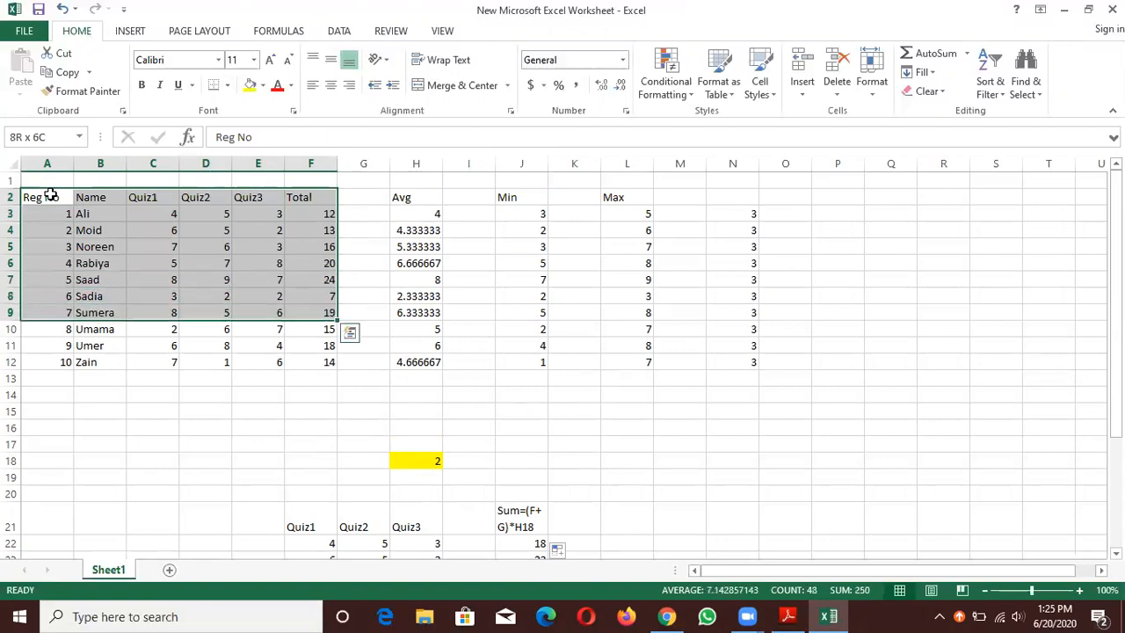
{"action": "key", "text": "shift+Down"}
{"action": "key", "text": "shift+Down"}
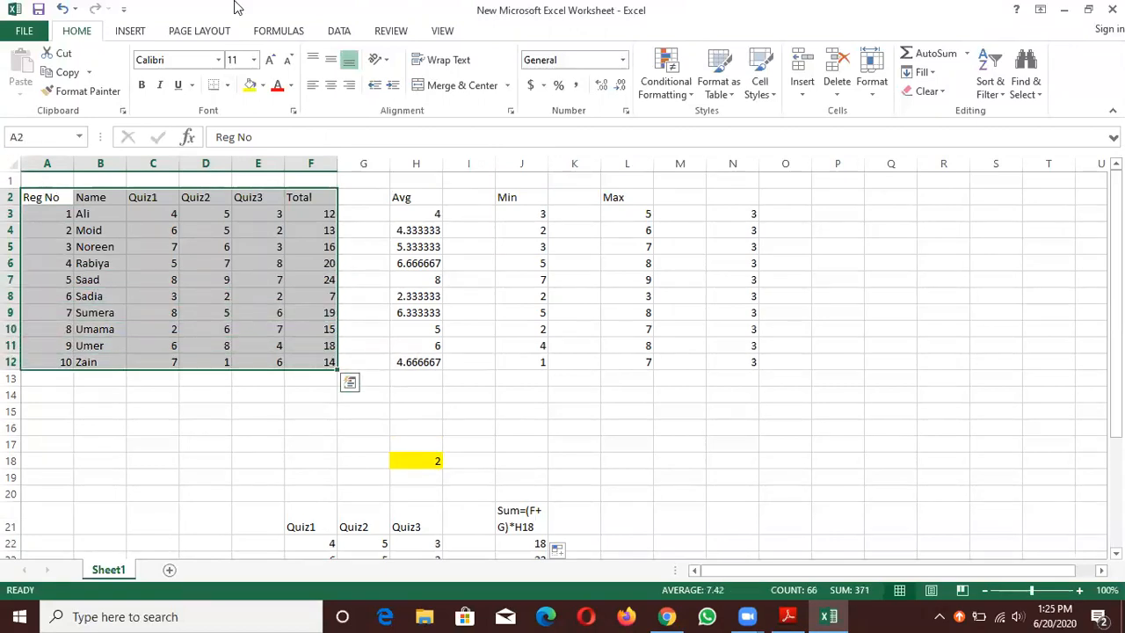
{"action": "left_click", "coordinate": [227, 85]}
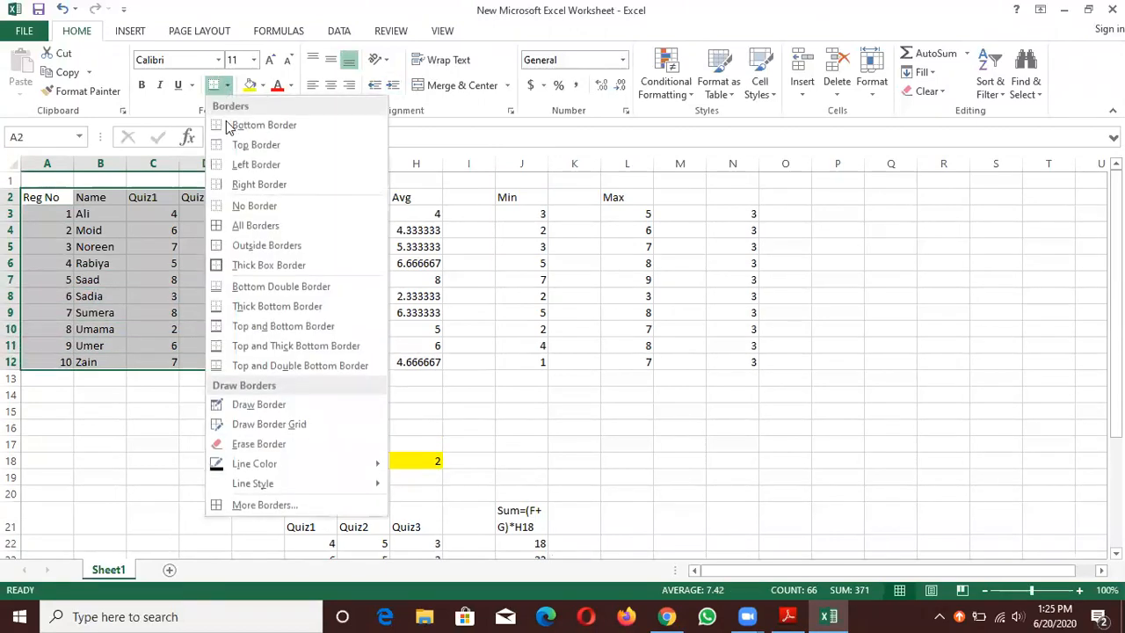
{"action": "left_click", "coordinate": [244, 225]}
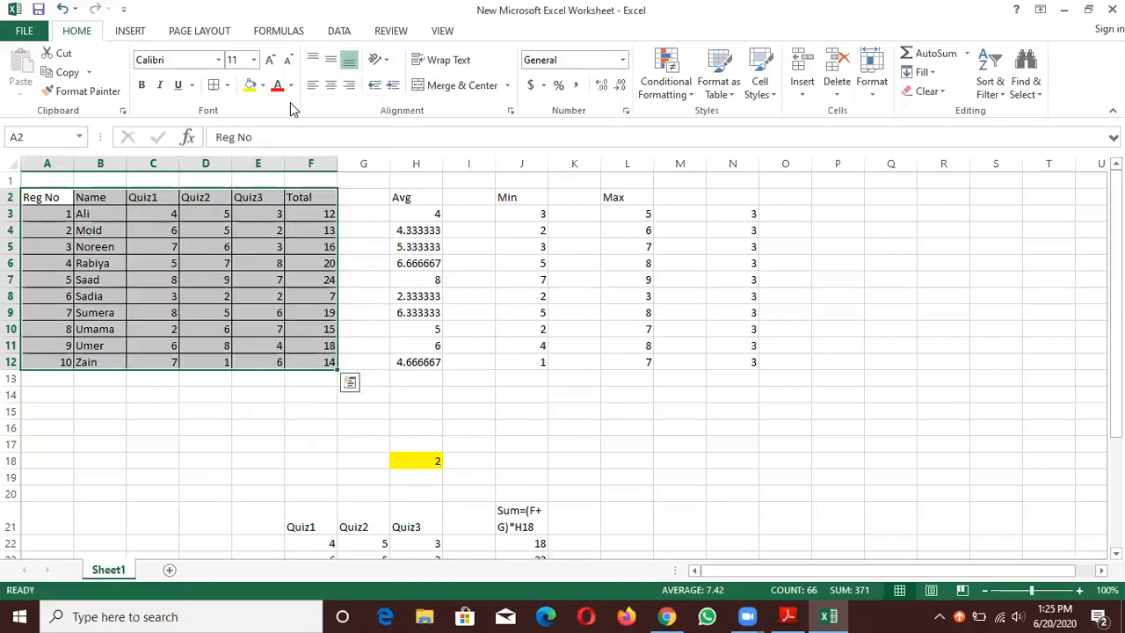
- Fill the bordered marks table A2:F12 with a light purple colour
{"action": "left_click", "coordinate": [250, 85]}
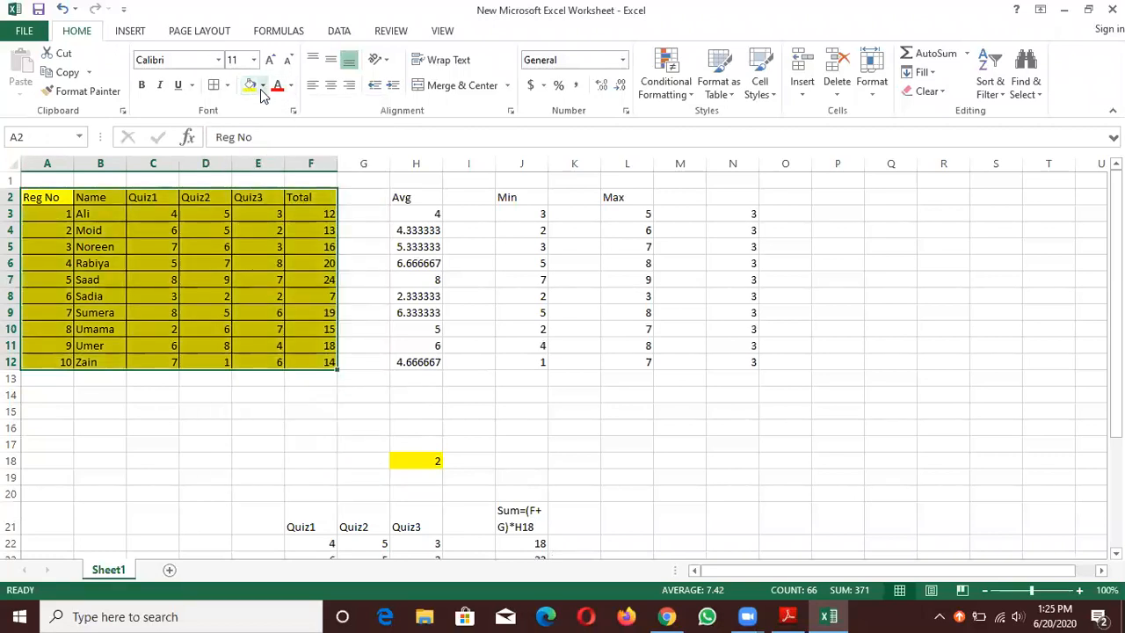
{"action": "left_click", "coordinate": [262, 86]}
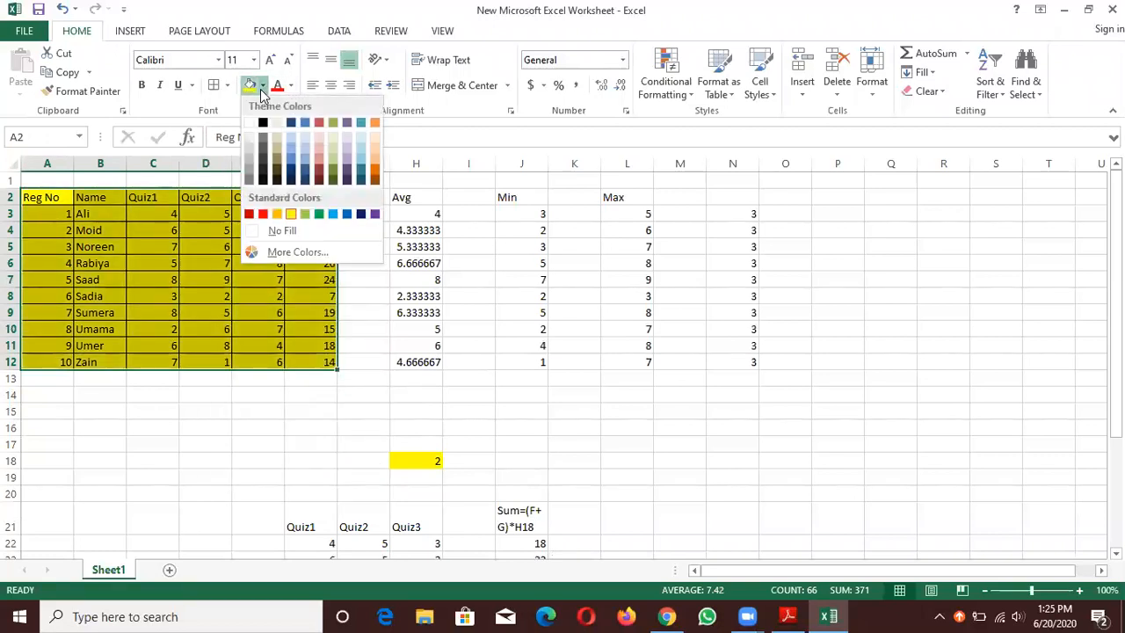
{"action": "left_click", "coordinate": [346, 137]}
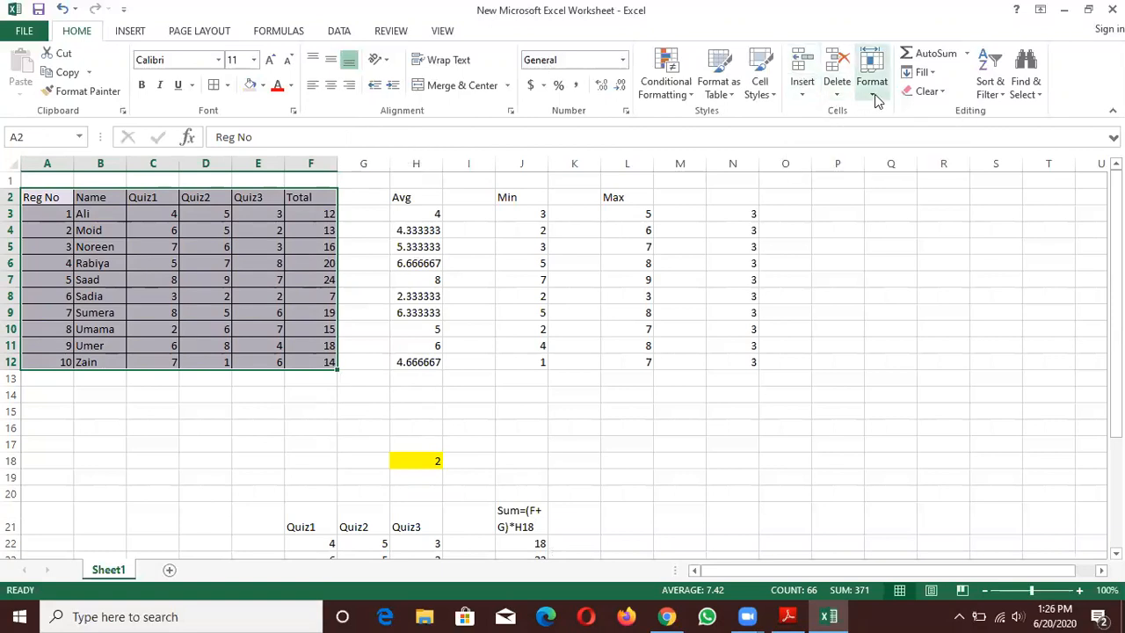
- Delete cell J24 so the results beneath it shift up, and insert a blank cell back in its place
{"action": "left_click_drag", "start_coordinate": [1116, 189], "coordinate": [1116, 296]}
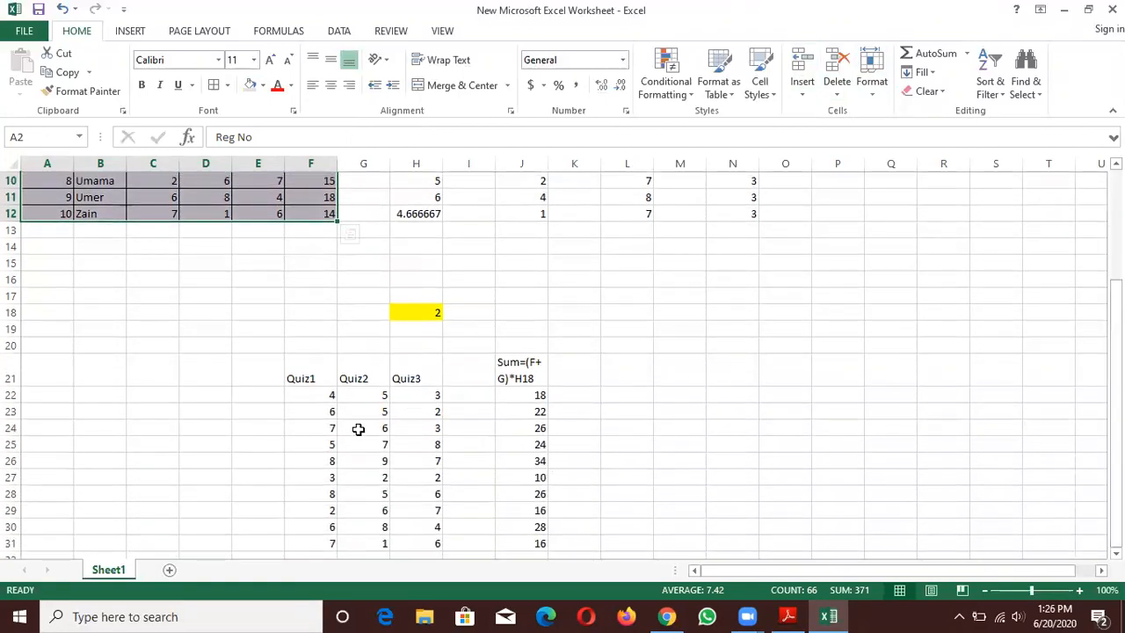
{"action": "left_click", "coordinate": [514, 432]}
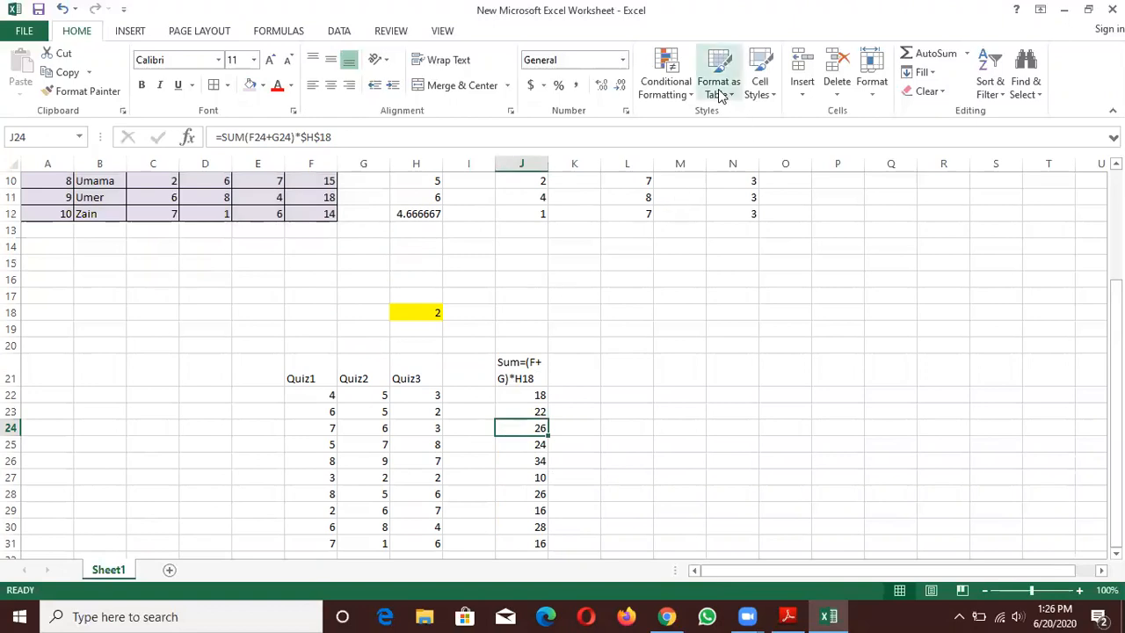
{"action": "left_click", "coordinate": [836, 64]}
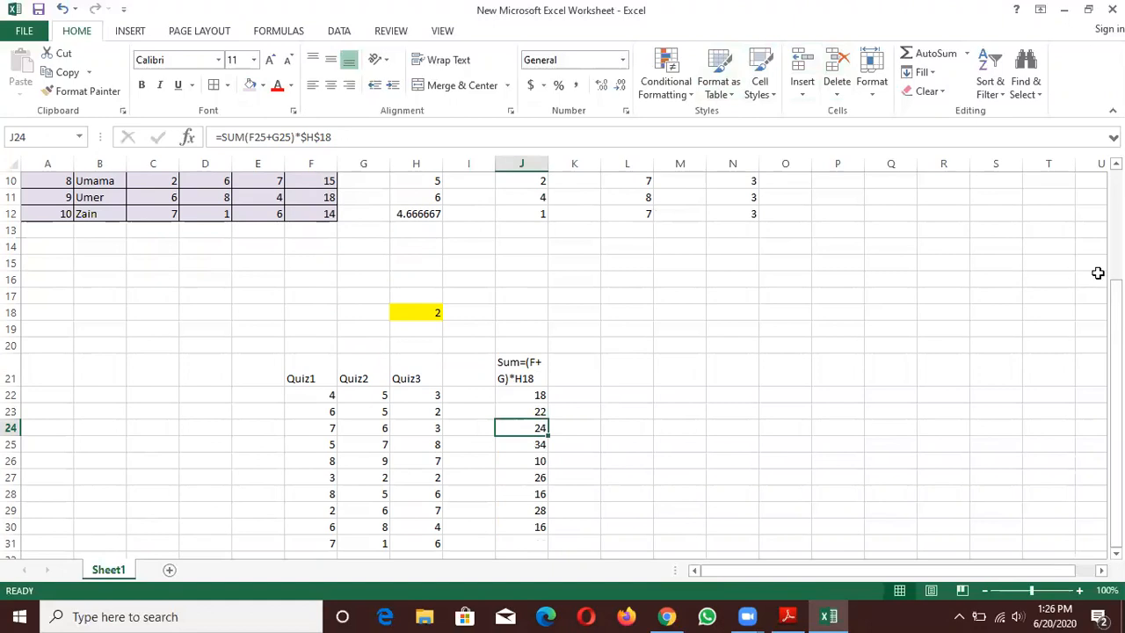
{"action": "left_click_drag", "start_coordinate": [1115, 307], "coordinate": [1115, 308]}
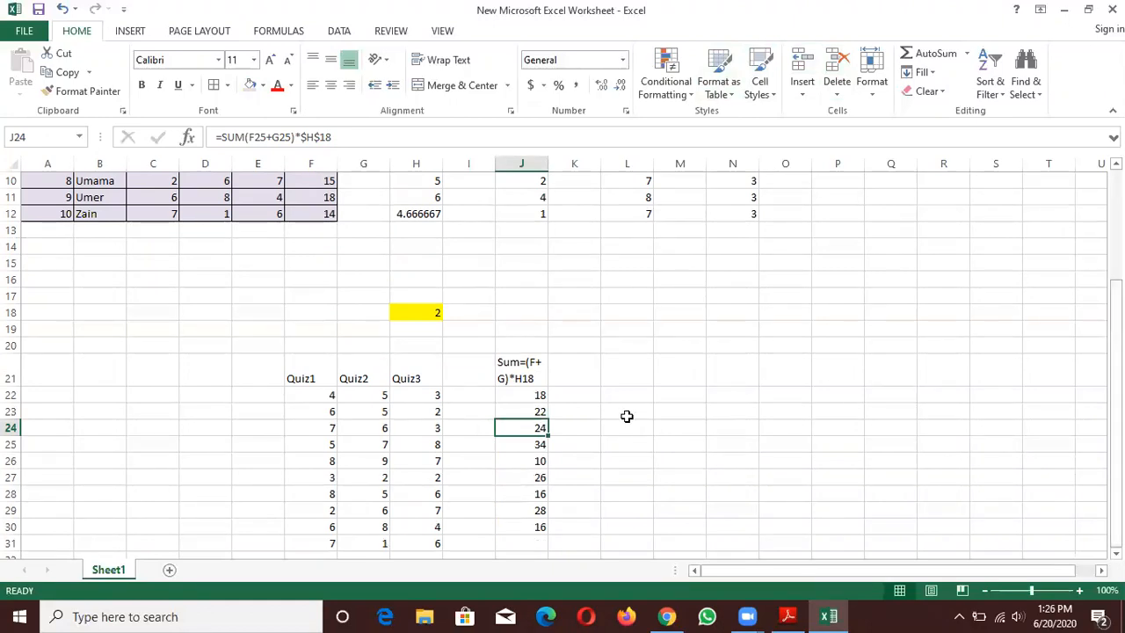
{"action": "left_click", "coordinate": [798, 58]}
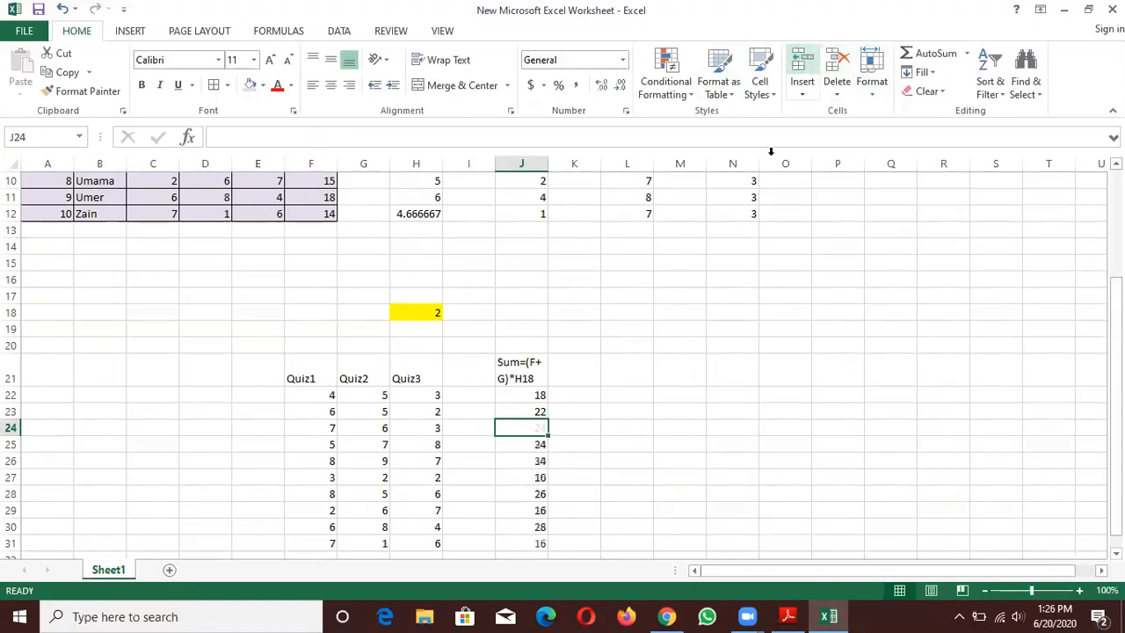
- Fill the absolute-reference formula from J23 down into the blank cell J24
{"action": "left_click", "coordinate": [515, 408]}
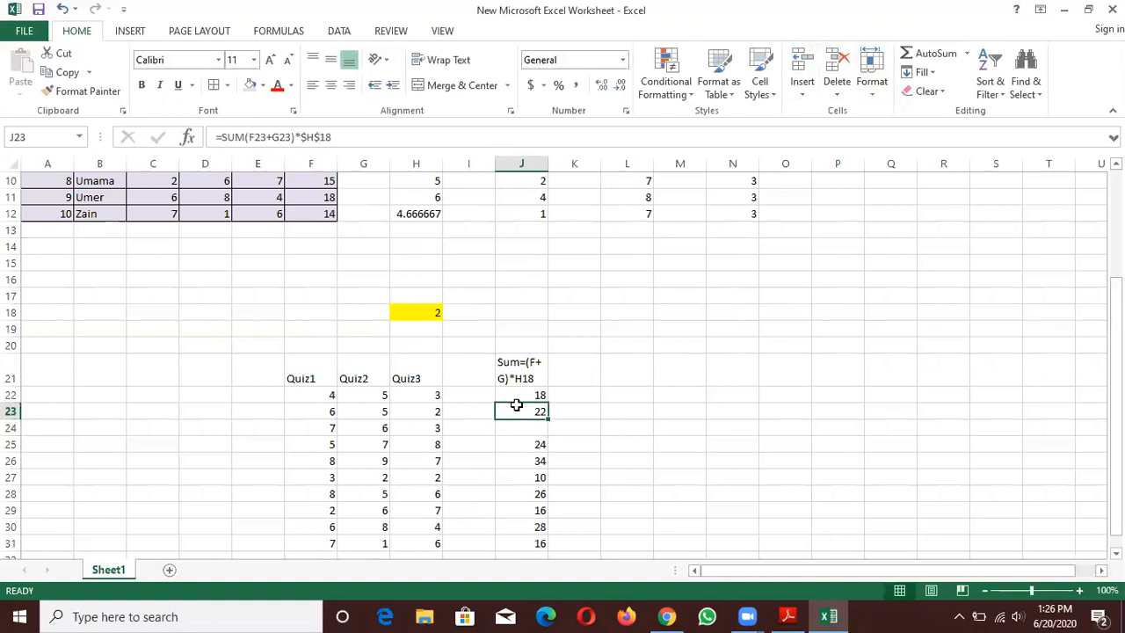
{"action": "left_click_drag", "start_coordinate": [547, 419], "coordinate": [547, 437]}
{"action": "left_click", "coordinate": [584, 441]}
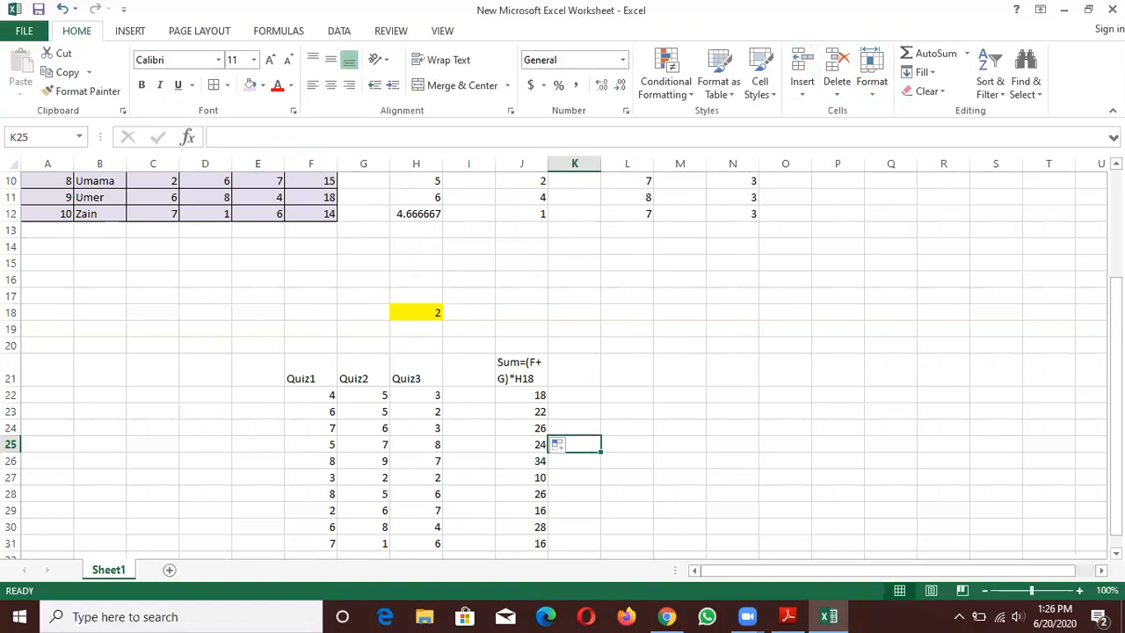
- Review the insert, page layout, formula and data commands, including the other sources available for importing external data
{"action": "left_click_drag", "start_coordinate": [1116, 290], "coordinate": [1116, 185]}
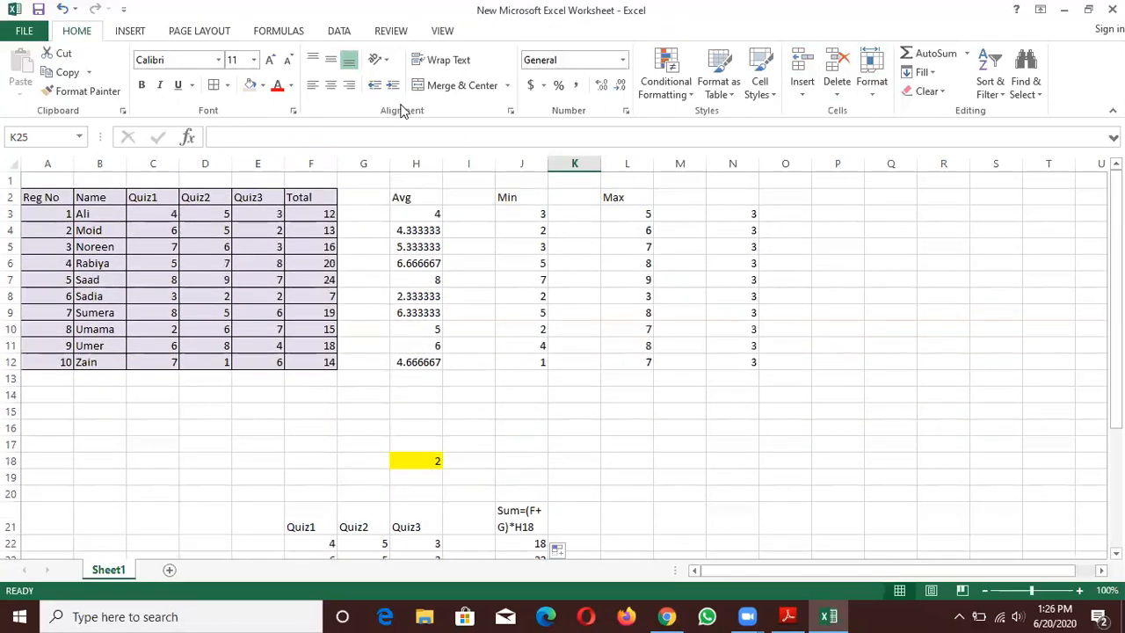
{"action": "left_click", "coordinate": [138, 29]}
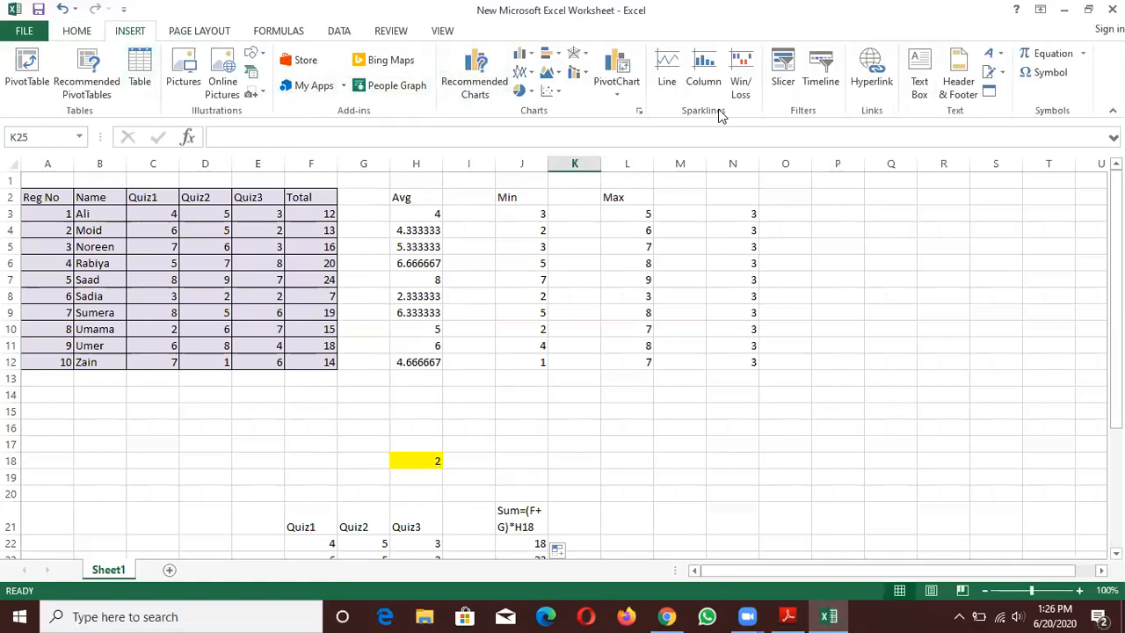
{"action": "left_click", "coordinate": [219, 33]}
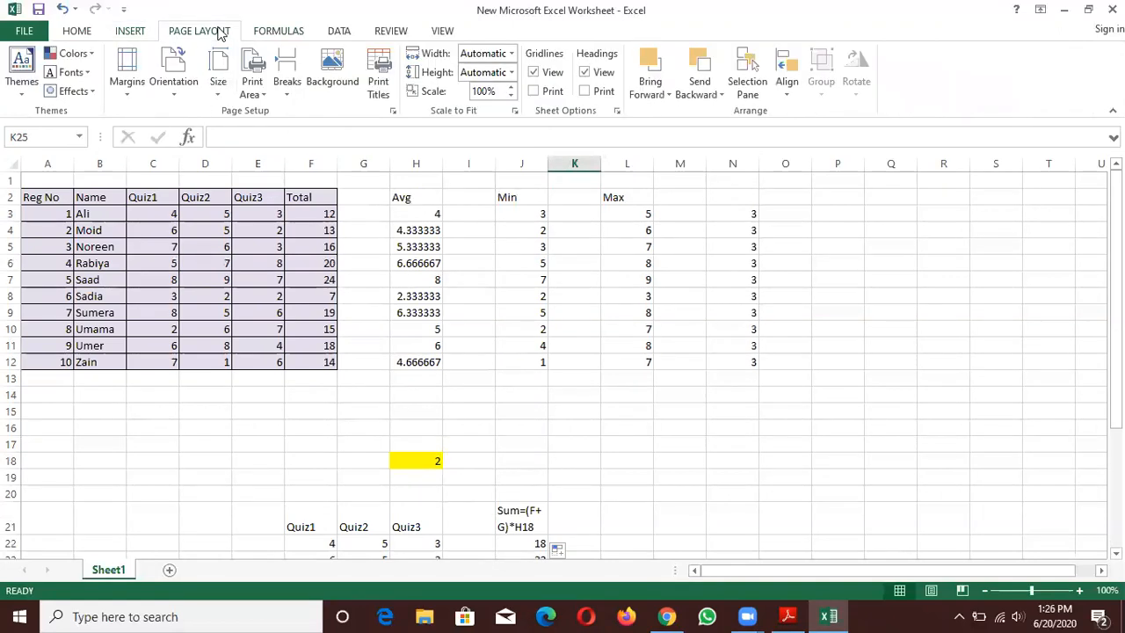
{"action": "left_click", "coordinate": [297, 33]}
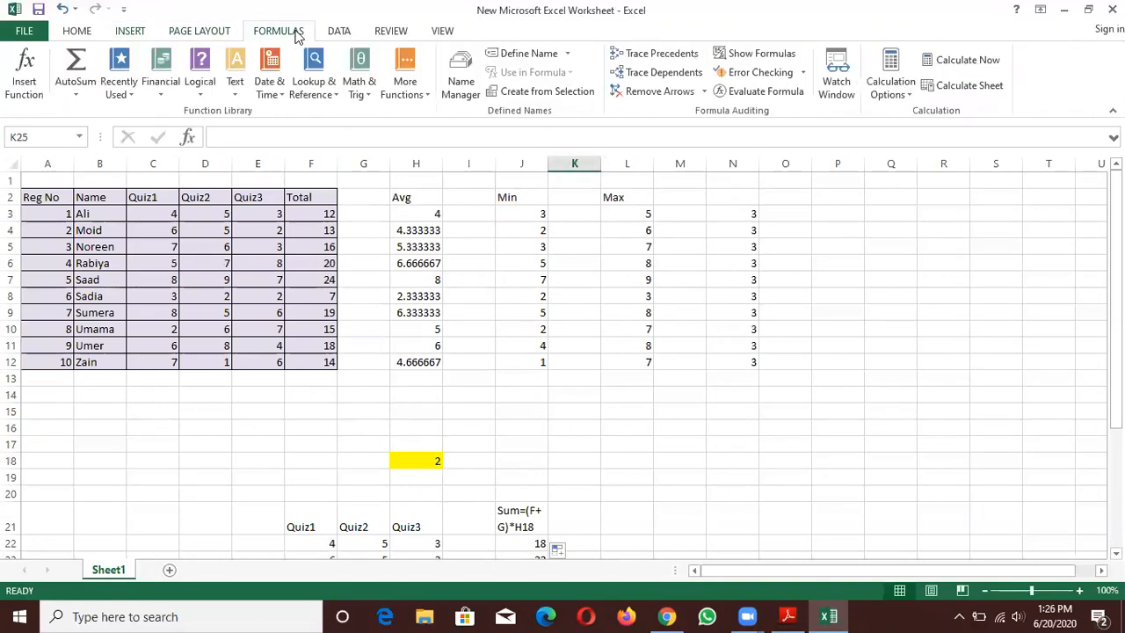
{"action": "left_click", "coordinate": [348, 40]}
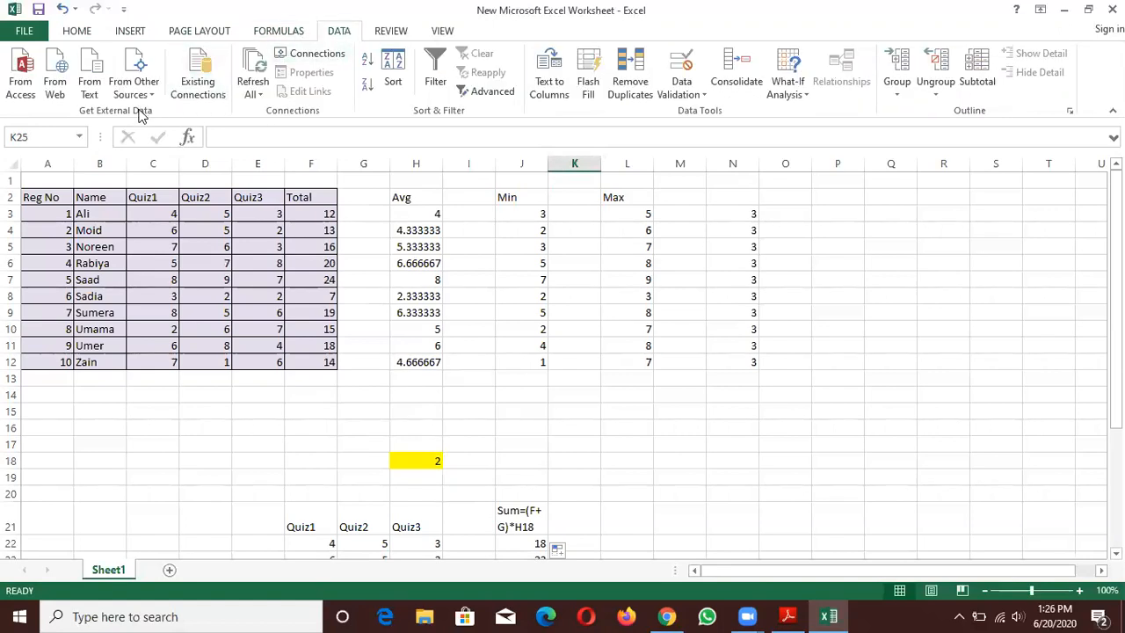
{"action": "left_click", "coordinate": [97, 443]}
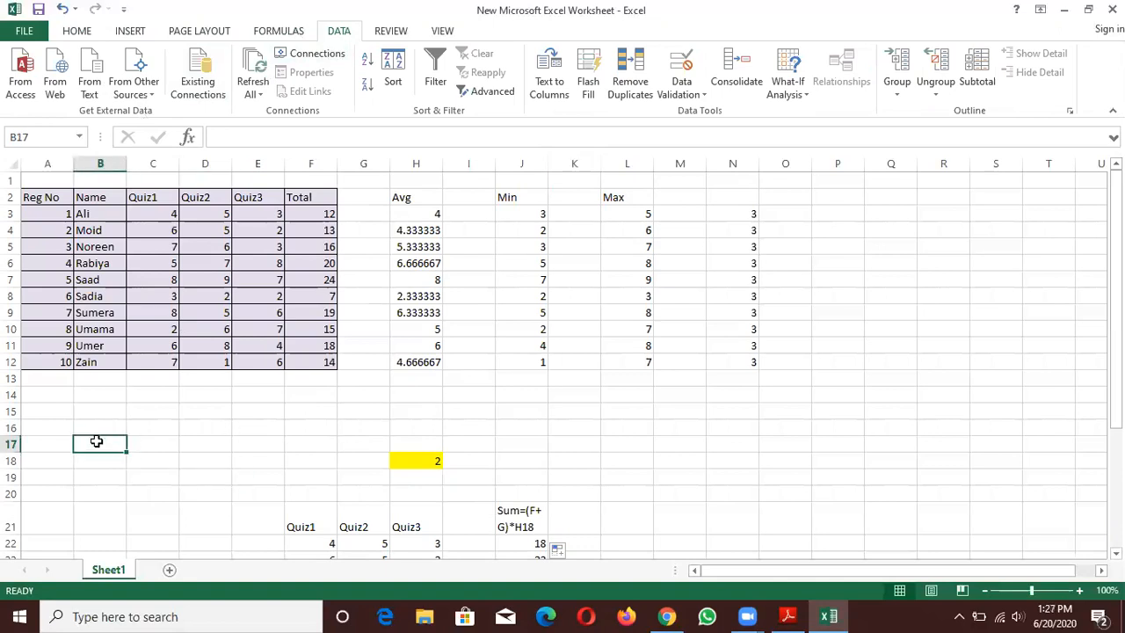
{"action": "left_click", "coordinate": [157, 93]}
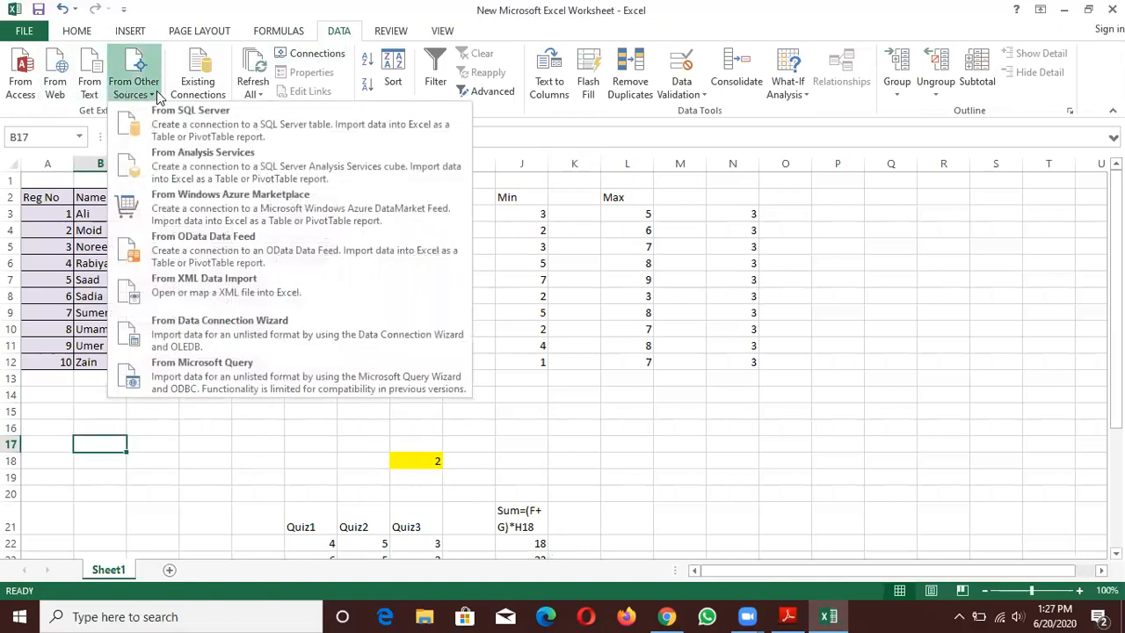
{"action": "left_click", "coordinate": [94, 444]}
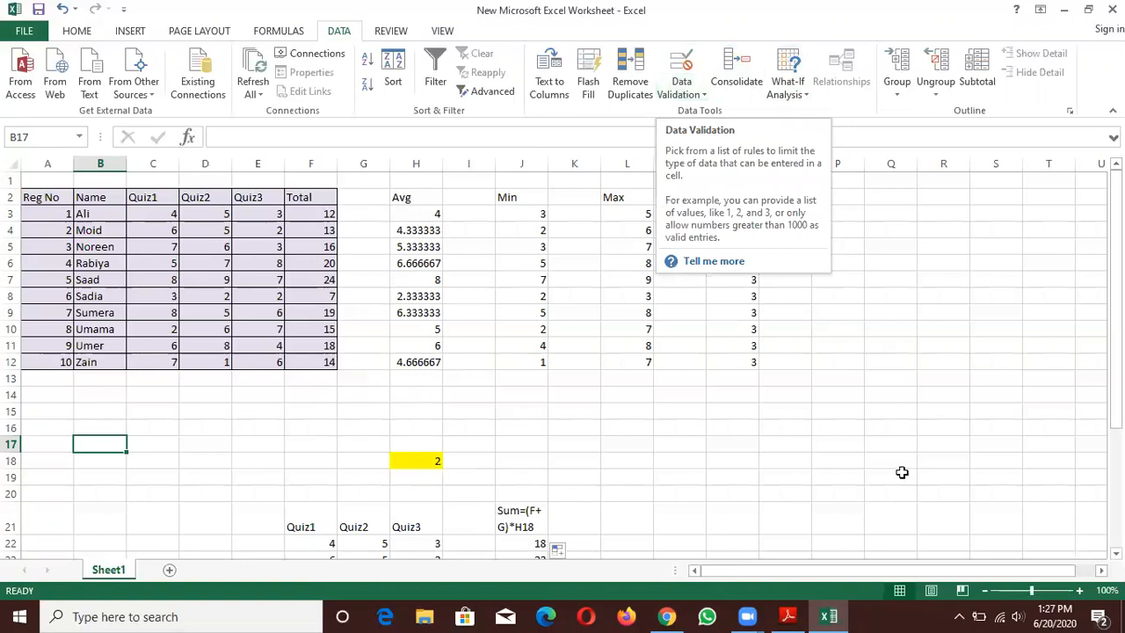
- Shade the empty range Q10:Q20 light orange and apply all borders to its cells
{"action": "left_click", "coordinate": [898, 329]}
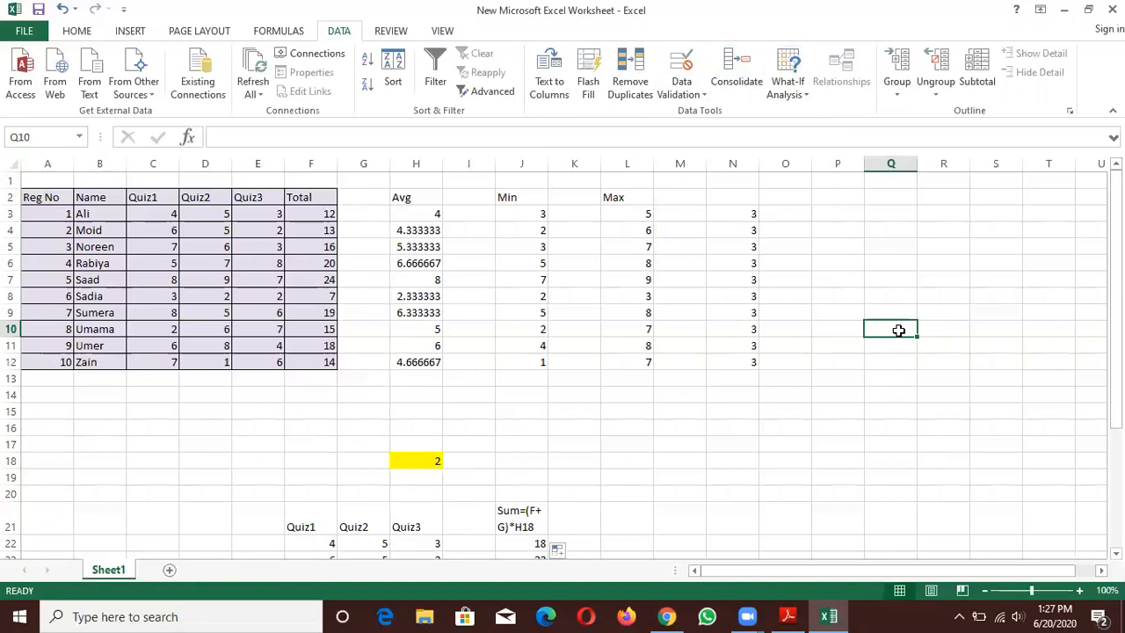
{"action": "left_click_drag", "start_coordinate": [916, 336], "coordinate": [907, 499]}
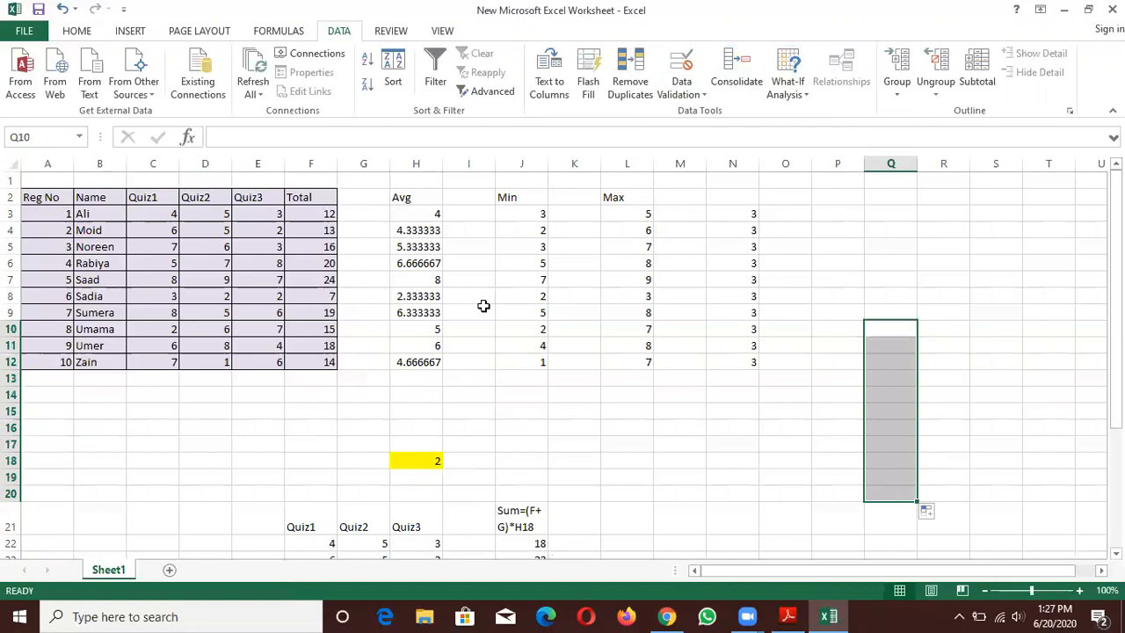
{"action": "left_click", "coordinate": [75, 31]}
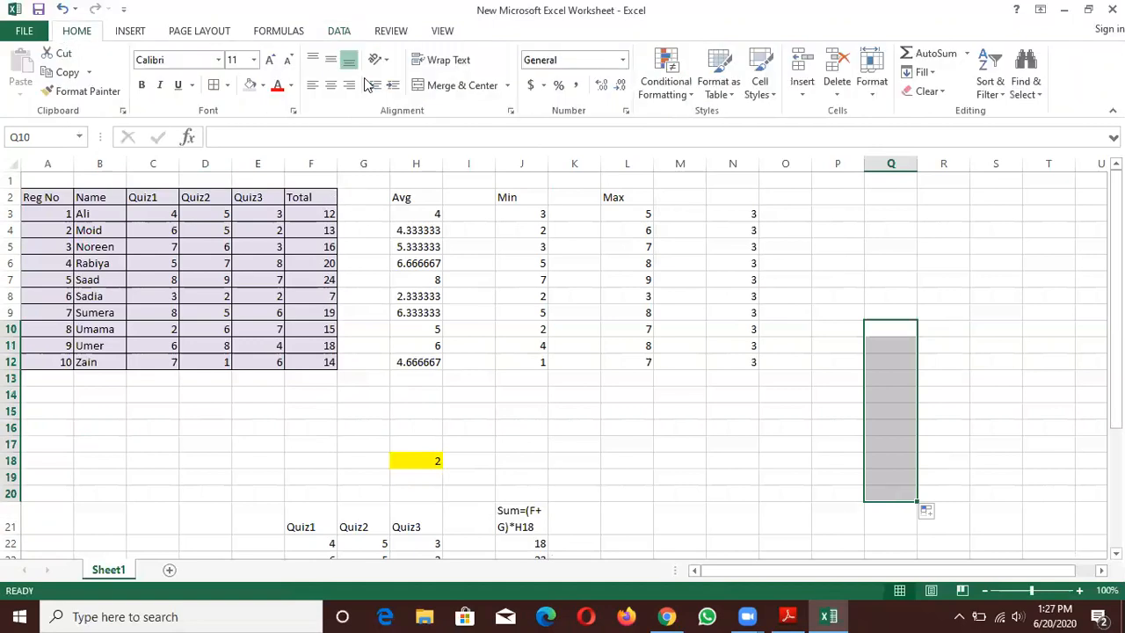
{"action": "left_click", "coordinate": [262, 86]}
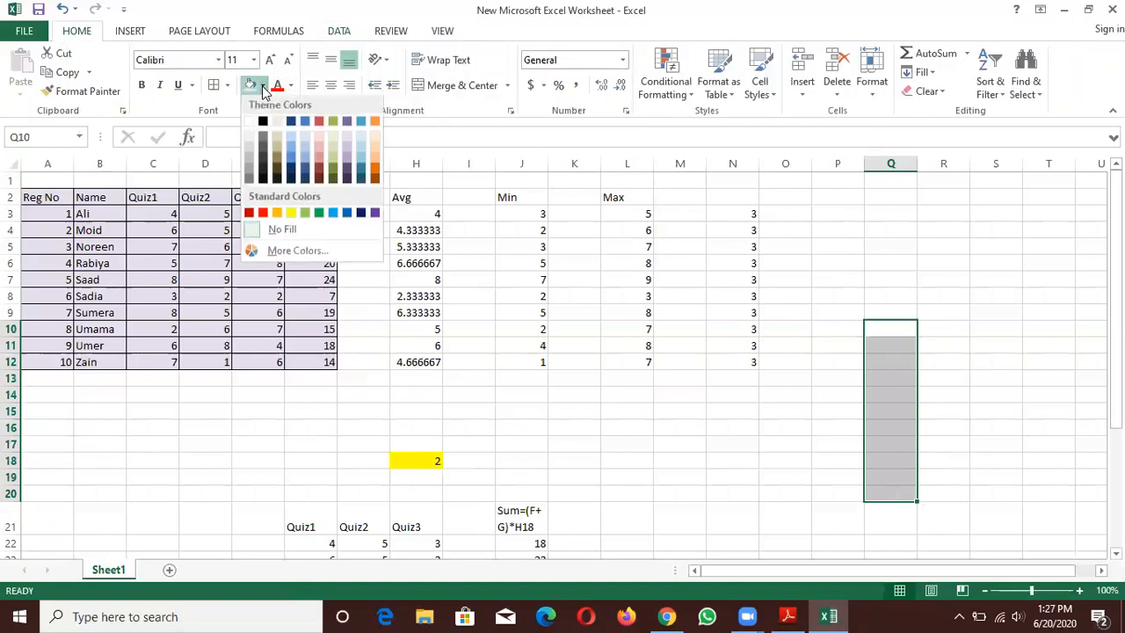
{"action": "left_click", "coordinate": [375, 143]}
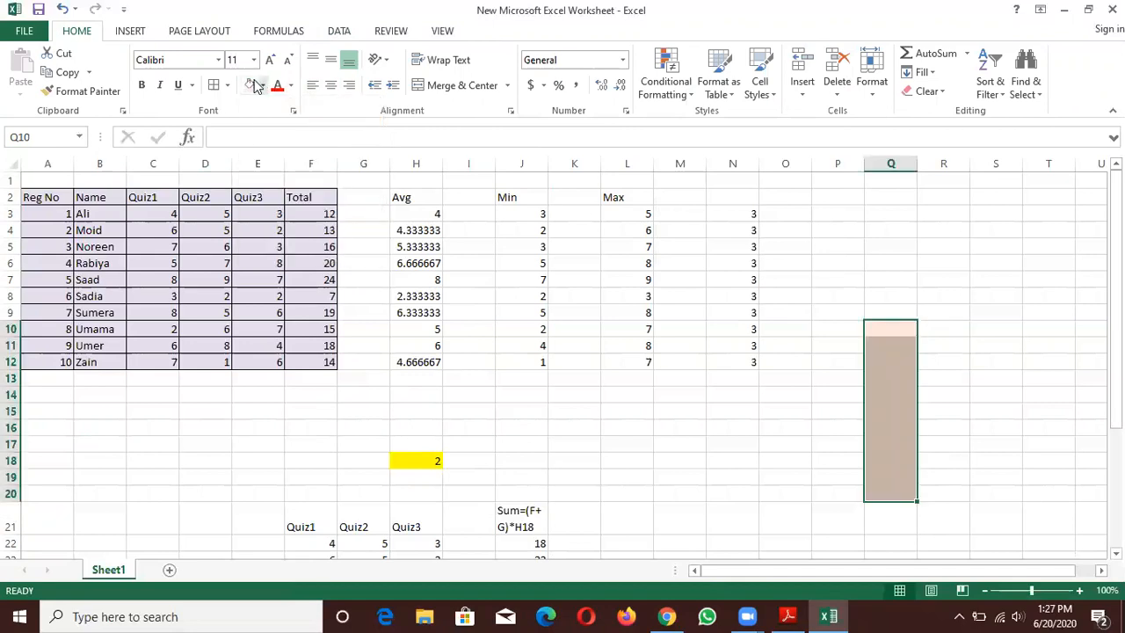
{"action": "left_click", "coordinate": [215, 86]}
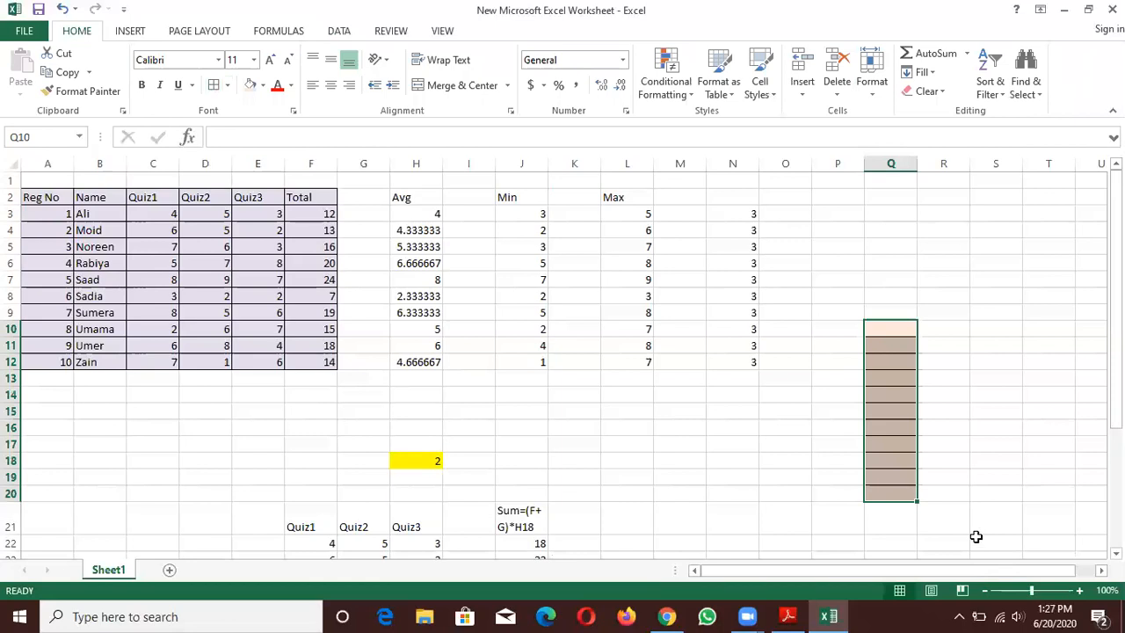
{"action": "left_click", "coordinate": [957, 447]}
- Set up data validation on the shaded range Q10:Q20, allowing only whole numbers
{"action": "left_click", "coordinate": [899, 329]}
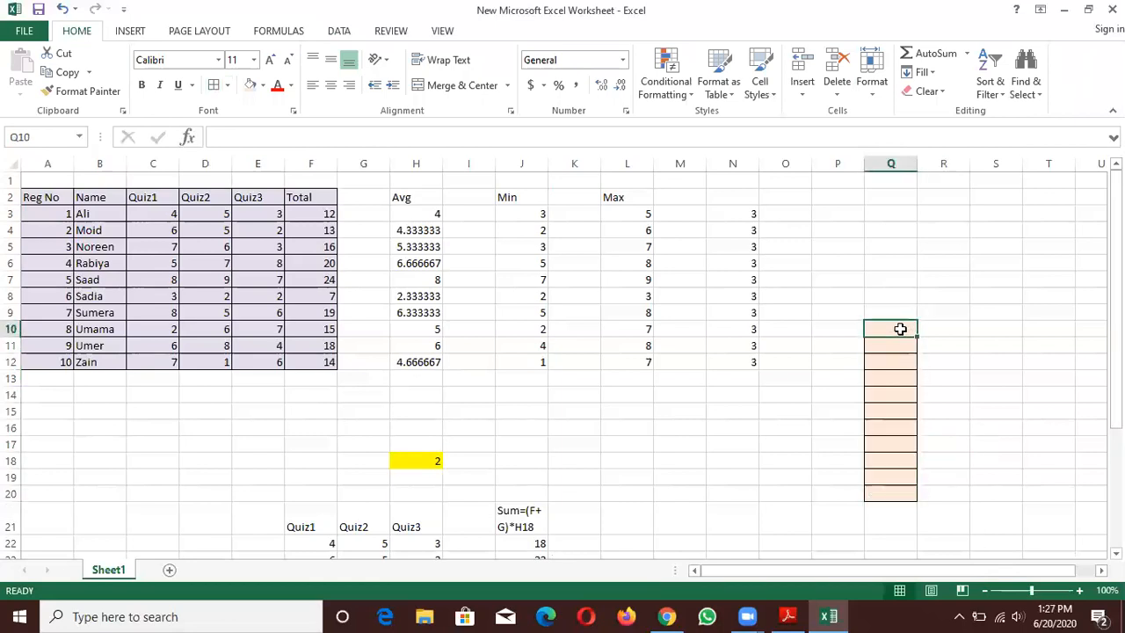
{"action": "key", "text": "shift+Down"}
{"action": "key", "text": "shift+Down"}
{"action": "key", "text": "shift+Down"}
{"action": "key", "text": "shift+Down"}
{"action": "key", "text": "shift+Down"}
{"action": "key", "text": "shift+Down"}
{"action": "key", "text": "shift+Down"}
{"action": "key", "text": "shift+Down"}
{"action": "key", "text": "shift+Down"}
{"action": "key", "text": "shift+Down"}
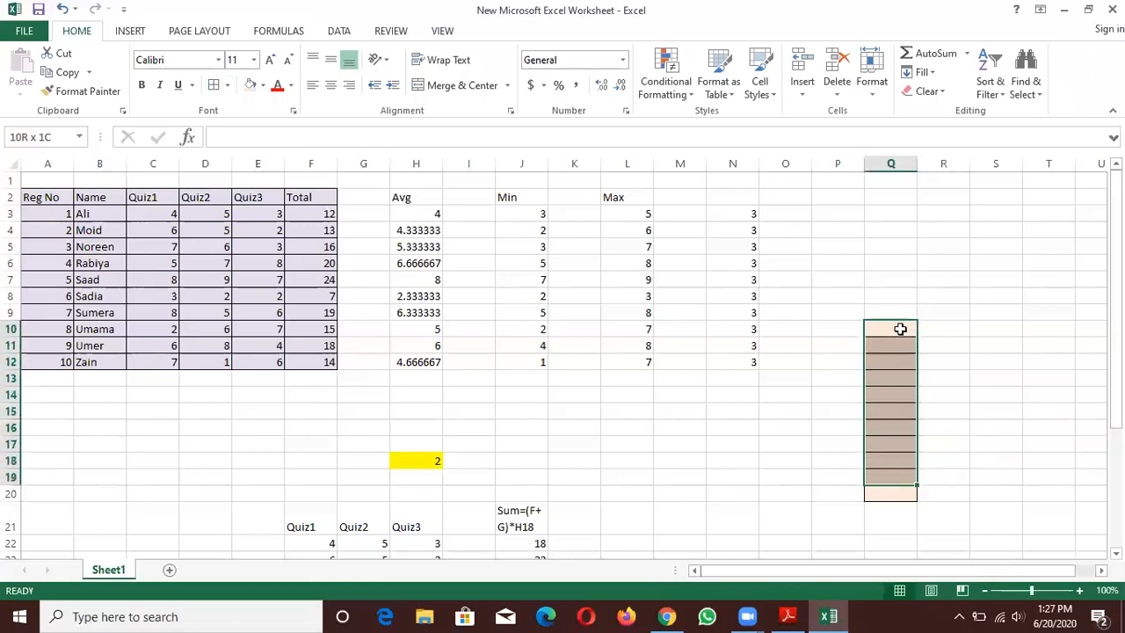
{"action": "left_click", "coordinate": [339, 31]}
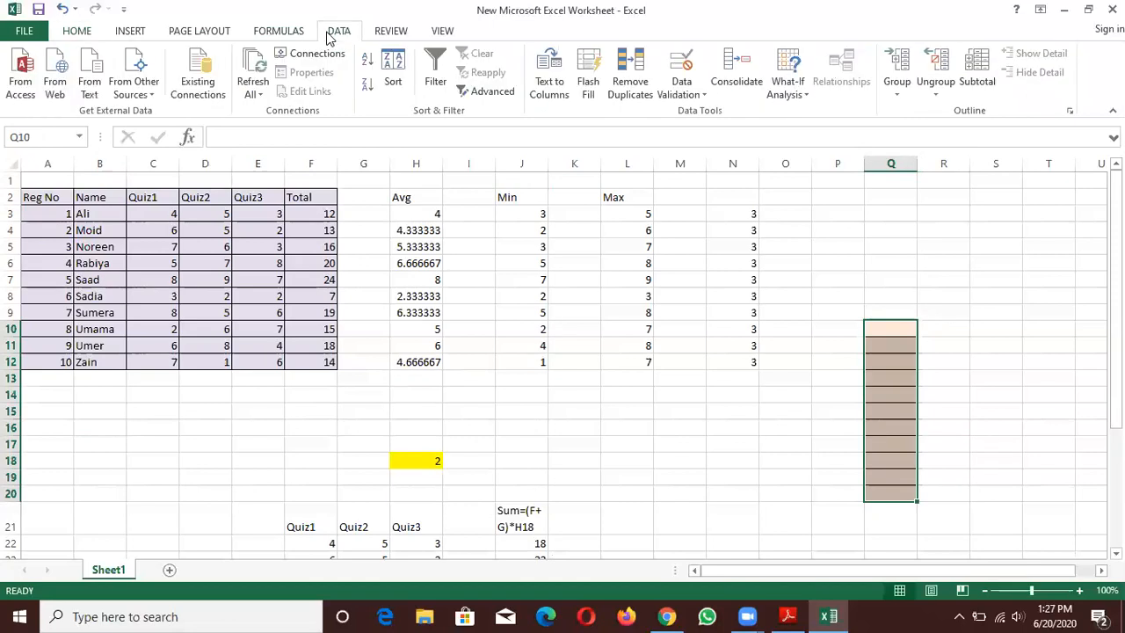
{"action": "left_click", "coordinate": [694, 94]}
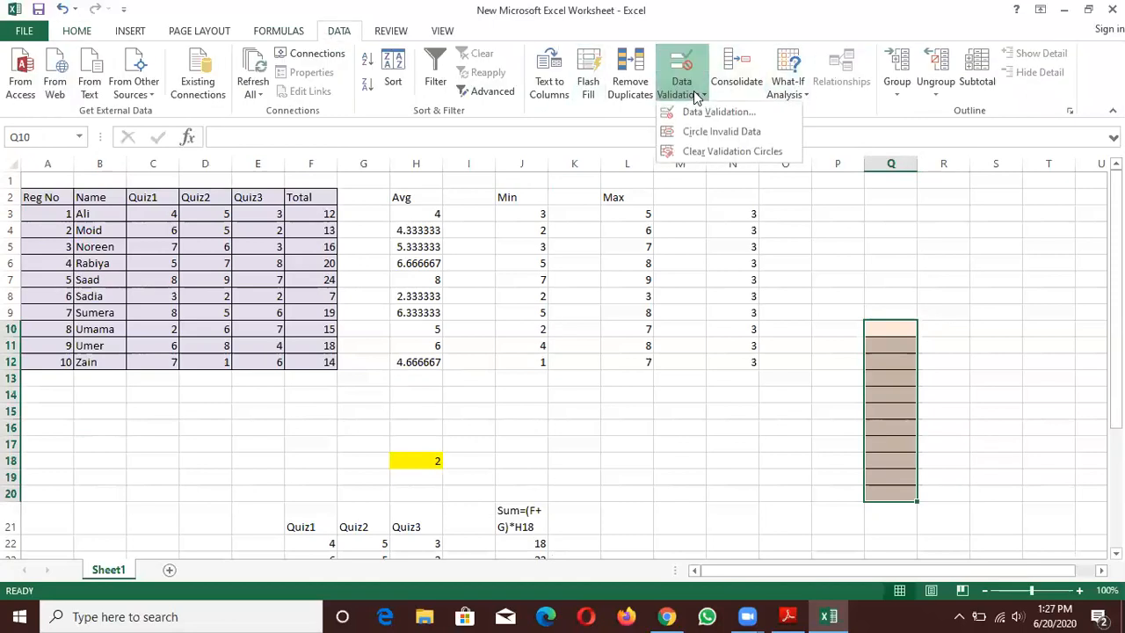
{"action": "left_click", "coordinate": [702, 112]}
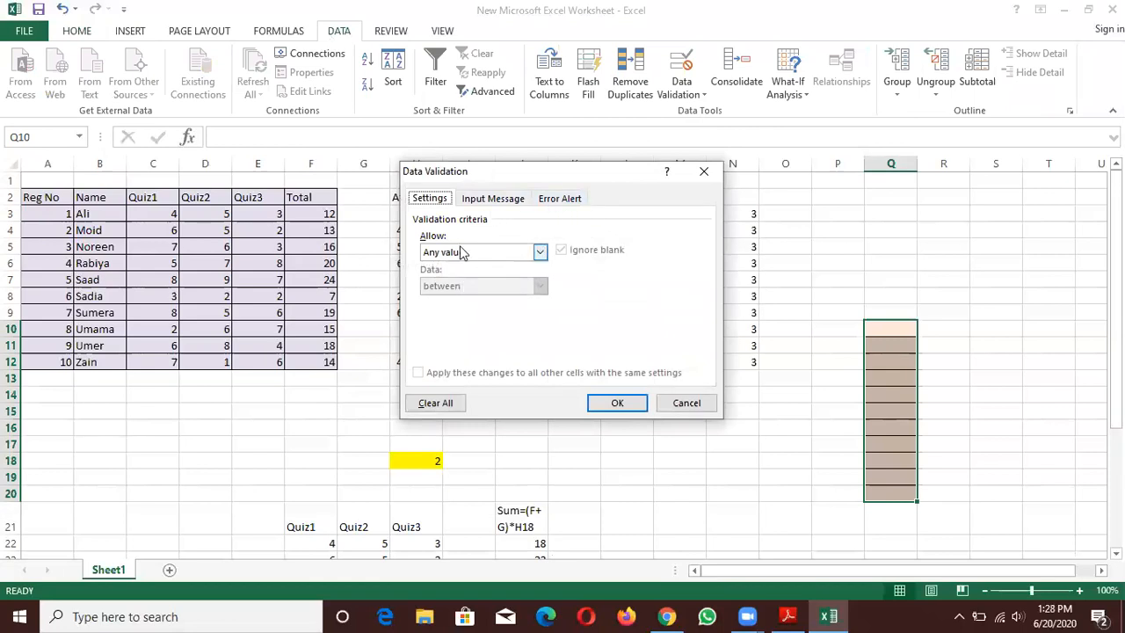
{"action": "left_click", "coordinate": [539, 252]}
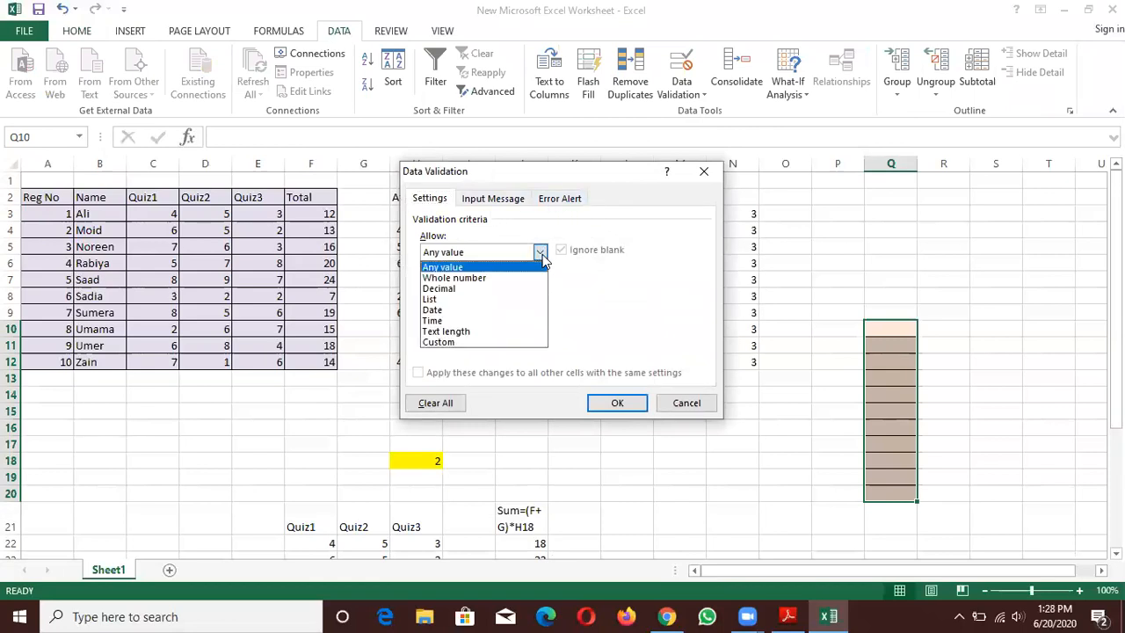
{"action": "left_click", "coordinate": [486, 278]}
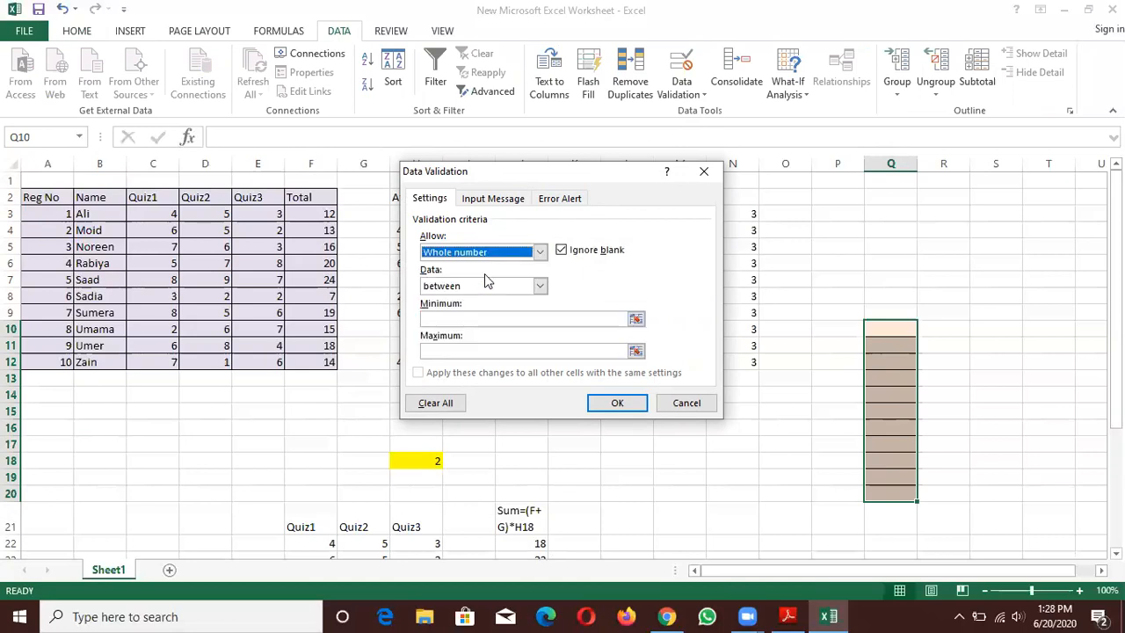
- Limit the allowed whole numbers to a minimum of 5 and a maximum of 15
{"action": "left_click", "coordinate": [489, 318]}
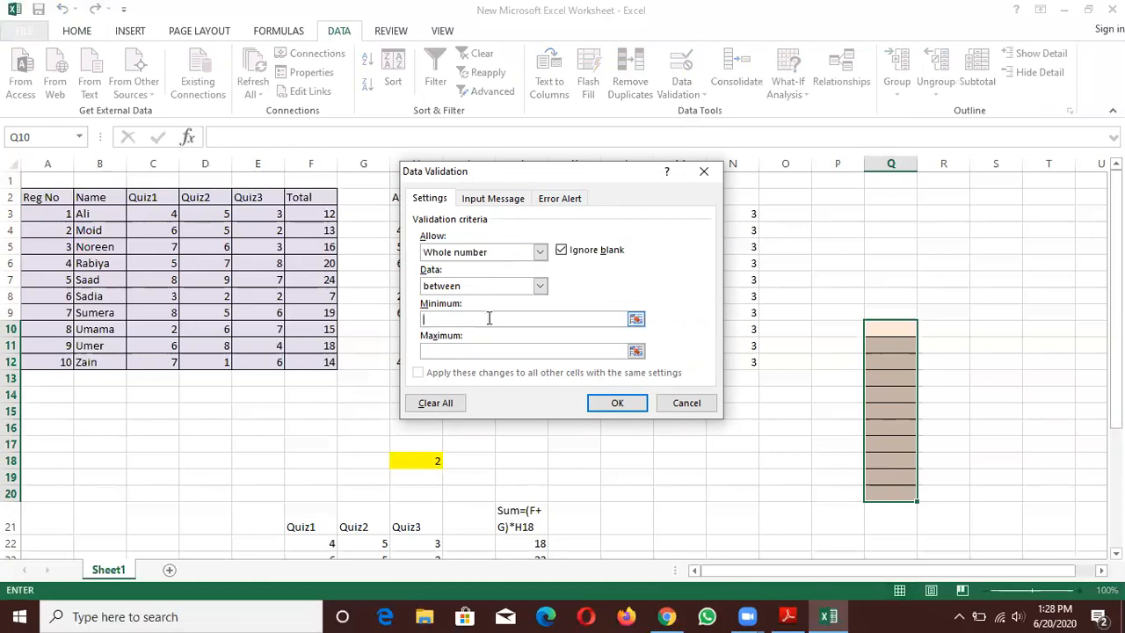
{"action": "type", "text": "5"}
{"action": "left_click", "coordinate": [485, 348]}
{"action": "left_click", "coordinate": [485, 349]}
{"action": "type", "text": "15"}
- Give the validation an input message titled "Whole Value" with the text "Insert whole values"
{"action": "left_click", "coordinate": [496, 203]}
{"action": "left_click", "coordinate": [472, 272]}
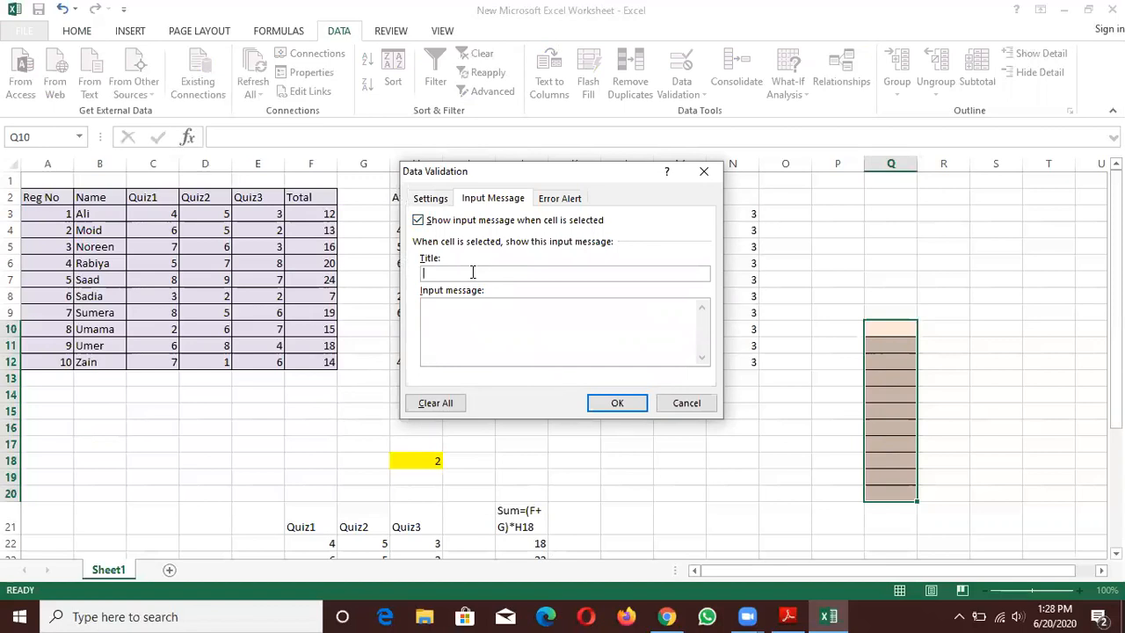
{"action": "type", "text": "Whole Value"}
{"action": "left_click", "coordinate": [474, 325]}
{"action": "type", "text": "Insert th"}
{"action": "key", "text": "BackSpace"}
{"action": "key", "text": "BackSpace"}
{"action": "type", "text": "whole values"}
- Title the Stop-style error alert "Error" and apply the validation to Q10:Q20
{"action": "left_click", "coordinate": [563, 199]}
{"action": "left_click", "coordinate": [562, 273]}
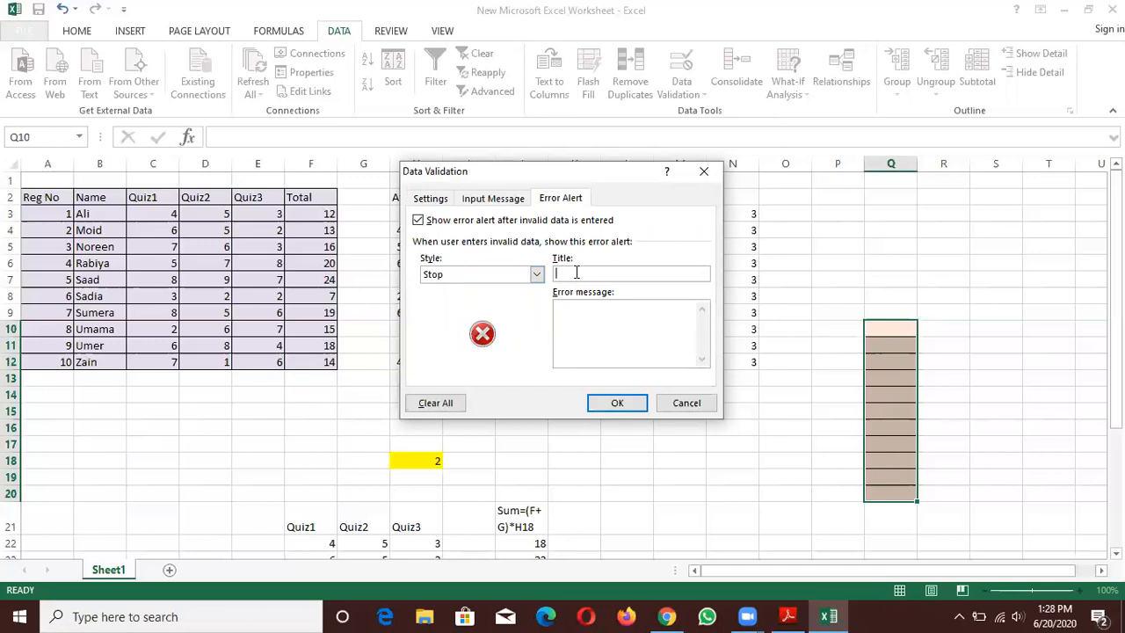
{"action": "type", "text": "Error"}
{"action": "left_click", "coordinate": [609, 341]}
{"action": "left_click", "coordinate": [615, 403]}
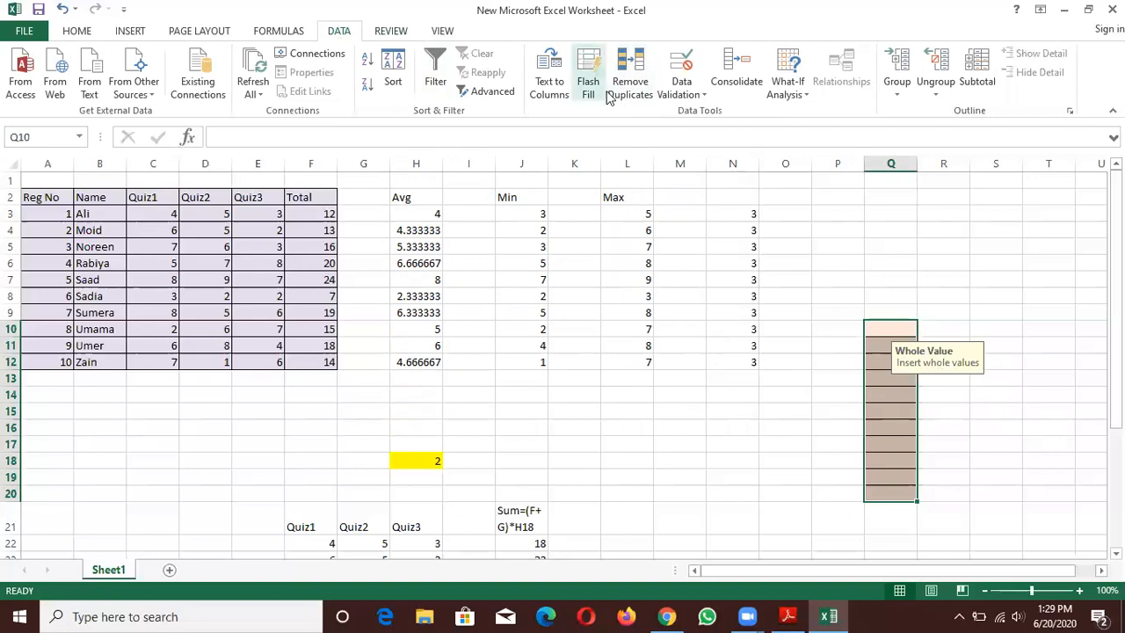
- Extend the validation input message for Q10:Q20 to read "Insert whole values between 5 to 15"
{"action": "left_click", "coordinate": [685, 99]}
{"action": "left_click", "coordinate": [692, 113]}
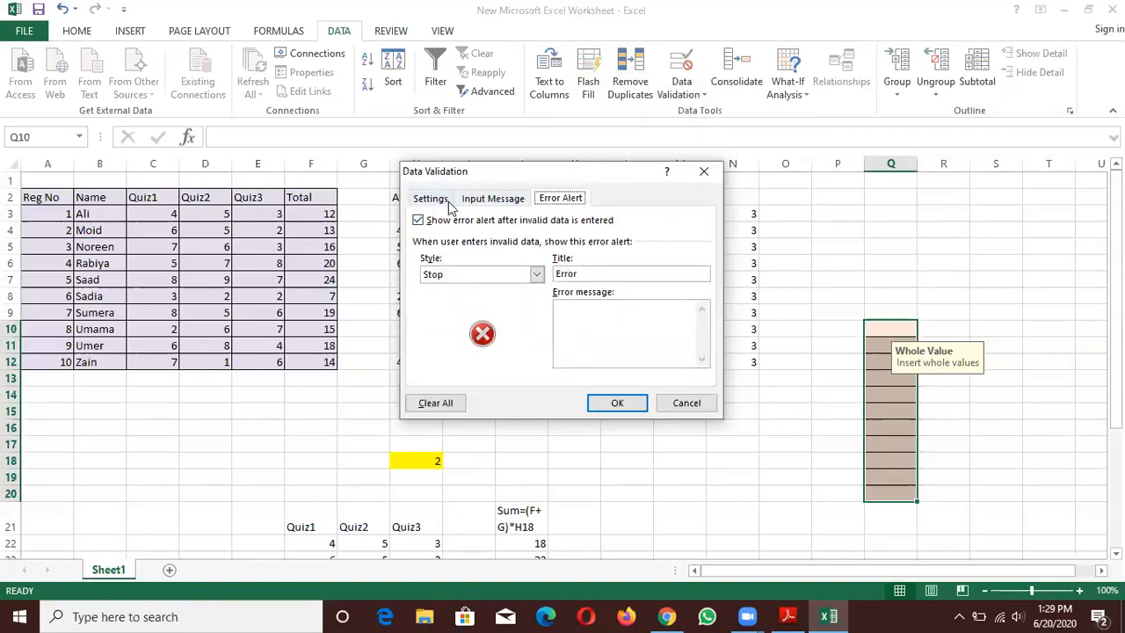
{"action": "left_click", "coordinate": [488, 204]}
{"action": "left_click", "coordinate": [553, 313]}
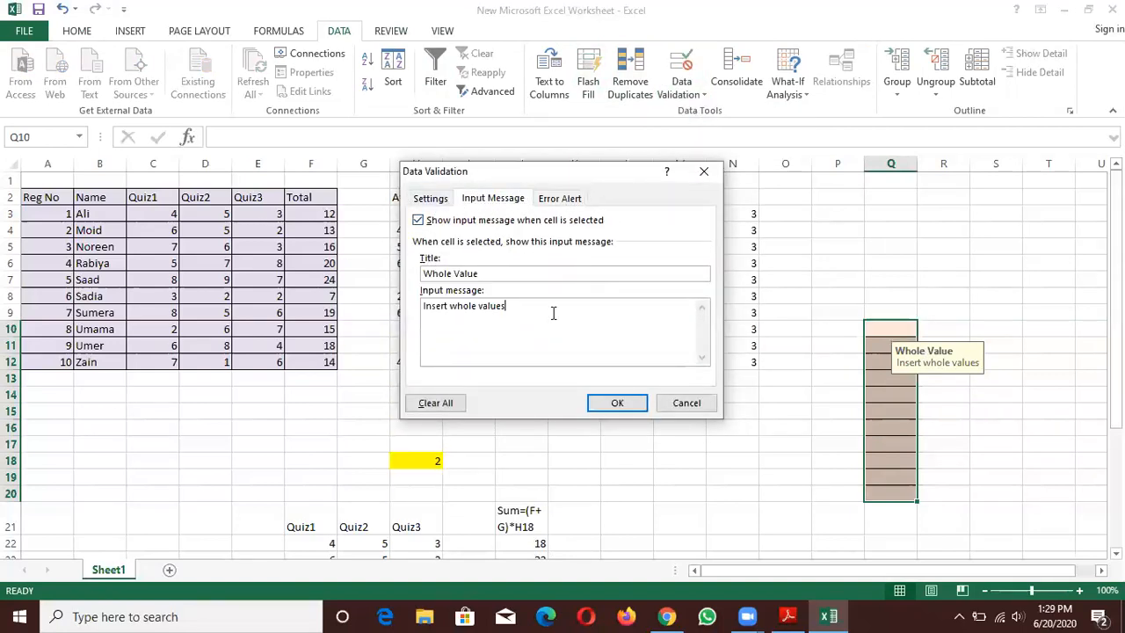
{"action": "type", "text": "between 5 to 15"}
{"action": "left_click", "coordinate": [612, 402]}
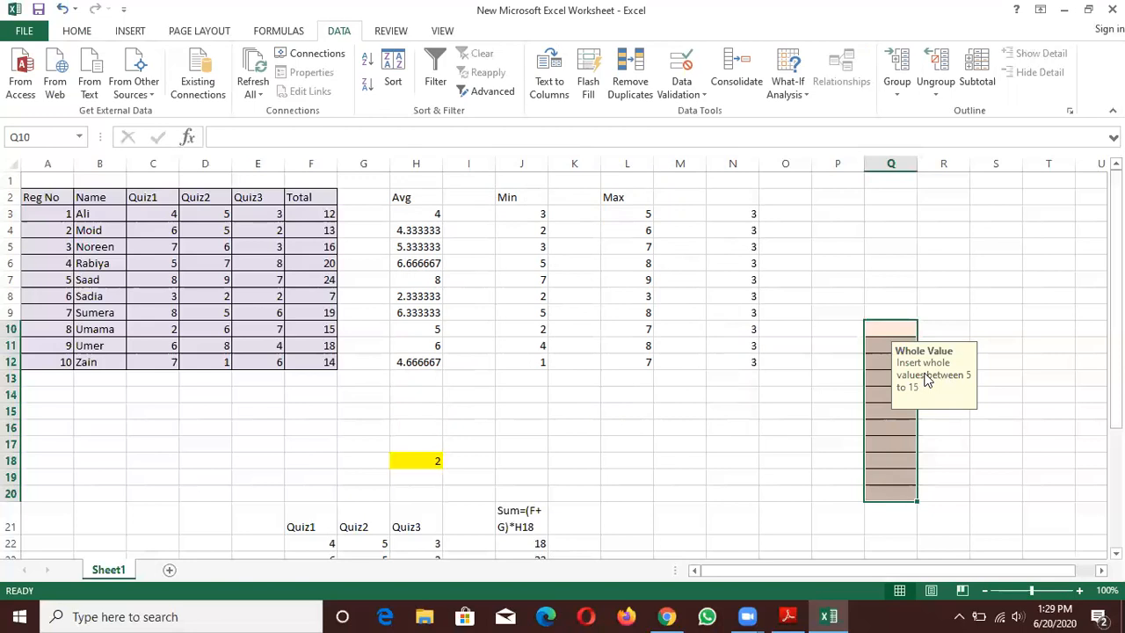
- Test the validation by trying to enter 3 in cell Q10, and discard the entry
{"action": "left_click", "coordinate": [877, 332]}
{"action": "type", "text": "3"}
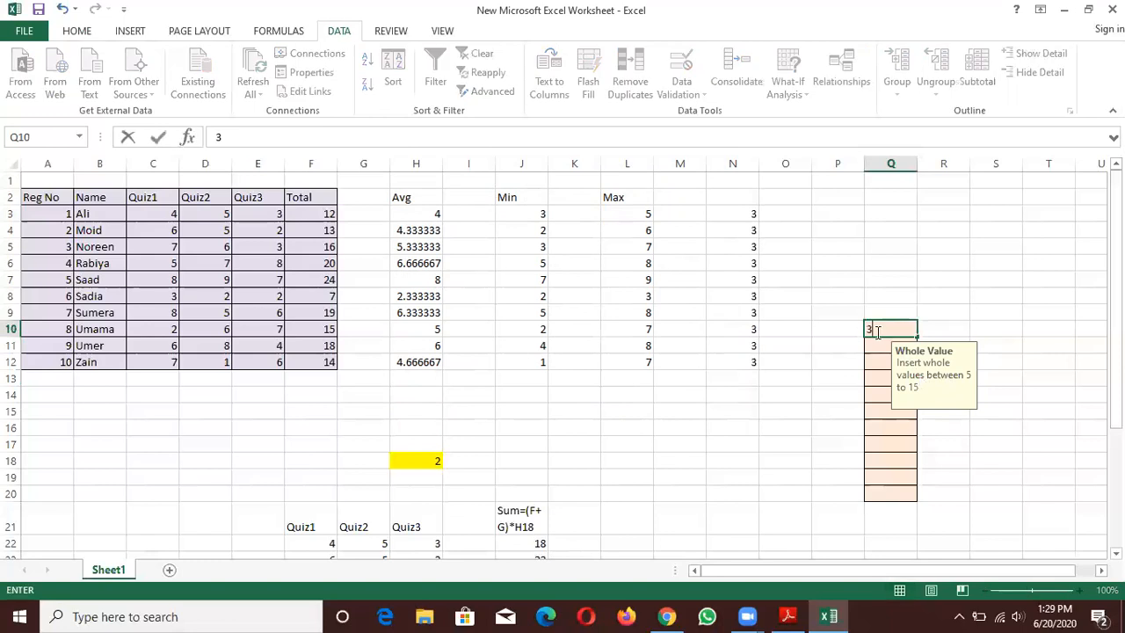
{"action": "key", "text": "Return"}
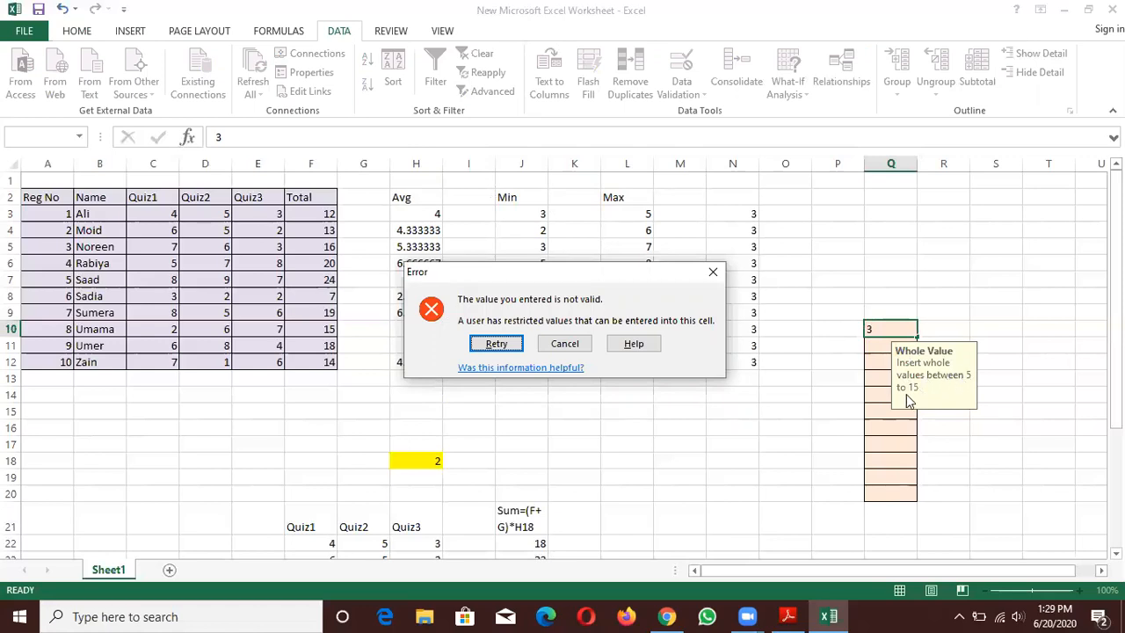
{"action": "left_click", "coordinate": [712, 272]}
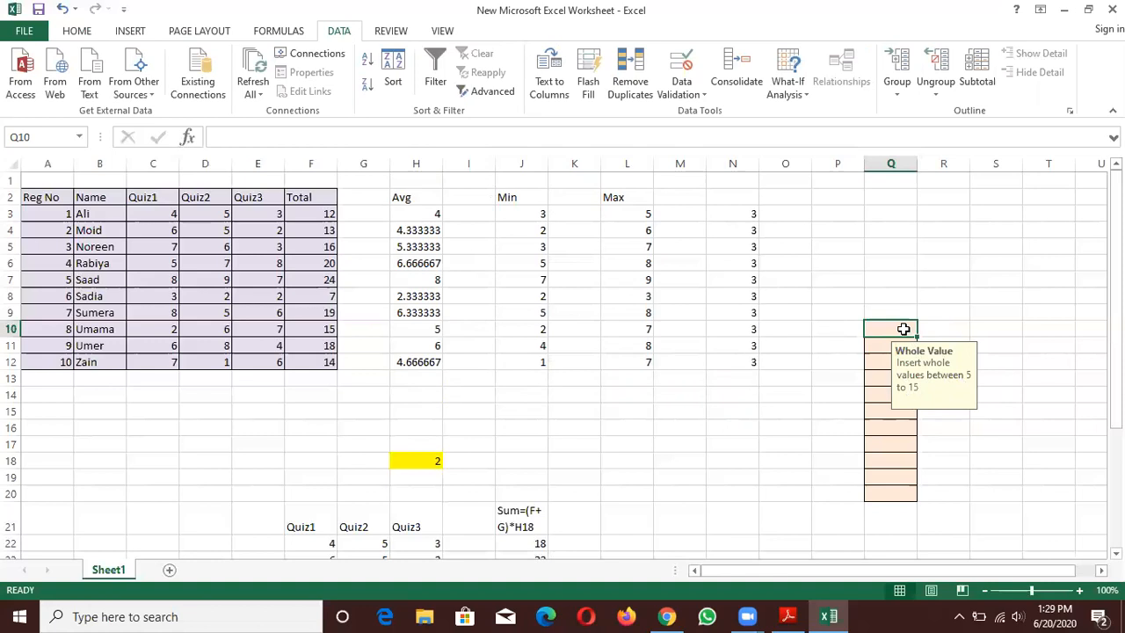
- Enter the allowed values 5 in cell Q10 and 6 in cell Q11
{"action": "type", "text": "5"}
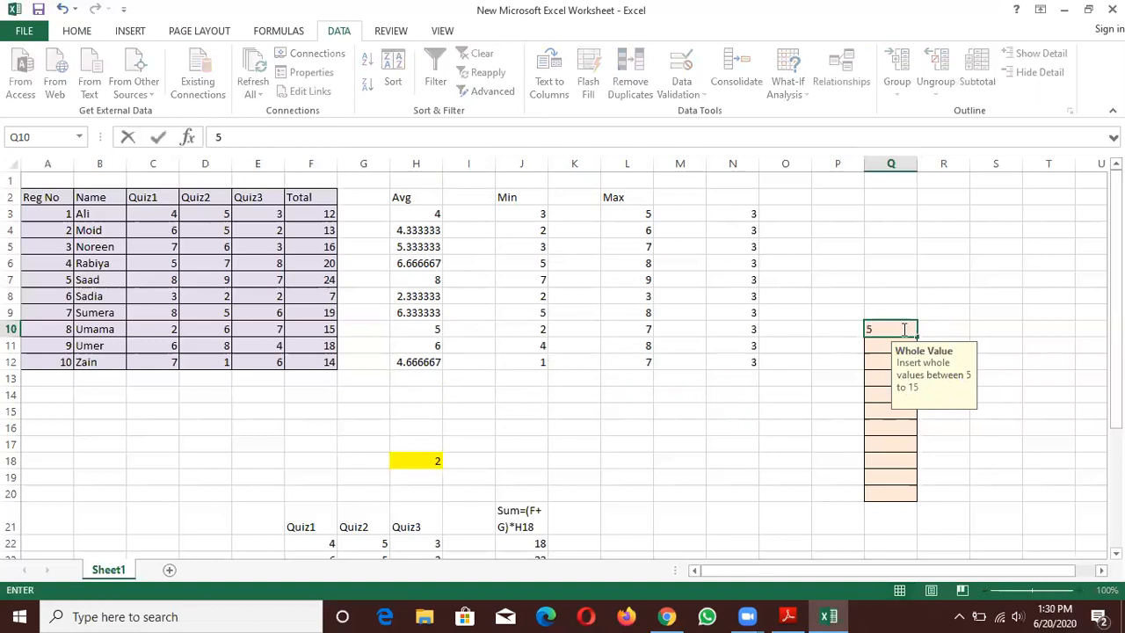
{"action": "key", "text": "Return"}
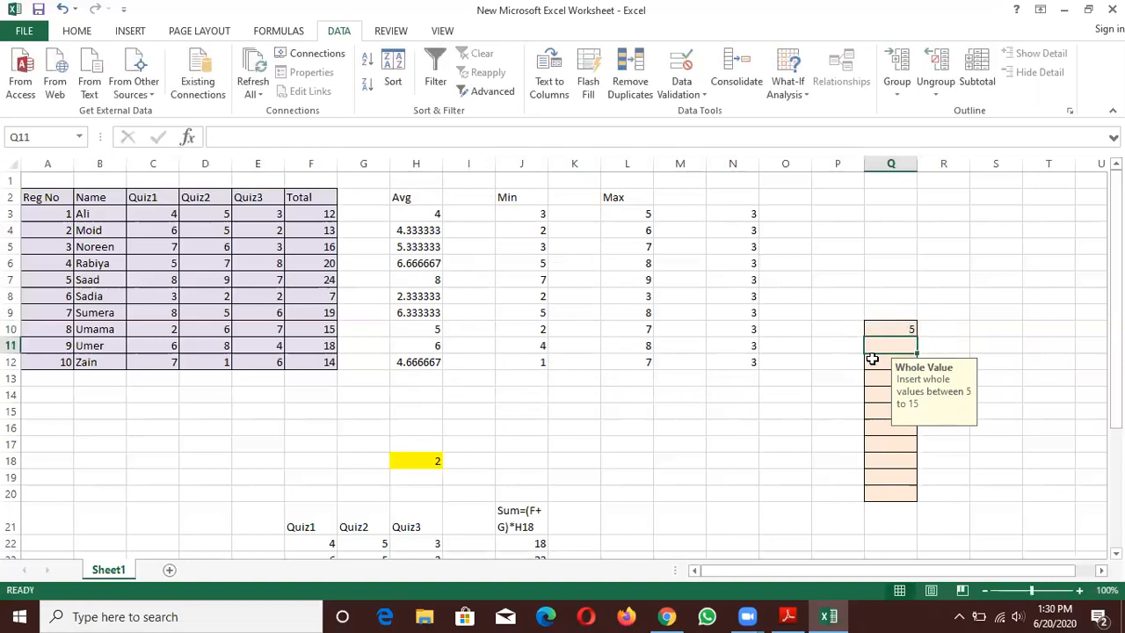
{"action": "type", "text": "6"}
{"action": "key", "text": "Return"}
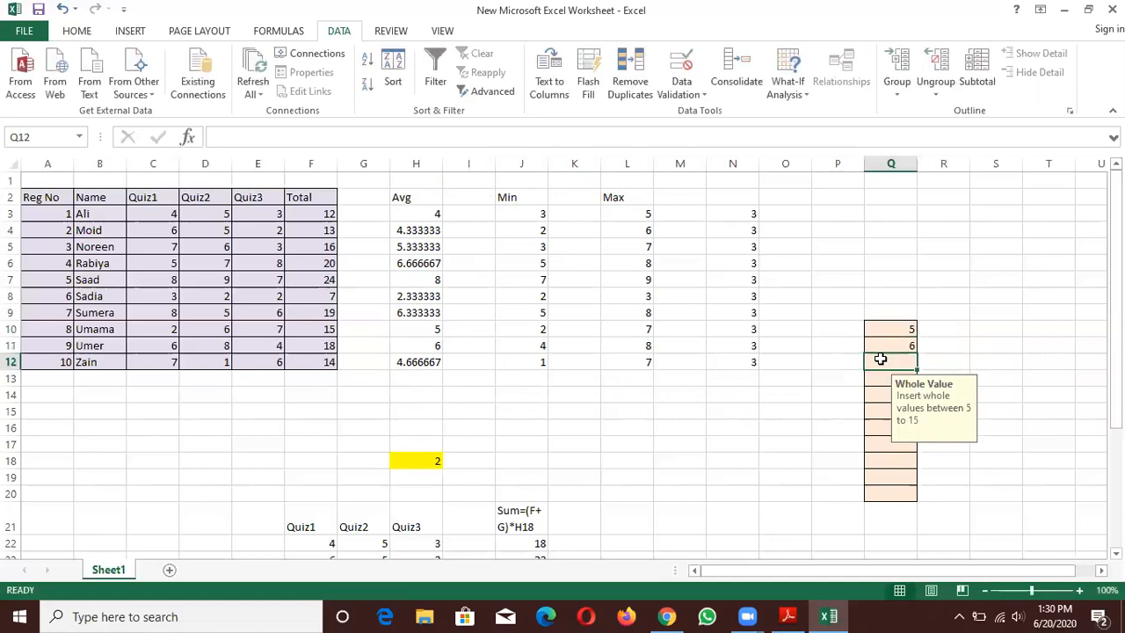
- Try to enter the out-of-range value 0 in cell Q12, and discard the entry
{"action": "type", "text": "0"}
{"action": "key", "text": "Return"}
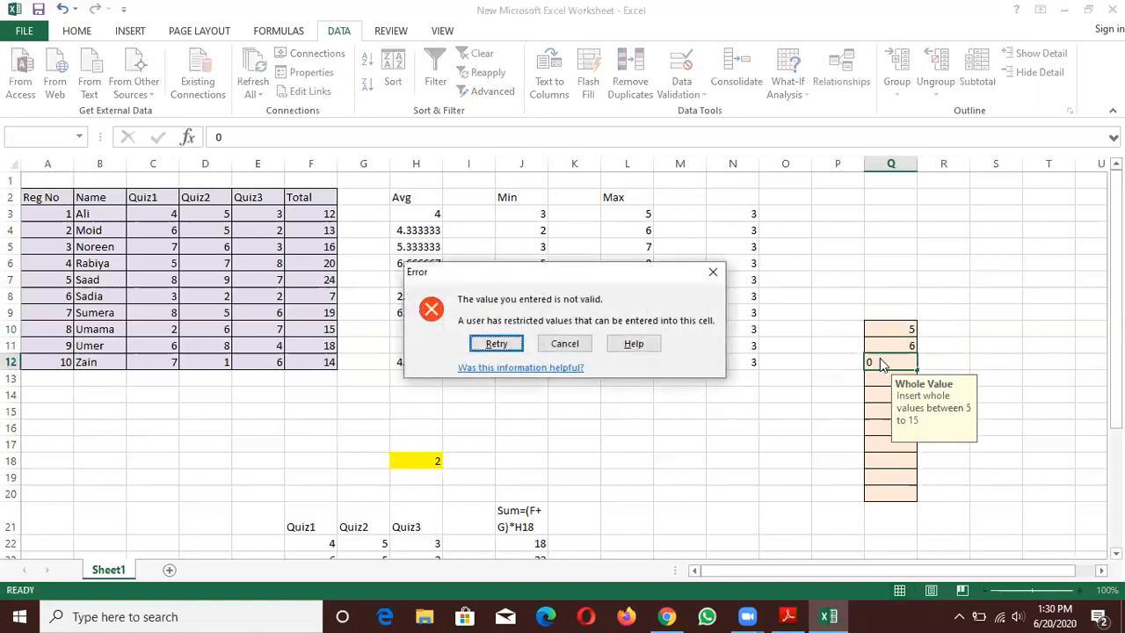
{"action": "left_click", "coordinate": [712, 272]}
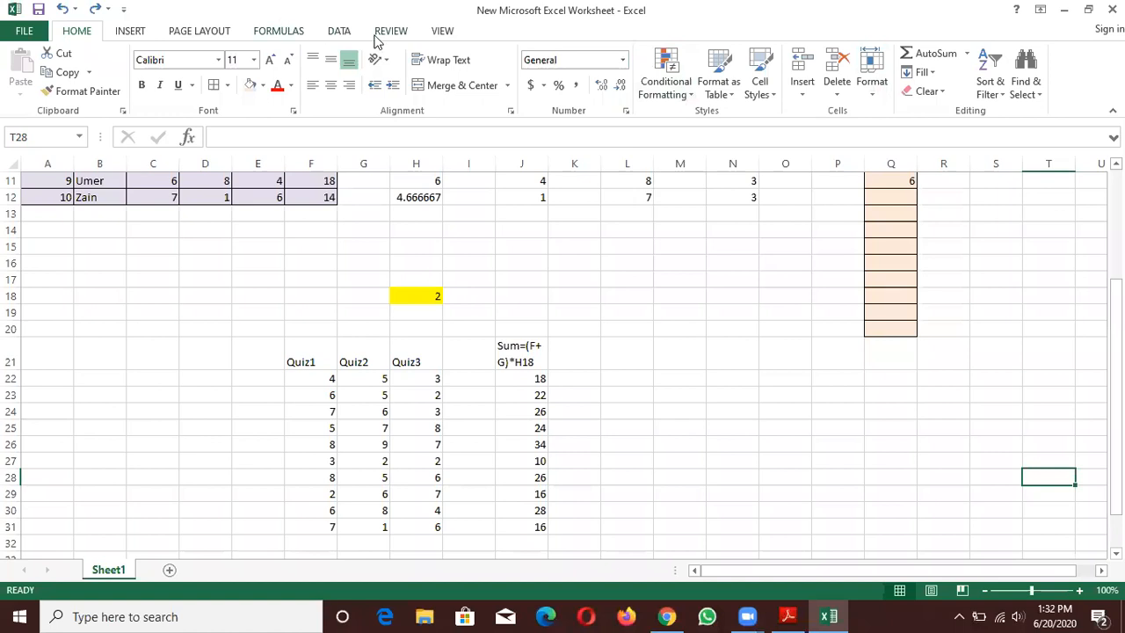
- Insert a stacked area and clustered column combo chart from the Quiz1 and Quiz2 marks in F22:G31
{"action": "left_click", "coordinate": [130, 32]}
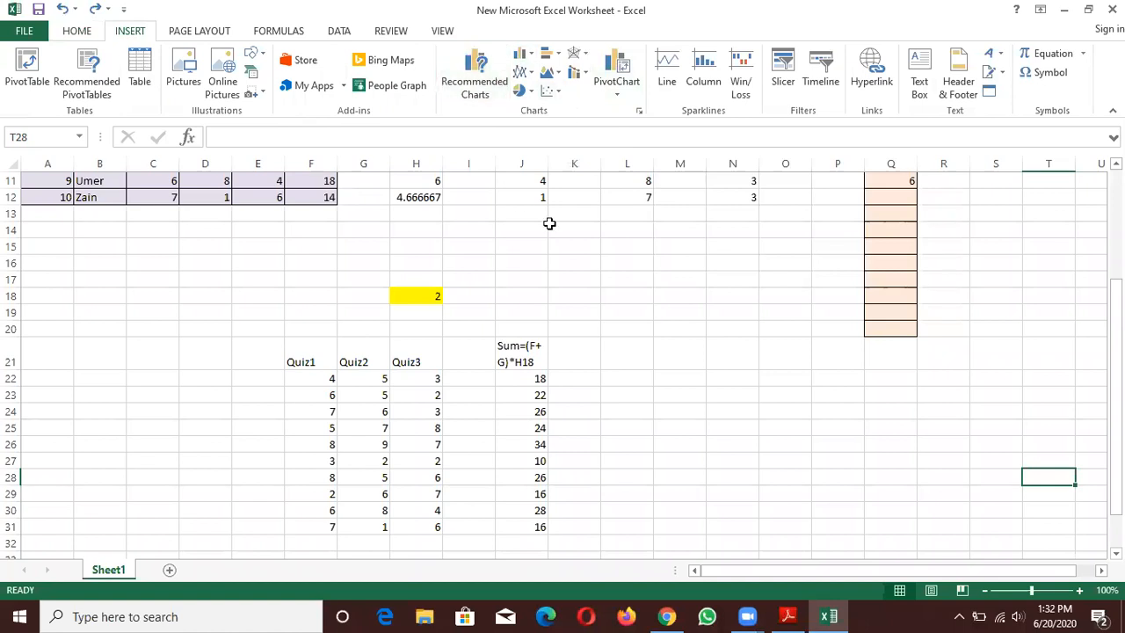
{"action": "left_click", "coordinate": [298, 379]}
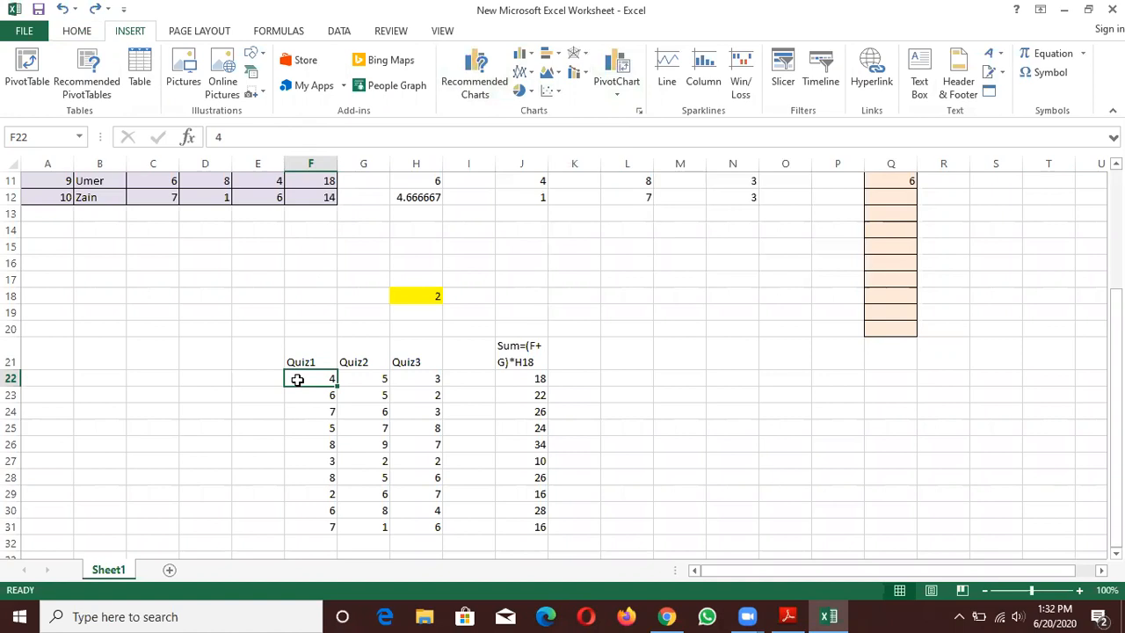
{"action": "left_click", "coordinate": [372, 378]}
{"action": "left_click", "coordinate": [323, 379]}
{"action": "double_click", "coordinate": [323, 379]}
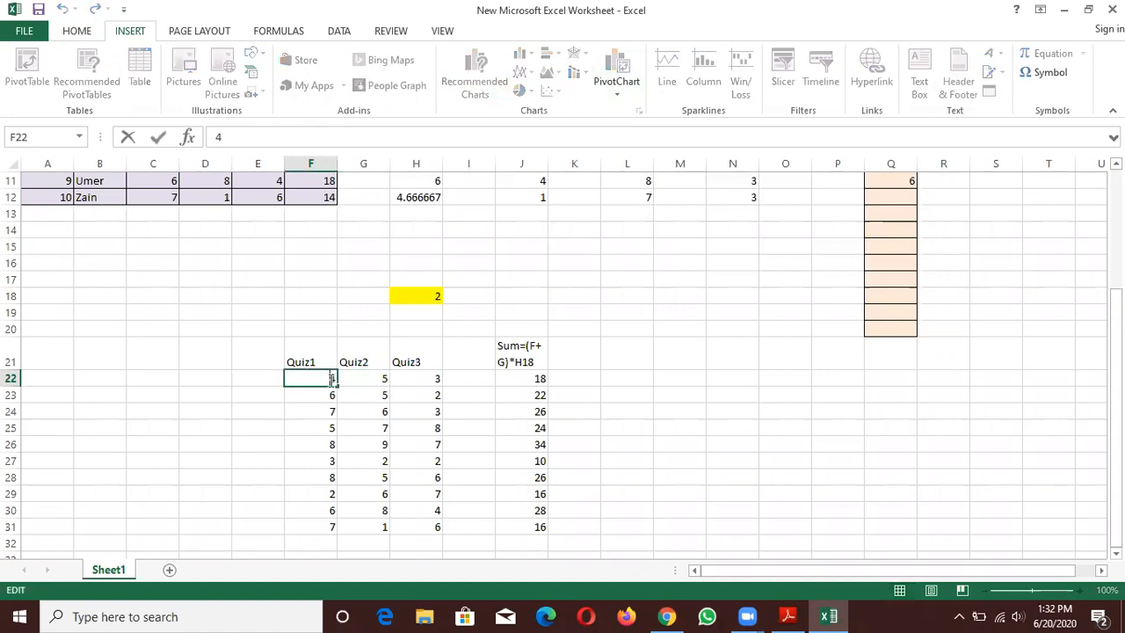
{"action": "left_click", "coordinate": [372, 378]}
{"action": "left_click_drag", "start_coordinate": [329, 379], "coordinate": [365, 522]}
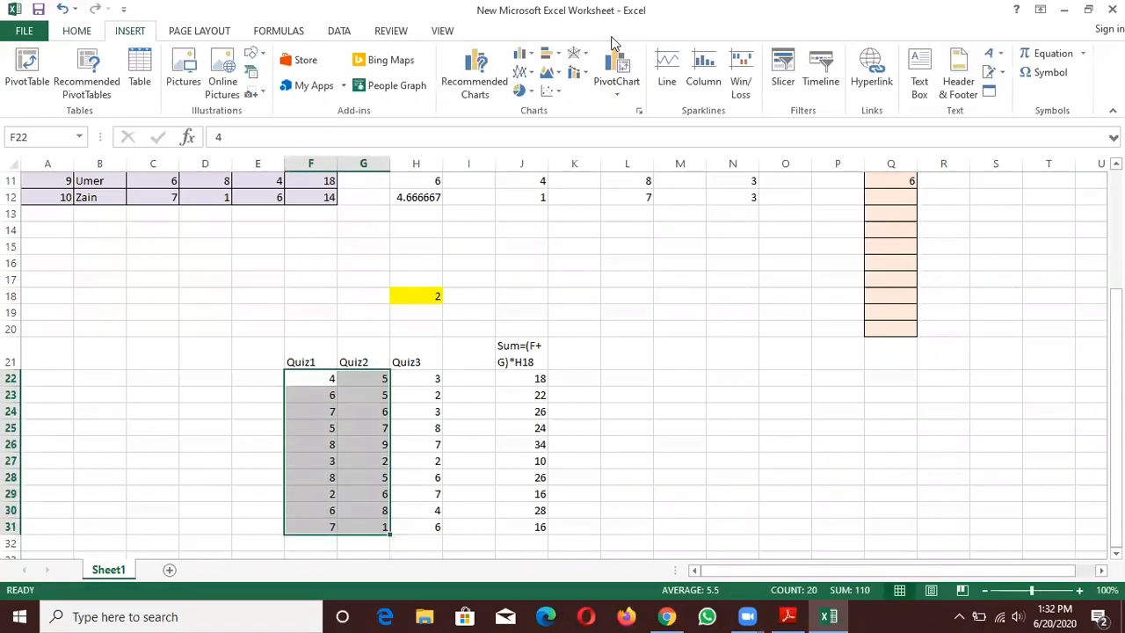
{"action": "left_click", "coordinate": [578, 72]}
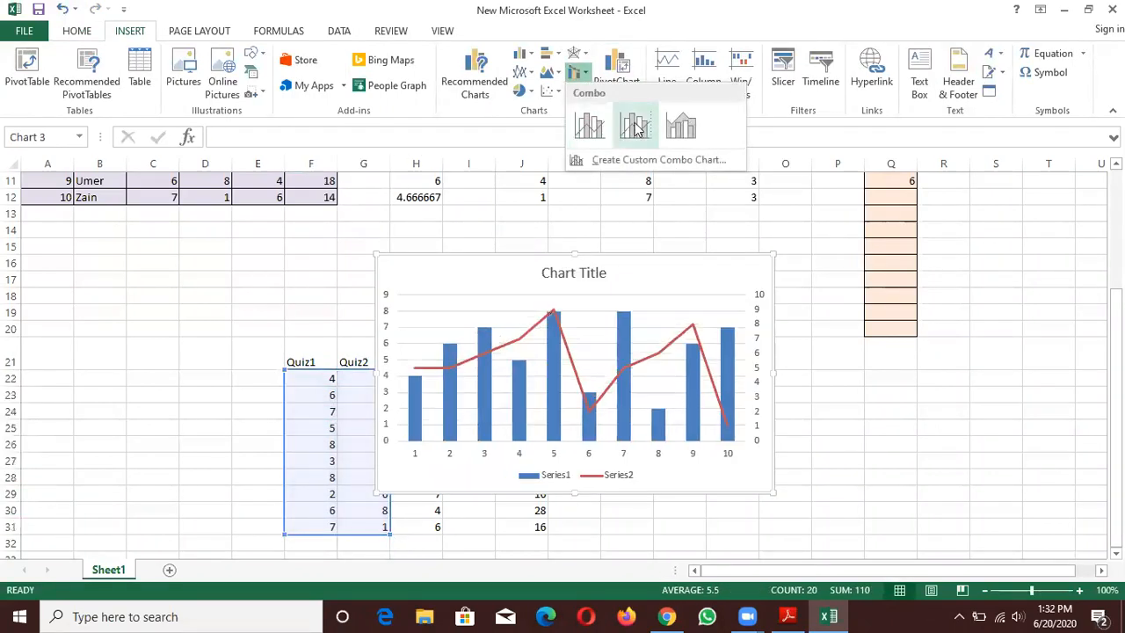
{"action": "left_click", "coordinate": [683, 128]}
- Move the combo chart beside the lower quiz table, just past the sum results in column J
{"action": "mouse_move", "coordinate": [623, 203]}
{"action": "left_mouse_down"}
{"action": "mouse_move", "coordinate": [778, 324]}
{"action": "mouse_move", "coordinate": [825, 337]}
{"action": "left_mouse_up"}
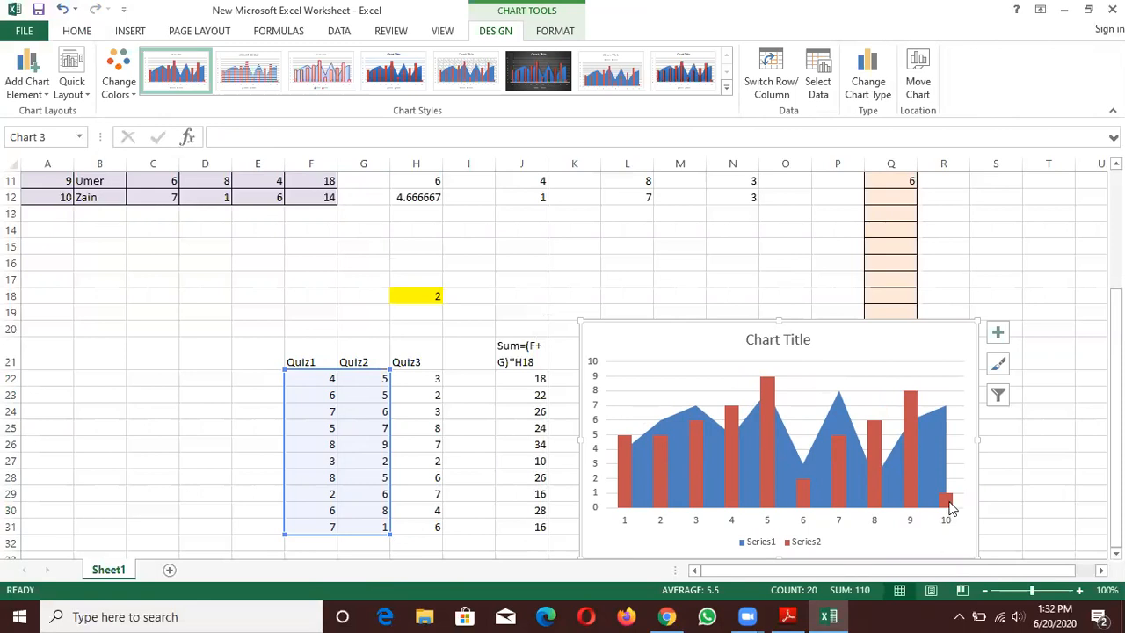
{"action": "mouse_move", "coordinate": [948, 503]}
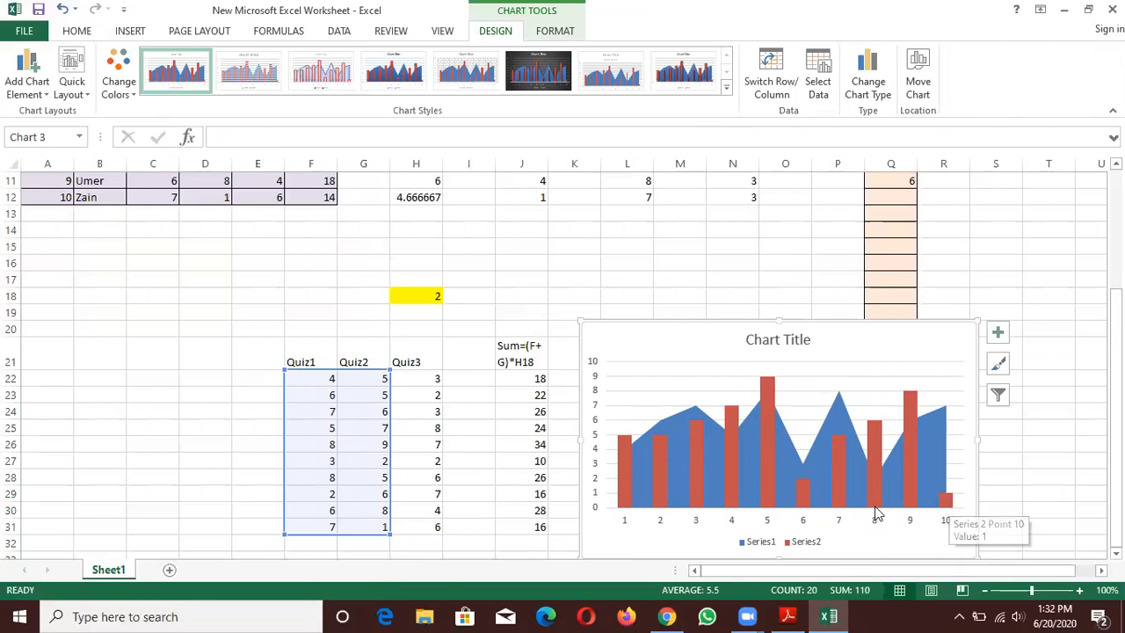
{"action": "mouse_move", "coordinate": [913, 401]}
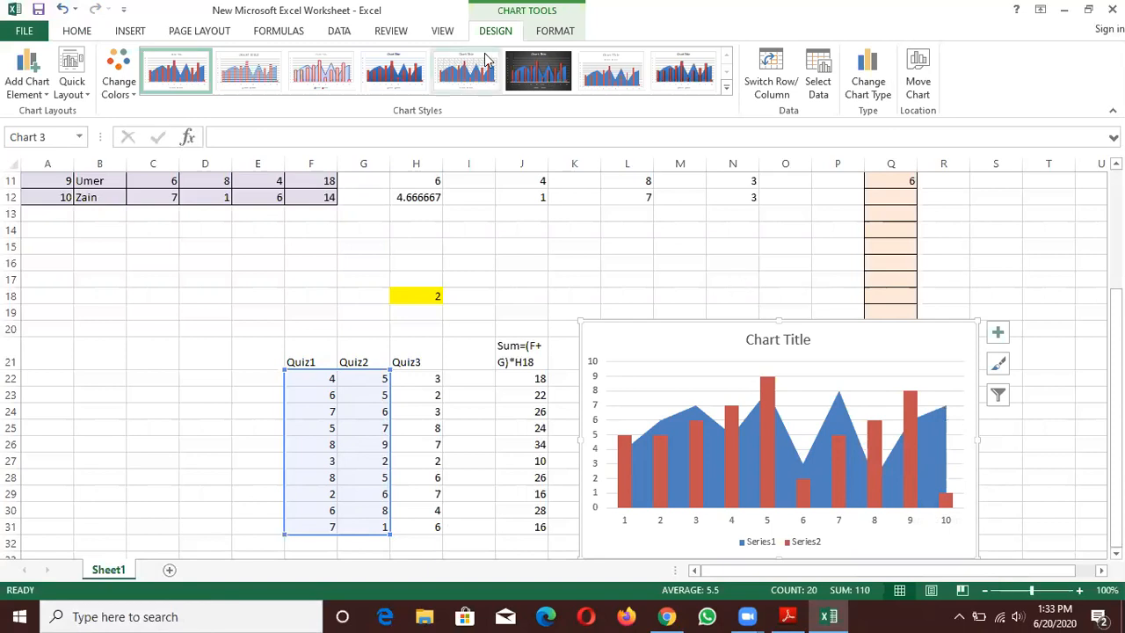
- Review the view, review, data, formula, page layout, insert and home commands, and look over the finished sheet with the chart deselected
{"action": "left_click", "coordinate": [448, 33]}
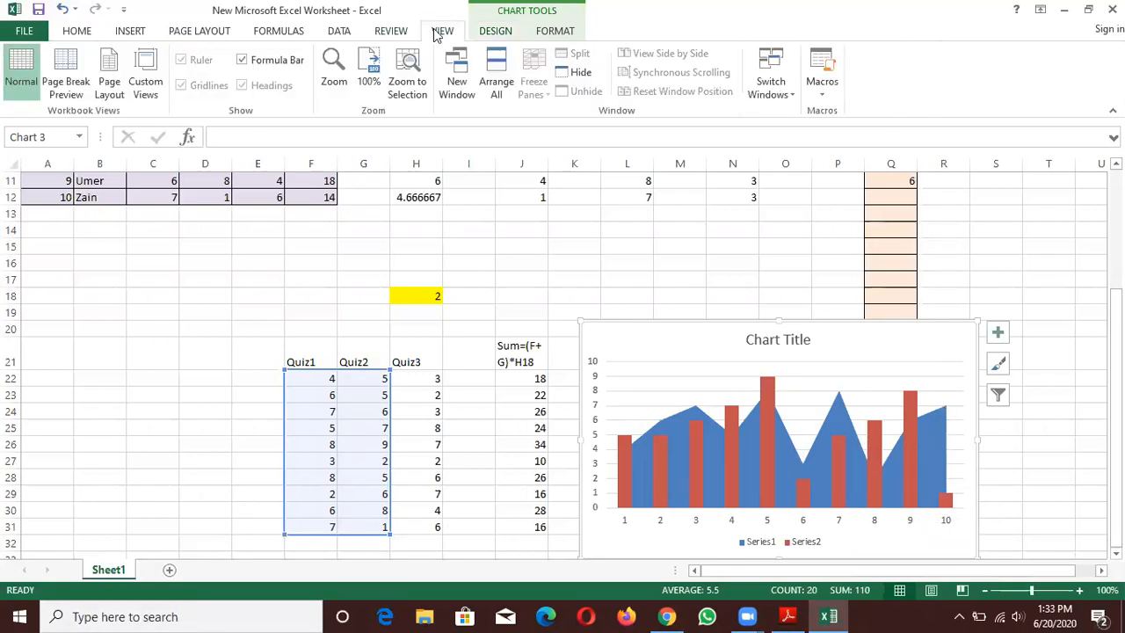
{"action": "scroll", "coordinate": [436, 33], "scroll_direction": "up", "scroll_amount": 1}
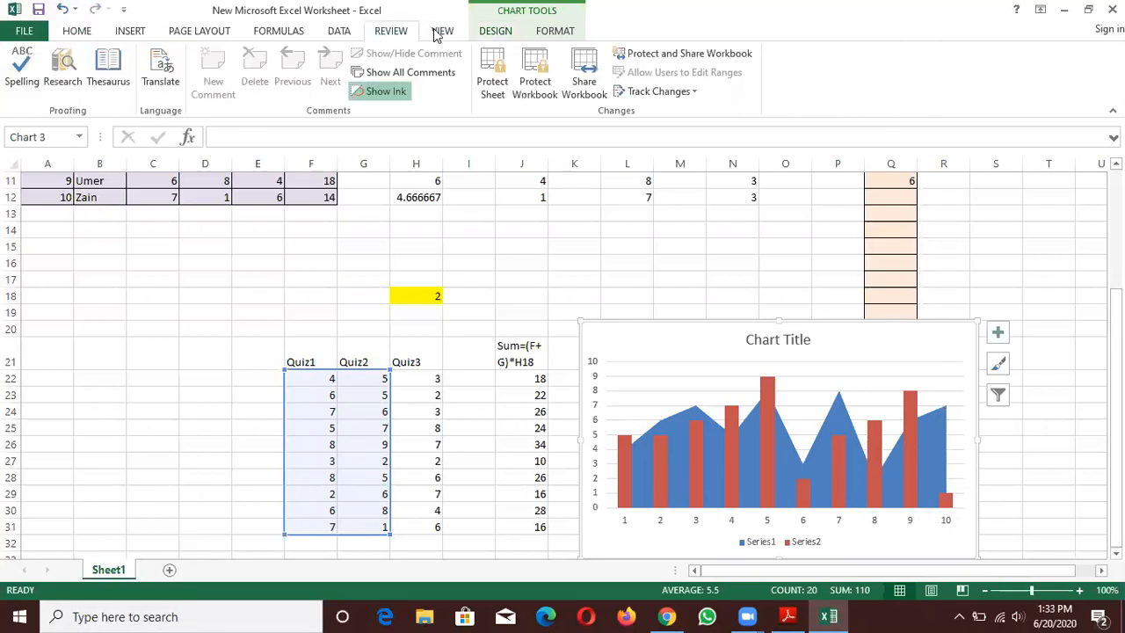
{"action": "left_click", "coordinate": [345, 33]}
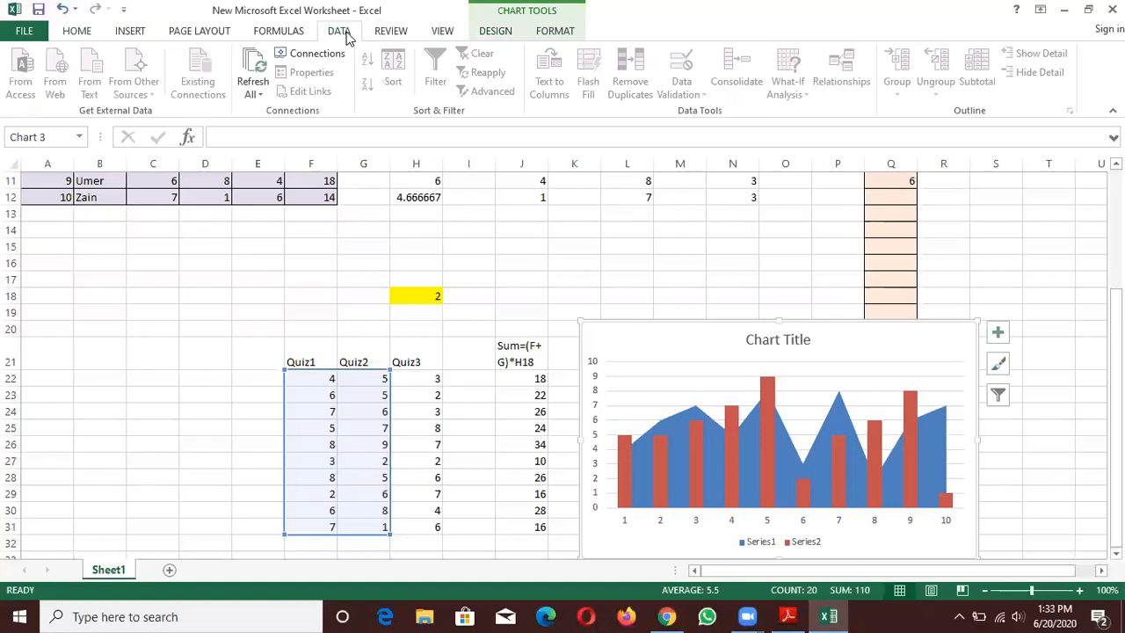
{"action": "left_click", "coordinate": [296, 35]}
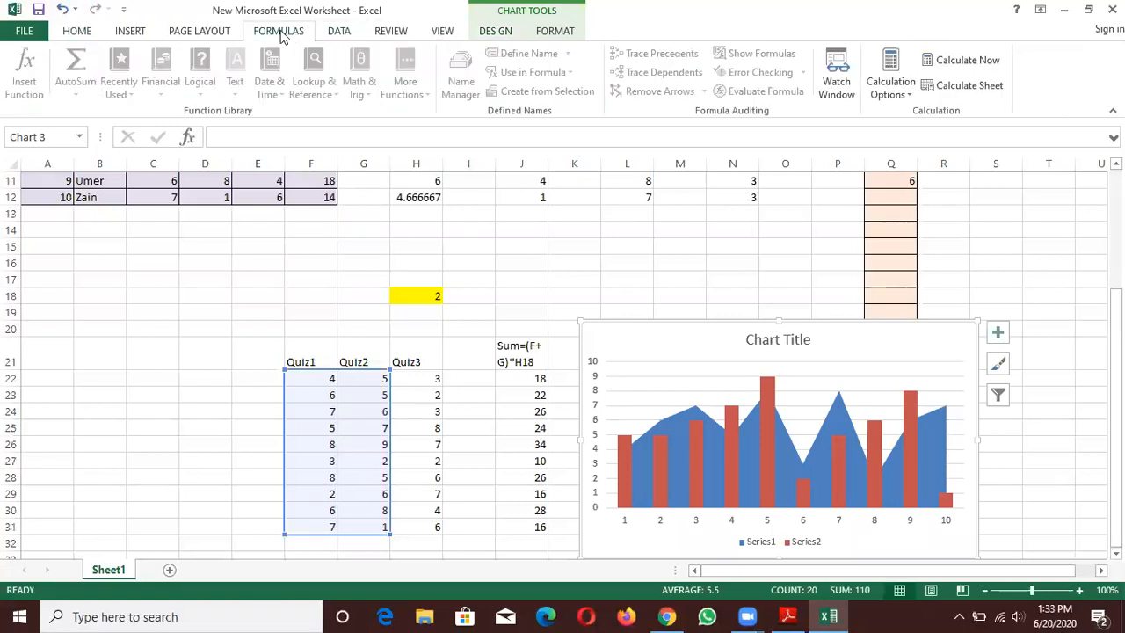
{"action": "left_click", "coordinate": [222, 32]}
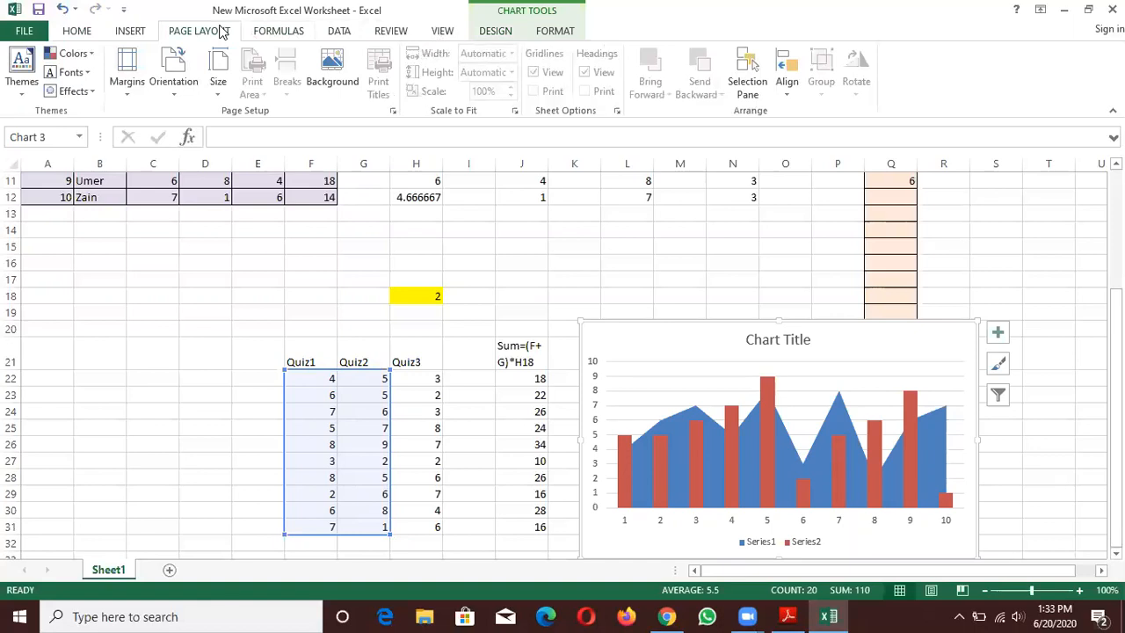
{"action": "left_click", "coordinate": [130, 32]}
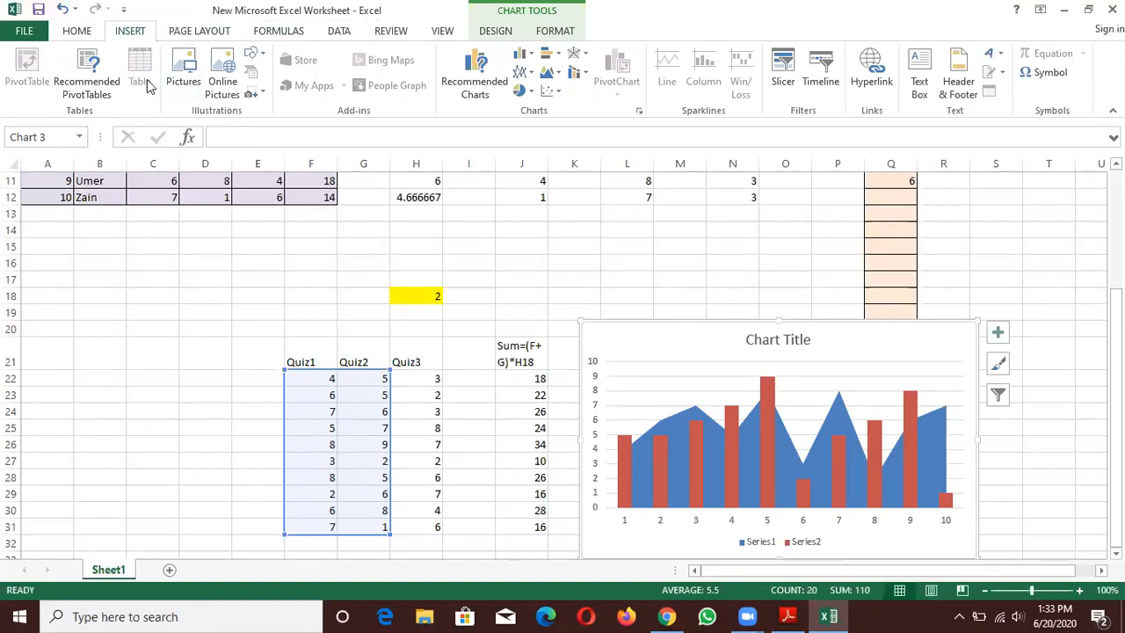
{"action": "left_click", "coordinate": [68, 32]}
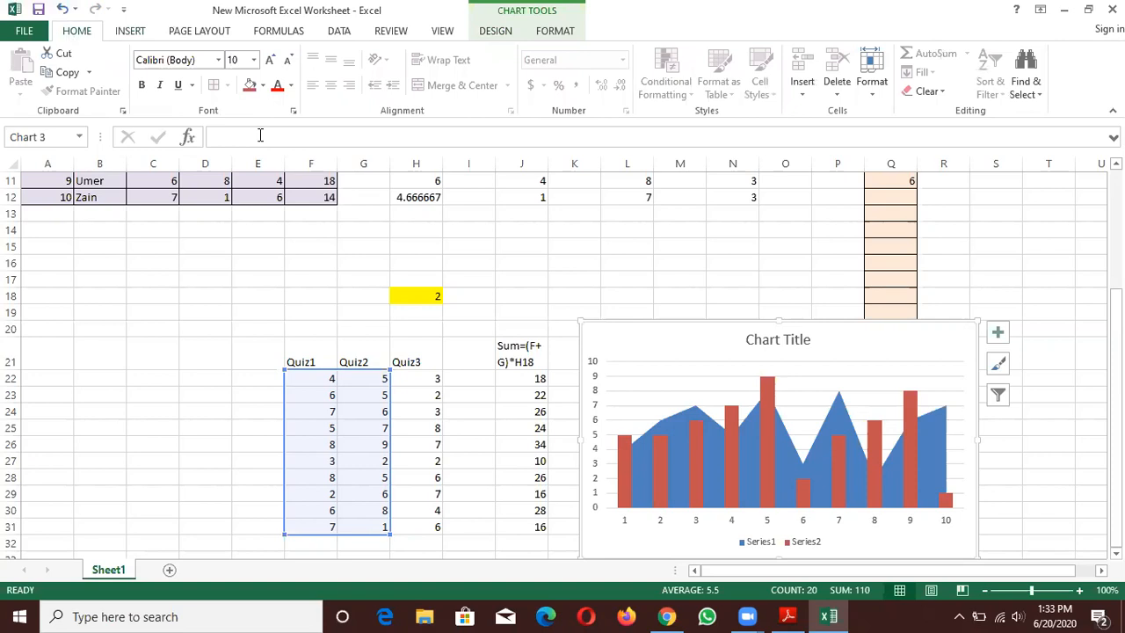
{"action": "left_click", "coordinate": [965, 302]}
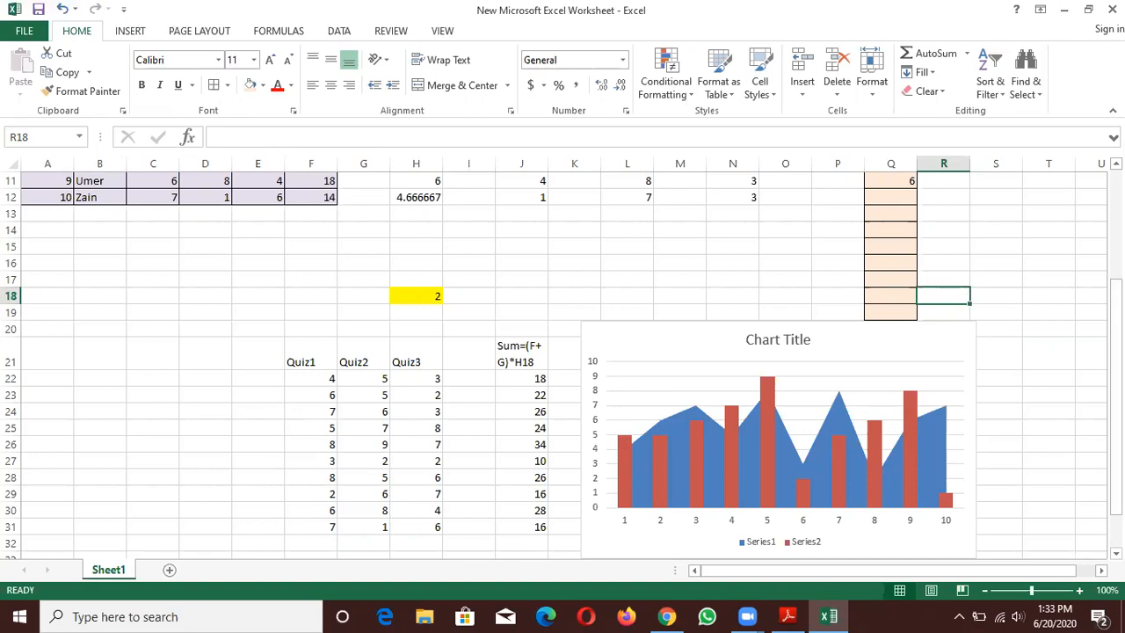
{"action": "scroll", "coordinate": [562, 364], "scroll_direction": "up", "scroll_amount": 4}
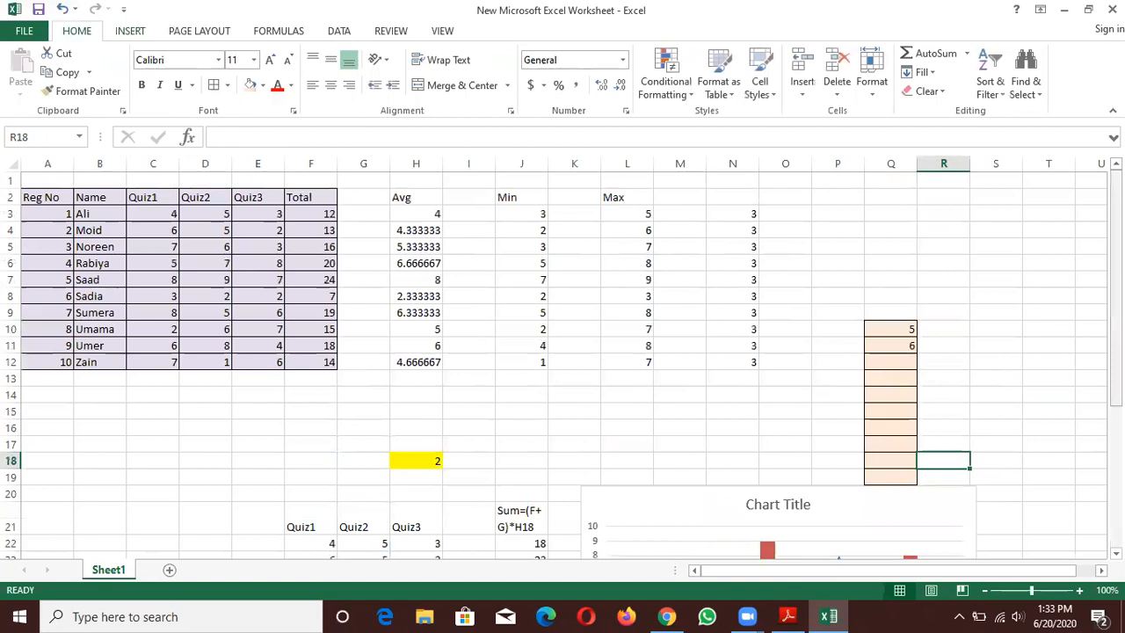